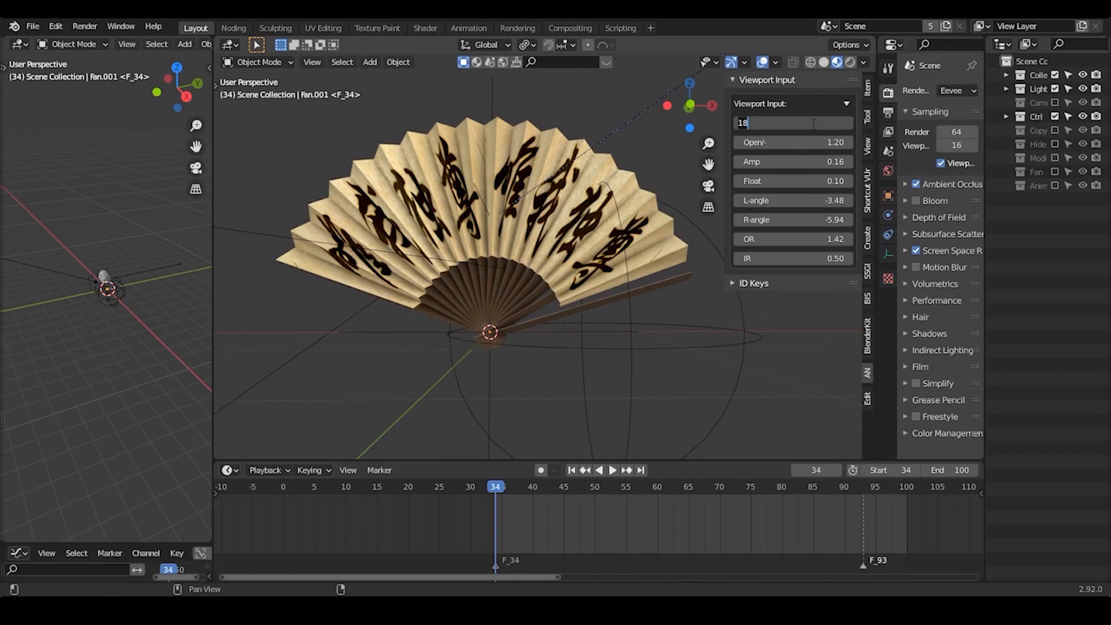
# Set the fan's viewport inputs to Column 9, Open 0.36, Amp 0.19 and Float 0.1
pyautogui.press('Return')
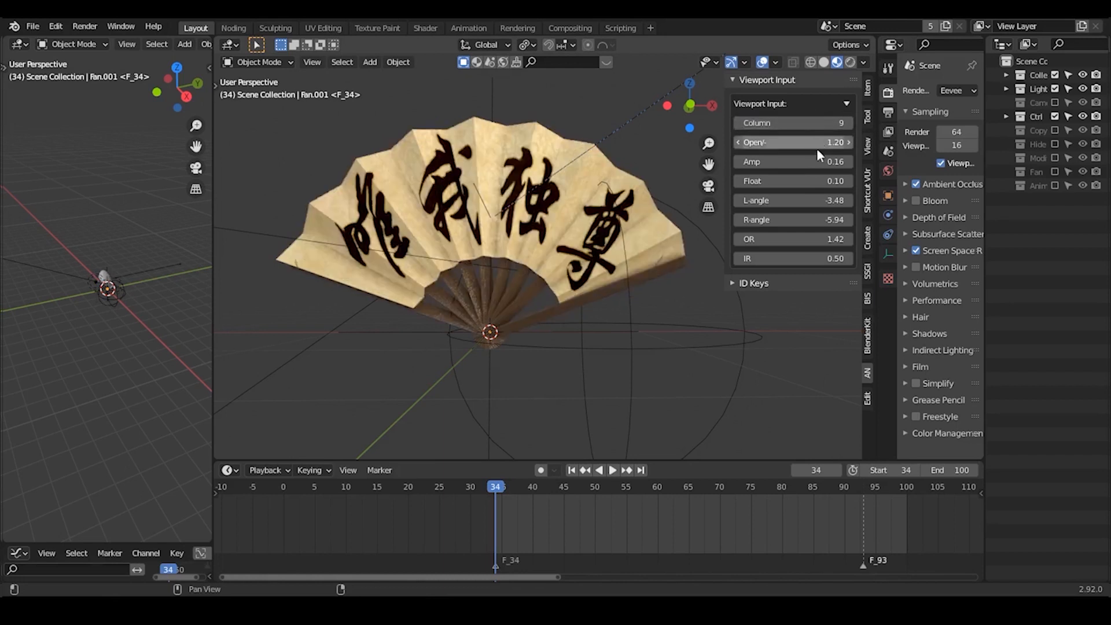
pyautogui.moveTo(808, 143); pyautogui.dragTo(779, 142)
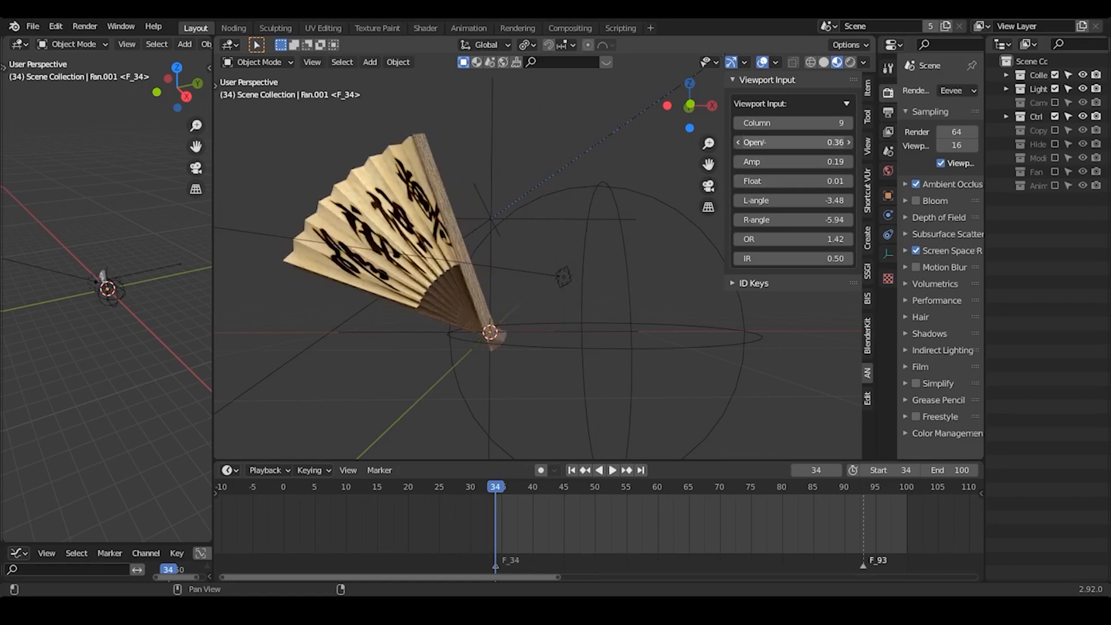
pyautogui.moveTo(793, 180); pyautogui.dragTo(801, 180)
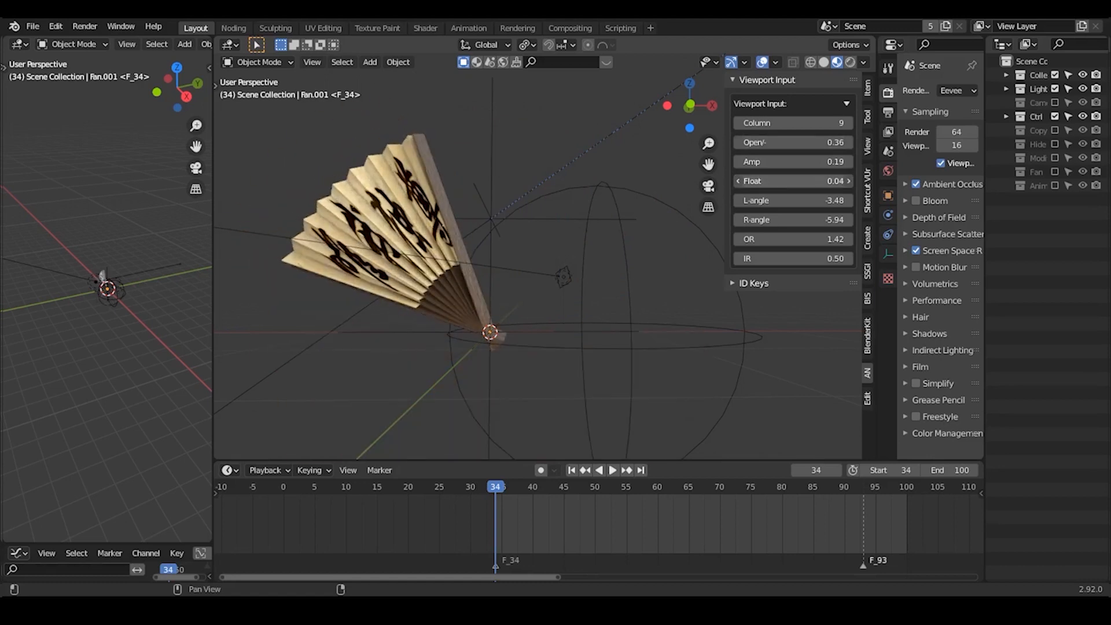
pyautogui.click(805, 180)
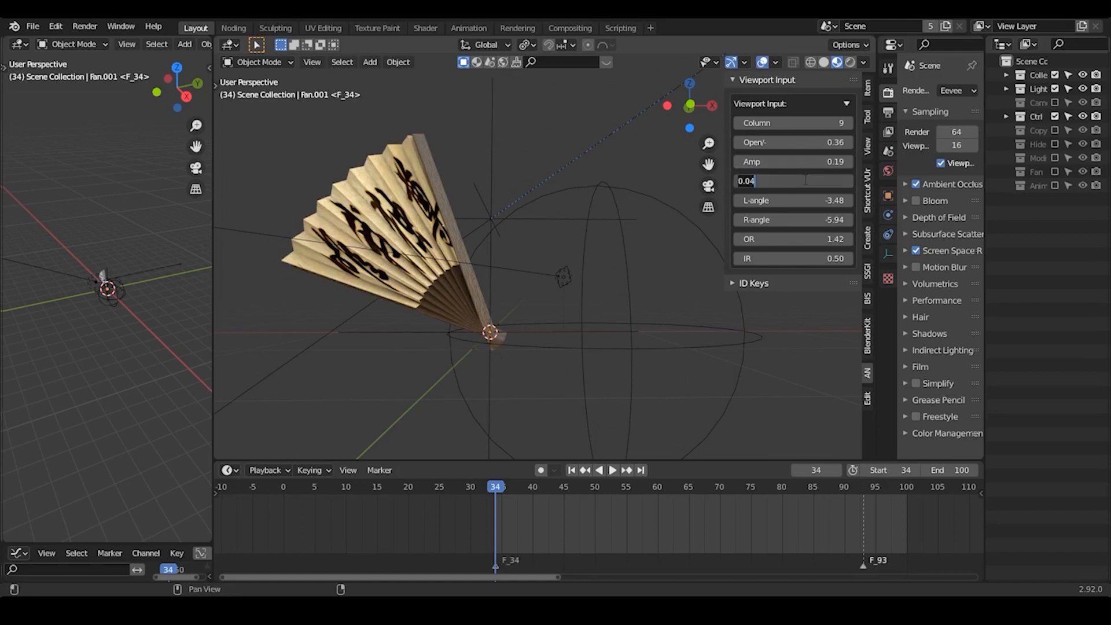
pyautogui.write('0.1')
pyautogui.press('Return')
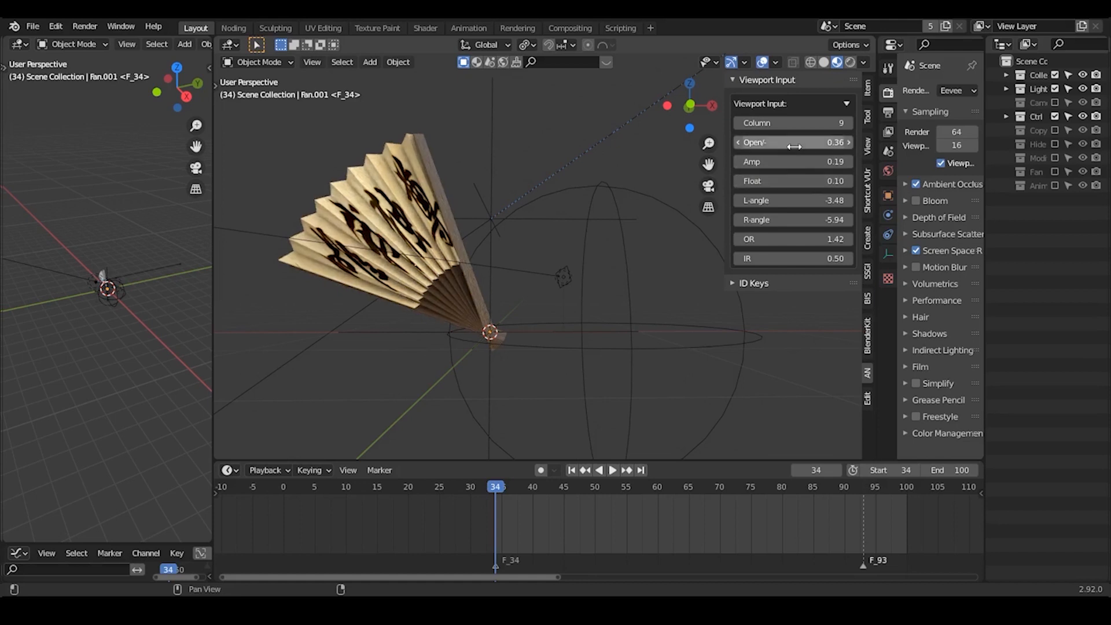
# Reopen the fan to Open 1.00, set L-angle -3.45, R-angle -5.79 and OR 1.33, and fine-tune its IR and Open values
pyautogui.moveTo(801, 142); pyautogui.dragTo(833, 142)
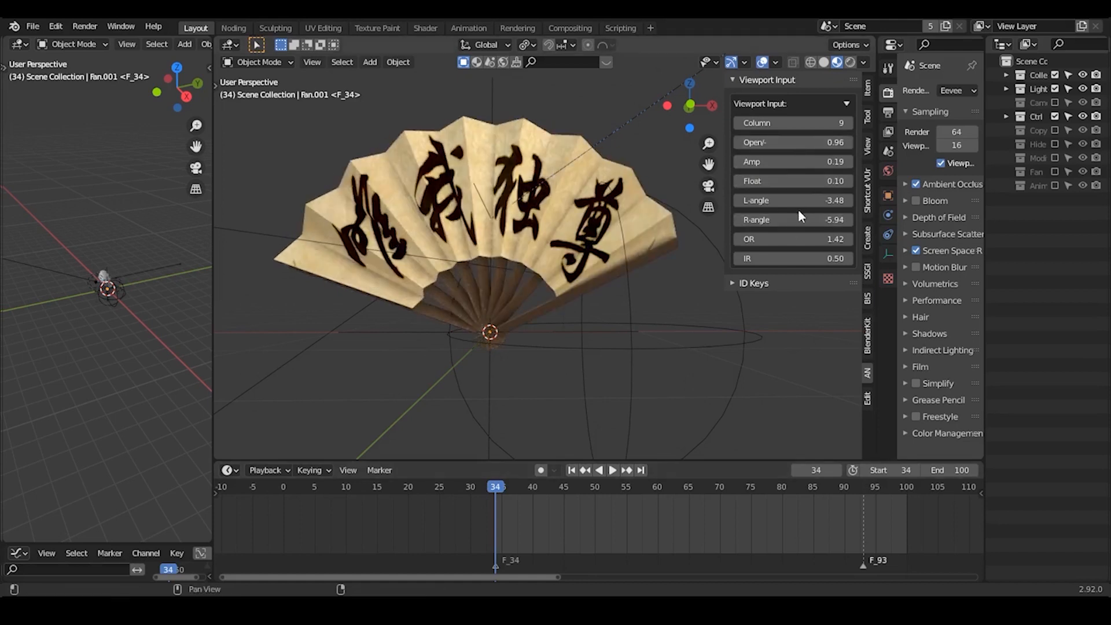
pyautogui.moveTo(792, 200)
pyautogui.mouseDown()
pyautogui.moveTo(758, 200)
pyautogui.moveTo(809, 200)
pyautogui.moveTo(805, 220)
pyautogui.moveTo(815, 220)
pyautogui.moveTo(795, 220)
pyautogui.mouseUp()
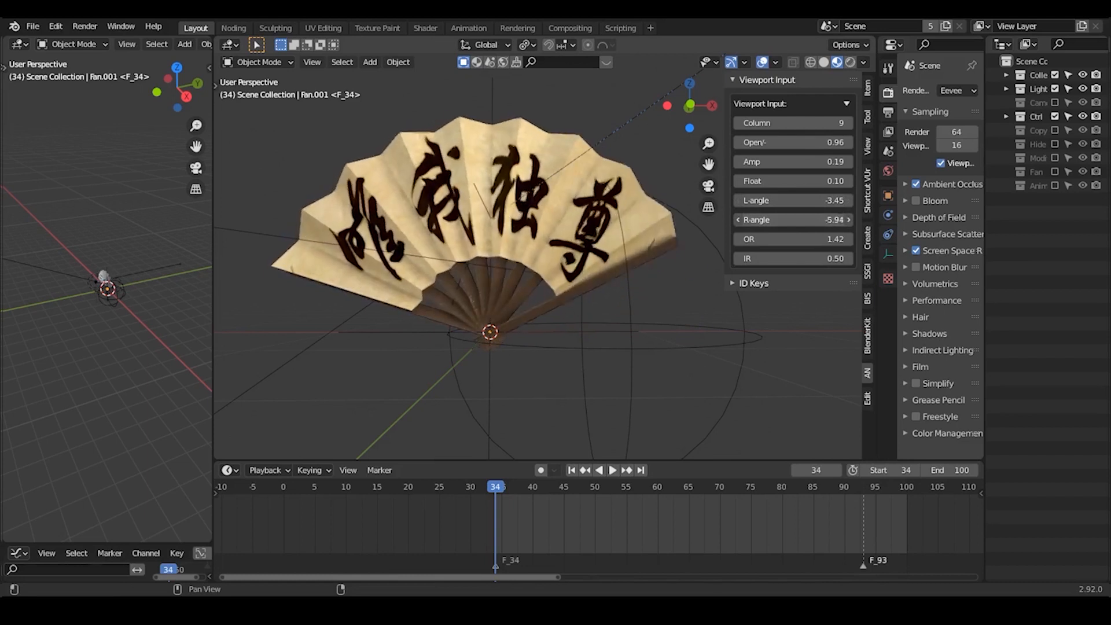
pyautogui.moveTo(786, 142); pyautogui.dragTo(798, 142)
pyautogui.moveTo(801, 220); pyautogui.dragTo(816, 239)
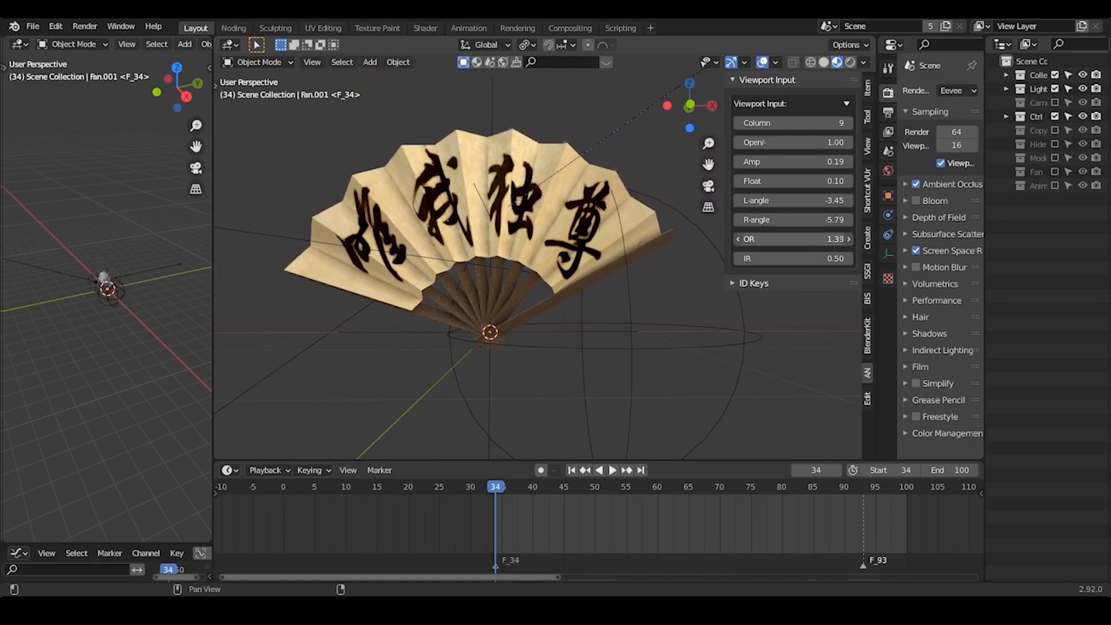
pyautogui.moveTo(810, 258)
pyautogui.mouseDown()
pyautogui.moveTo(822, 258)
pyautogui.moveTo(805, 258)
pyautogui.mouseUp()
pyautogui.moveTo(804, 142)
pyautogui.mouseDown()
pyautogui.moveTo(781, 143)
pyautogui.moveTo(817, 143)
pyautogui.mouseUp()
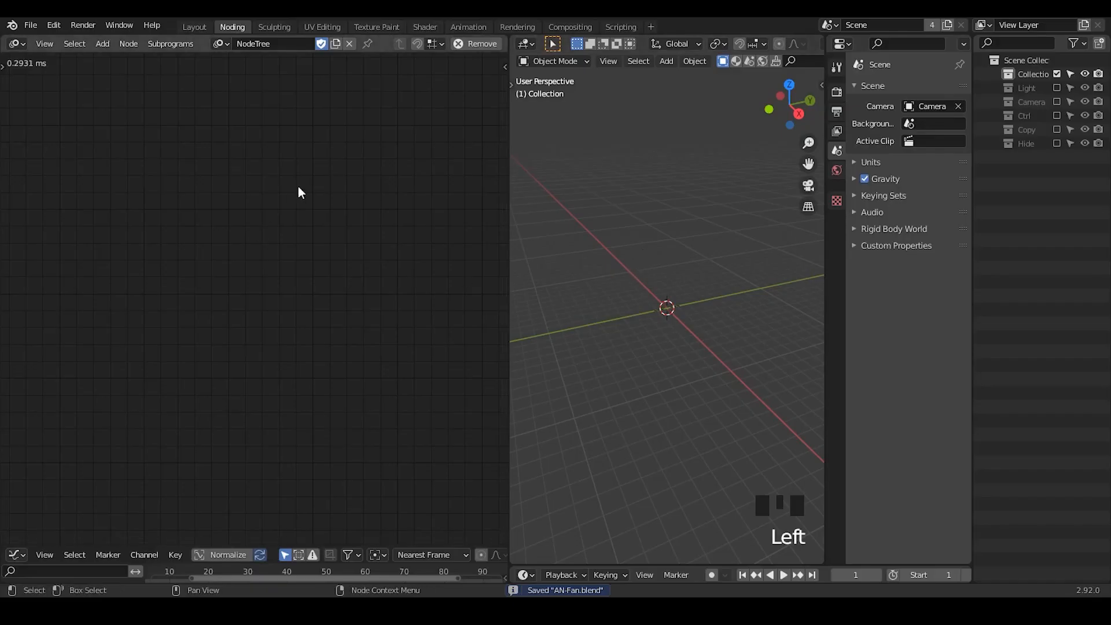
# Add a Circle Mesh node to the empty node tree
pyautogui.hotkey('ctrl', 'a')
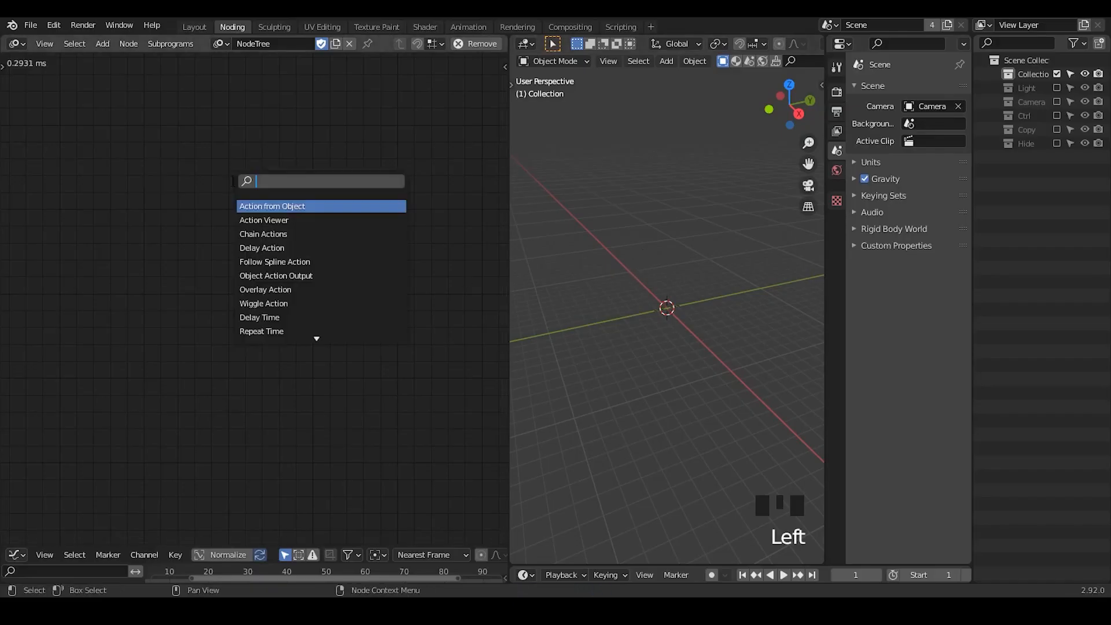
pyautogui.write('circle')
pyautogui.press('Down')
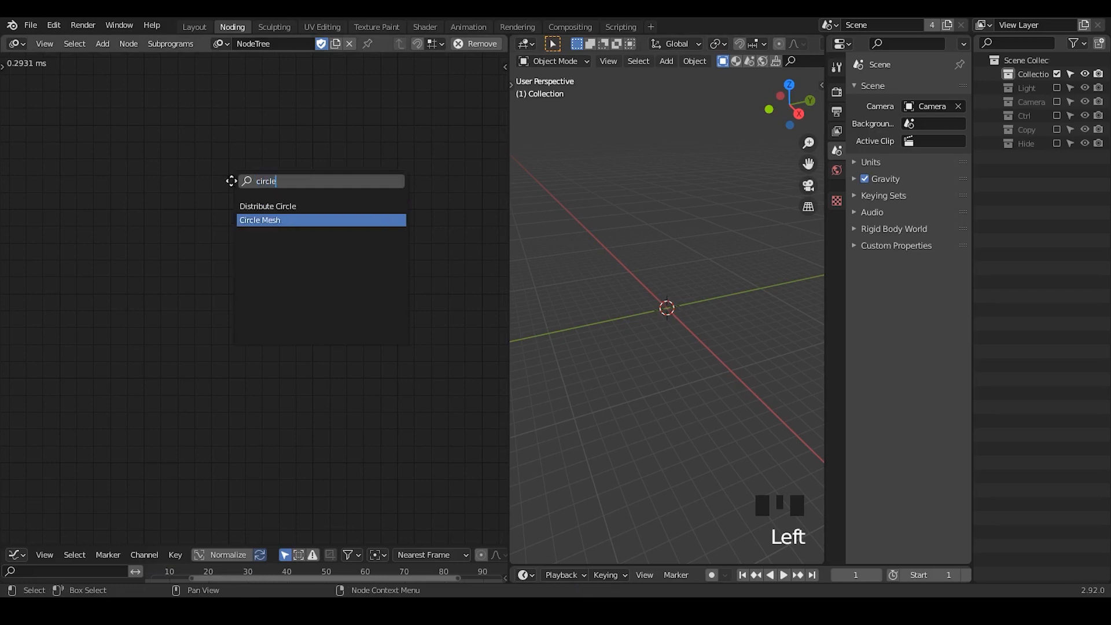
pyautogui.press('Return')
pyautogui.click(202, 161)
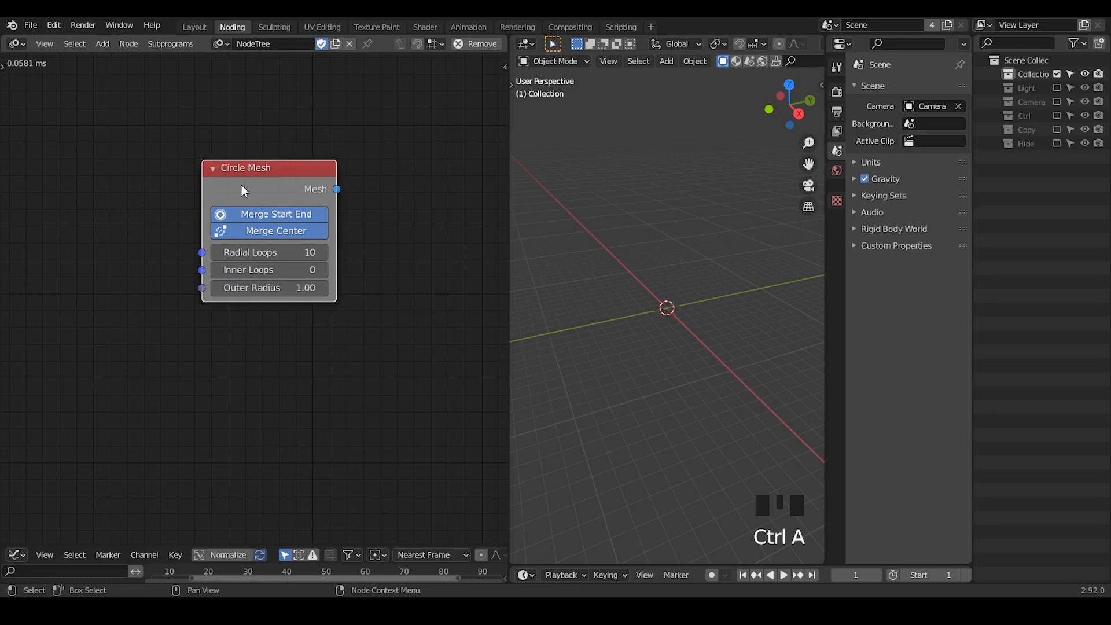
pyautogui.moveTo(648, 358); pyautogui.dragTo(693, 298, button='middle')
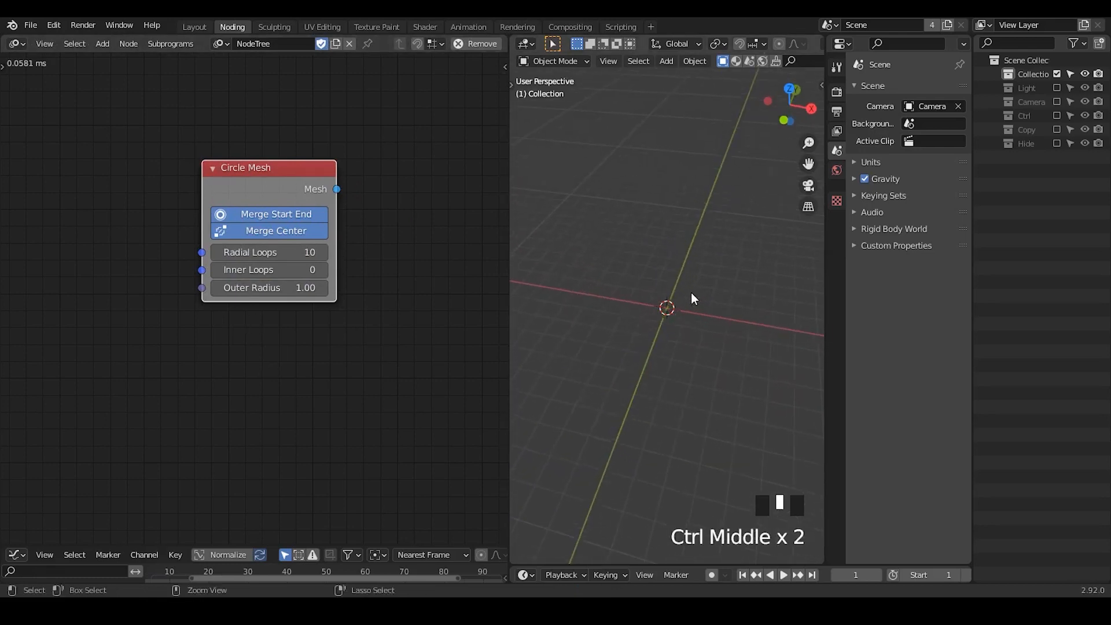
pyautogui.hotkey('ctrl', 'a')
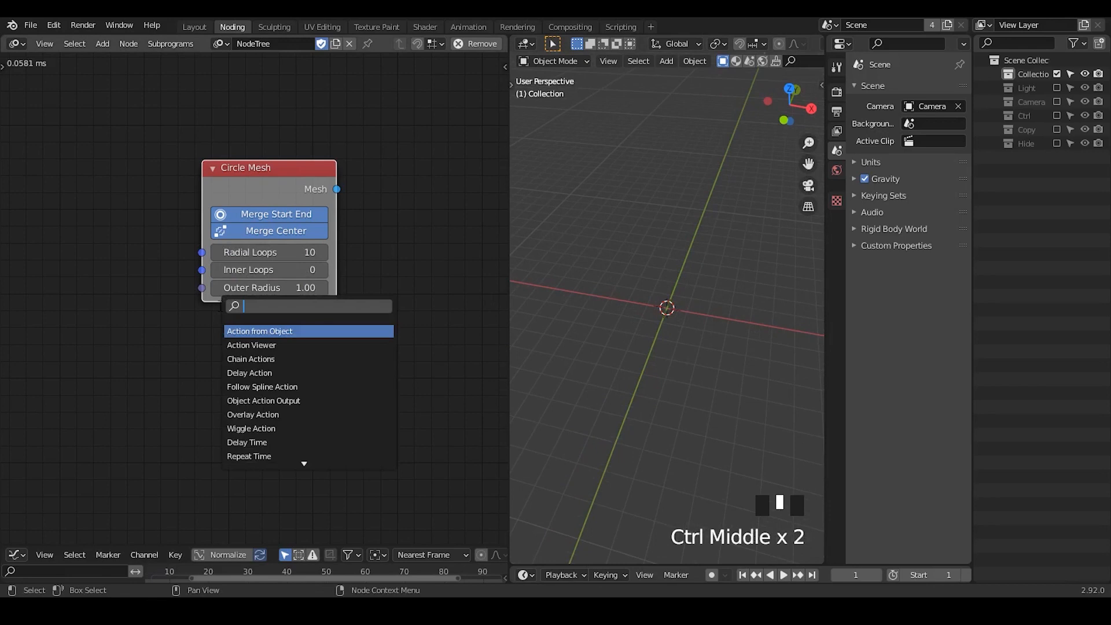
pyautogui.write('grid')
pyautogui.press('Down')
pyautogui.press('BackSpace')
pyautogui.press('BackSpace')
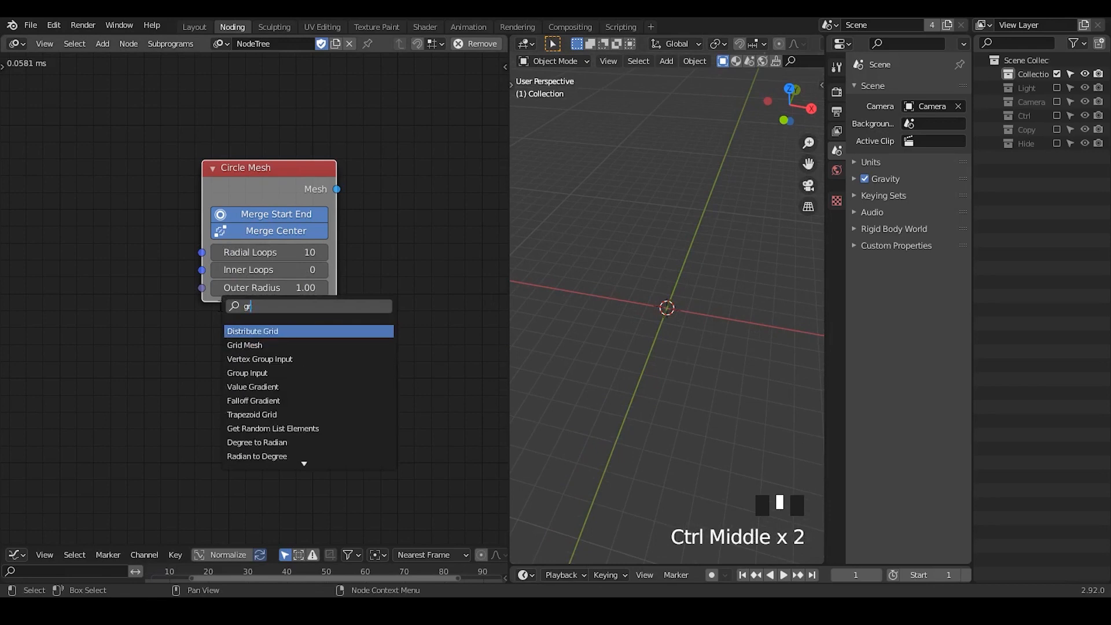
pyautogui.press('BackSpace')
pyautogui.press('BackSpace')
pyautogui.press('Escape')
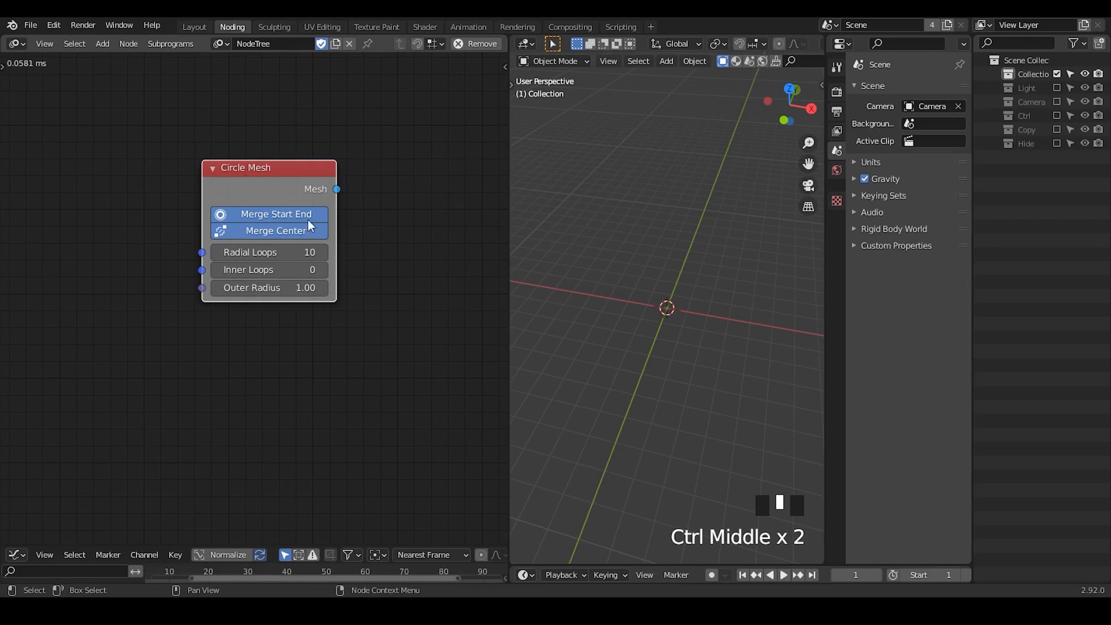
# Expose the Inner Radius, Start Angle and End Angle input sockets on the Circle Mesh node
pyautogui.keyDown('ctrl'); pyautogui.moveTo(308, 220); pyautogui.dragTo(290, 175, button='middle'); pyautogui.keyUp('ctrl')
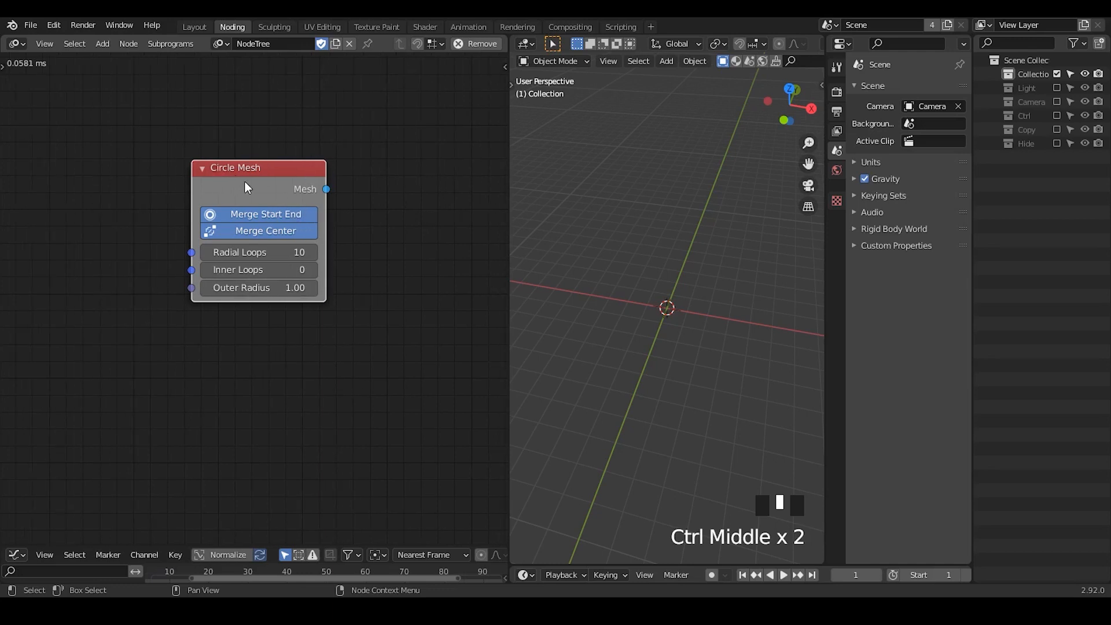
pyautogui.press('u')
pyautogui.click(272, 207)
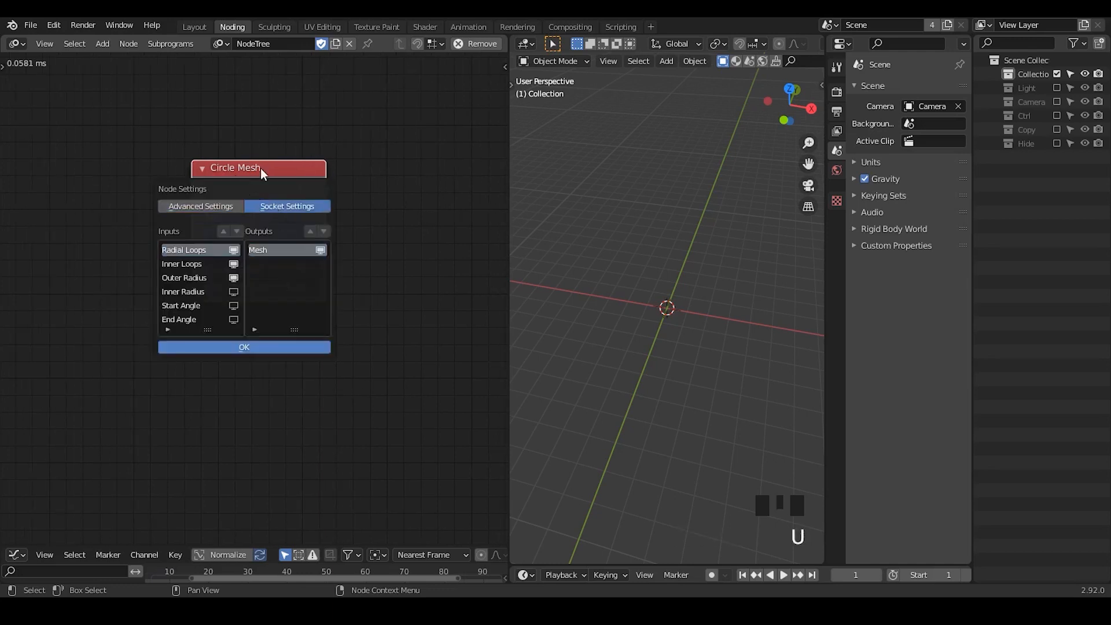
pyautogui.click(223, 206)
pyautogui.click(273, 206)
pyautogui.click(241, 348)
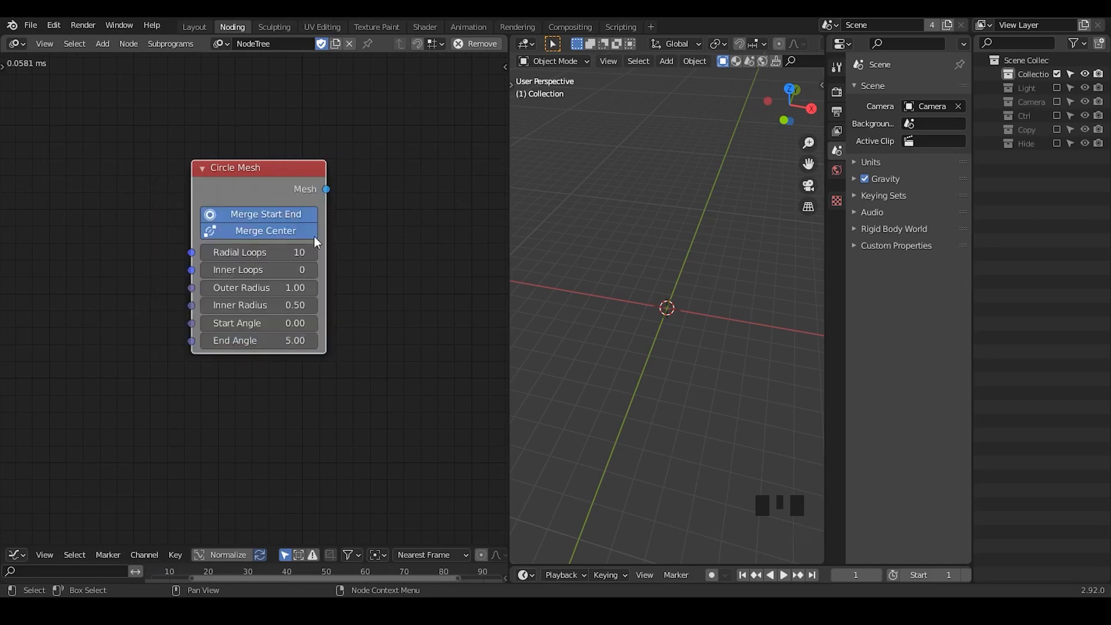
# Add a Mesh Object Output node beside the Circle Mesh node
pyautogui.moveTo(272, 267); pyautogui.dragTo(217, 255, button='middle')
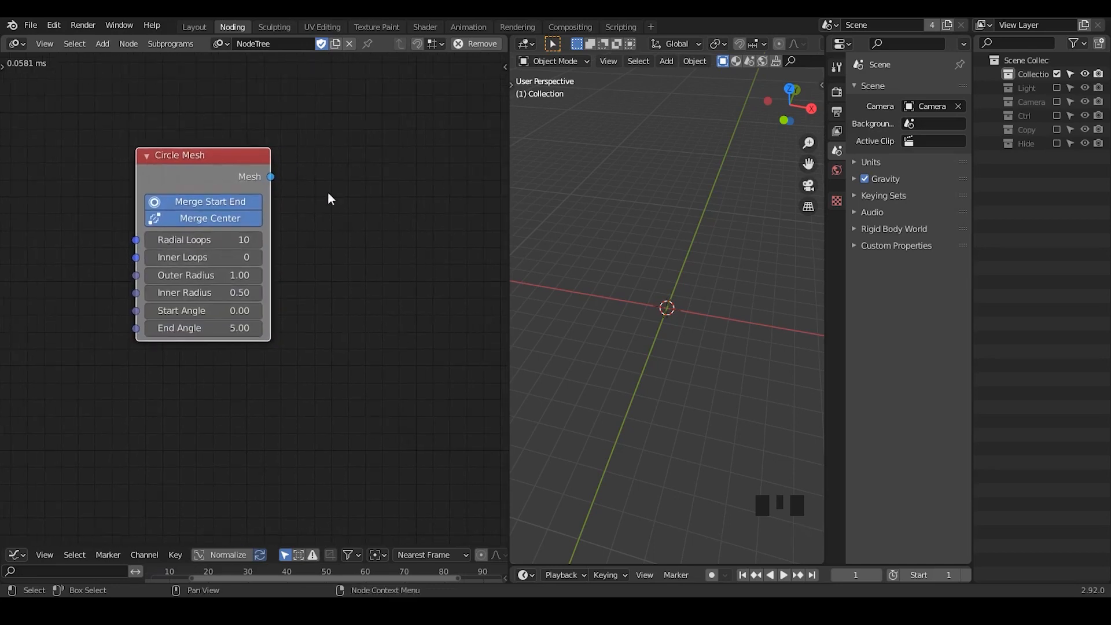
pyautogui.hotkey('ctrl', 'a')
pyautogui.write('mesh o')
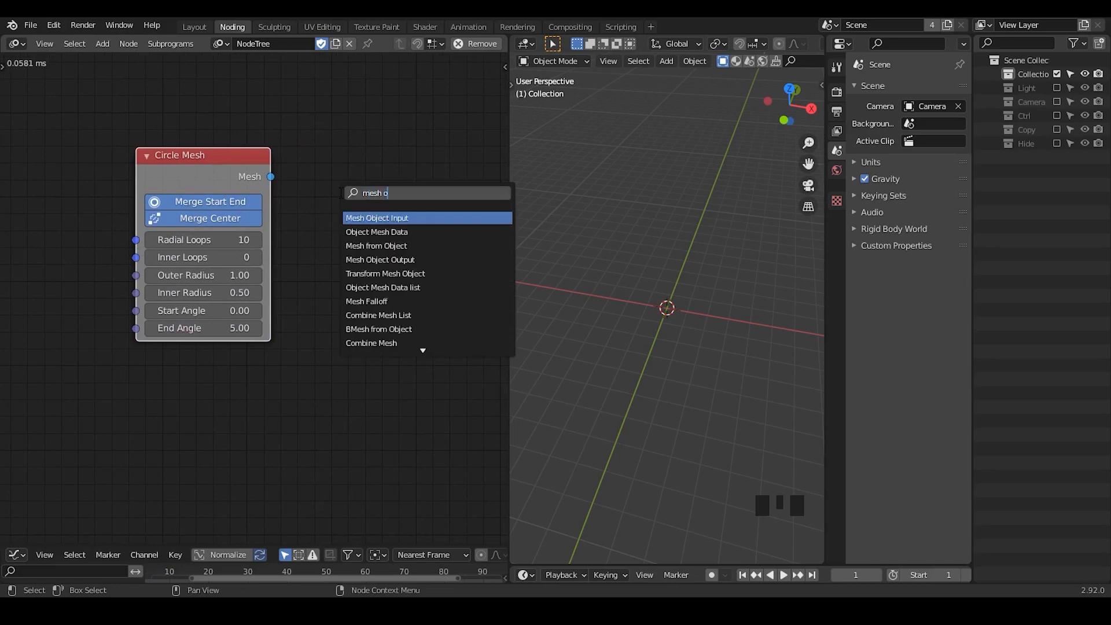
pyautogui.write('bject ou')
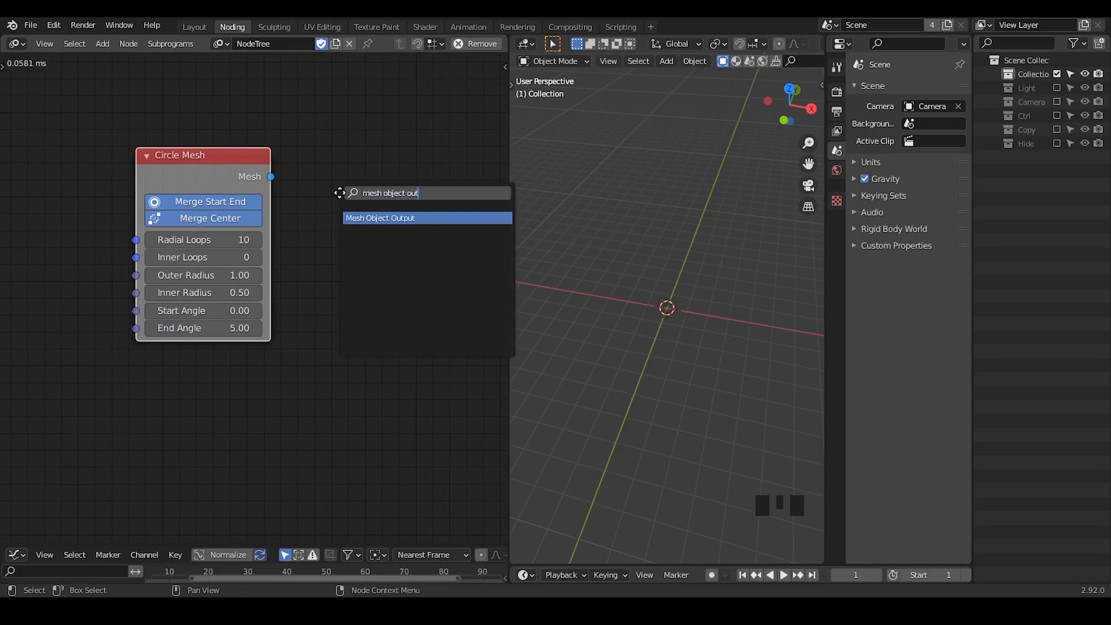
pyautogui.write('t')
pyautogui.press('Return')
pyautogui.click(350, 143)
# Link the Circle Mesh output to the Mesh Object Output node's enabled Mesh input and create a new target object for it
pyautogui.moveTo(270, 177); pyautogui.dragTo(358, 230)
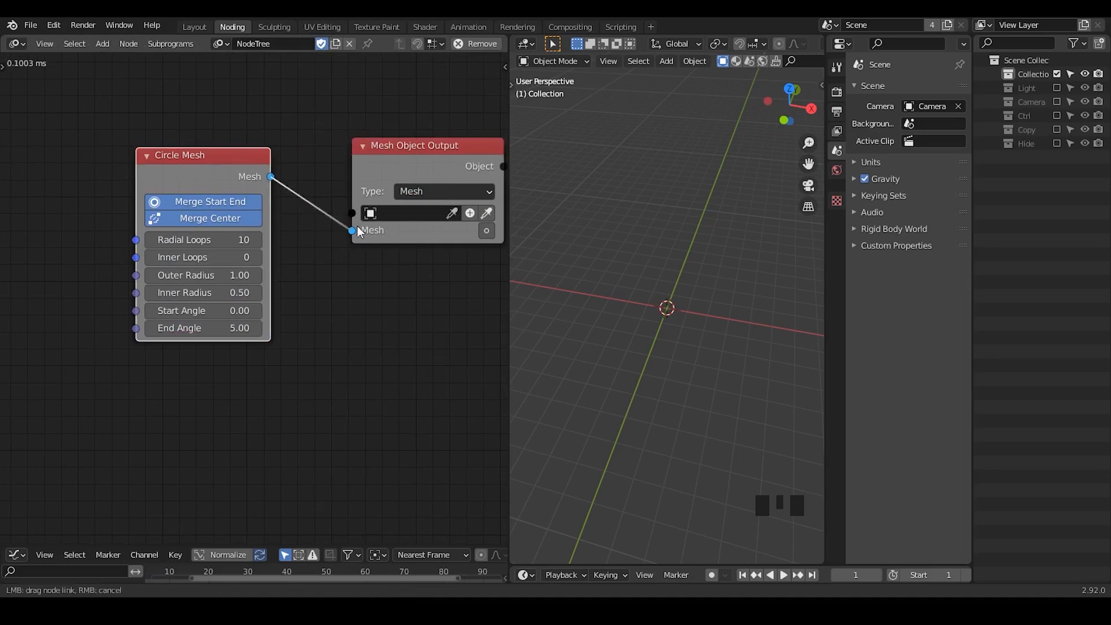
pyautogui.moveTo(437, 235); pyautogui.dragTo(486, 237)
pyautogui.click(486, 230)
pyautogui.click(471, 214)
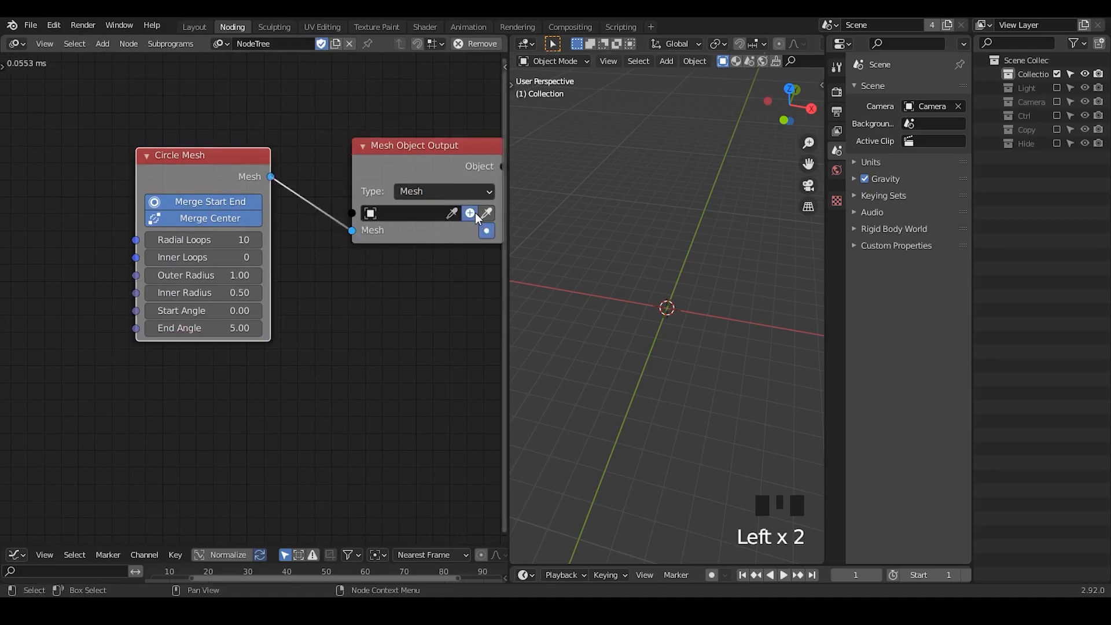
# Turn off Merge Start End on the Circle Mesh node and limit its arc to Start Angle 0.60 and End Angle pi
pyautogui.moveTo(689, 318); pyautogui.dragTo(697, 271, button='middle')
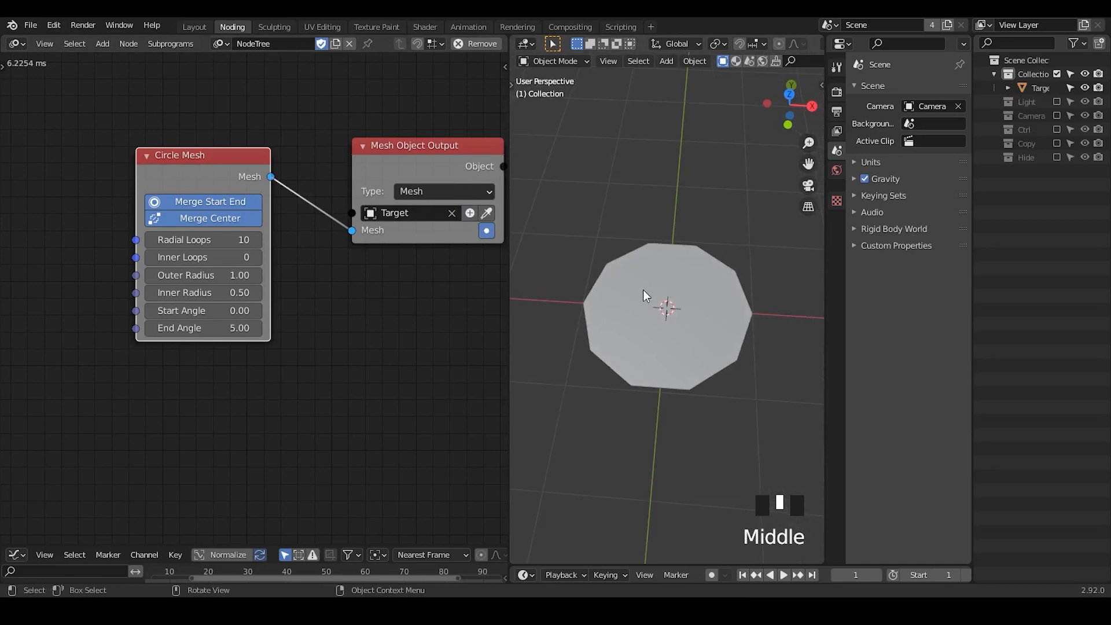
pyautogui.moveTo(255, 208); pyautogui.dragTo(322, 194, button='middle')
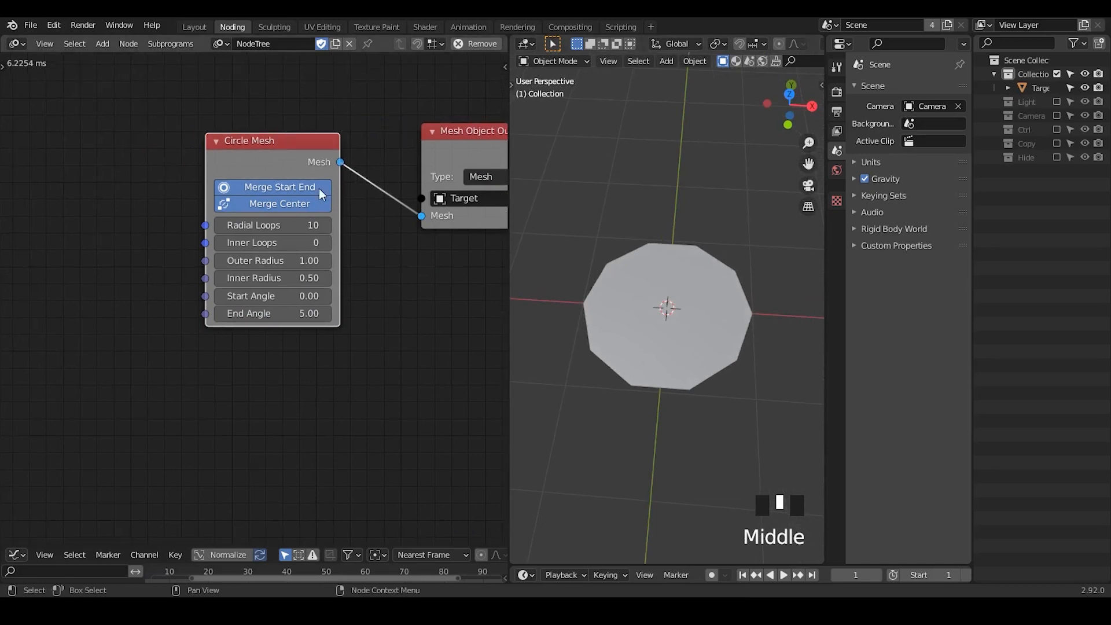
pyautogui.click(265, 188)
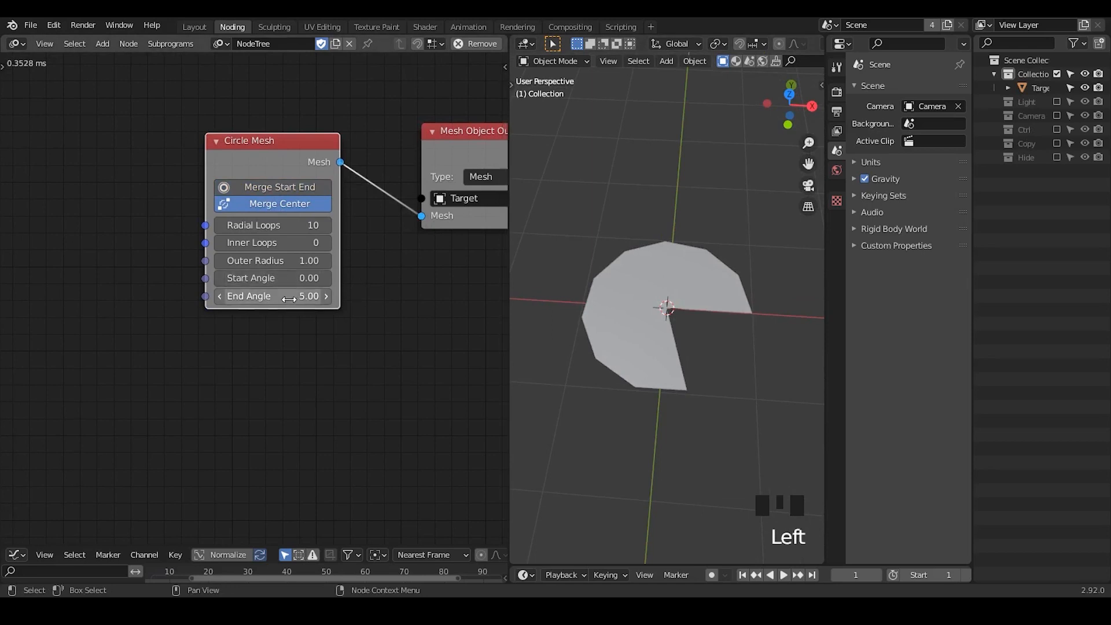
pyautogui.moveTo(269, 296); pyautogui.dragTo(235, 296)
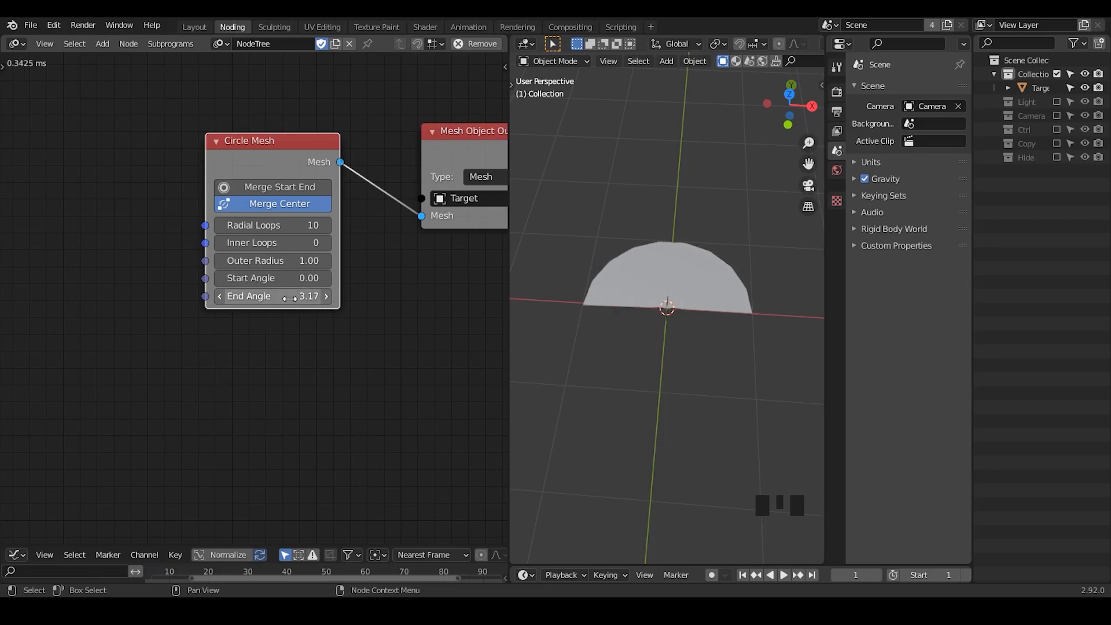
pyautogui.click(291, 299)
pyautogui.write('pi')
pyautogui.press('Return')
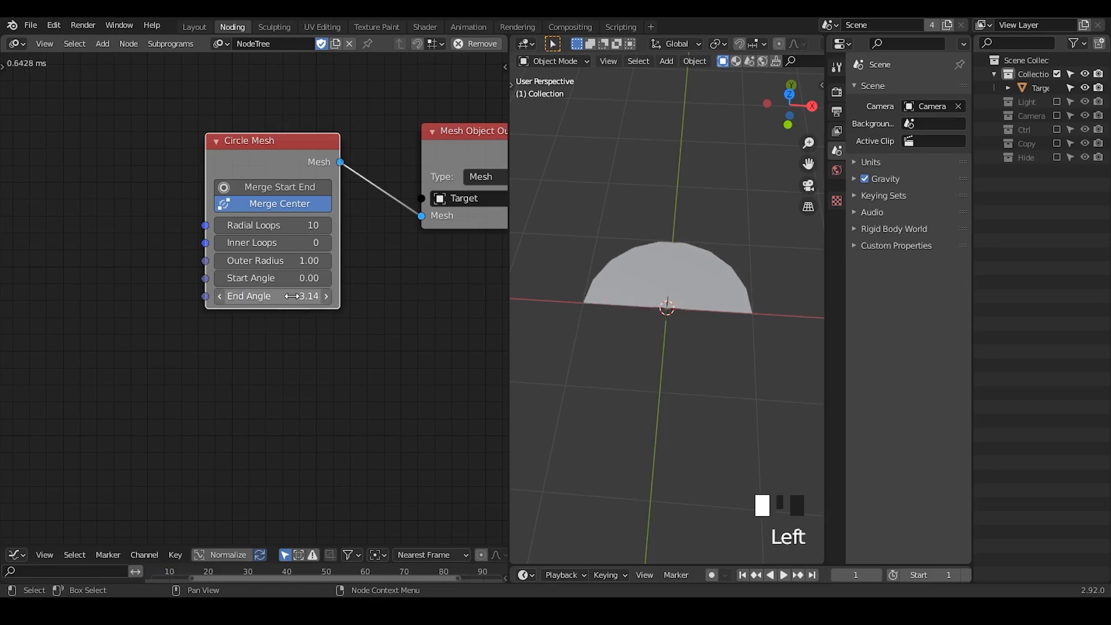
pyautogui.moveTo(289, 277)
pyautogui.mouseDown()
pyautogui.moveTo(376, 277)
pyautogui.moveTo(306, 278)
pyautogui.mouseUp()
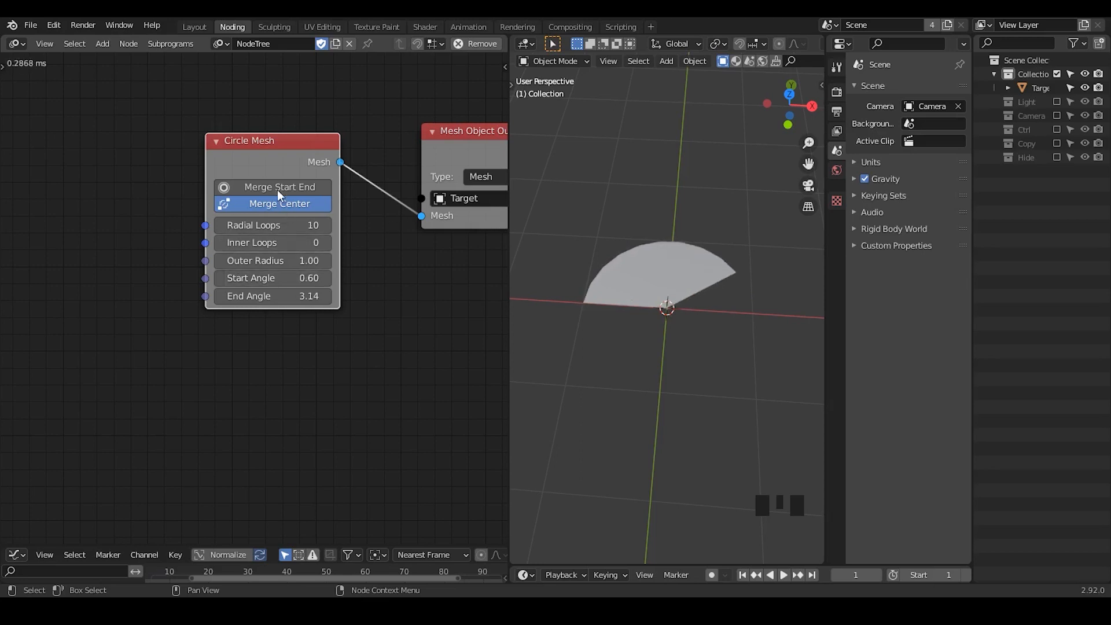
# Turn off Merge Center on the Circle Mesh node and set its Inner Radius to 0.41
pyautogui.click(312, 204)
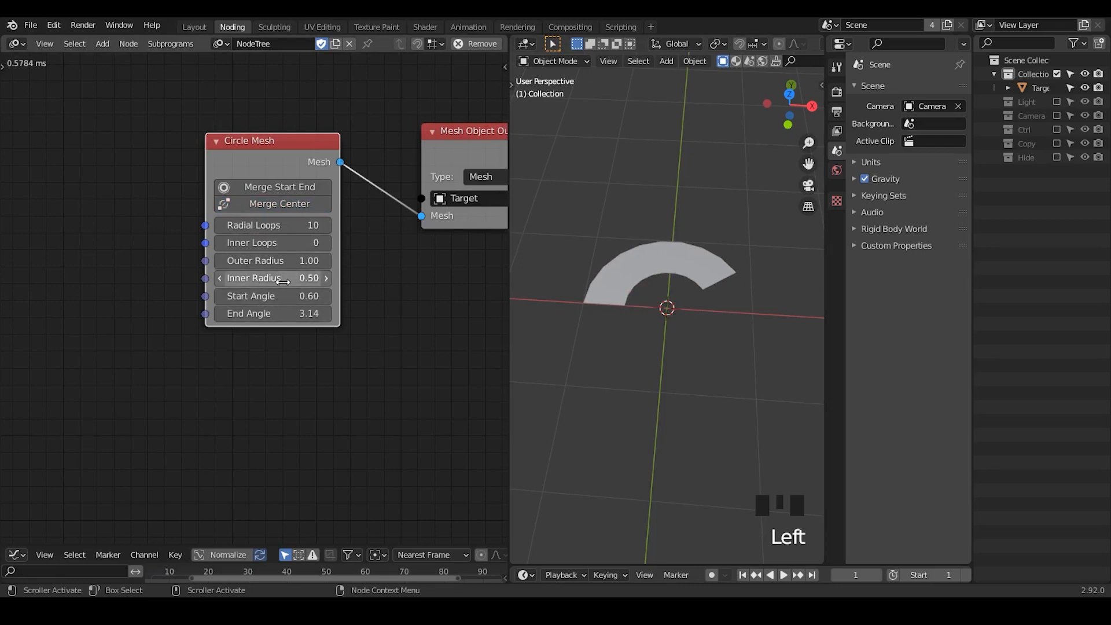
pyautogui.moveTo(284, 278)
pyautogui.mouseDown()
pyautogui.moveTo(307, 277)
pyautogui.moveTo(278, 278)
pyautogui.mouseUp()
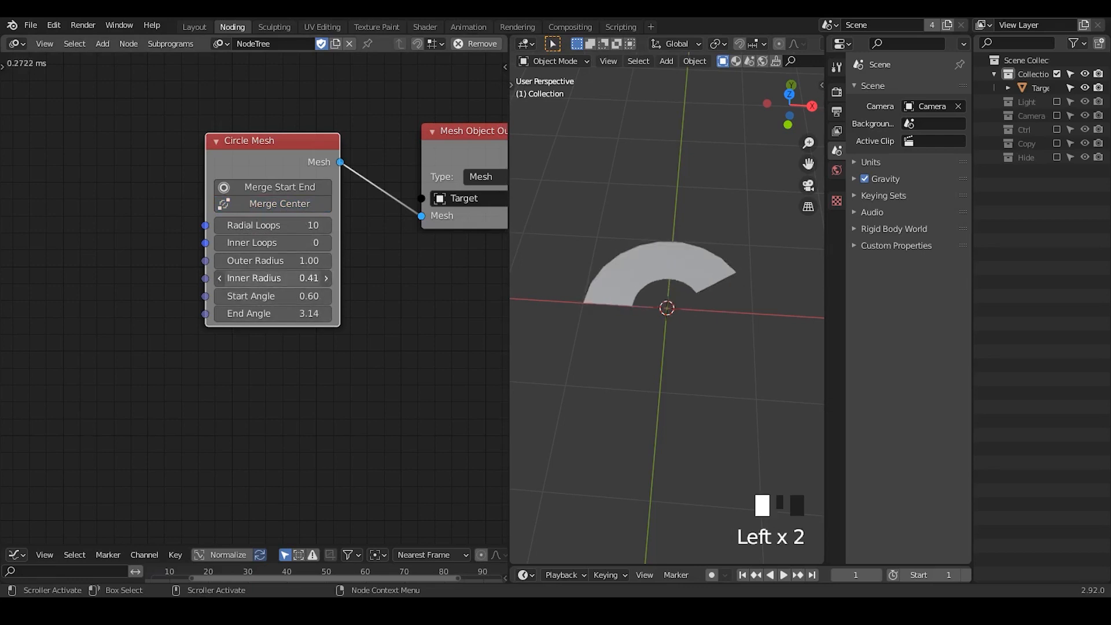
# Switch the 3D viewport to wireframe shading to show the arc mesh's radial segments
pyautogui.moveTo(670, 332); pyautogui.dragTo(659, 296, button='middle')
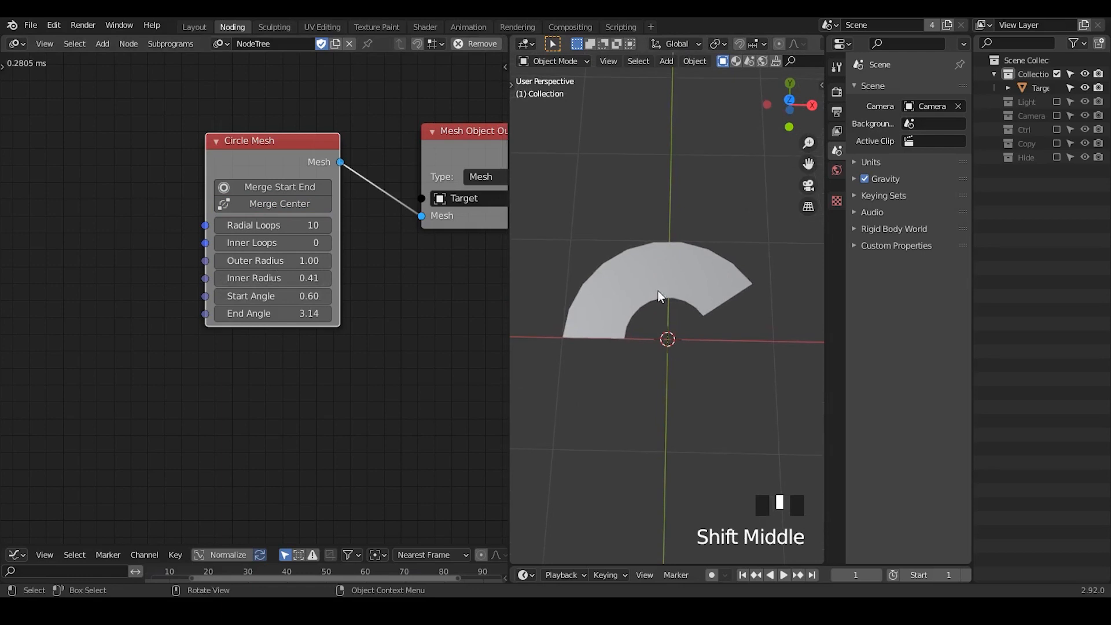
pyautogui.scroll(-5, 766, 64)
pyautogui.click(760, 63)
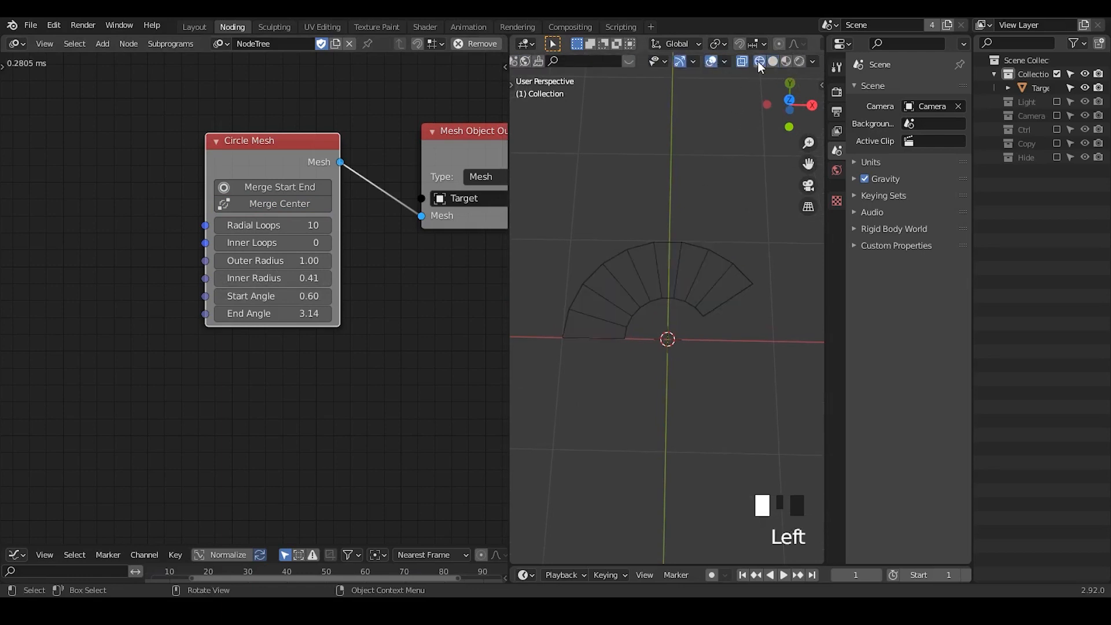
pyautogui.moveTo(656, 275)
pyautogui.mouseDown(button='middle')
pyautogui.moveTo(672, 295)
pyautogui.moveTo(665, 273)
pyautogui.mouseUp(button='middle')
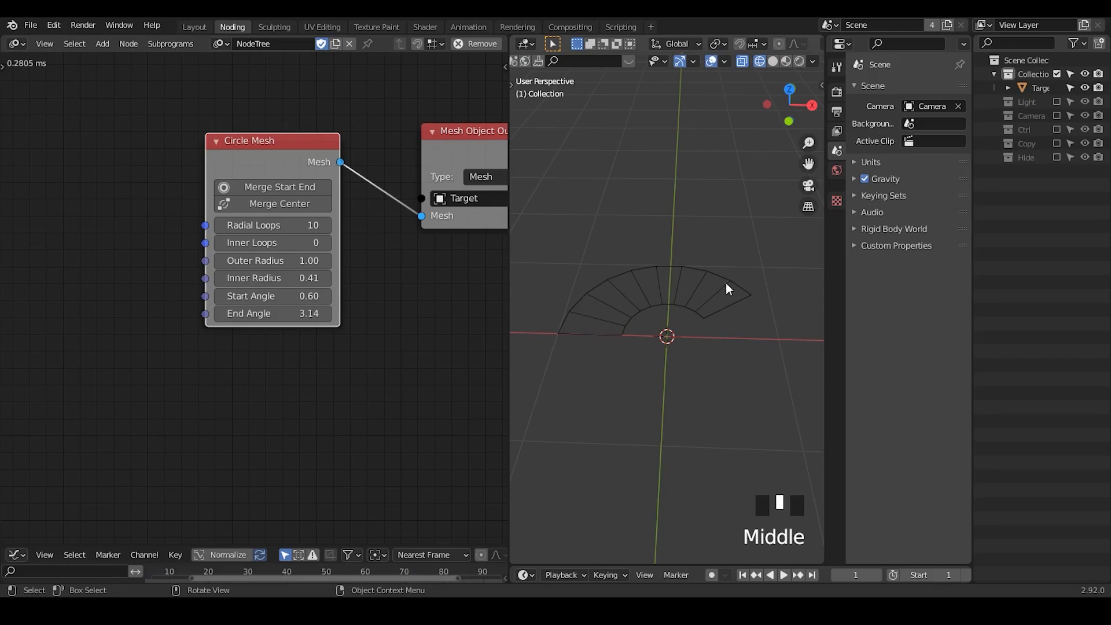
# Raise the Circle Mesh node's Radial Loops to 15
pyautogui.click(326, 225)
pyautogui.click(326, 225)
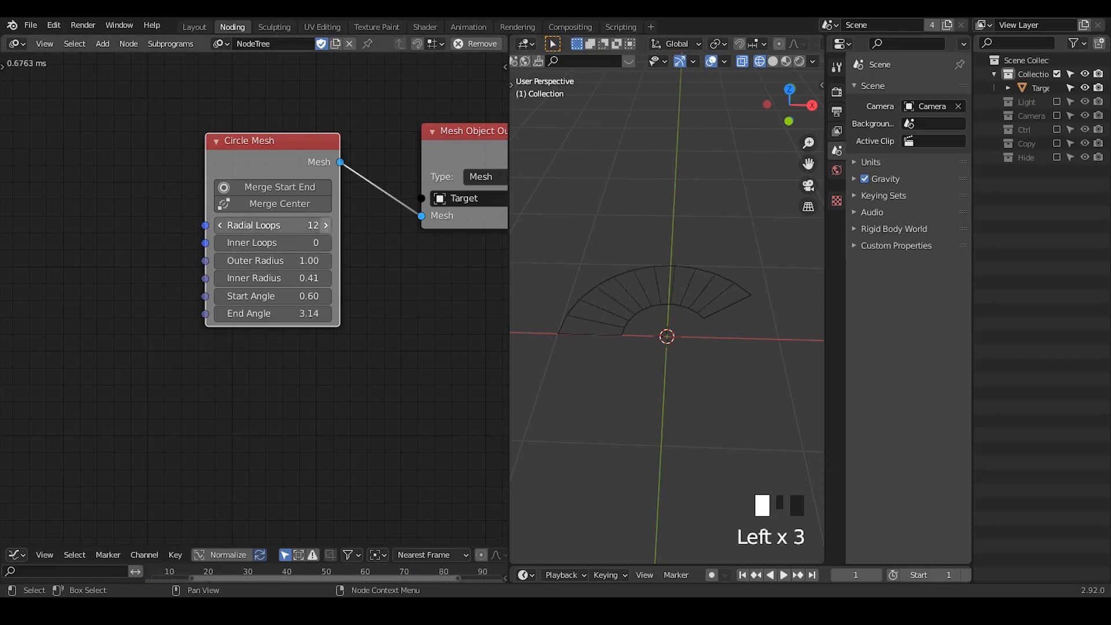
pyautogui.click(326, 225)
pyautogui.click(326, 225)
pyautogui.click(327, 225)
pyautogui.moveTo(151, 288); pyautogui.dragTo(226, 273, button='middle')
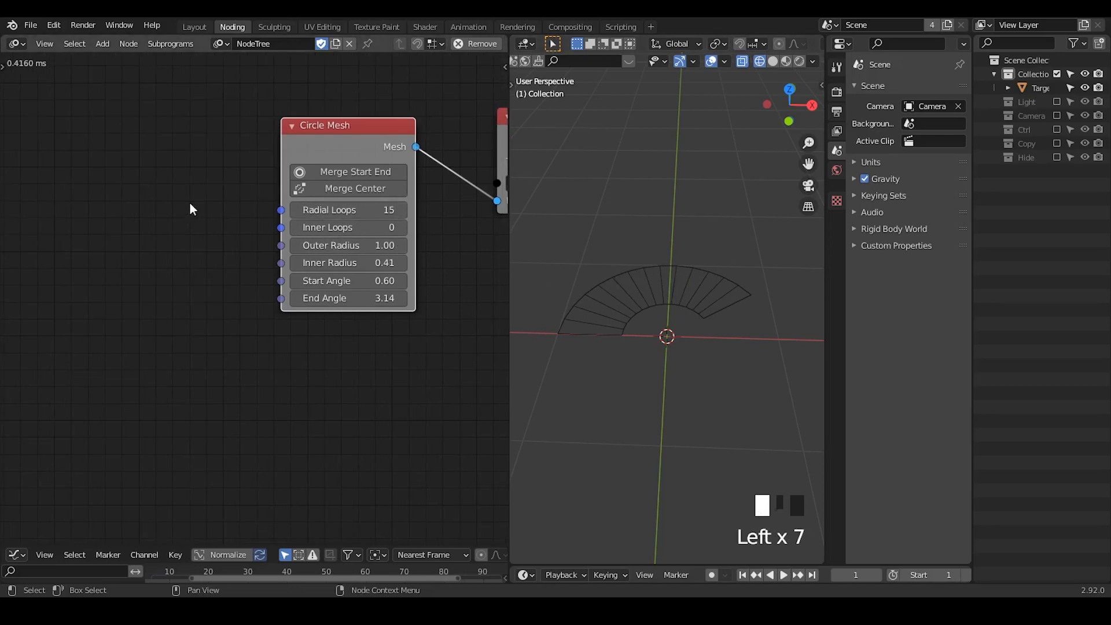
# Add a Float Math node in front of the Circle Mesh node and set its Multiply B value to 2
pyautogui.hotkey('ctrl', 'a')
pyautogui.write('fra')
pyautogui.press('BackSpace')
pyautogui.press('BackSpace')
pyautogui.write('loat math')
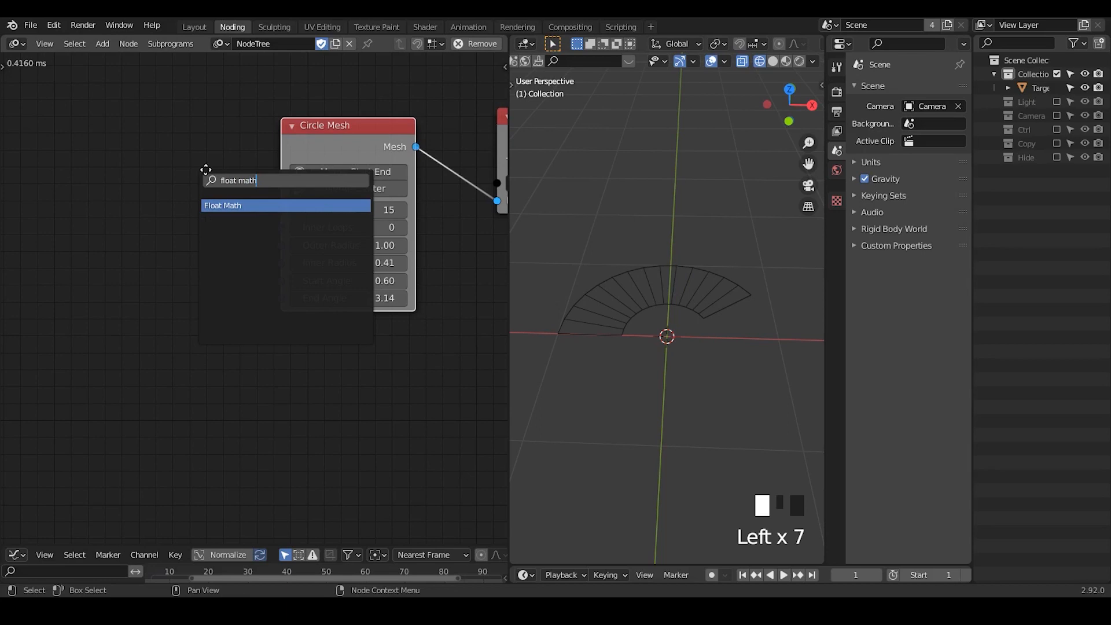
pyautogui.press('Return')
pyautogui.click(118, 127)
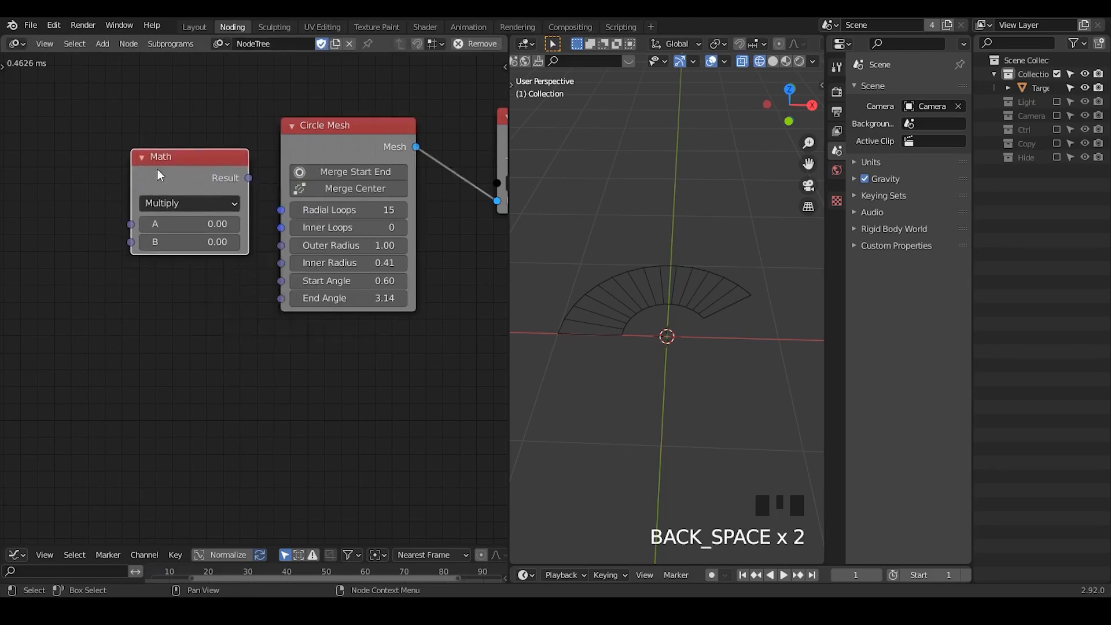
pyautogui.doubleClick(165, 242)
pyautogui.write('2')
pyautogui.press('Return')
pyautogui.scroll(2, 200, 300)
pyautogui.moveTo(212, 262); pyautogui.dragTo(266, 247, button='middle')
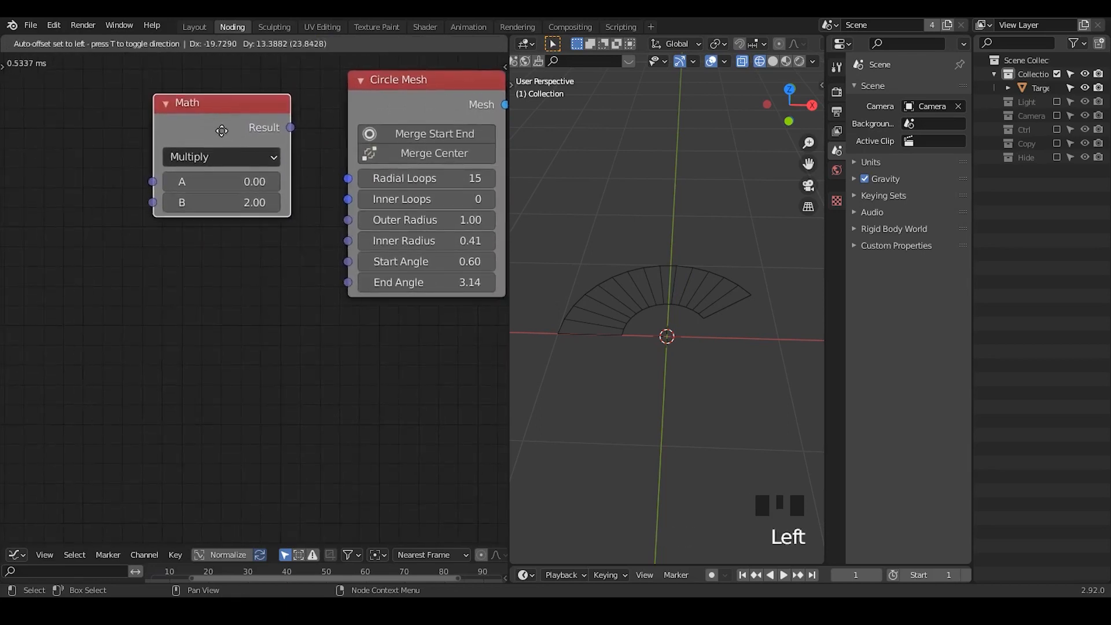
pyautogui.moveTo(246, 150); pyautogui.dragTo(225, 137)
# Add an Integer Input node, link it to the Math node's A input, and link the Math result to Radial Loops
pyautogui.hotkey('ctrl', 'a')
pyautogui.write('inte')
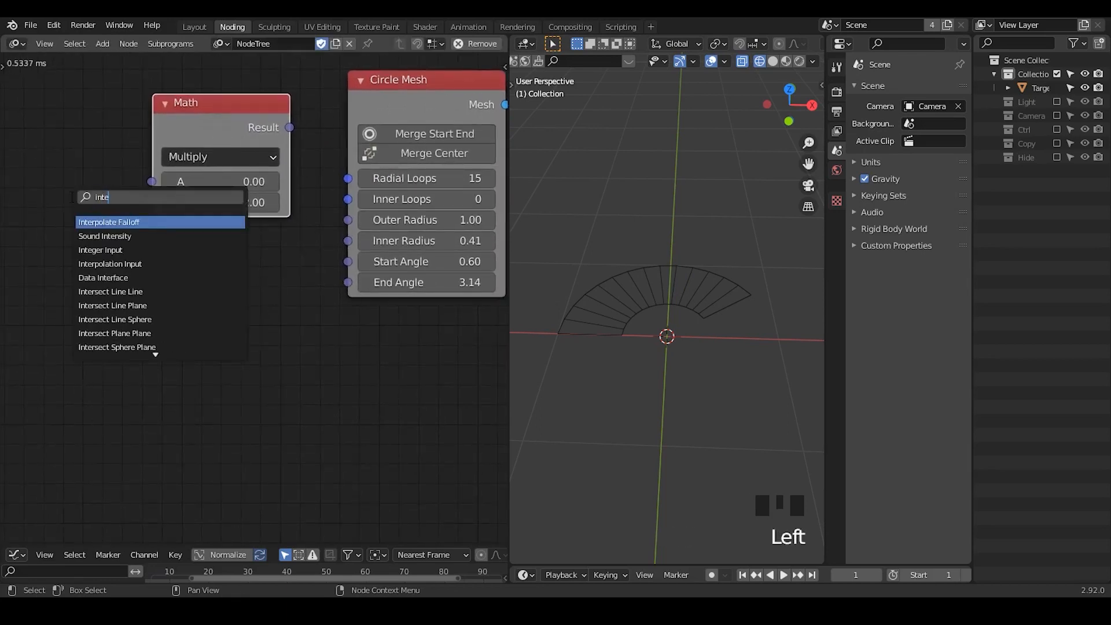
pyautogui.write('ger in')
pyautogui.press('Return')
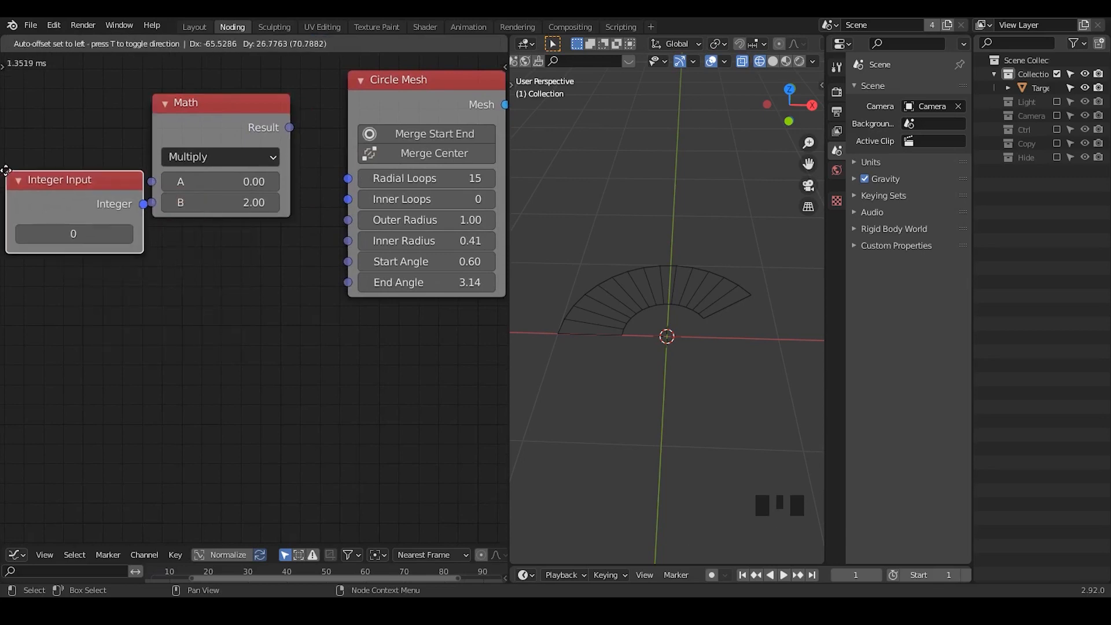
pyautogui.click(476, 154)
pyautogui.scroll(-2, 307, 337)
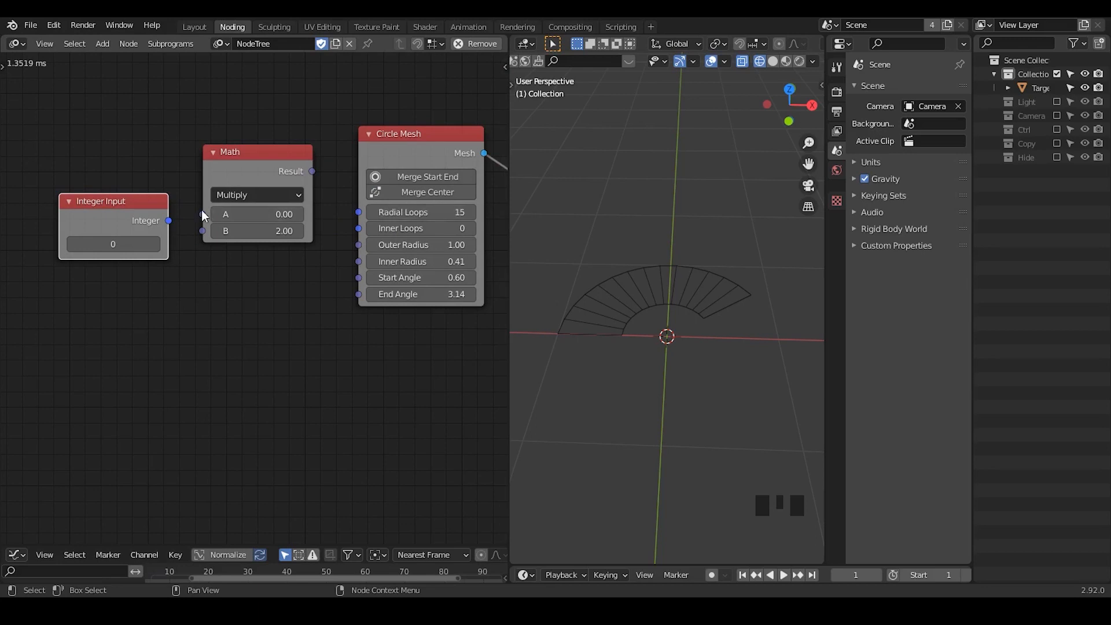
pyautogui.moveTo(169, 220); pyautogui.dragTo(202, 214)
pyautogui.moveTo(311, 171); pyautogui.dragTo(365, 218)
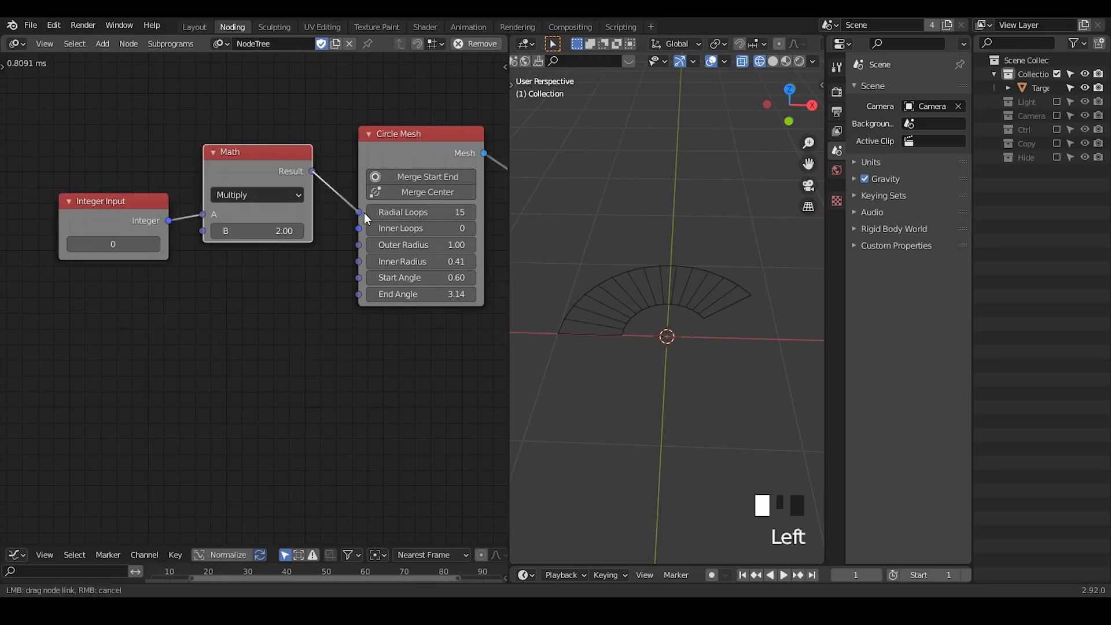
# Set the Integer Input node's value to 6
pyautogui.click(153, 246)
pyautogui.click(154, 246)
pyautogui.click(154, 246)
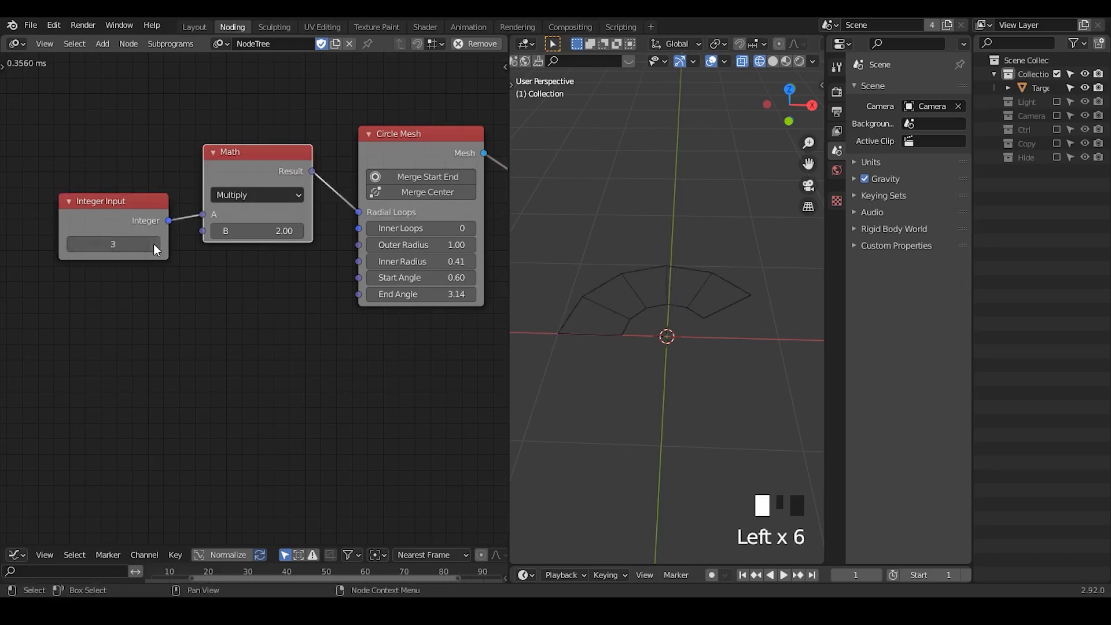
pyautogui.click(155, 246)
pyautogui.click(155, 246)
pyautogui.moveTo(230, 281); pyautogui.dragTo(197, 281, button='middle')
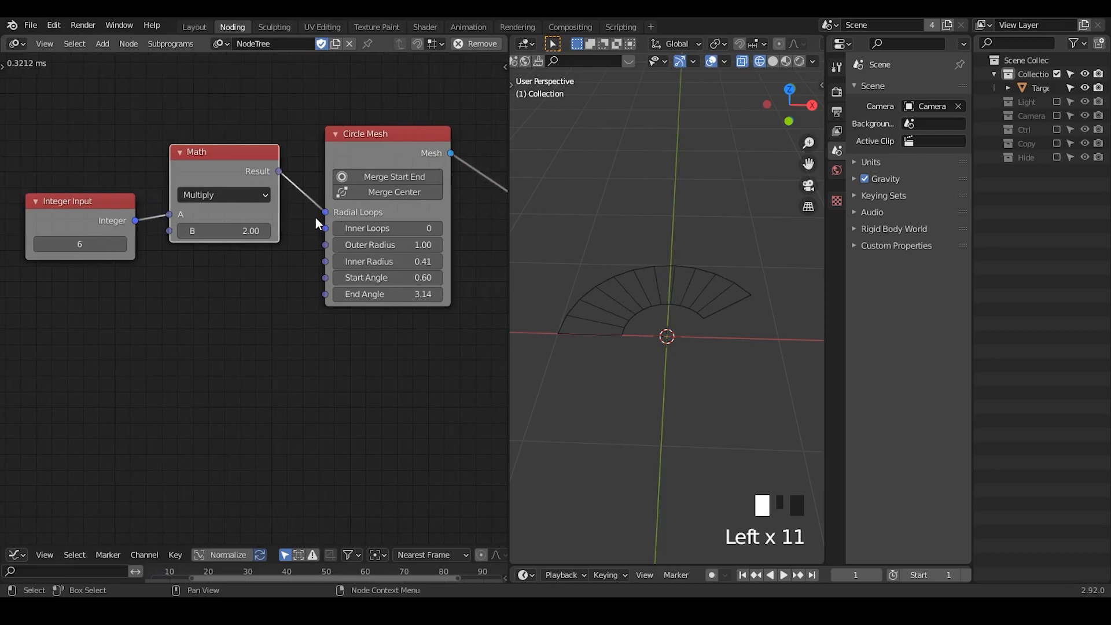
# Select the Target arc mesh in the 3D viewport
pyautogui.moveTo(368, 226); pyautogui.dragTo(405, 226)
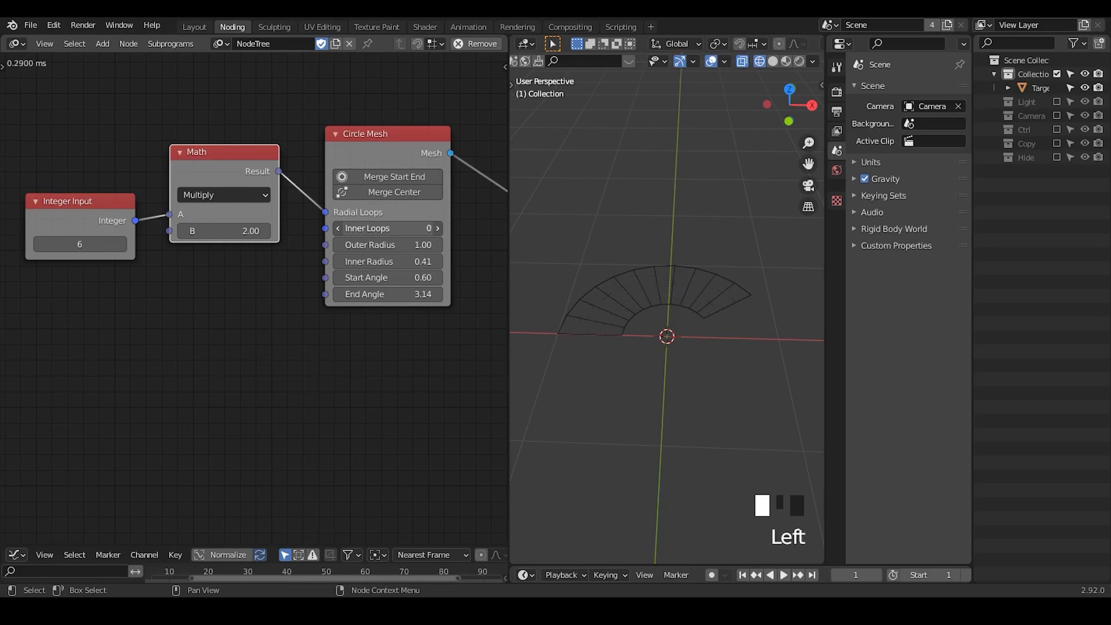
pyautogui.moveTo(657, 318); pyautogui.dragTo(704, 317, button='middle')
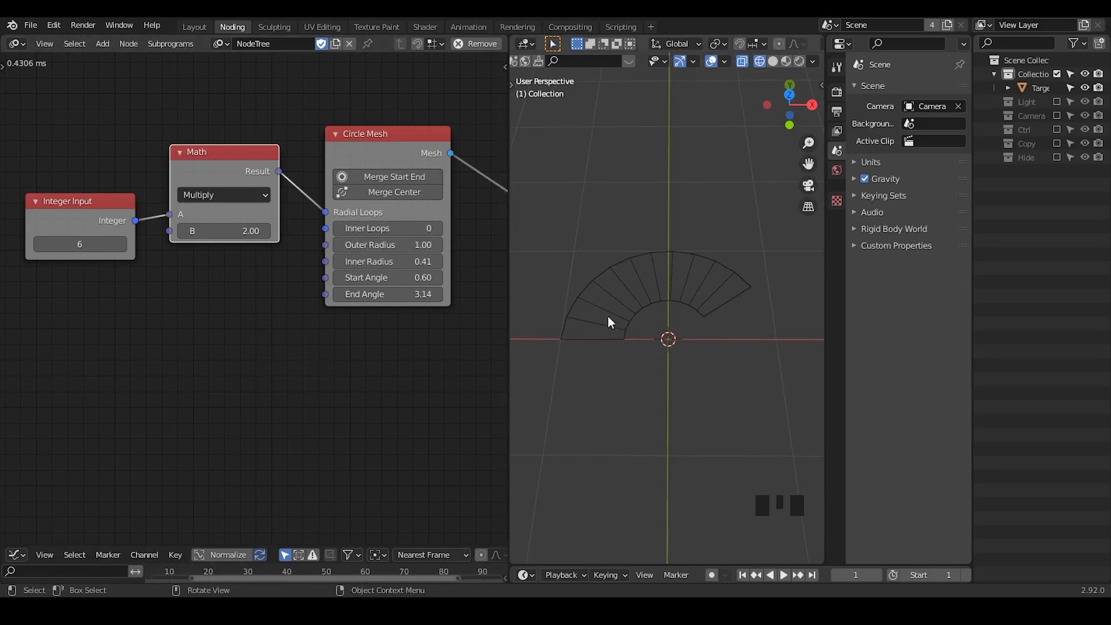
pyautogui.click(578, 328)
pyautogui.moveTo(674, 376); pyautogui.dragTo(606, 325, button='middle')
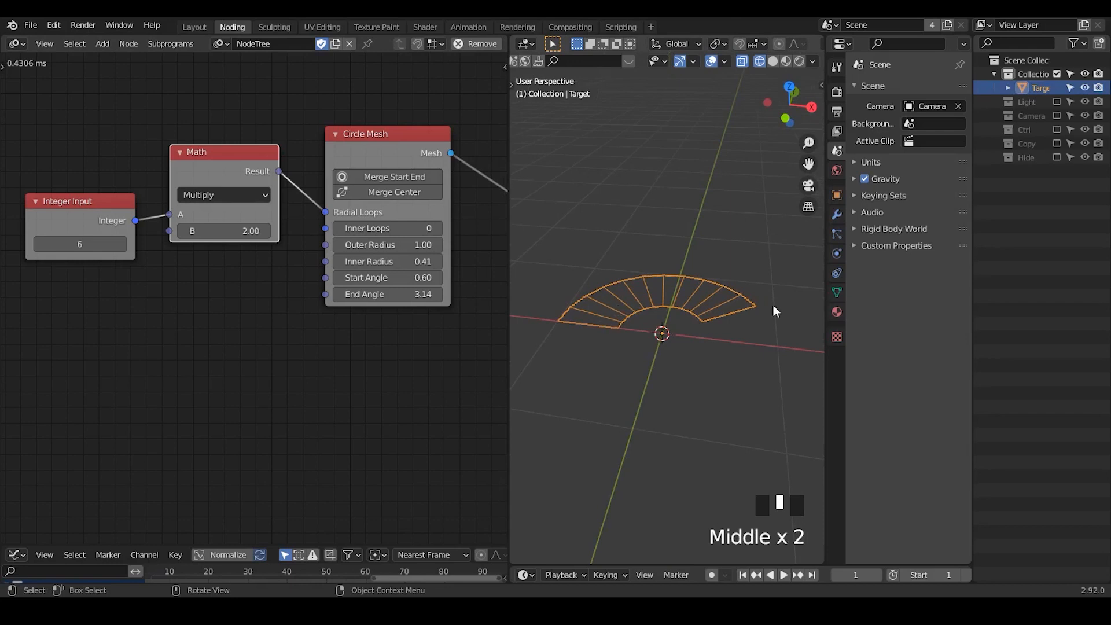
# Move the Mesh Object Output node farther from the Circle Mesh node to make room between them
pyautogui.moveTo(406, 364); pyautogui.dragTo(225, 329, button='middle')
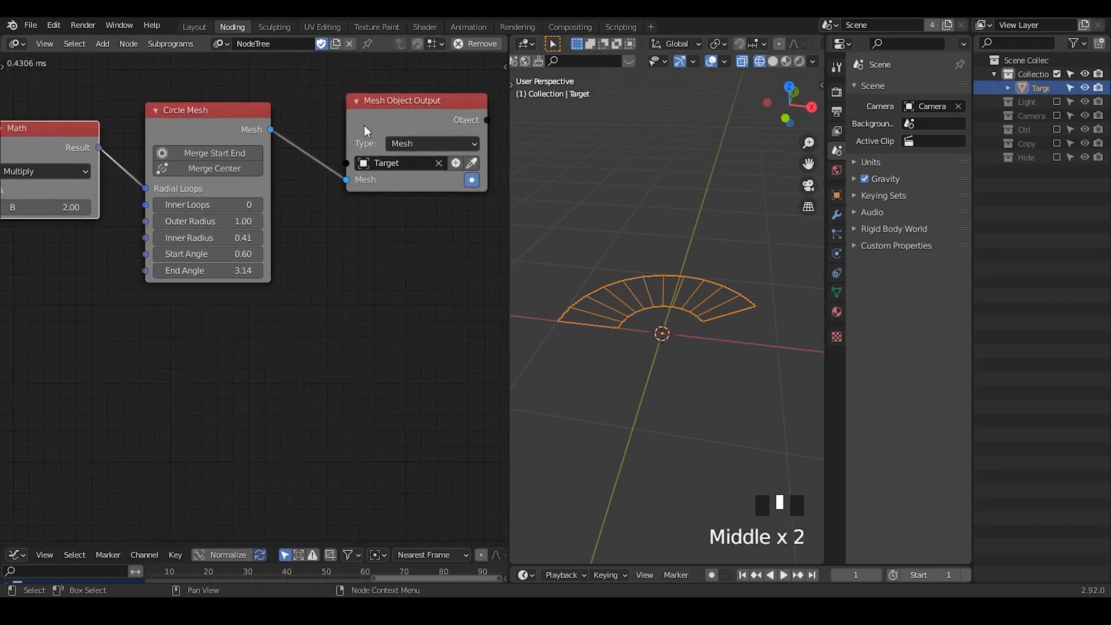
pyautogui.moveTo(365, 114); pyautogui.dragTo(410, 105)
pyautogui.moveTo(657, 321); pyautogui.dragTo(567, 340, button='middle')
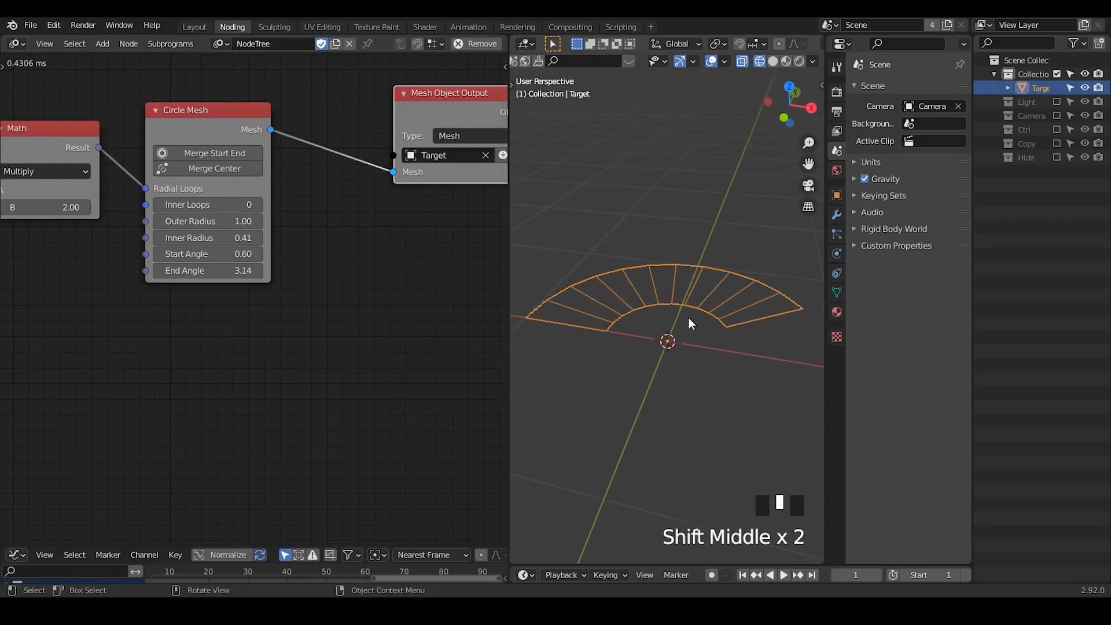
# Insert an Offset Vertices node into the link between the Circle Mesh and Mesh Object Output nodes
pyautogui.hotkey('ctrl', 'a')
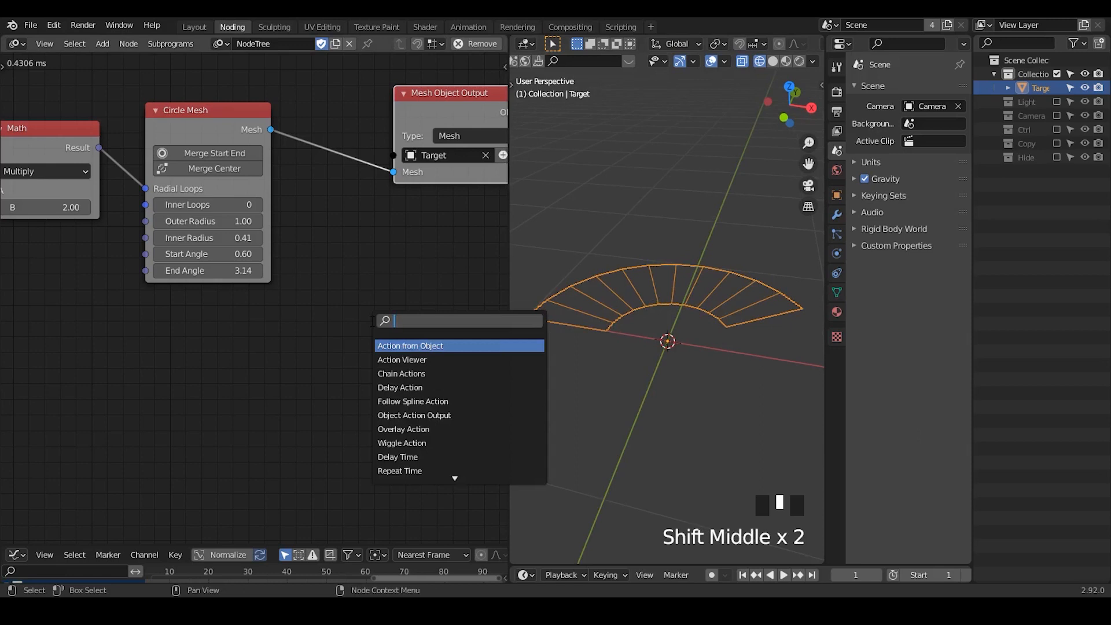
pyautogui.write('vertex')
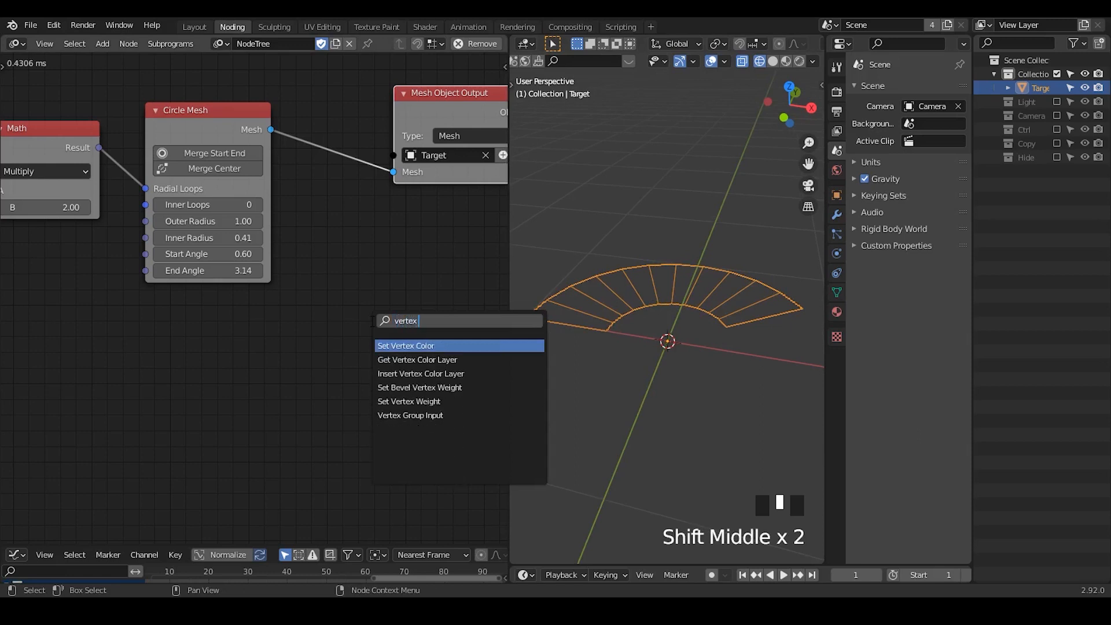
pyautogui.press('BackSpace')
pyautogui.press('BackSpace')
pyautogui.press('BackSpace')
pyautogui.press('BackSpace')
pyautogui.press('BackSpace')
pyautogui.press('BackSpace')
pyautogui.write('offset')
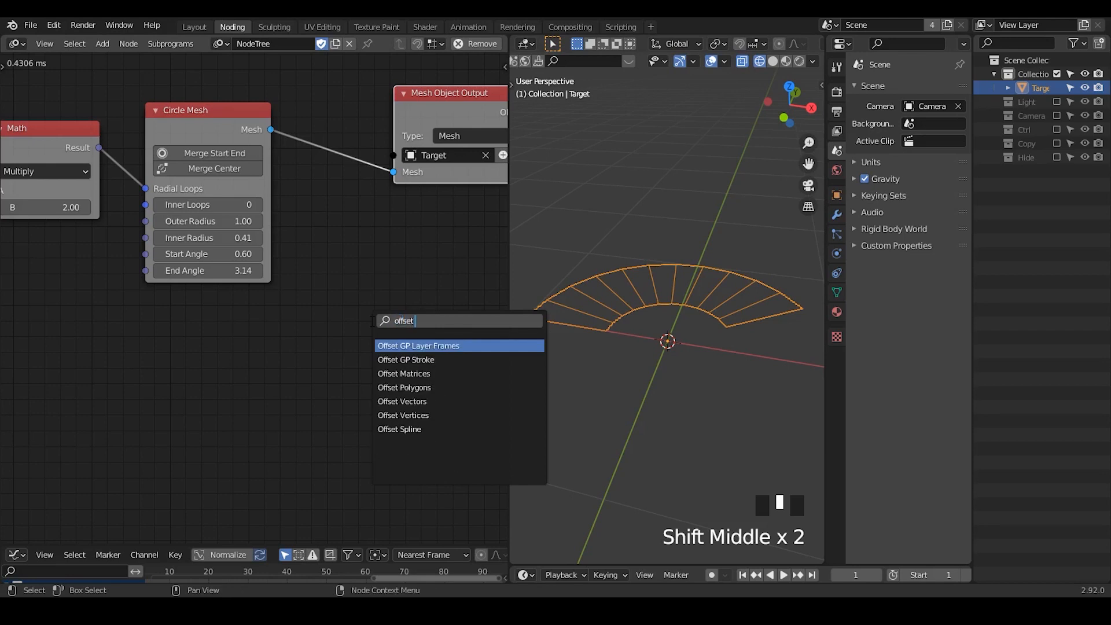
pyautogui.write(' ver')
pyautogui.press('Return')
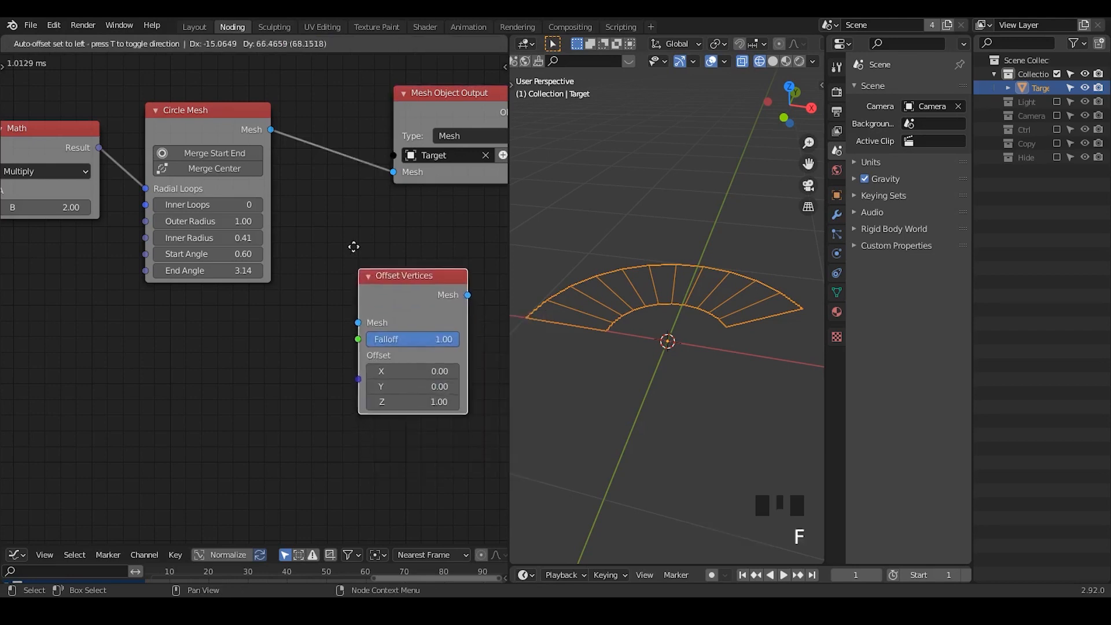
pyautogui.click(365, 171)
pyautogui.moveTo(249, 289); pyautogui.dragTo(306, 284, button='middle')
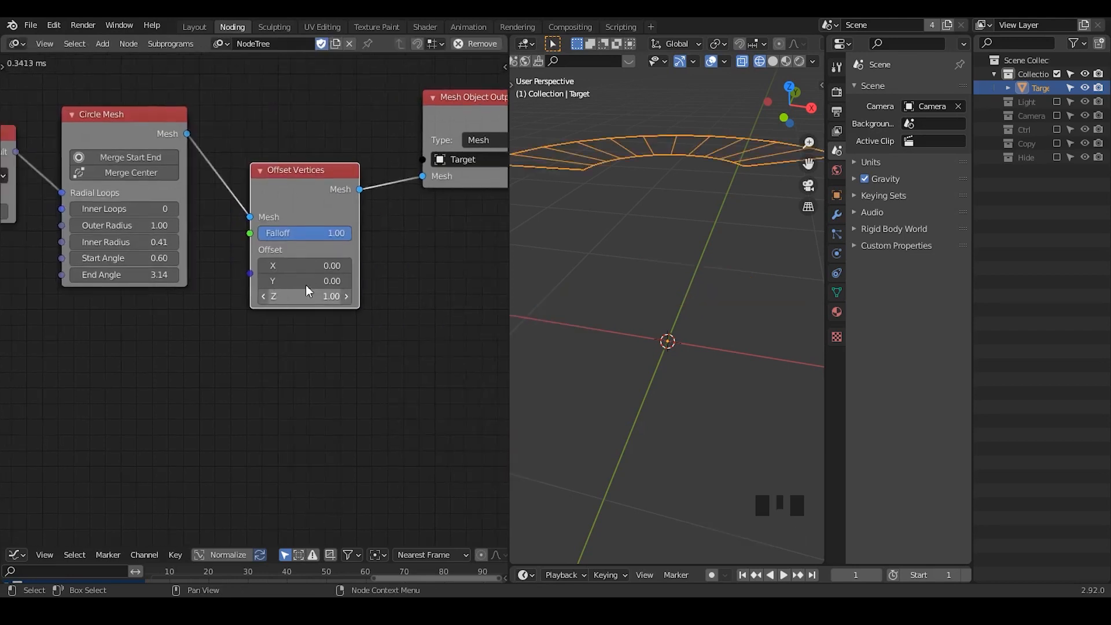
pyautogui.moveTo(648, 193)
pyautogui.mouseDown(button='middle')
pyautogui.moveTo(661, 210)
pyautogui.moveTo(643, 168)
pyautogui.moveTo(640, 199)
pyautogui.mouseUp(button='middle')
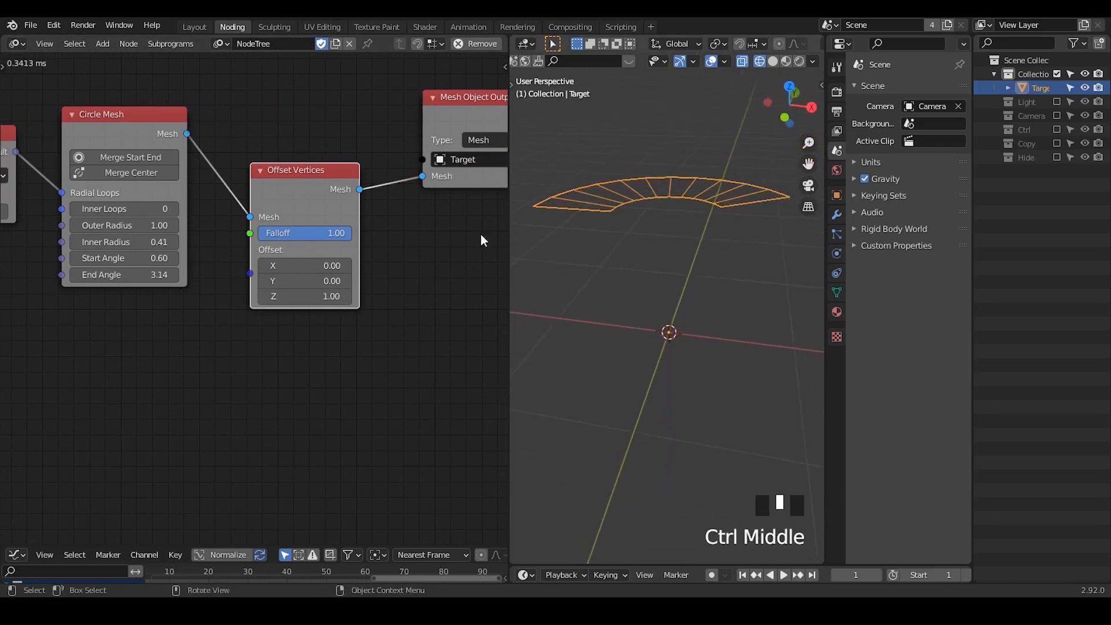
# Lower the Offset Vertices node's Falloff to 0.52 to test the height of the arc mesh
pyautogui.moveTo(306, 235); pyautogui.dragTo(265, 234)
pyautogui.scroll(-1, 573, 261)
pyautogui.moveTo(578, 266); pyautogui.dragTo(572, 273, button='middle')
pyautogui.moveTo(571, 270); pyautogui.dragTo(634, 272)
pyautogui.moveTo(635, 272); pyautogui.dragTo(651, 265, button='right')
# Add an Index Mask Falloff node with Every Nth and Step 2, and link it to the Offset Vertices Falloff input
pyautogui.moveTo(175, 366); pyautogui.dragTo(249, 342, button='middle')
pyautogui.hotkey('ctrl', 'a')
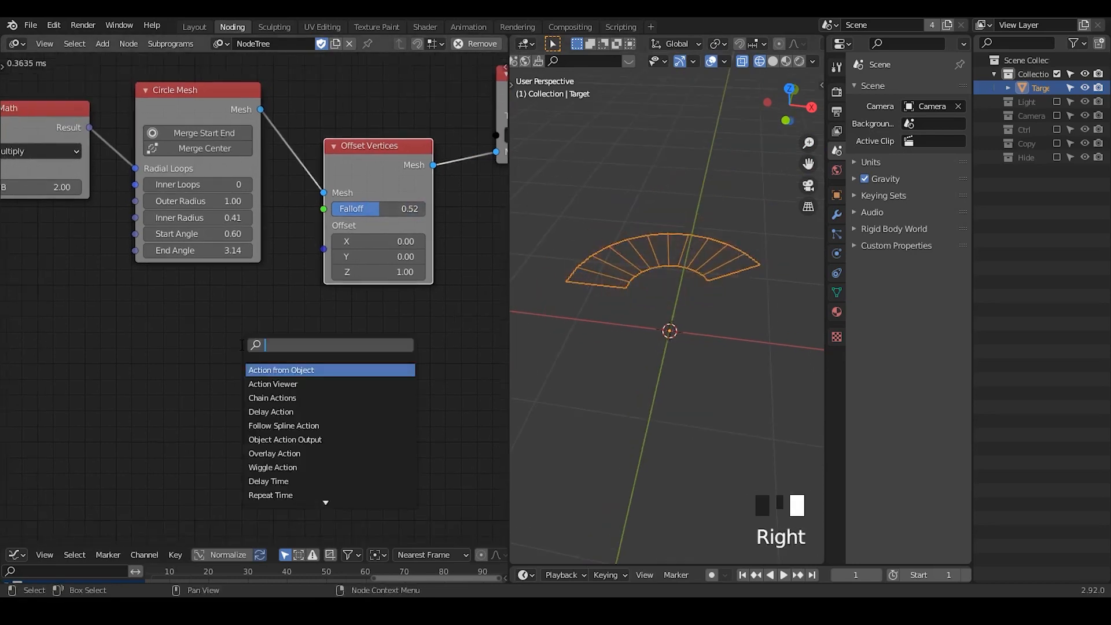
pyautogui.write('index')
pyautogui.press('Return')
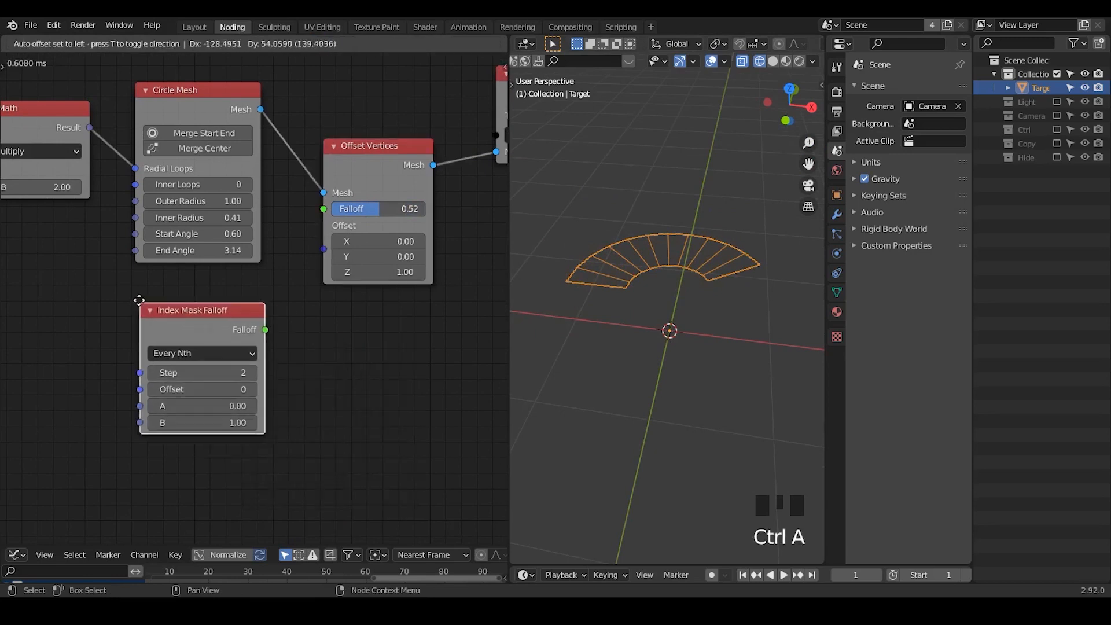
pyautogui.moveTo(265, 327); pyautogui.dragTo(324, 209)
pyautogui.moveTo(701, 303); pyautogui.dragTo(696, 333, button='middle')
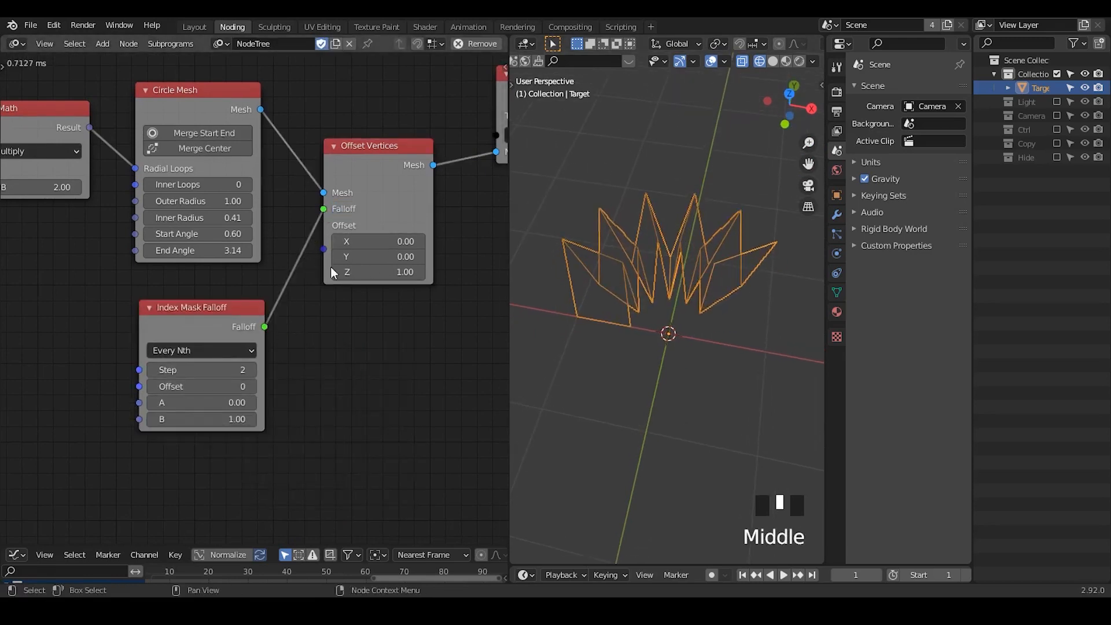
# Reduce the Offset Vertices node's Z offset to give the fan shallow folds
pyautogui.moveTo(381, 272); pyautogui.dragTo(353, 271)
pyautogui.moveTo(203, 350); pyautogui.dragTo(335, 350, button='middle')
pyautogui.moveTo(623, 279); pyautogui.dragTo(609, 331, button='middle')
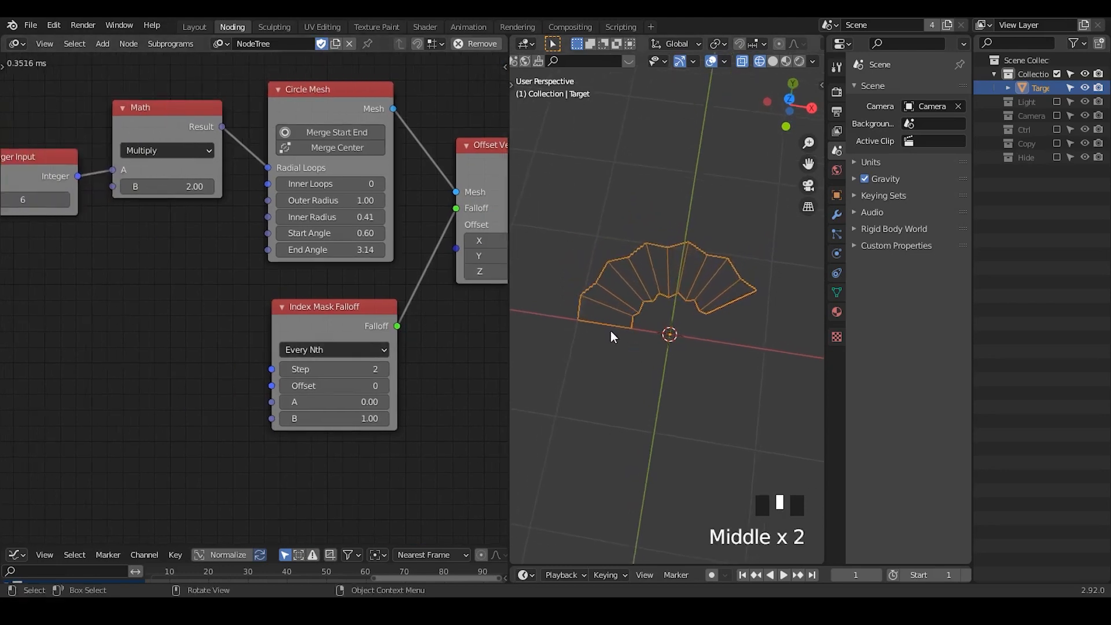
# Set the Circle Mesh node's Start Angle to 0.00 to open the fan into a half circle
pyautogui.click(579, 294)
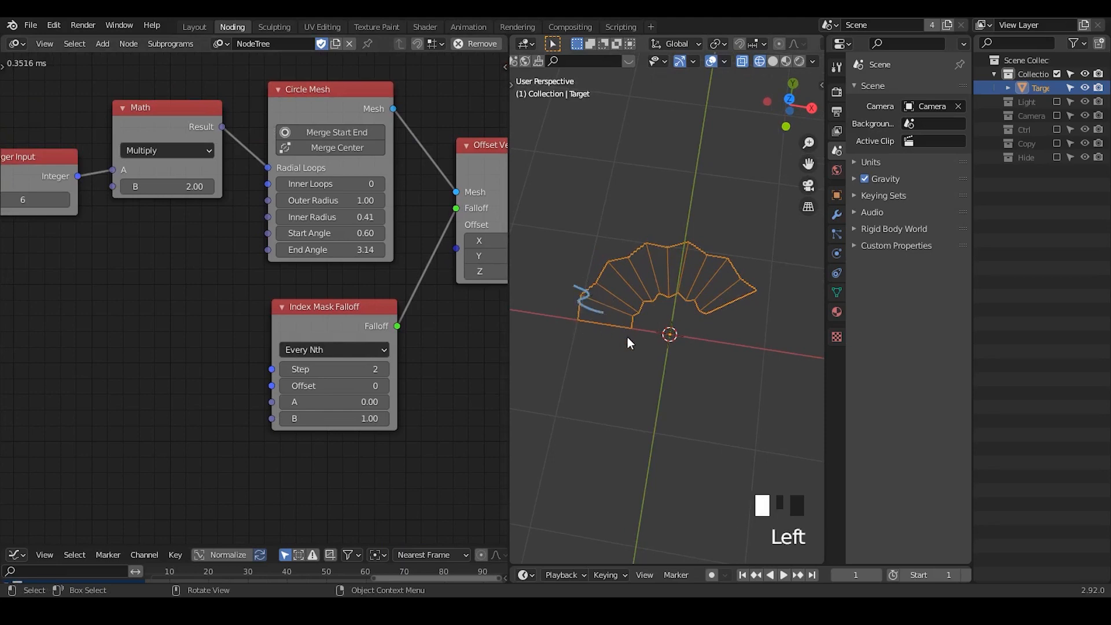
pyautogui.moveTo(592, 294); pyautogui.dragTo(600, 301, button='right')
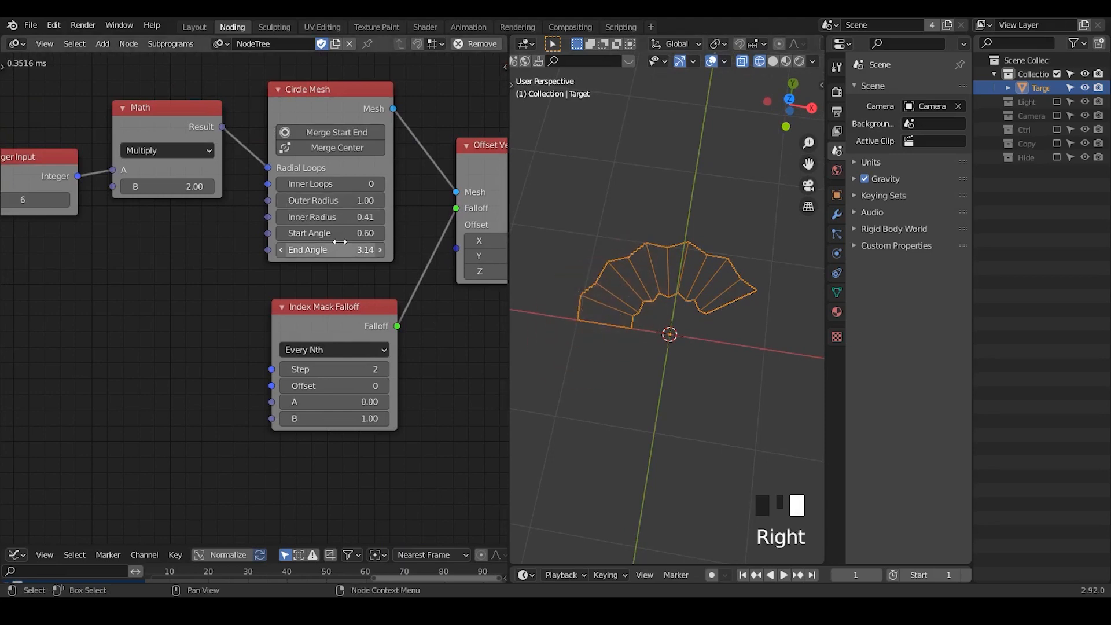
pyautogui.moveTo(347, 235); pyautogui.dragTo(318, 234)
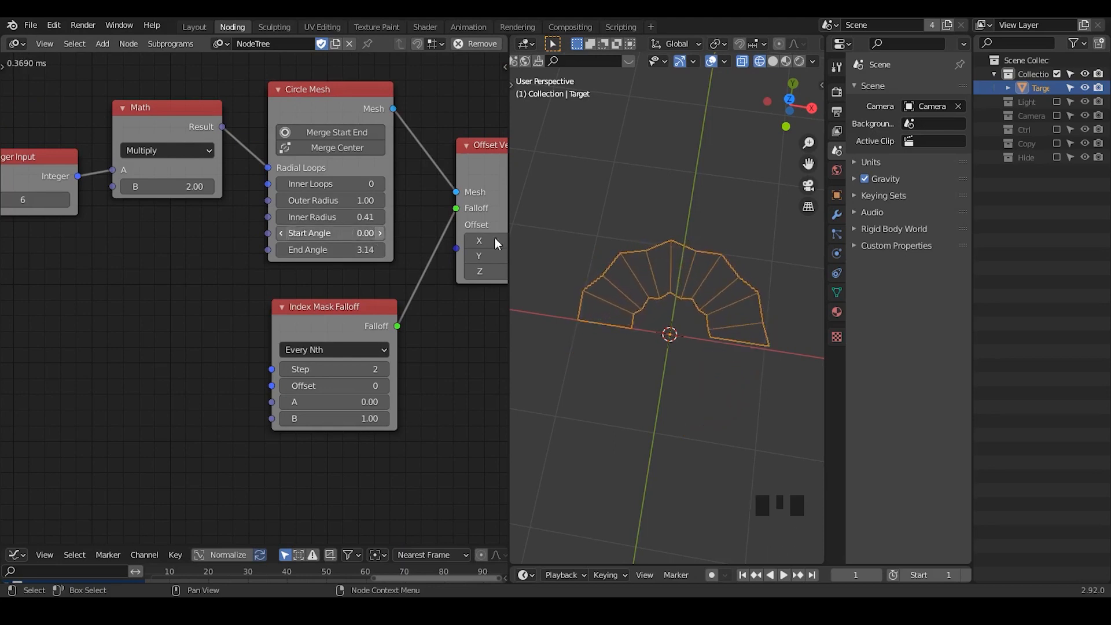
# Examine the height of the fan's folds from the side in the left orthographic view
pyautogui.moveTo(678, 222); pyautogui.dragTo(745, 262, button='middle')
pyautogui.moveTo(677, 274); pyautogui.dragTo(678, 280, button='middle')
pyautogui.press('d')
pyautogui.moveTo(692, 295); pyautogui.dragTo(719, 290)
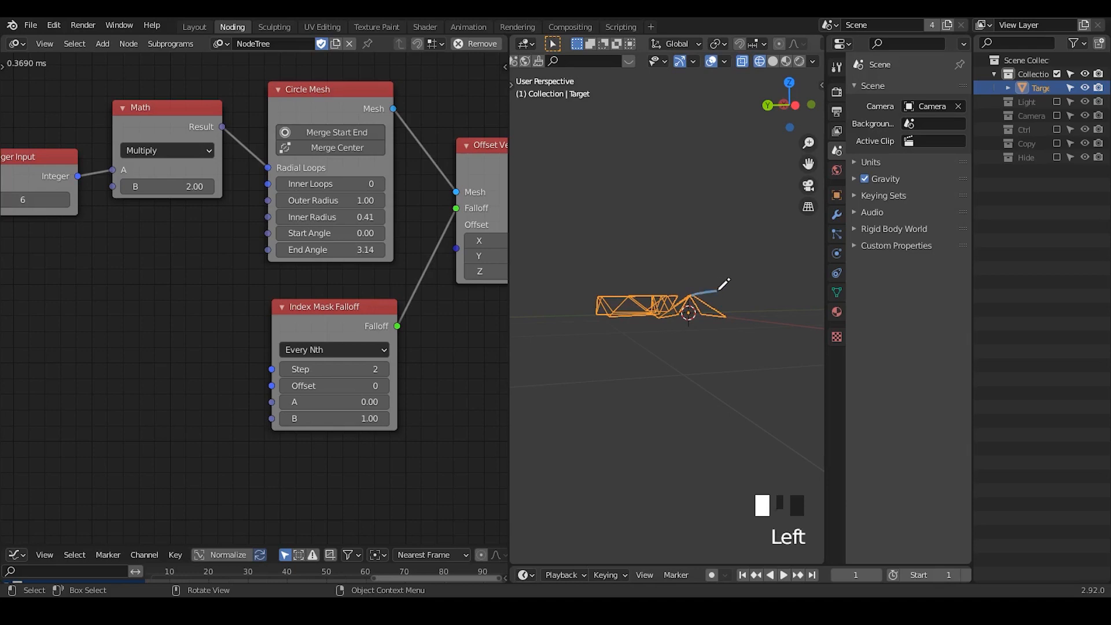
pyautogui.moveTo(718, 300); pyautogui.dragTo(702, 300, button='middle')
pyautogui.click(790, 108)
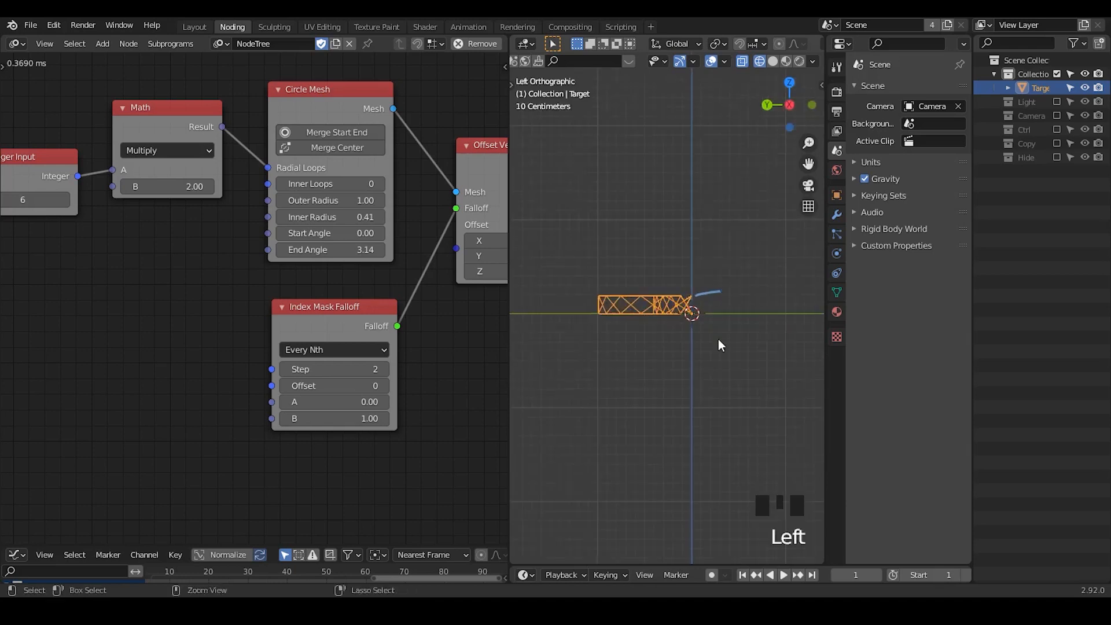
pyautogui.keyDown('ctrl'); pyautogui.moveTo(717, 339); pyautogui.dragTo(735, 274, button='middle'); pyautogui.keyUp('ctrl')
pyautogui.moveTo(734, 275); pyautogui.dragTo(681, 295, button='right')
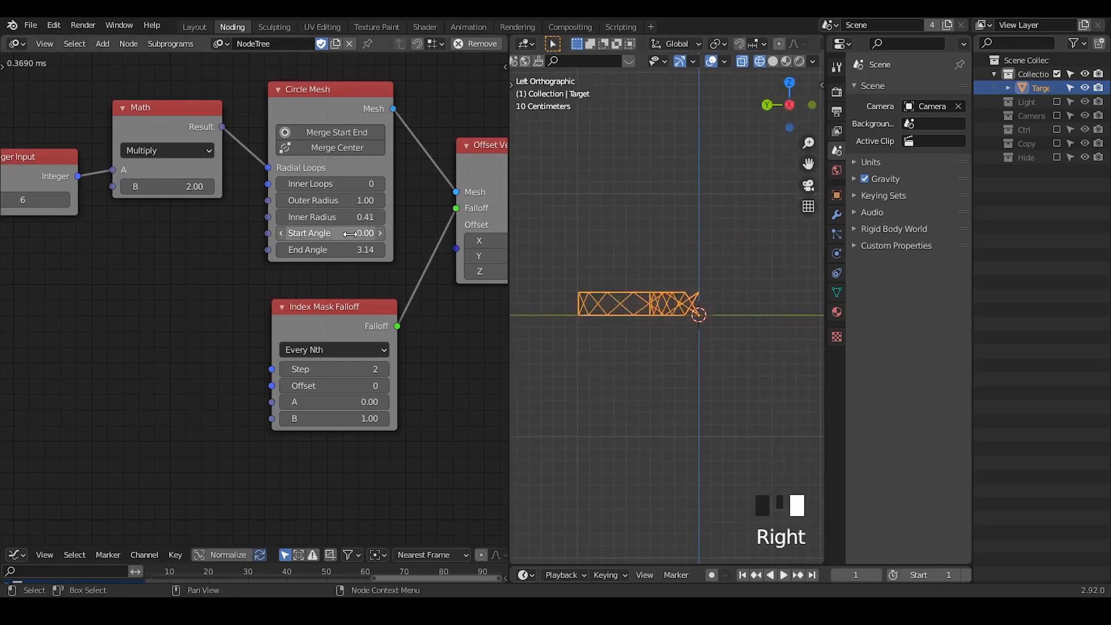
# Set the Circle Mesh node's Start Angle to 1.35 and draw a horizontal annotation line along the tops of the folds
pyautogui.moveTo(350, 233)
pyautogui.mouseDown()
pyautogui.moveTo(417, 233)
pyautogui.moveTo(349, 233)
pyautogui.moveTo(371, 233)
pyautogui.mouseUp()
pyautogui.press('d')
pyautogui.moveTo(560, 289); pyautogui.dragTo(734, 291)
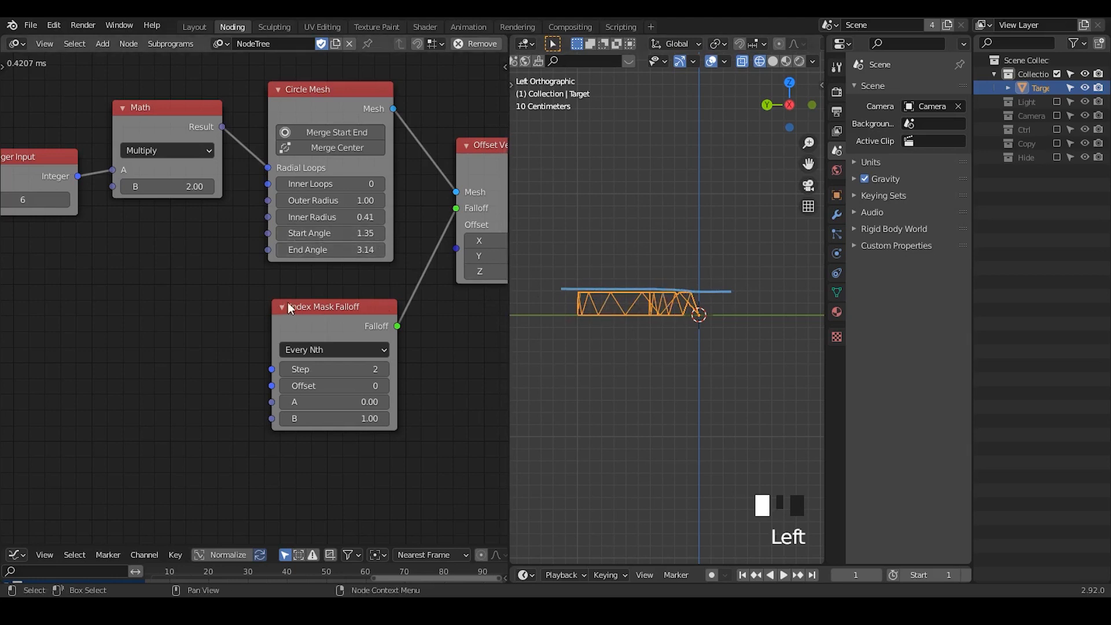
pyautogui.moveTo(287, 302); pyautogui.dragTo(306, 295, button='middle')
pyautogui.hotkey('ctrl', 'a')
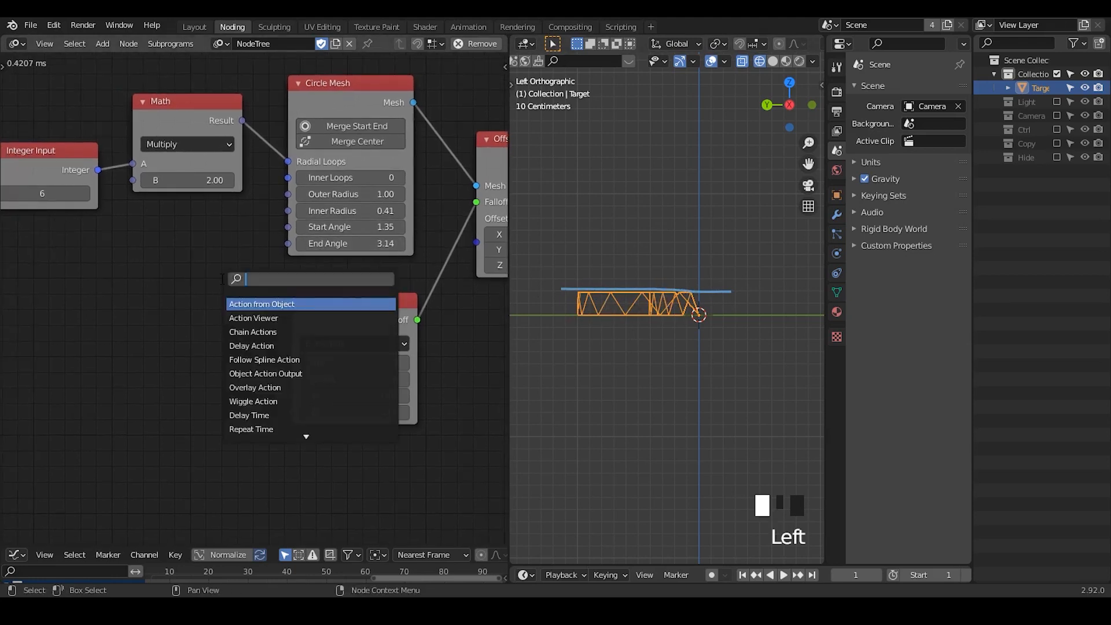
pyautogui.write('float r')
pyautogui.press('BackSpace')
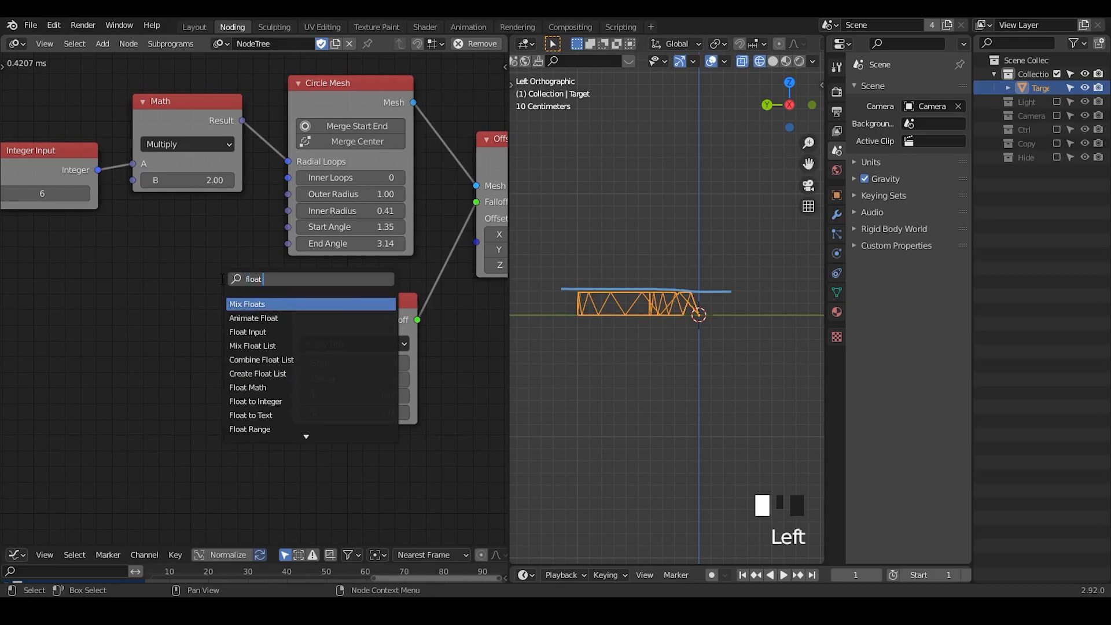
pyautogui.write('in')
pyautogui.press('Return')
pyautogui.click(93, 278)
pyautogui.hotkey('ctrl', 'a')
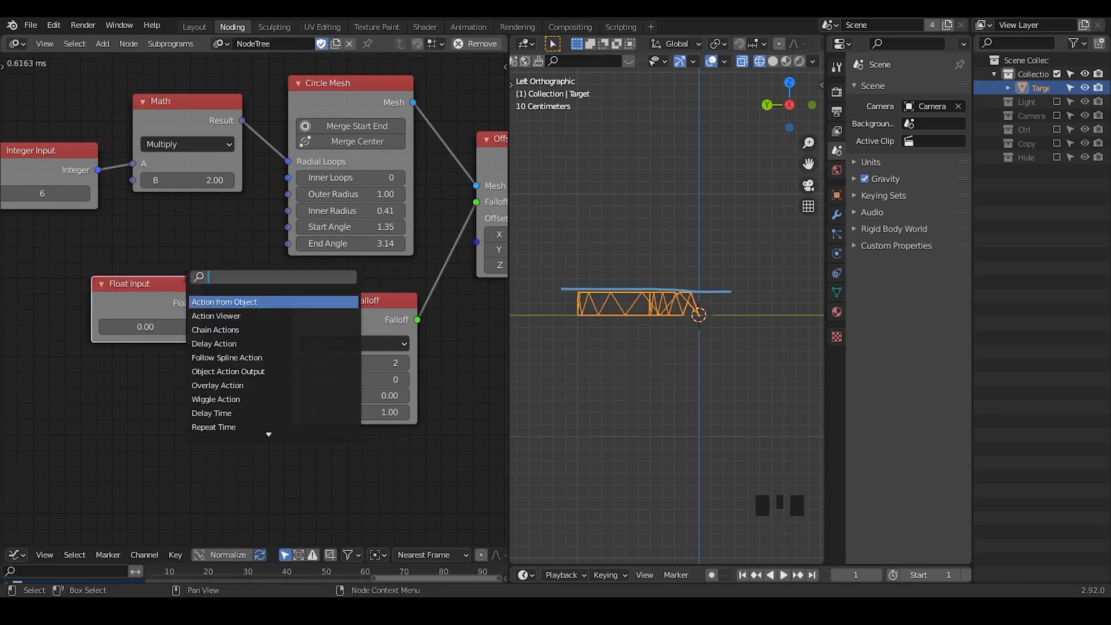
pyautogui.write('map range')
pyautogui.press('Return')
pyautogui.click(238, 266)
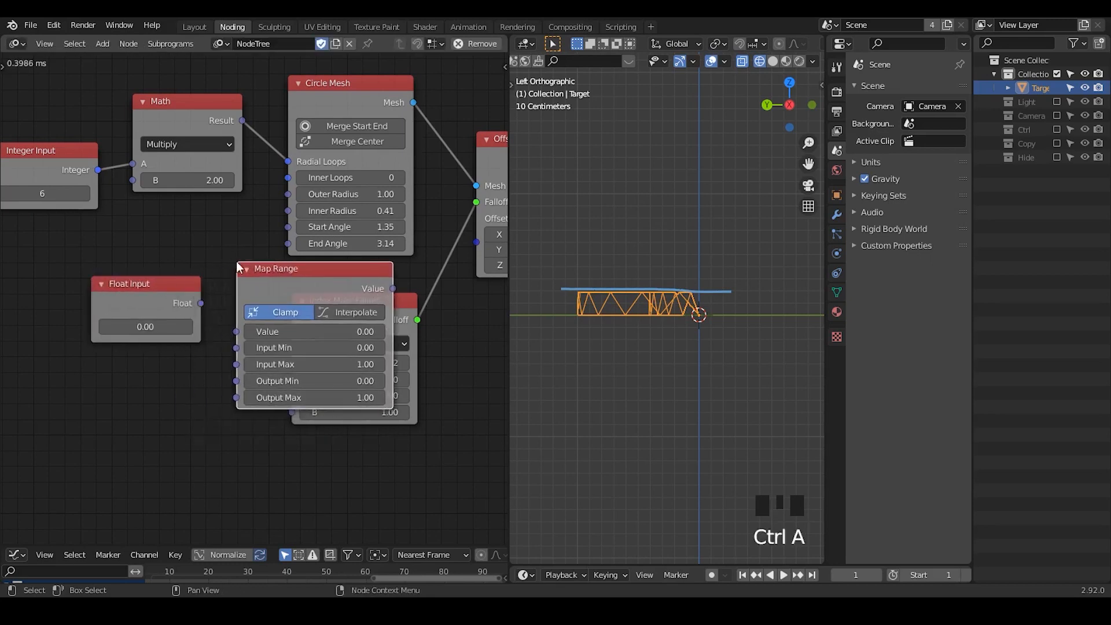
pyautogui.moveTo(222, 274); pyautogui.dragTo(100, 274, button='middle')
pyautogui.moveTo(409, 239); pyautogui.dragTo(469, 229, button='middle')
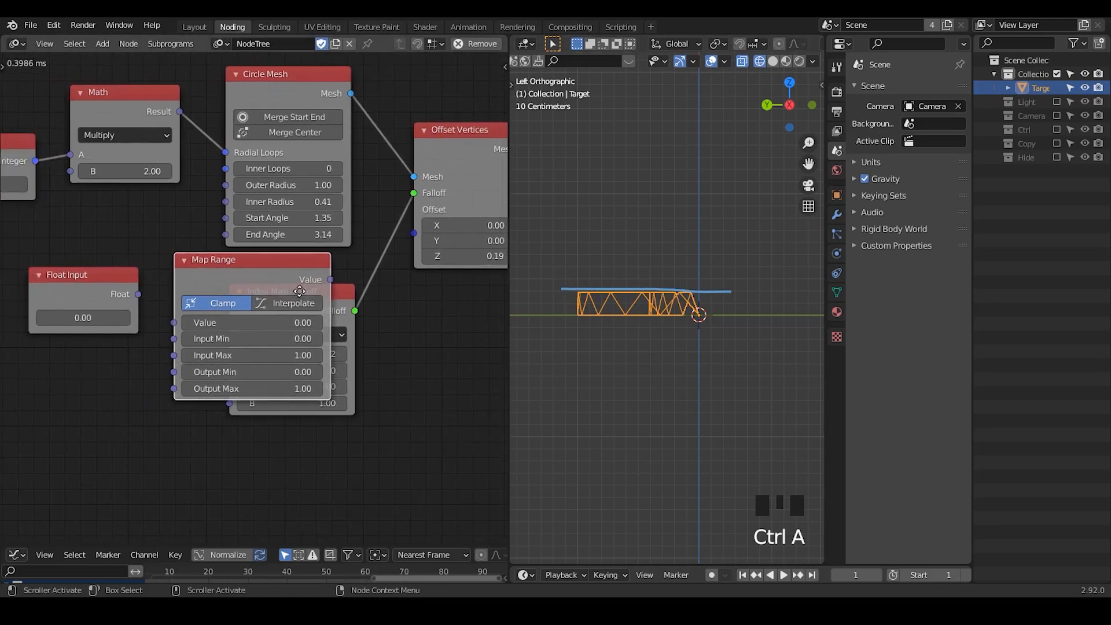
pyautogui.moveTo(253, 274); pyautogui.dragTo(320, 262, button='middle')
pyautogui.press('x')
pyautogui.click(141, 276)
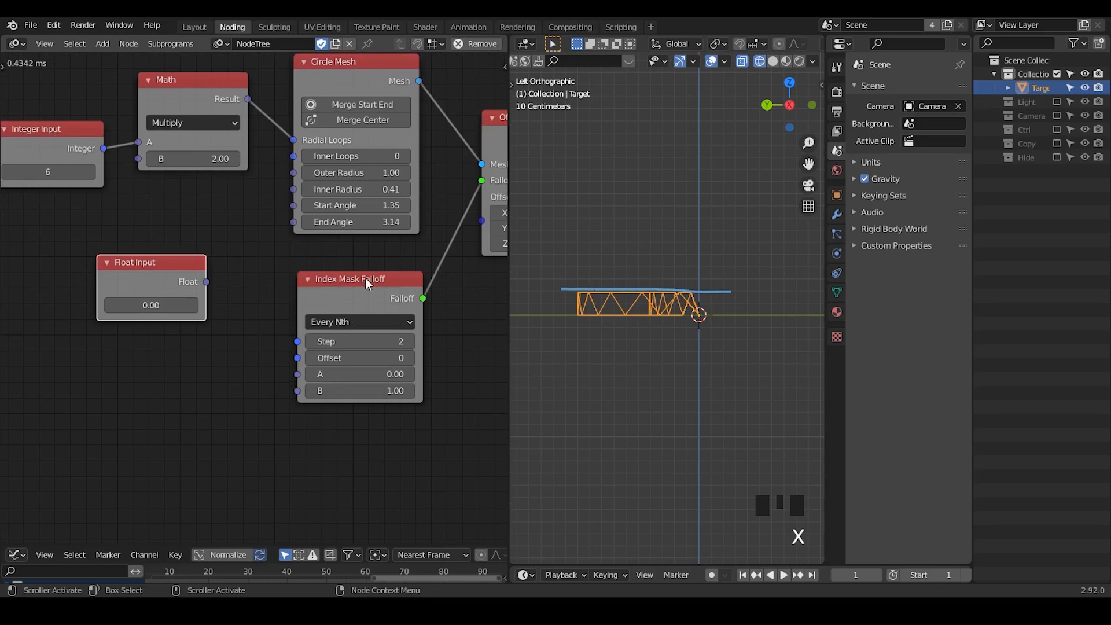
pyautogui.press('x')
# Erase the horizontal annotation line drawn along the tops of the fan's folds
pyautogui.moveTo(669, 301)
pyautogui.mouseDown(button='middle')
pyautogui.moveTo(703, 326)
pyautogui.moveTo(765, 255)
pyautogui.mouseUp(button='middle')
pyautogui.press('d')
pyautogui.moveTo(761, 259); pyautogui.dragTo(516, 316, button='right')
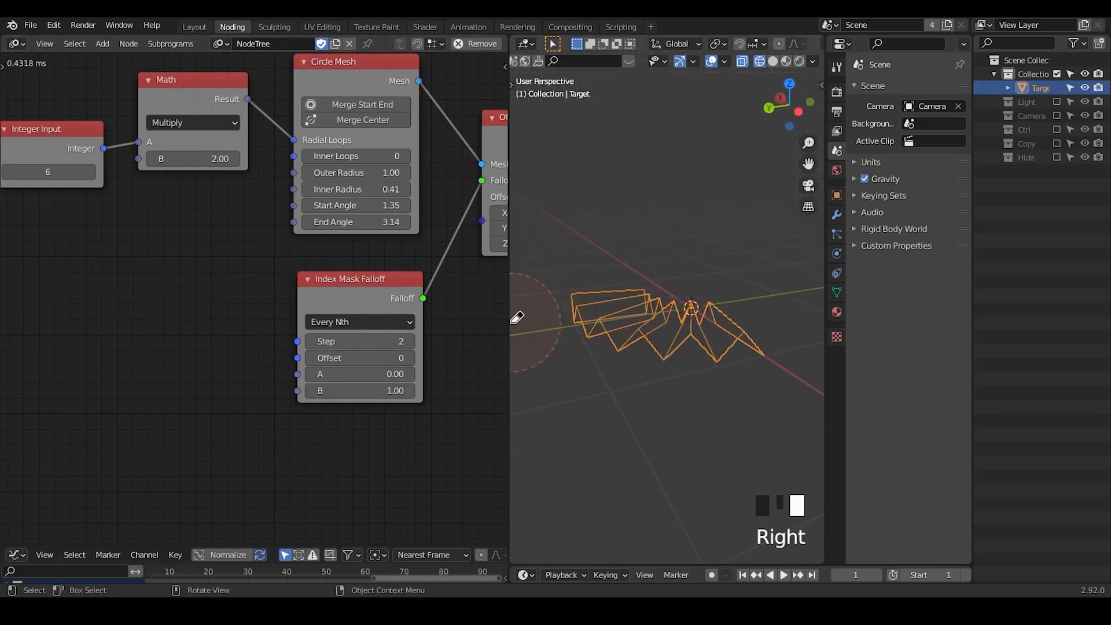
pyautogui.moveTo(638, 331); pyautogui.dragTo(607, 339, button='middle')
# Deselect the fan and display it in solid shading, viewed from above at an angle
pyautogui.moveTo(331, 303); pyautogui.dragTo(251, 304, button='middle')
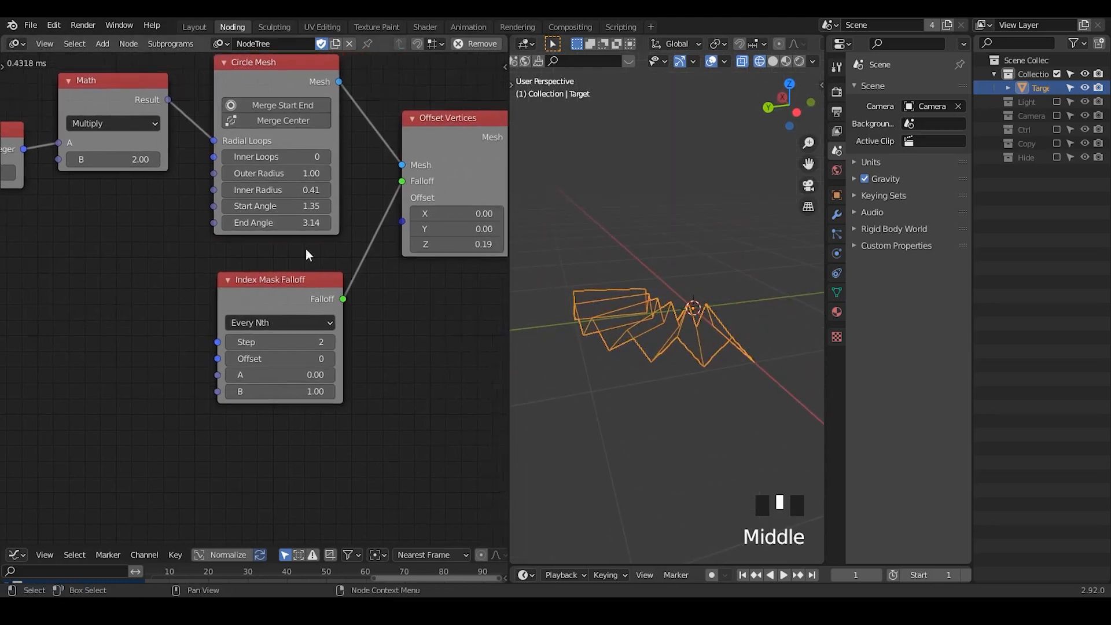
pyautogui.click(629, 291)
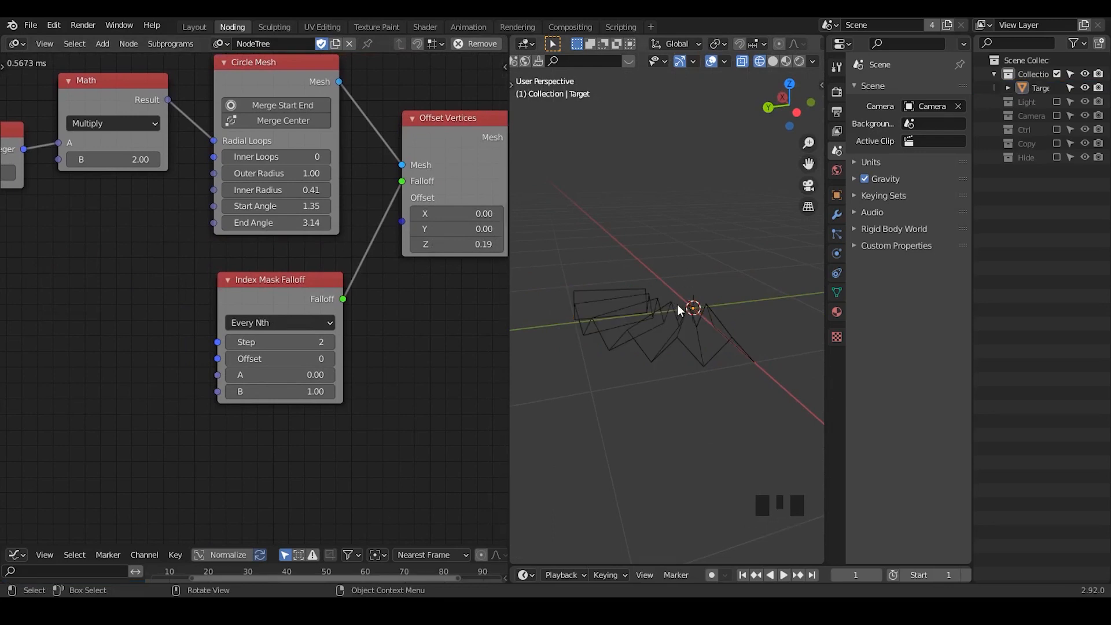
pyautogui.click(772, 63)
pyautogui.moveTo(731, 244)
pyautogui.mouseDown(button='middle')
pyautogui.moveTo(551, 293)
pyautogui.moveTo(533, 317)
pyautogui.moveTo(644, 271)
pyautogui.mouseUp(button='middle')
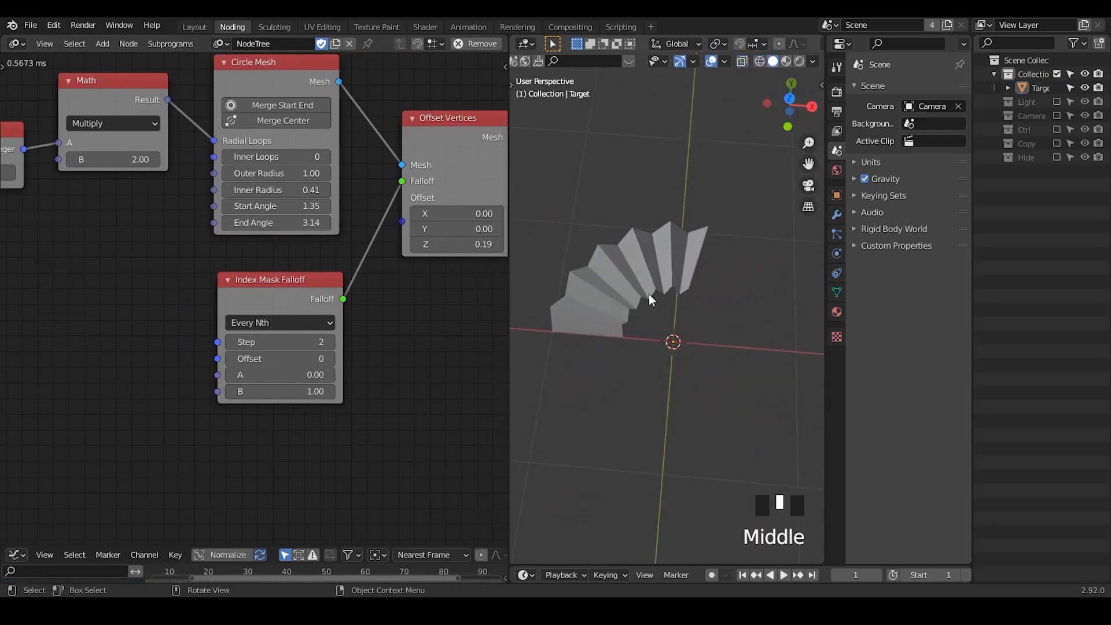
pyautogui.moveTo(449, 320); pyautogui.dragTo(265, 365, button='middle')
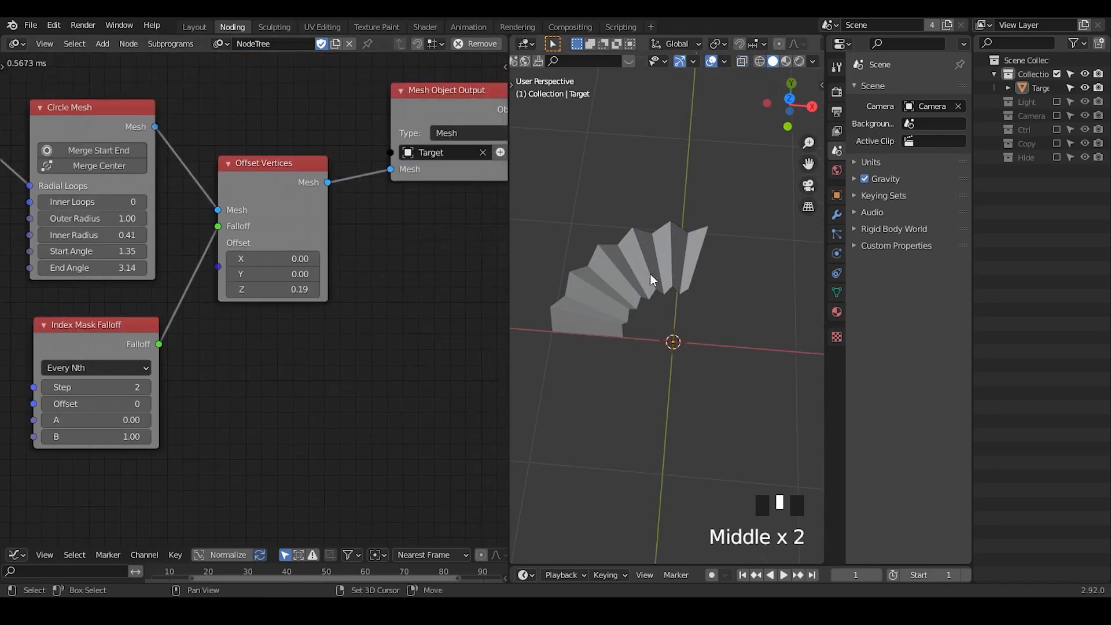
# Add a mesh plane and scale its geometry along X in Edit Mode into a narrow strip
pyautogui.hotkey('shift', 'a')
pyautogui.click(765, 256)
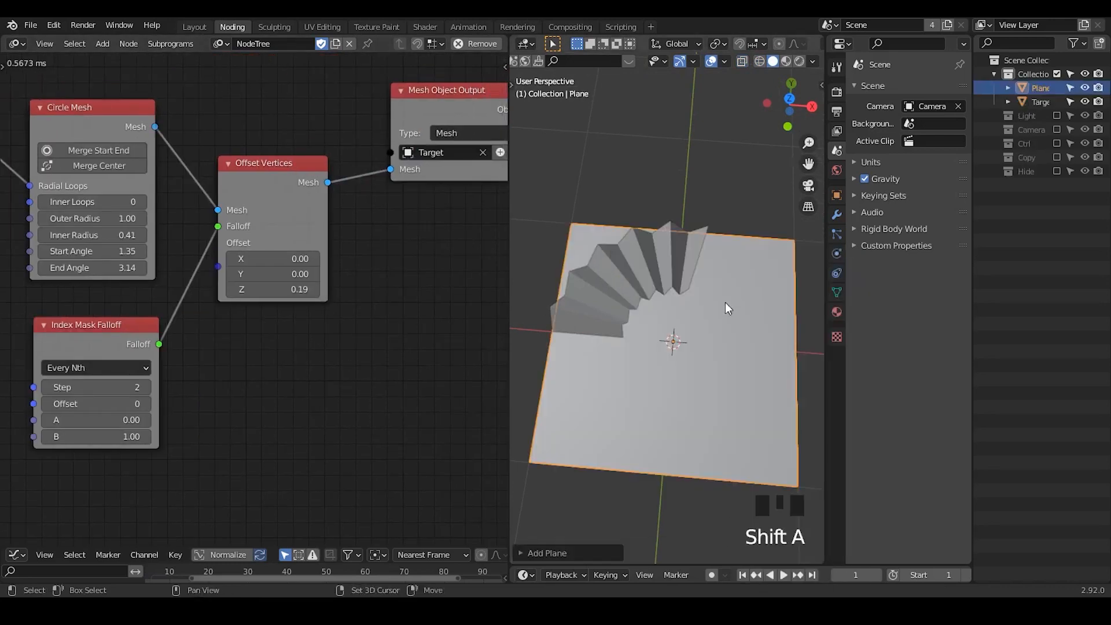
pyautogui.keyDown('shift'); pyautogui.moveTo(728, 308); pyautogui.dragTo(744, 287, button='middle'); pyautogui.keyUp('shift')
pyautogui.press('Tab')
pyautogui.press('s')
pyautogui.press('x')
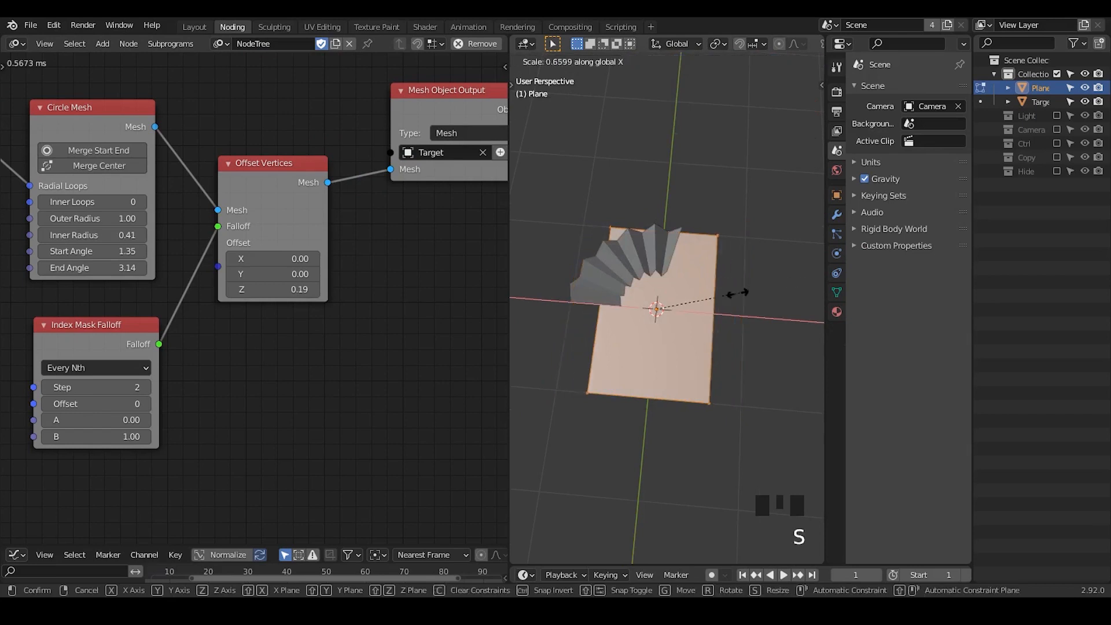
pyautogui.click(666, 309)
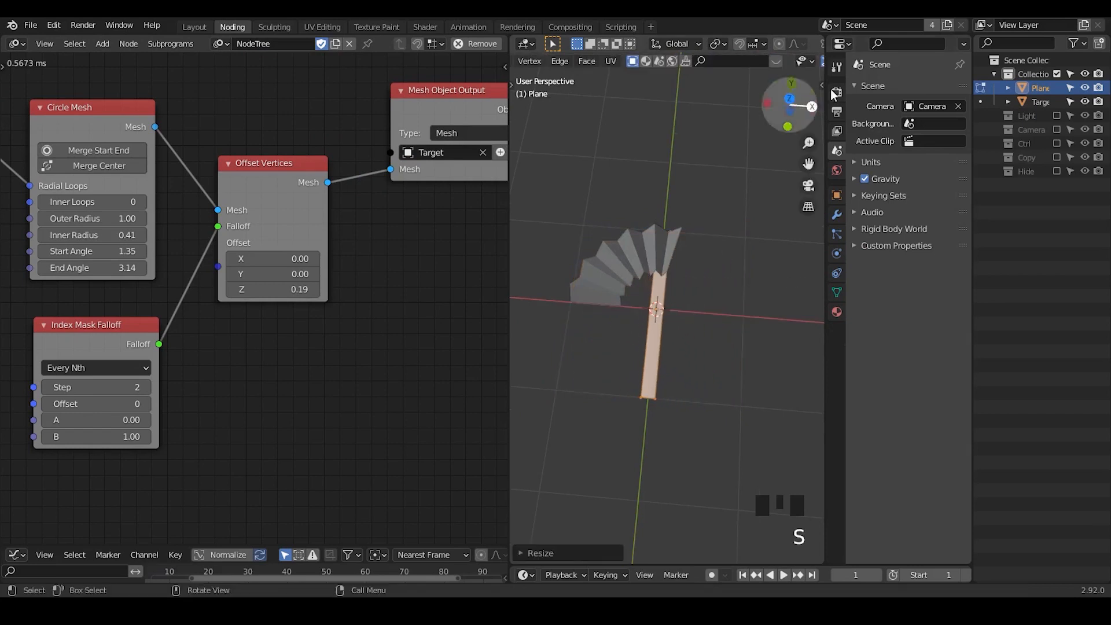
# In the top view, move the strip's geometry about 0.98 m along negative Y so its upper end meets the origin
pyautogui.click(790, 100)
pyautogui.press('g')
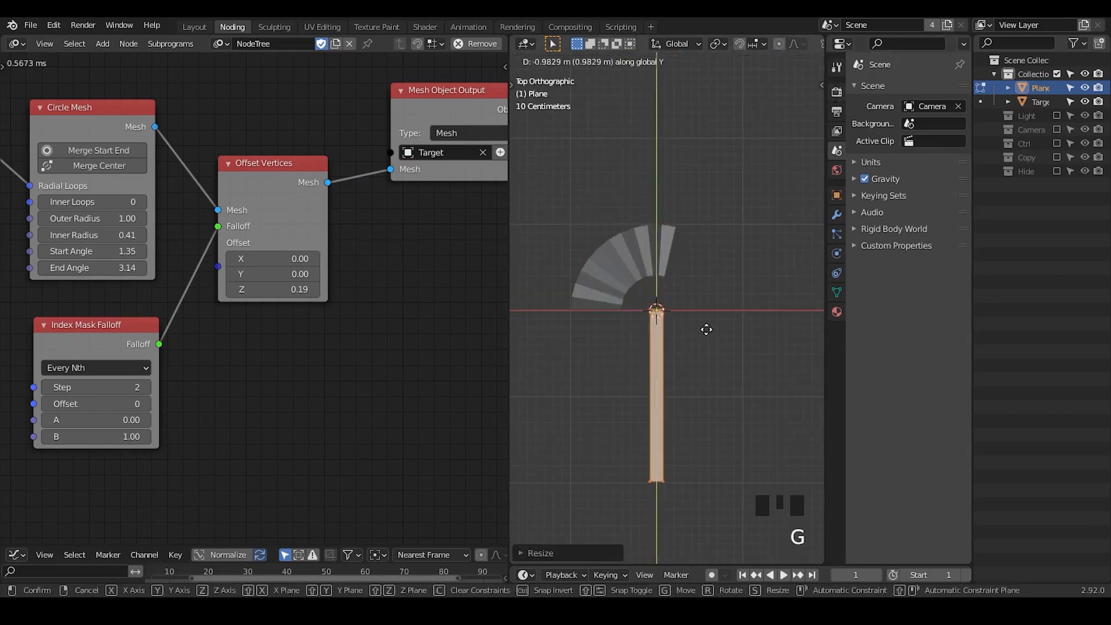
pyautogui.click(706, 330)
# Shorten the strip by moving its far edge toward the origin, and return to Object Mode
pyautogui.keyDown('shift'); pyautogui.moveTo(706, 330); pyautogui.dragTo(724, 276, button='middle'); pyautogui.keyUp('shift')
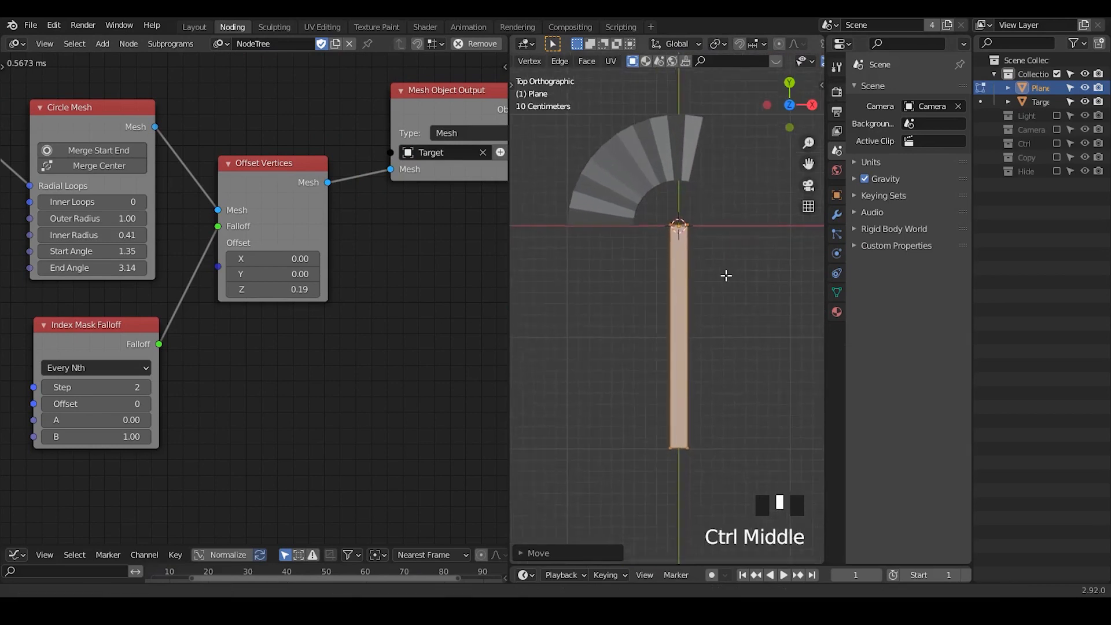
pyautogui.moveTo(729, 376); pyautogui.dragTo(619, 486)
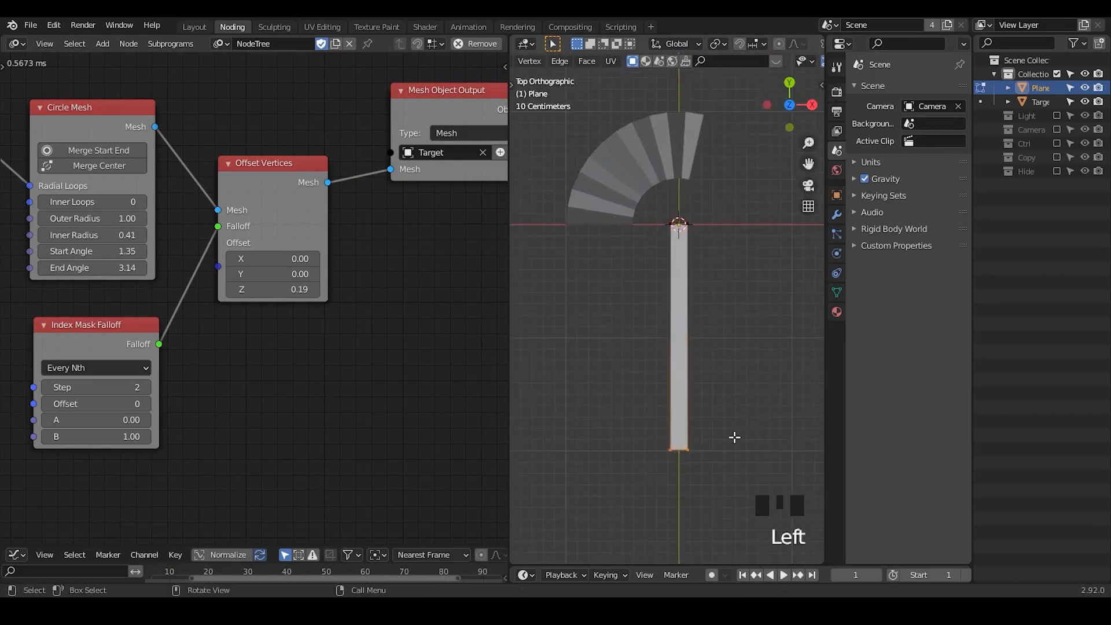
pyautogui.press('g')
pyautogui.click(731, 349)
pyautogui.press('Tab')
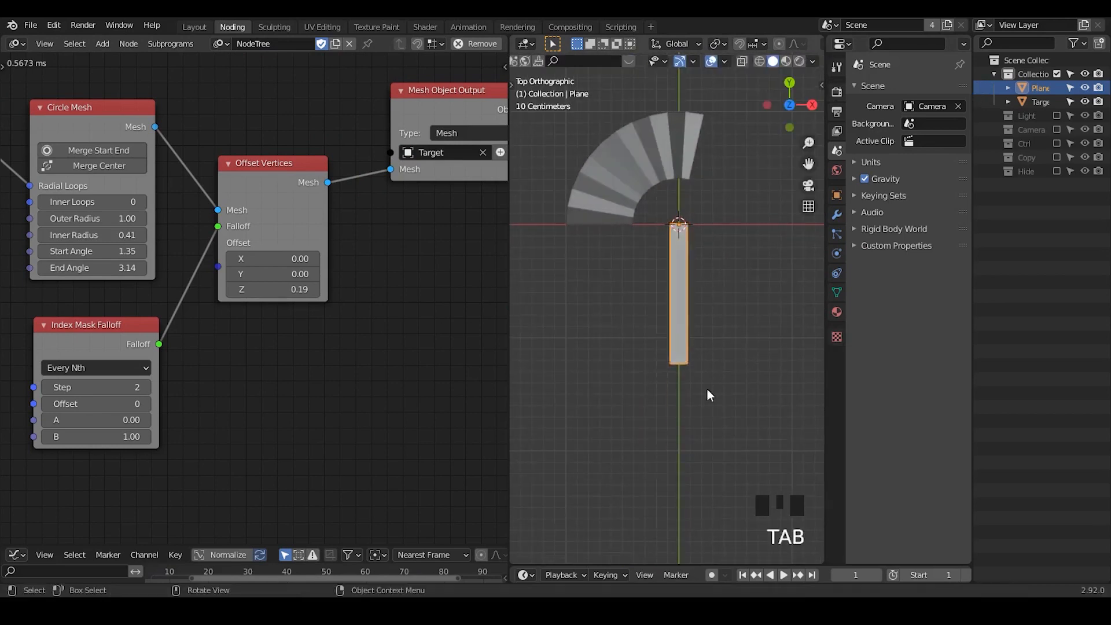
pyautogui.moveTo(707, 388); pyautogui.dragTo(820, 179, button='middle')
pyautogui.click(836, 214)
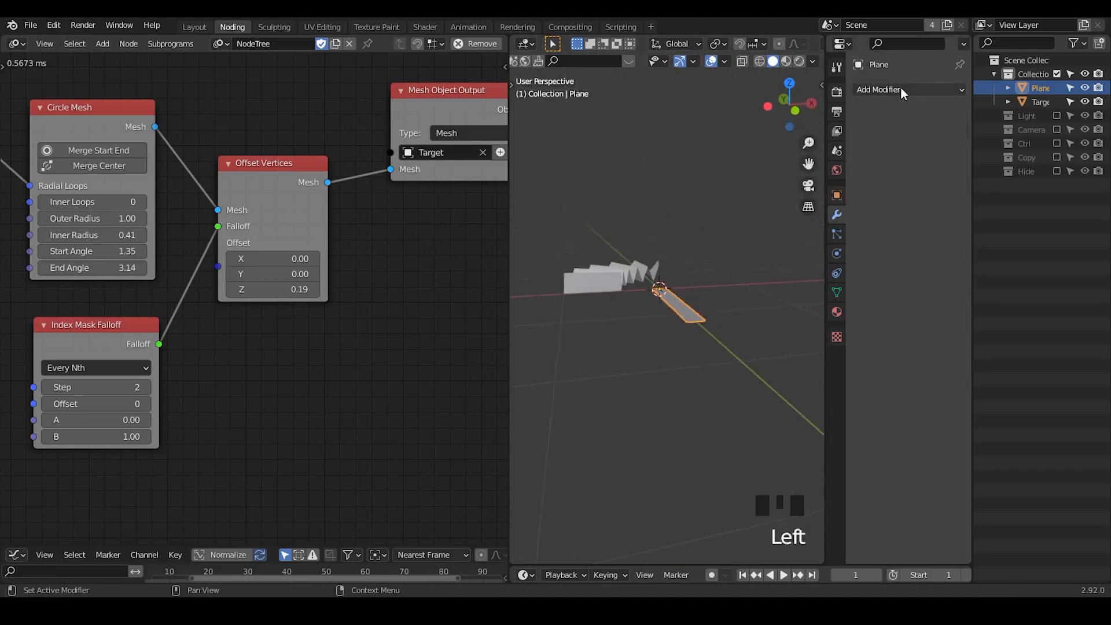
pyautogui.click(900, 89)
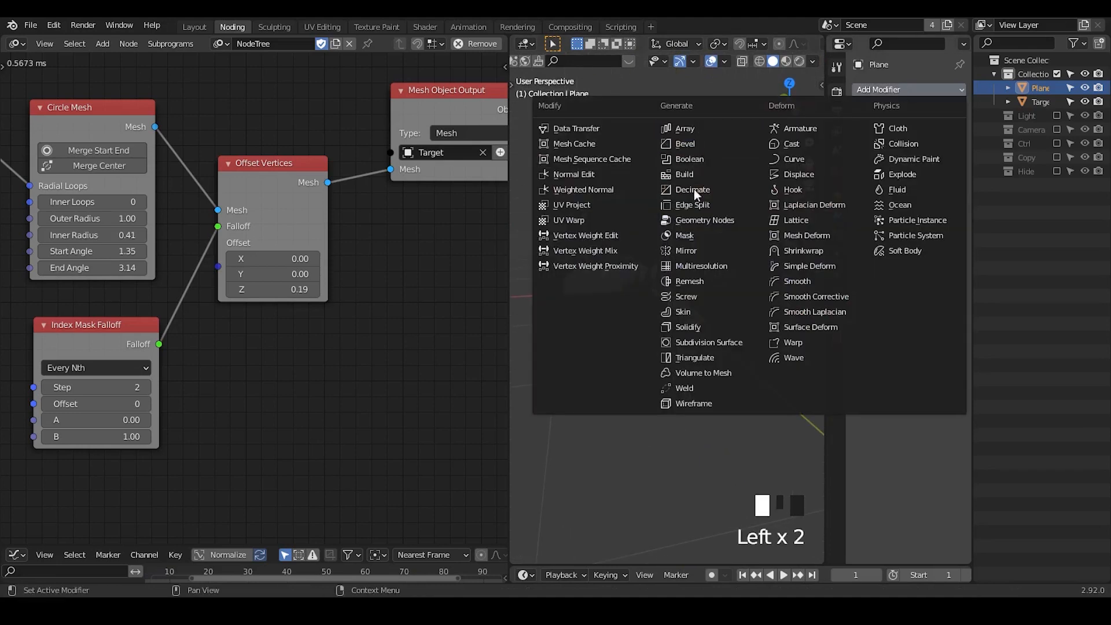
pyautogui.click(697, 325)
pyautogui.keyDown('ctrl'); pyautogui.moveTo(716, 306); pyautogui.dragTo(726, 279, button='middle'); pyautogui.keyUp('ctrl')
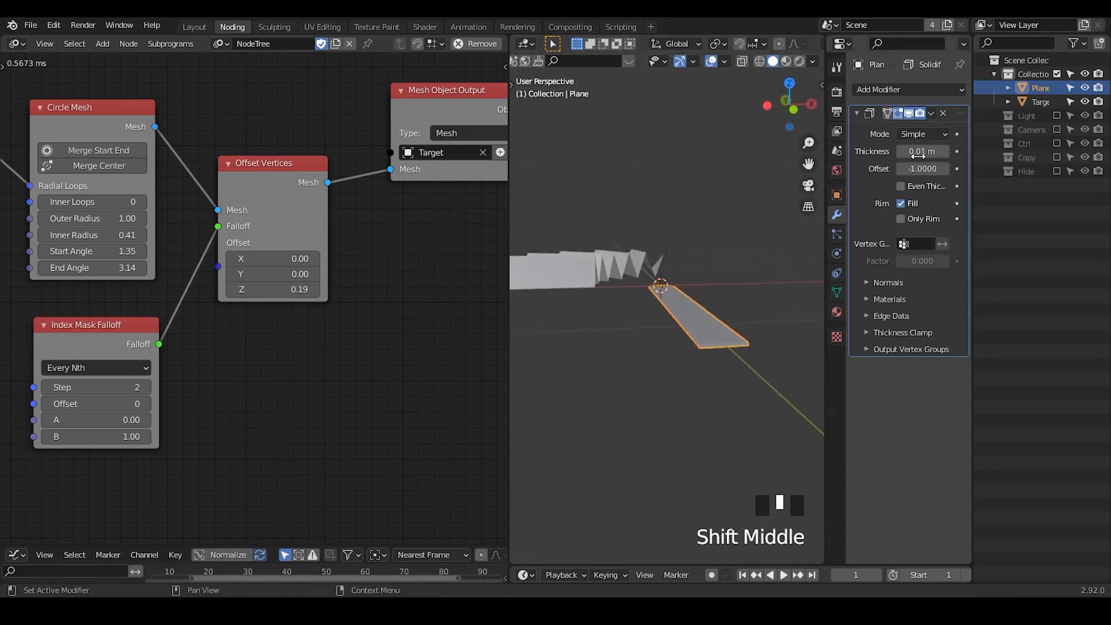
pyautogui.click(942, 113)
# Select the fan object and move the Mesh Object Output node lower to make room for new nodes beside Offset Vertices
pyautogui.moveTo(324, 246); pyautogui.dragTo(163, 340, button='middle')
pyautogui.moveTo(282, 227); pyautogui.dragTo(325, 320)
pyautogui.moveTo(579, 301); pyautogui.dragTo(619, 251, button='middle')
pyautogui.click(618, 251)
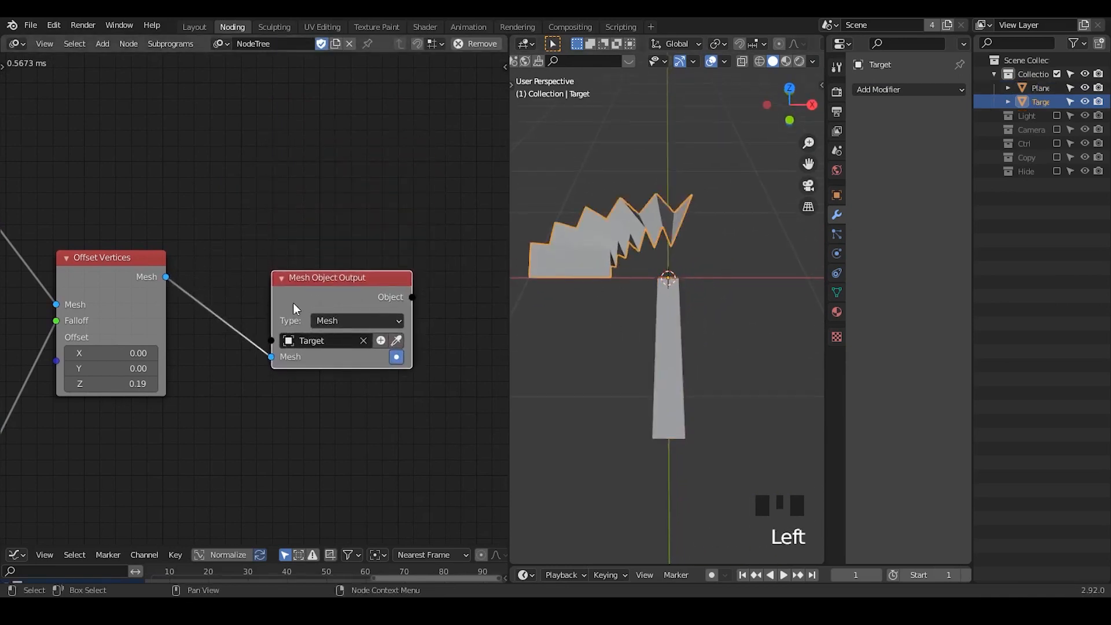
pyautogui.moveTo(292, 302); pyautogui.dragTo(292, 325)
pyautogui.moveTo(225, 263); pyautogui.dragTo(301, 280, button='middle')
# Add a Transform Mesh node above the Mesh Object Output node
pyautogui.hotkey('ctrl', 'a')
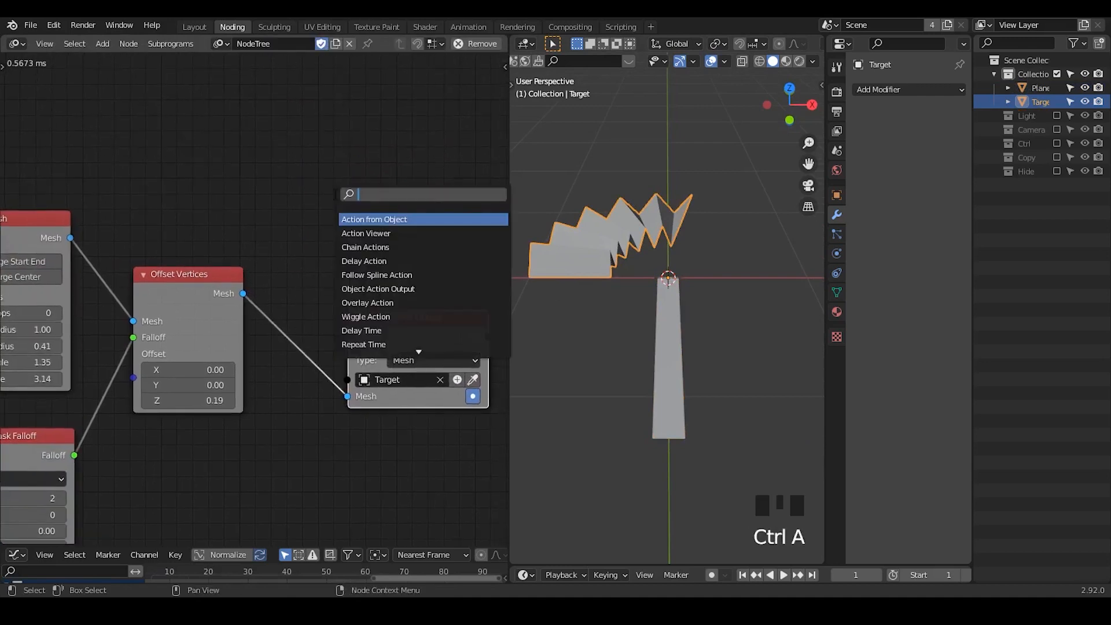
pyautogui.write('transform')
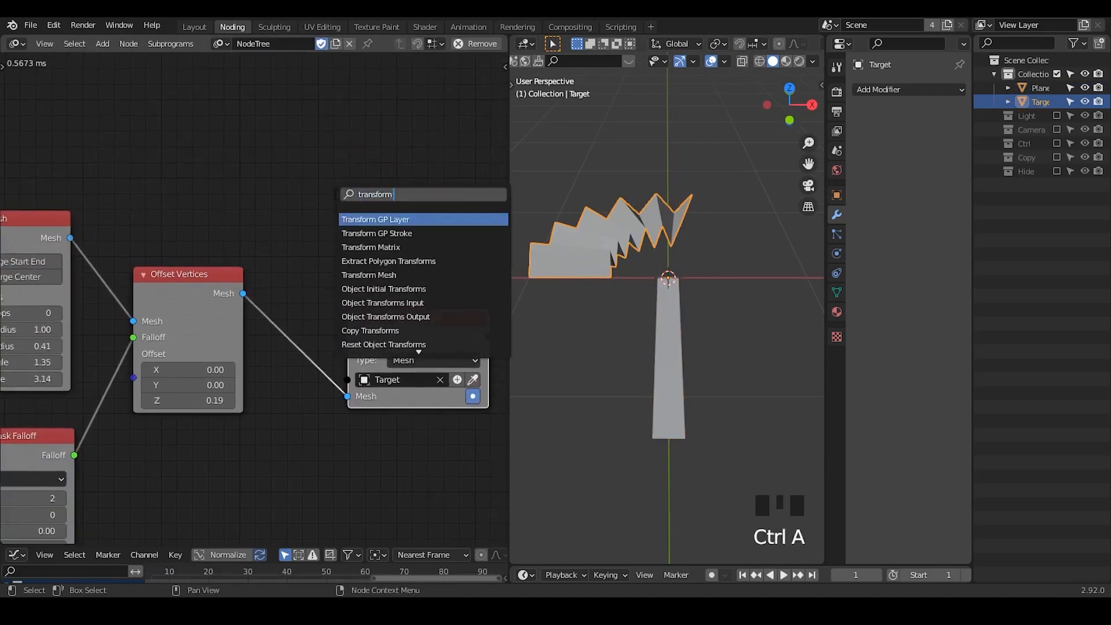
pyautogui.write(' mesh')
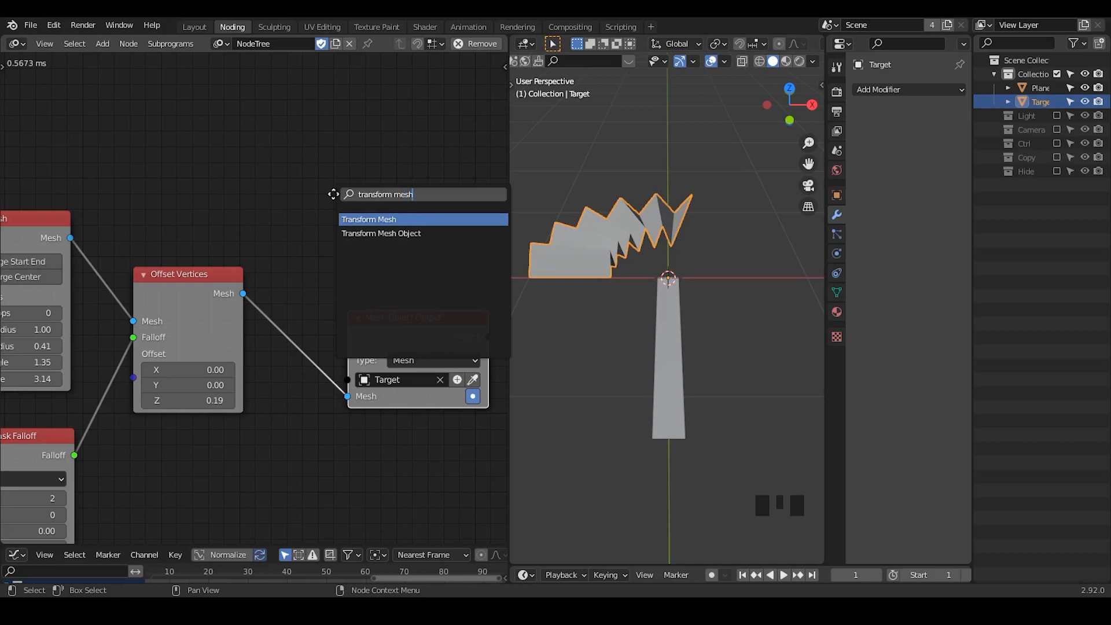
pyautogui.press('Return')
pyautogui.click(372, 124)
pyautogui.moveTo(243, 292); pyautogui.dragTo(317, 229)
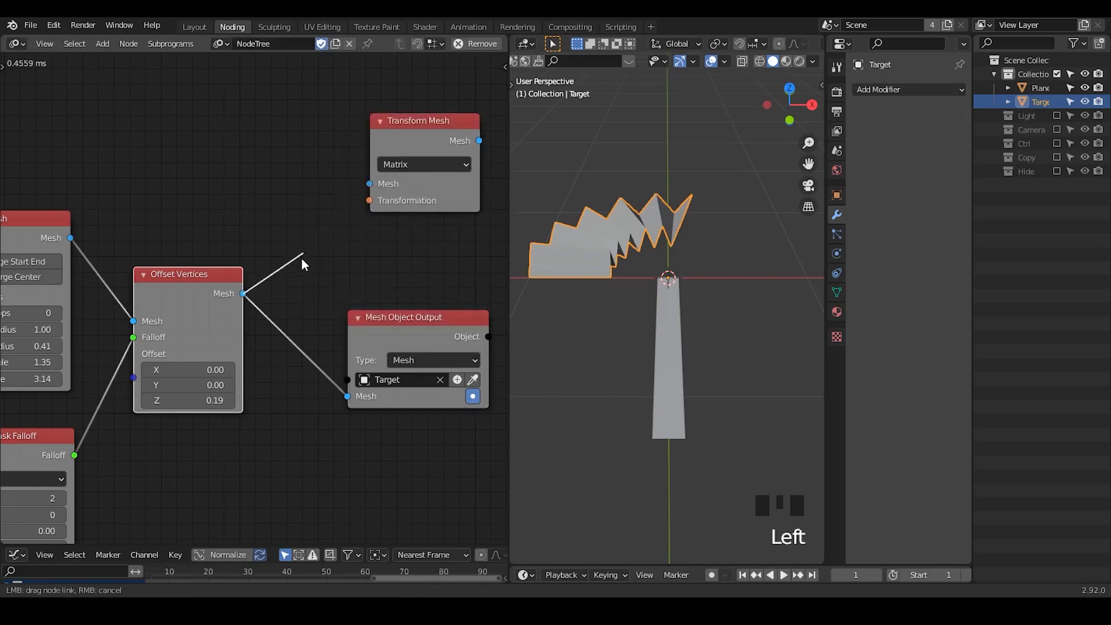
pyautogui.moveTo(428, 265); pyautogui.dragTo(428, 265)
# Add an Object Mesh Data input node with Plane as its object, and link its mesh to the Transform Mesh node
pyautogui.moveTo(428, 264); pyautogui.dragTo(388, 334, button='middle')
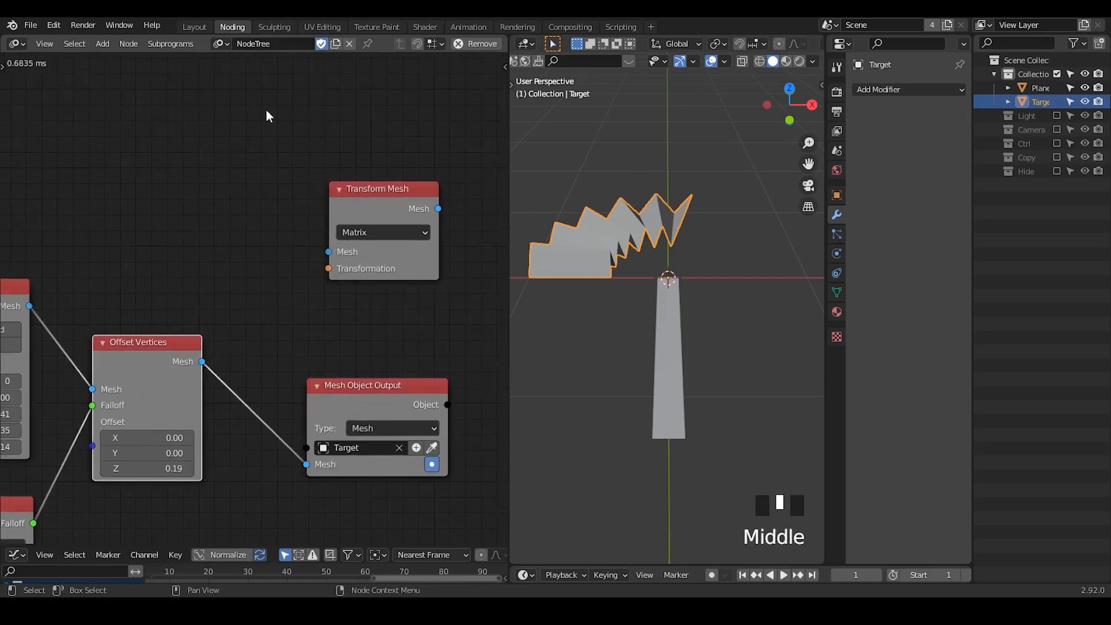
pyautogui.hotkey('ctrl', 'a')
pyautogui.write('object')
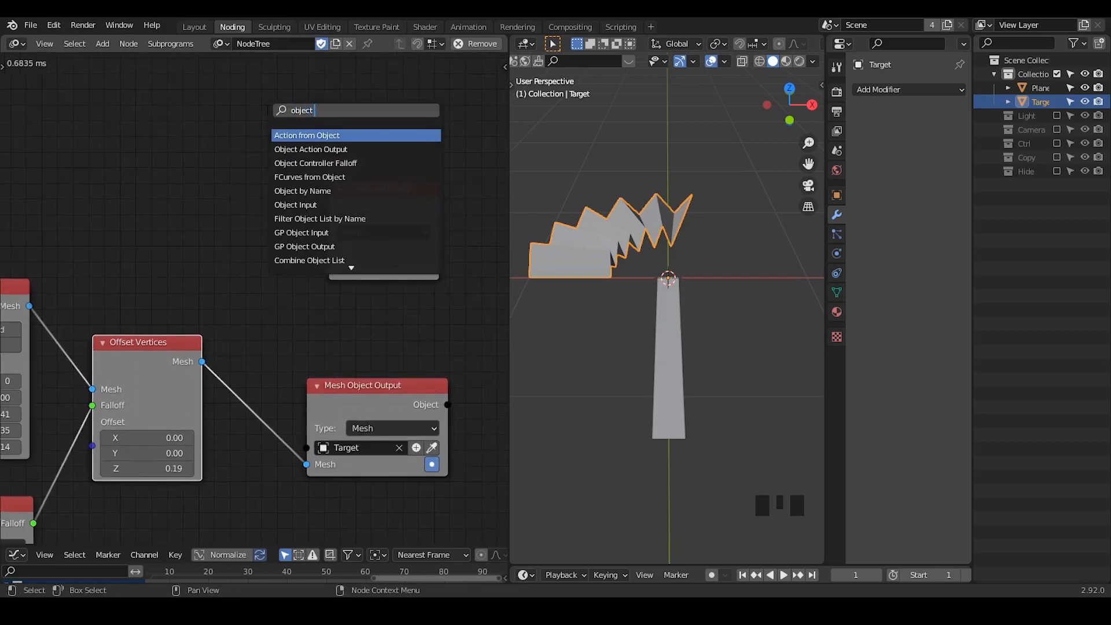
pyautogui.write(' mesh data')
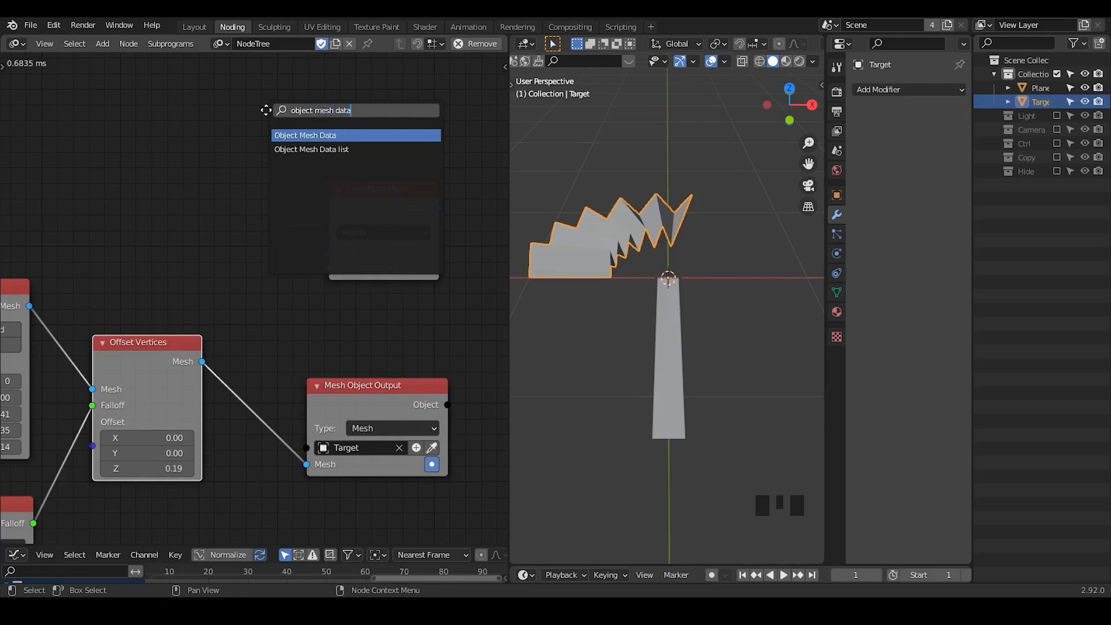
pyautogui.press('Return')
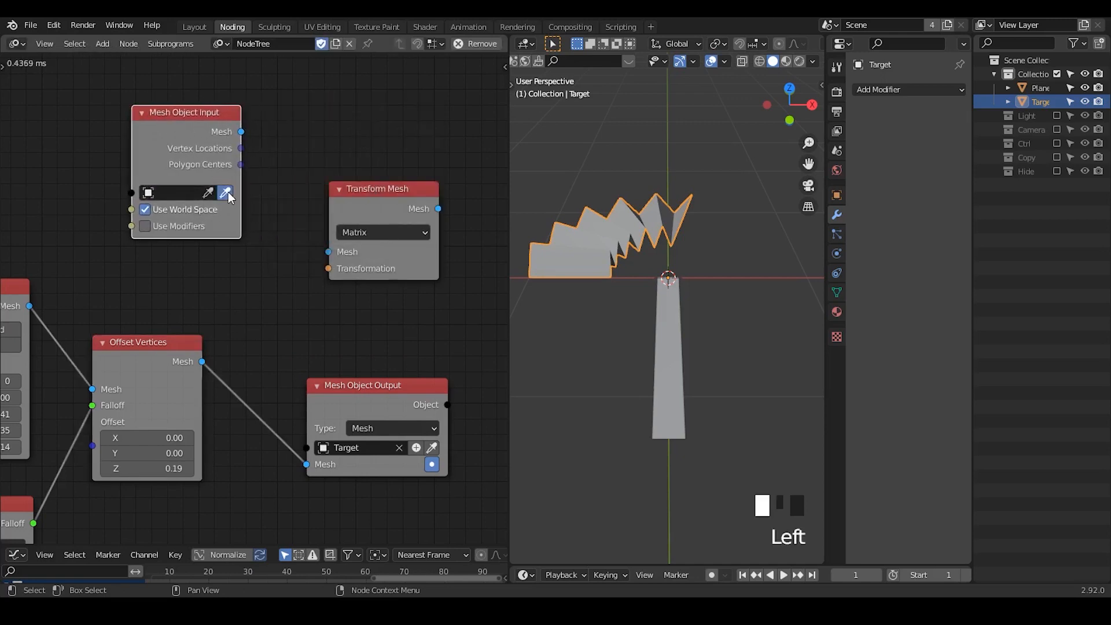
pyautogui.click(679, 338)
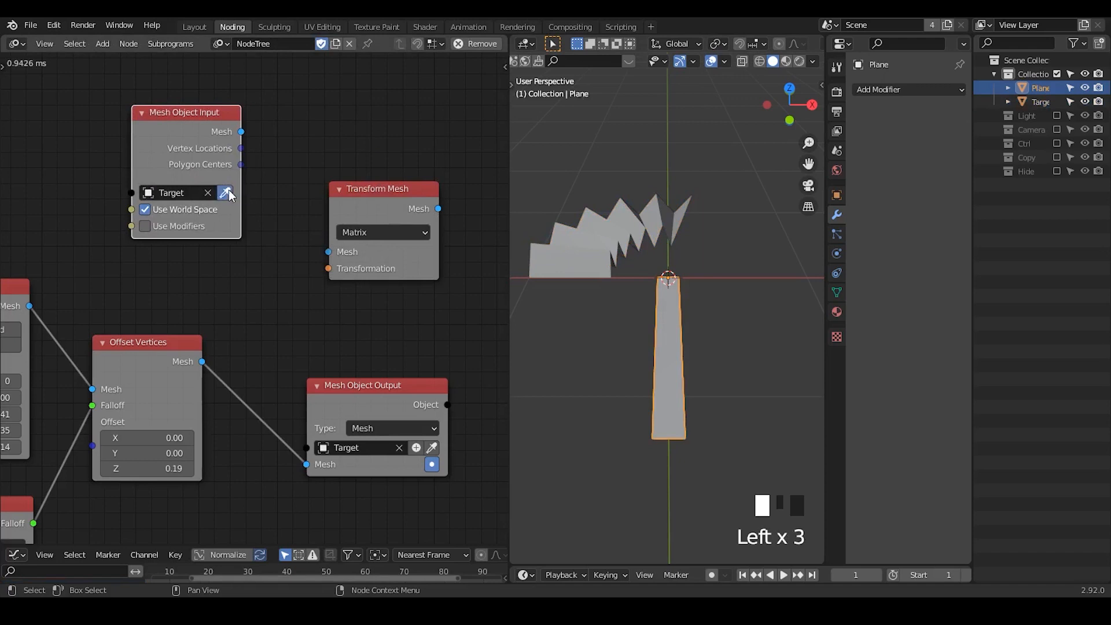
pyautogui.moveTo(241, 132); pyautogui.dragTo(321, 270)
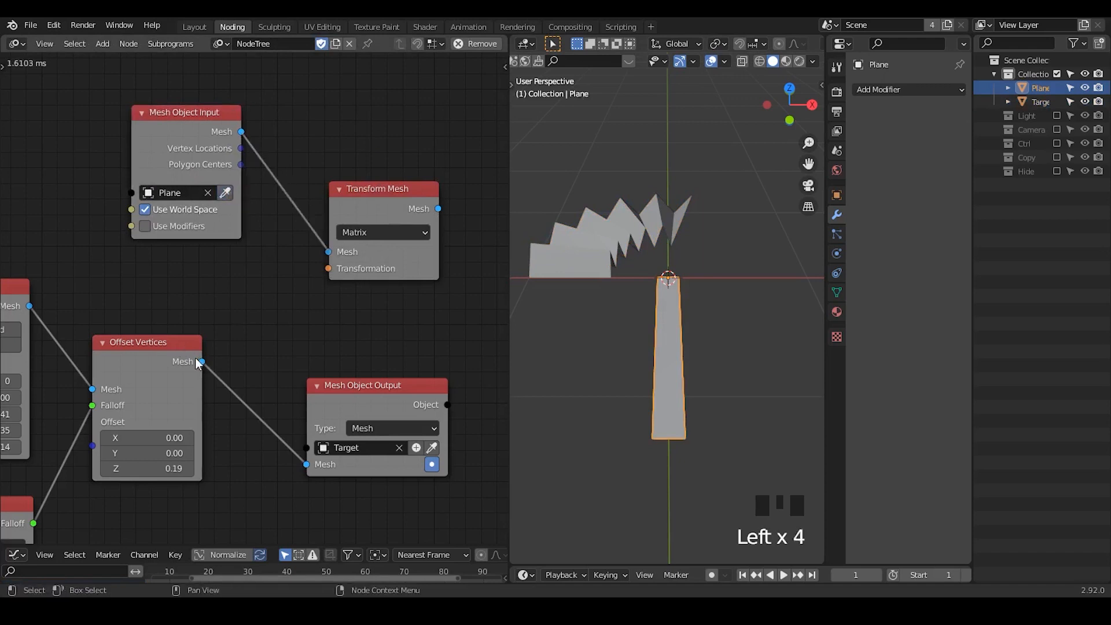
# Spread the Transform Mesh and Mesh Object Output nodes farther apart to free space between them
pyautogui.moveTo(384, 243); pyautogui.dragTo(421, 192)
pyautogui.moveTo(353, 386); pyautogui.dragTo(348, 480)
pyautogui.moveTo(196, 393); pyautogui.dragTo(198, 304, button='middle')
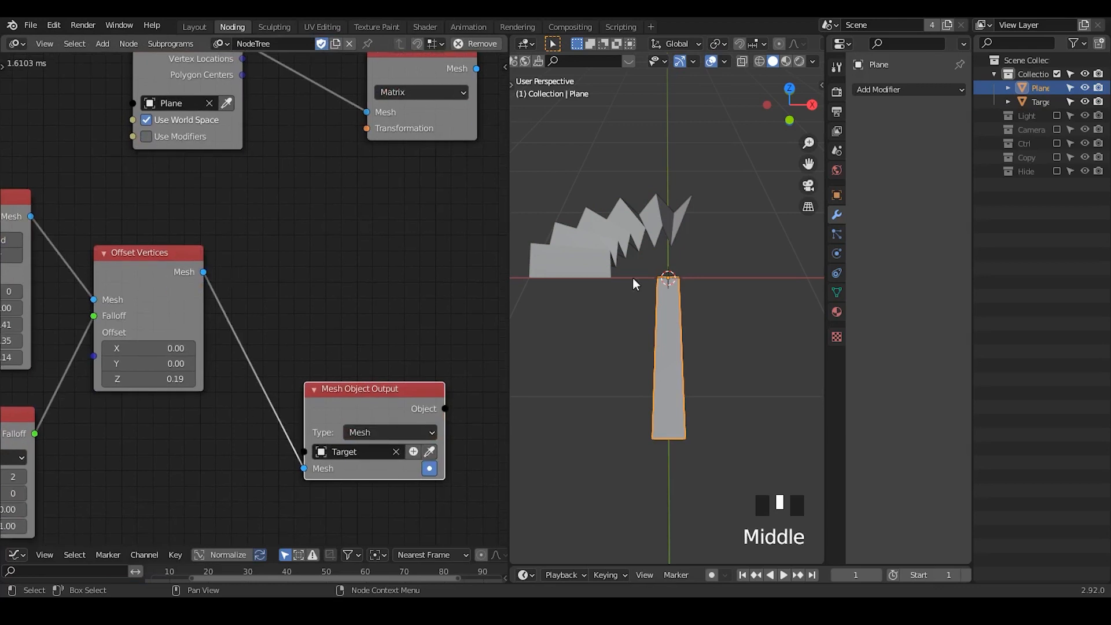
# Draw annotation crosses in the middle of the first two pleat faces of the fan
pyautogui.keyDown('shift'); pyautogui.moveTo(649, 245); pyautogui.dragTo(672, 301, button='middle'); pyautogui.keyUp('shift')
pyautogui.press('d')
pyautogui.moveTo(583, 304); pyautogui.dragTo(581, 316)
pyautogui.moveTo(591, 279)
pyautogui.mouseDown()
pyautogui.moveTo(602, 285)
pyautogui.moveTo(585, 290)
pyautogui.mouseUp()
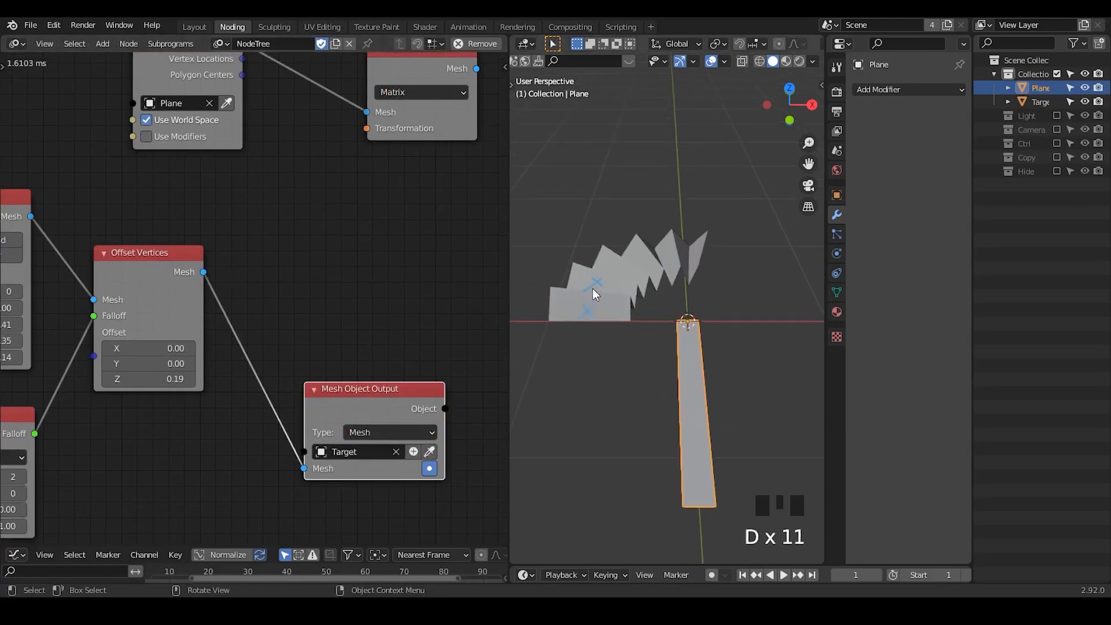
# Add a Distribute Matrices node in Mesh mode and link the Offset Vertices mesh to its input
pyautogui.hotkey('ctrl', 'a')
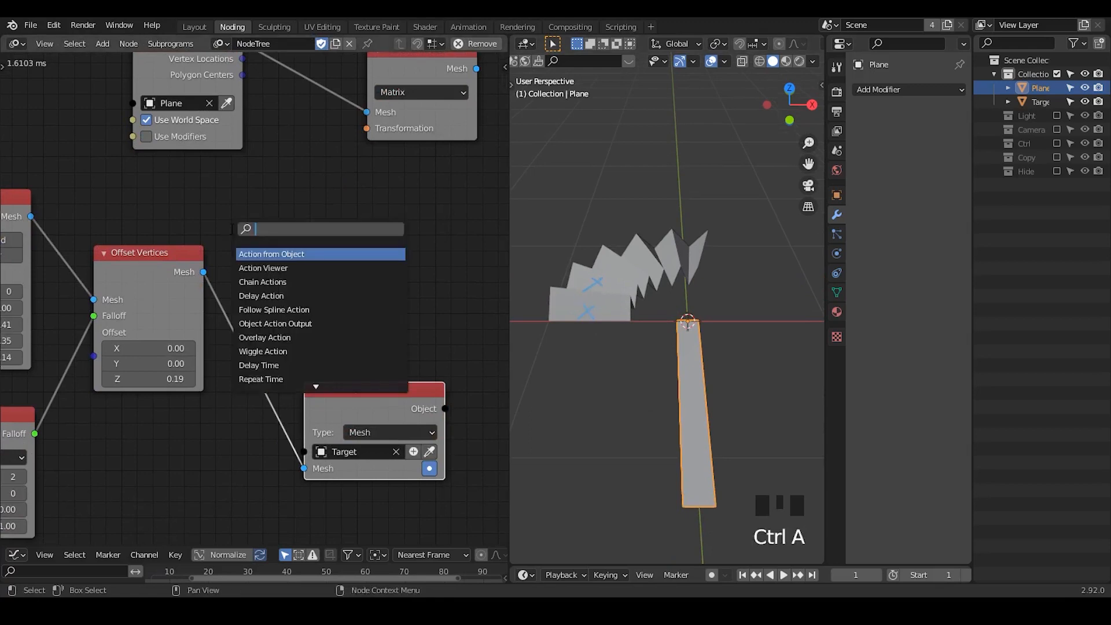
pyautogui.write('distribute')
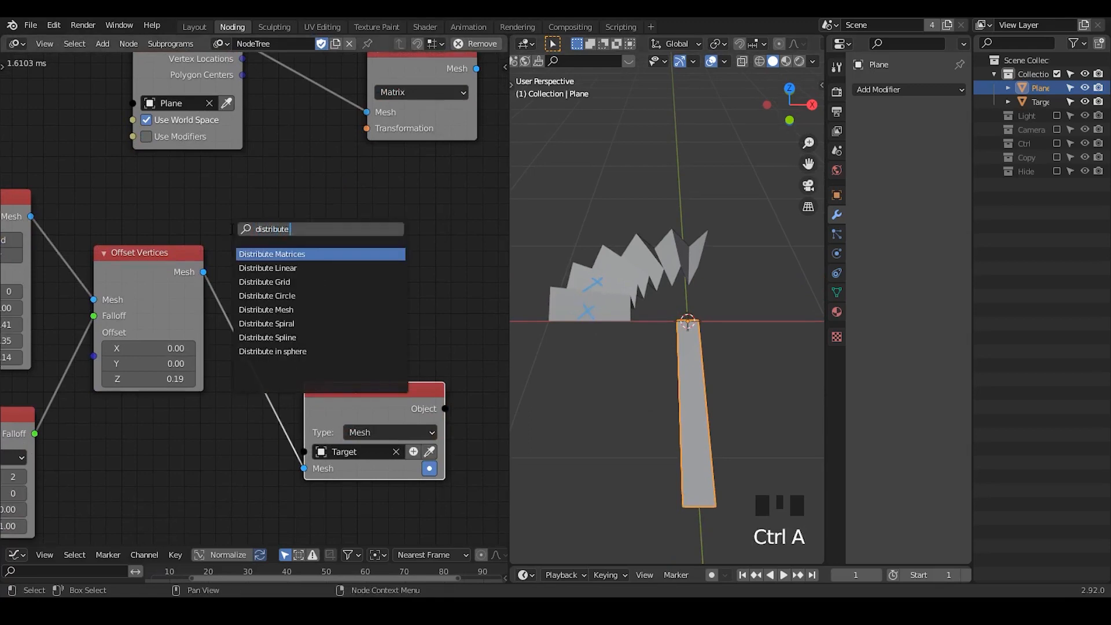
pyautogui.write(' mesh')
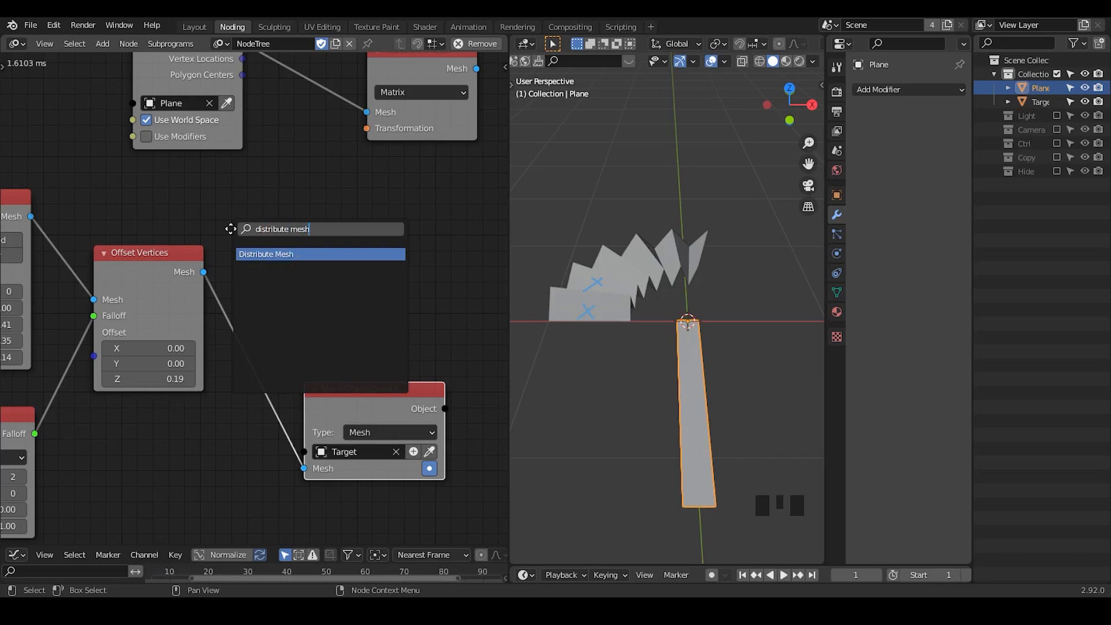
pyautogui.press('Return')
pyautogui.click(260, 203)
pyautogui.moveTo(203, 272); pyautogui.dragTo(244, 299)
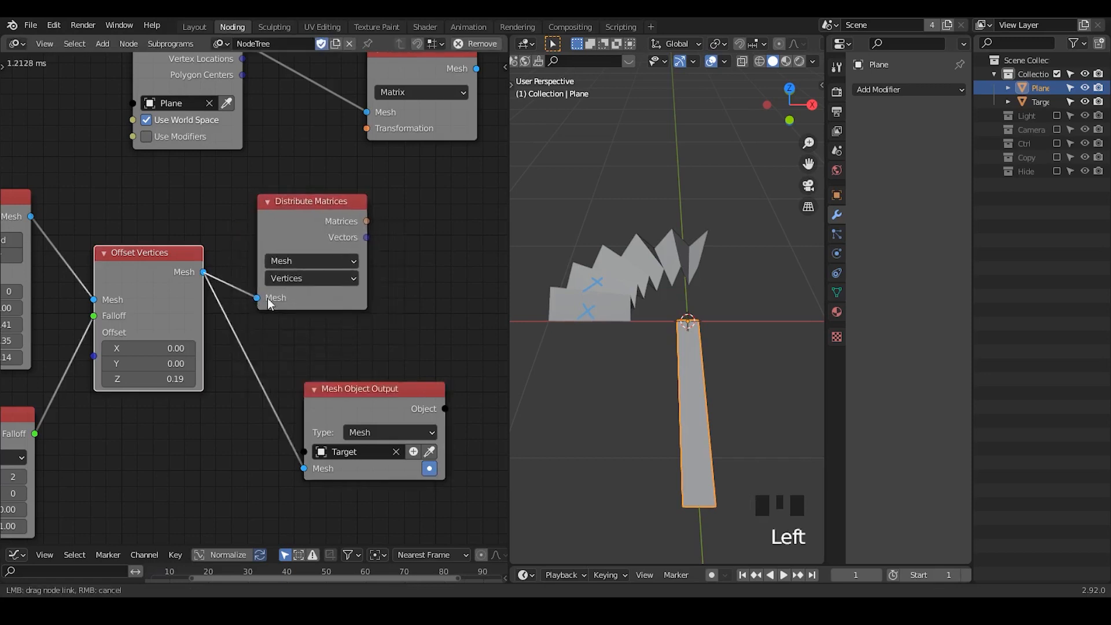
# Set the Distribute Matrices node to Polygons and link its matrices to the Transform Mesh node's transformation input
pyautogui.click(286, 278)
pyautogui.click(302, 312)
pyautogui.moveTo(366, 221); pyautogui.dragTo(369, 129)
# Duplicate the Mesh Object Output node, link the Transform Mesh result to the copy, and create a new target object for it
pyautogui.moveTo(391, 341); pyautogui.dragTo(302, 351, button='middle')
pyautogui.click(282, 404)
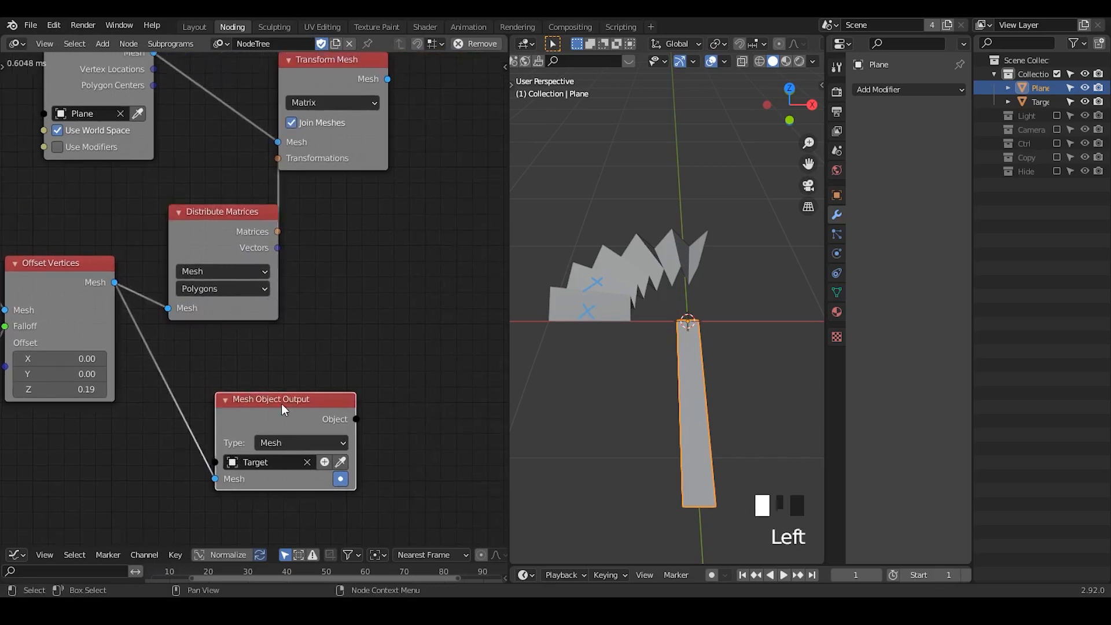
pyautogui.hotkey('shift', 'd')
pyautogui.click(462, 175)
pyautogui.moveTo(365, 206); pyautogui.dragTo(212, 269, button='middle')
pyautogui.moveTo(300, 235); pyautogui.dragTo(377, 146)
pyautogui.moveTo(234, 141); pyautogui.dragTo(321, 223)
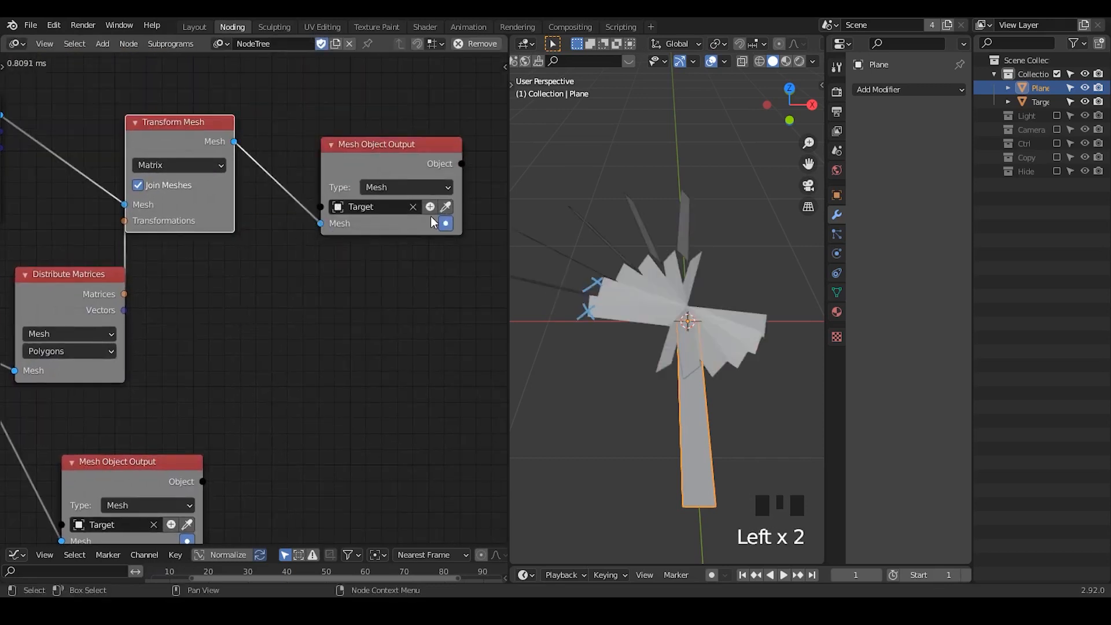
pyautogui.click(430, 208)
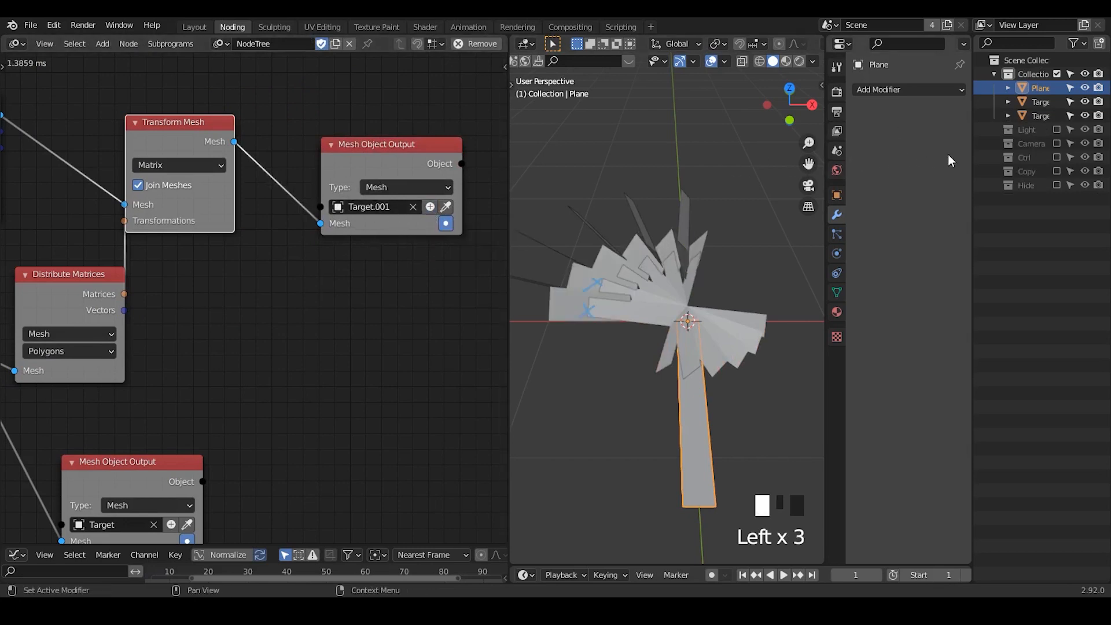
# Rename the pleated fan object Target as Cloth Part
pyautogui.moveTo(972, 157); pyautogui.dragTo(908, 158)
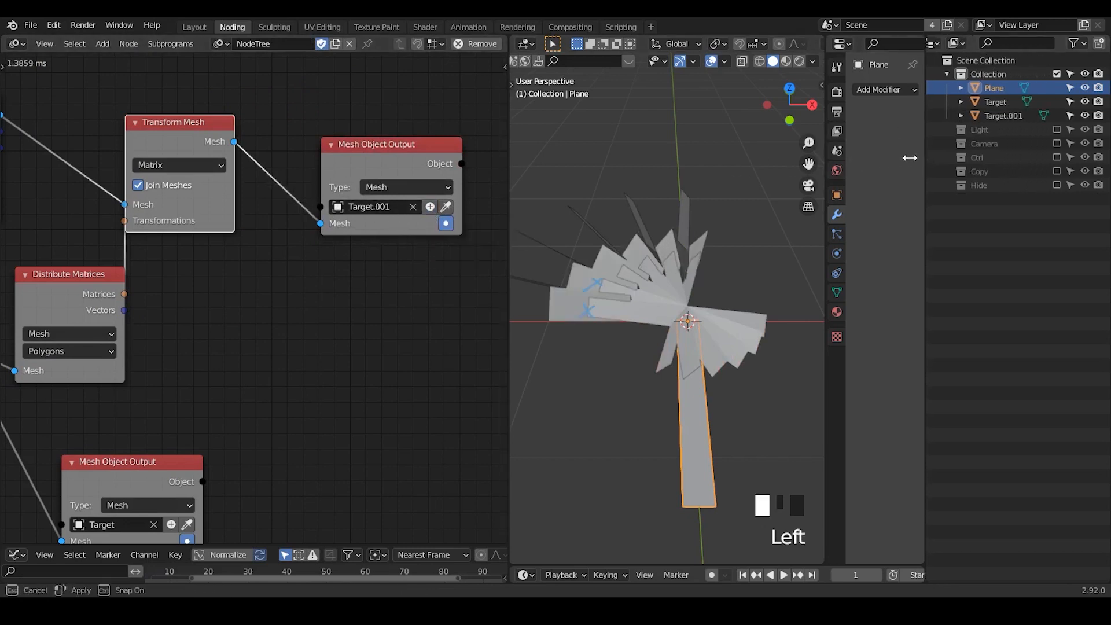
pyautogui.doubleClick(974, 104)
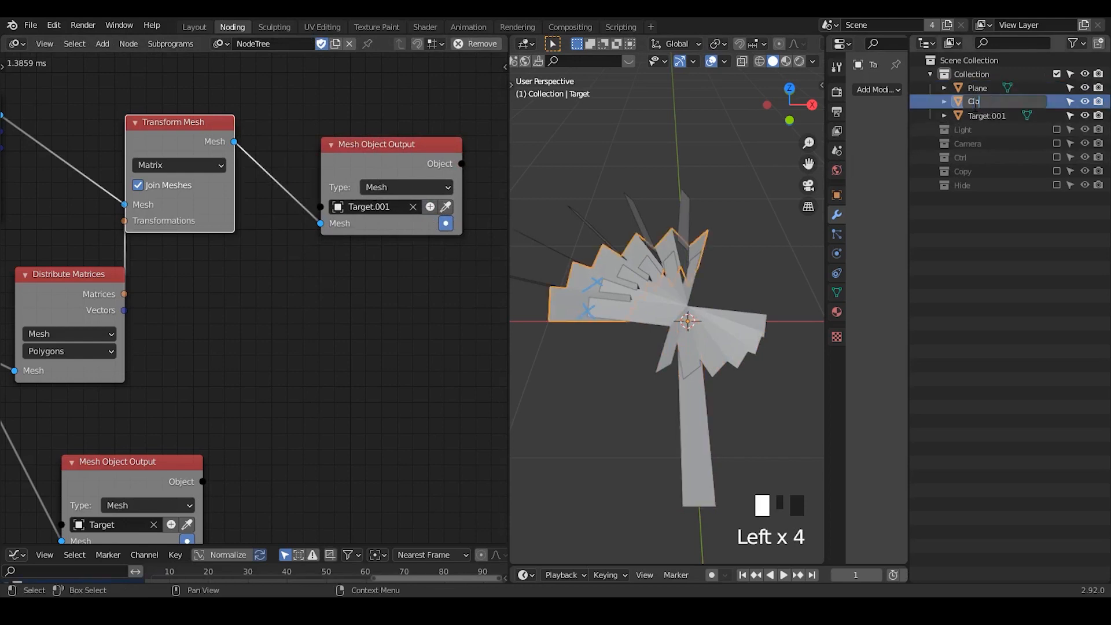
pyautogui.write('Cloth Part')
pyautogui.press('Return')
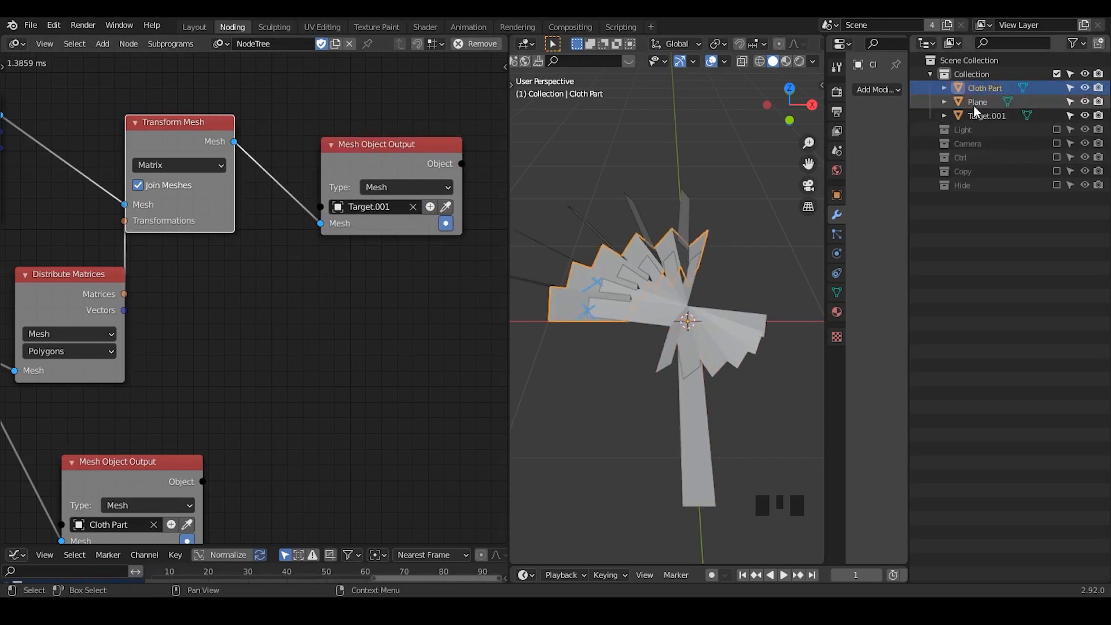
# Rename the new object Target.001 as Stick
pyautogui.doubleClick(971, 114)
pyautogui.write('S')
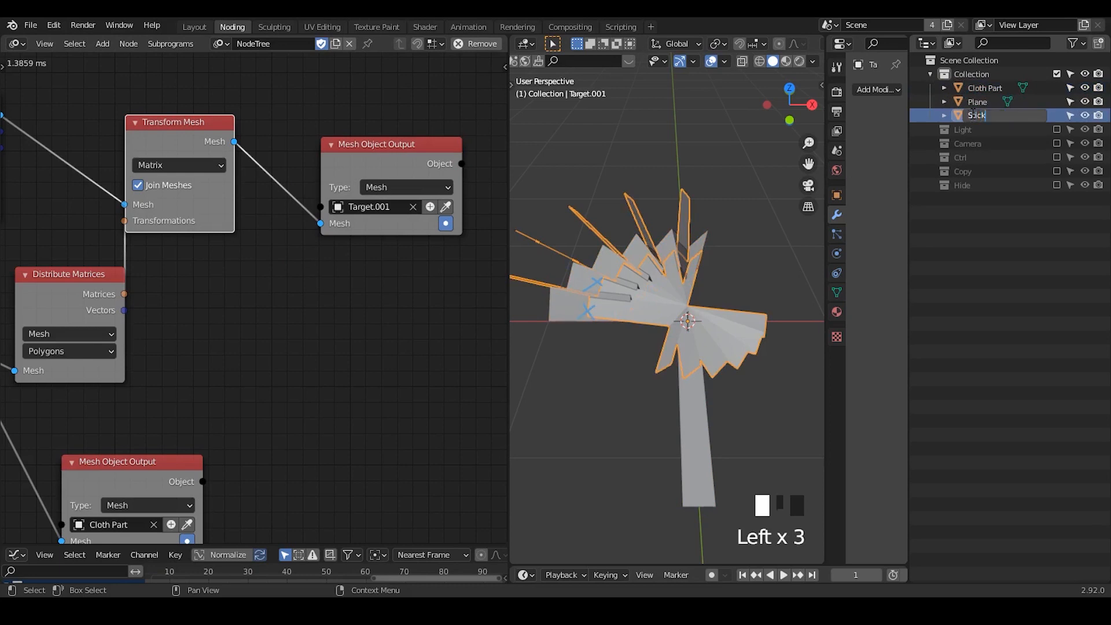
pyautogui.write('tick')
pyautogui.press('Return')
# Rename the Cloth Part object as Stick Unit
pyautogui.doubleClick(977, 88)
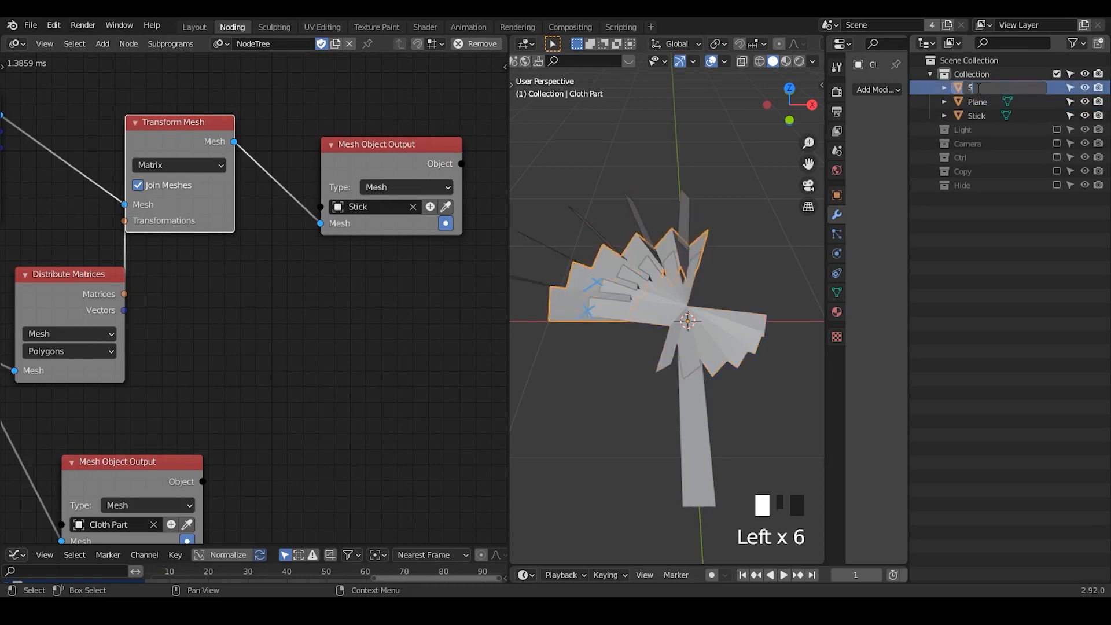
pyautogui.write('Stick Unit')
pyautogui.press('Return')
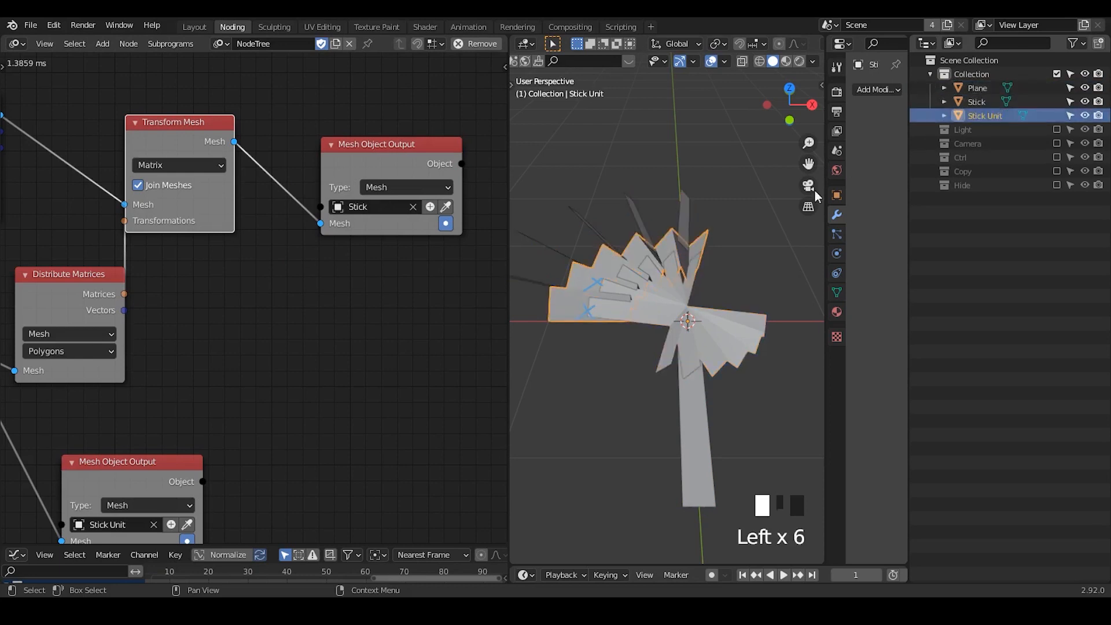
pyautogui.click(685, 406)
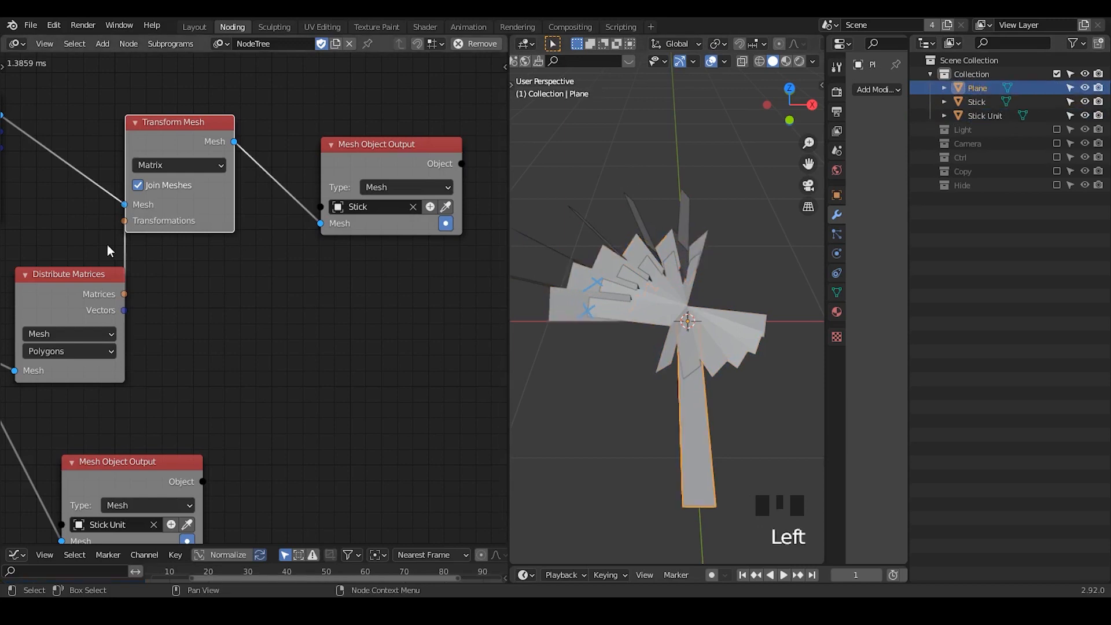
pyautogui.moveTo(174, 255); pyautogui.dragTo(350, 267, button='middle')
pyautogui.moveTo(741, 390); pyautogui.dragTo(733, 366, button='middle')
pyautogui.scroll(-2, 394, 313)
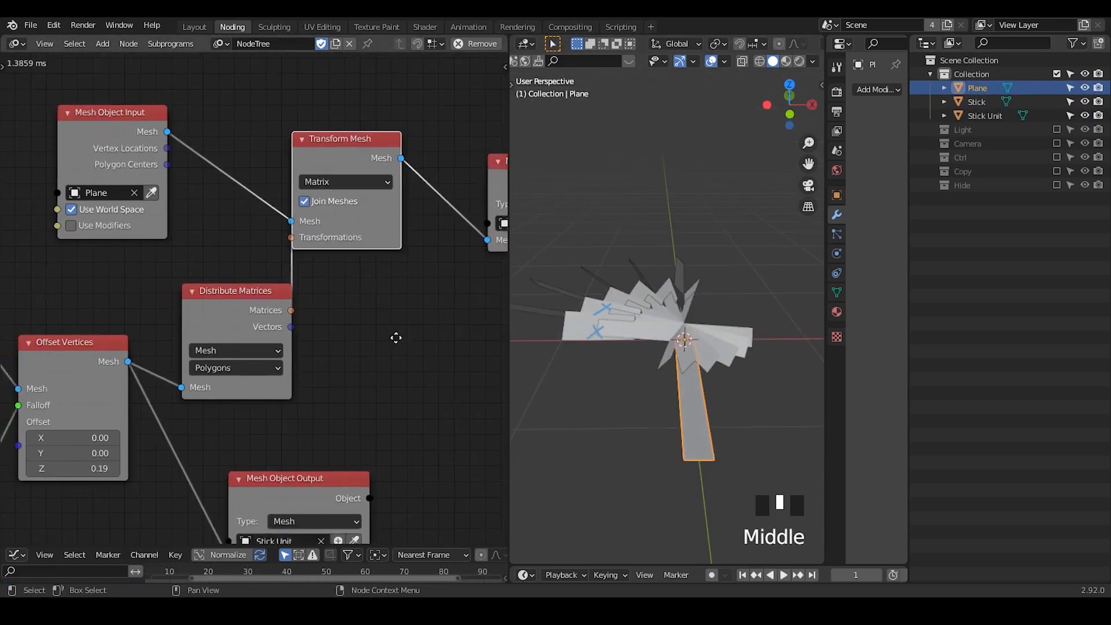
pyautogui.hotkey('ctrl', 'a')
pyautogui.write('grid m')
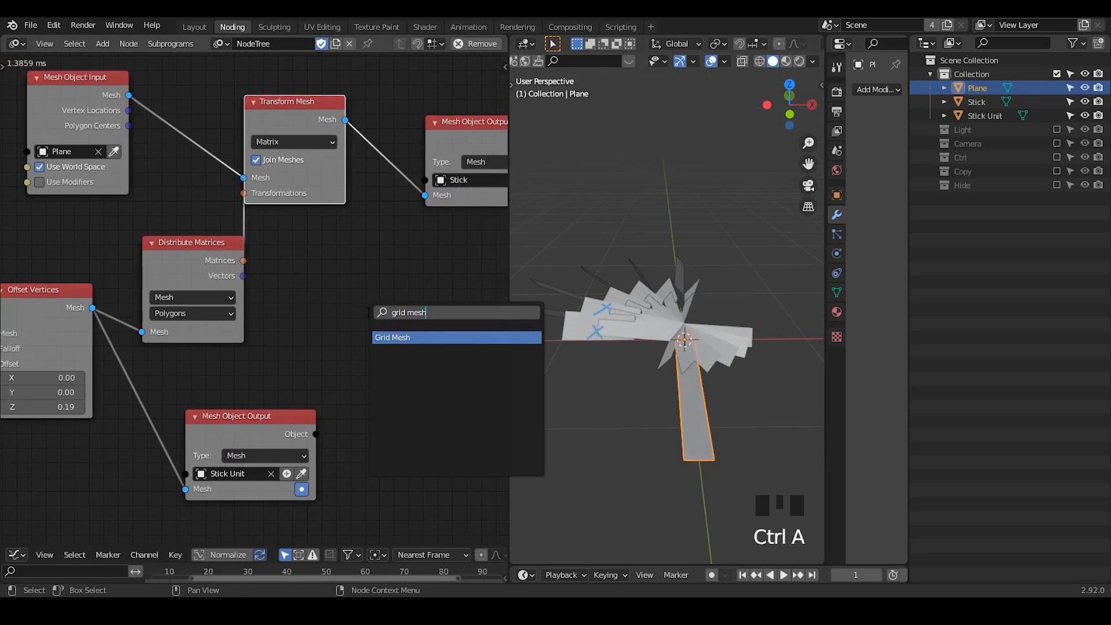
pyautogui.press('Return')
pyautogui.click(425, 285)
pyautogui.moveTo(425, 286); pyautogui.dragTo(378, 251, button='middle')
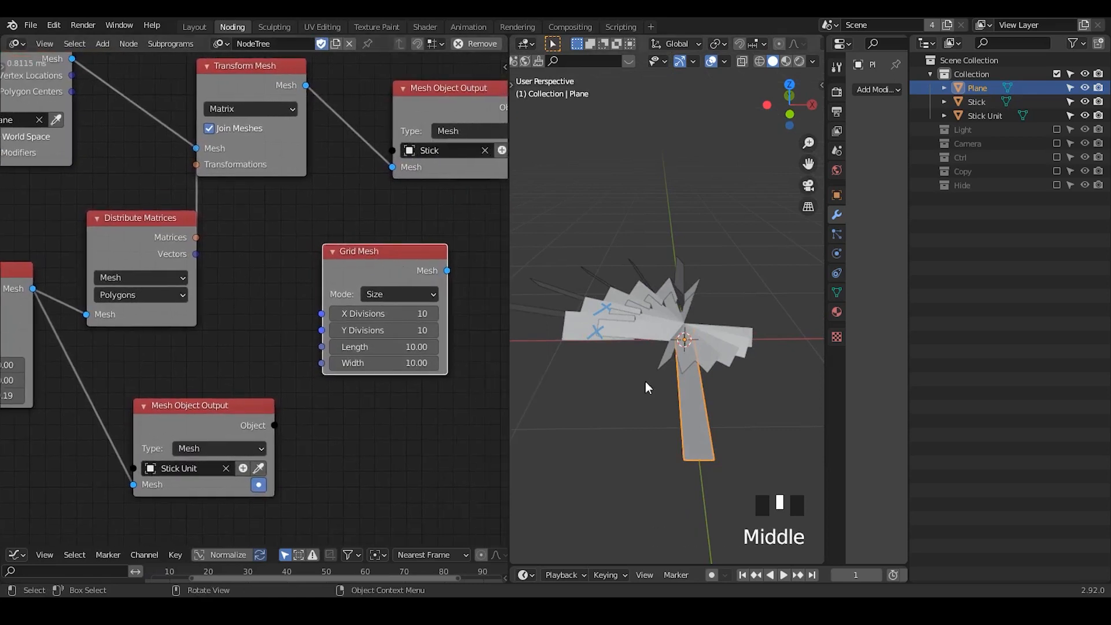
pyautogui.moveTo(646, 383); pyautogui.dragTo(692, 358, button='middle')
pyautogui.moveTo(381, 343); pyautogui.dragTo(353, 330, button='middle')
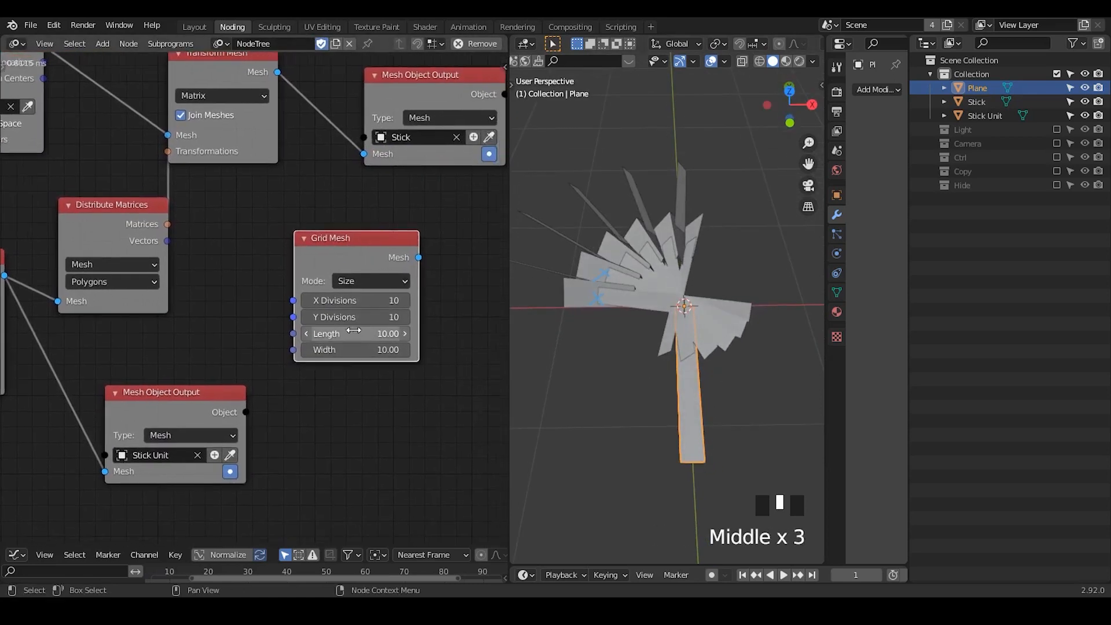
pyautogui.click(359, 283)
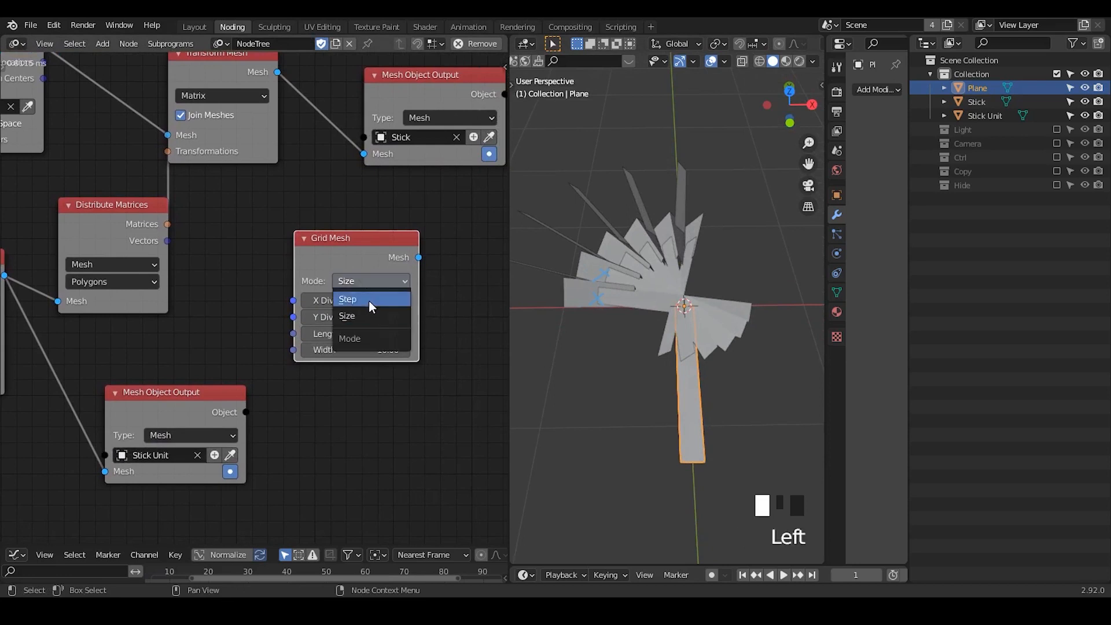
pyautogui.click(369, 301)
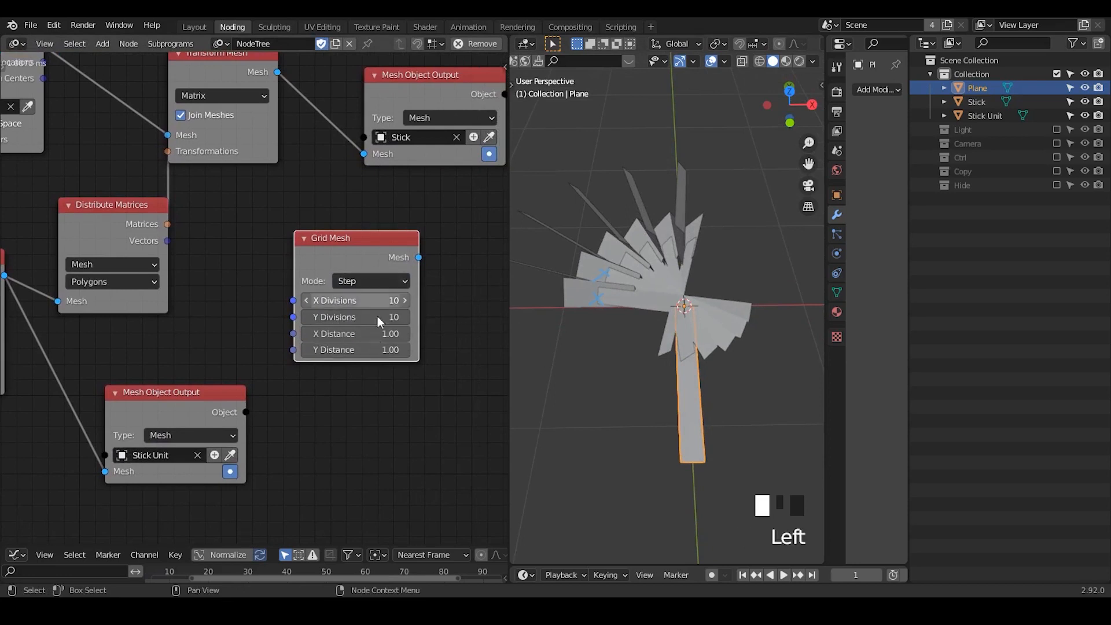
pyautogui.click(363, 301)
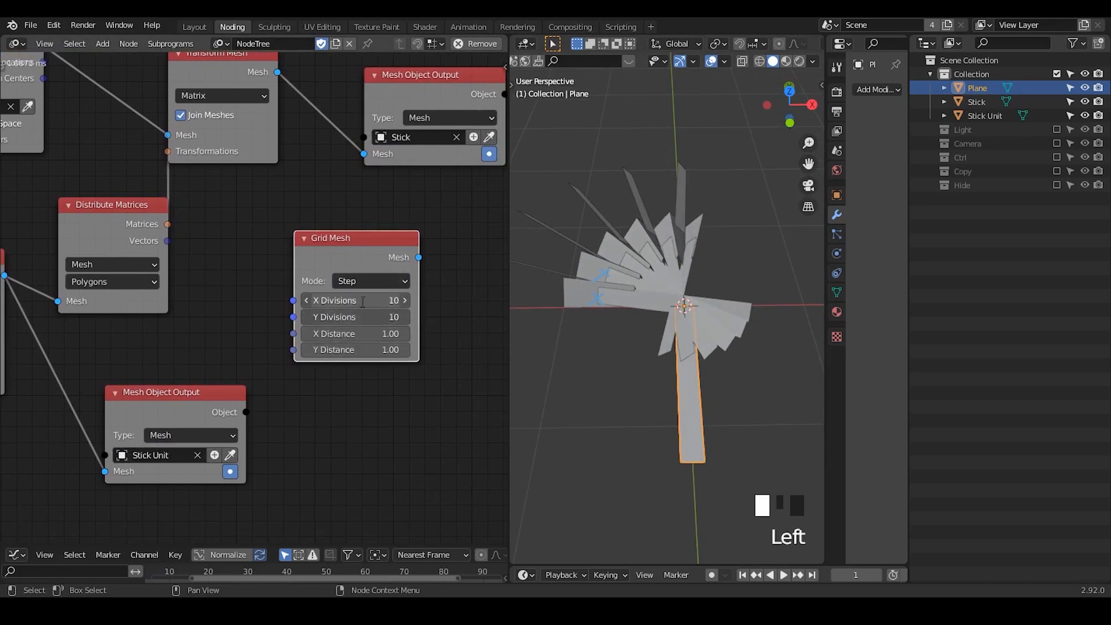
pyautogui.moveTo(7, 92); pyautogui.dragTo(139, 147, button='middle')
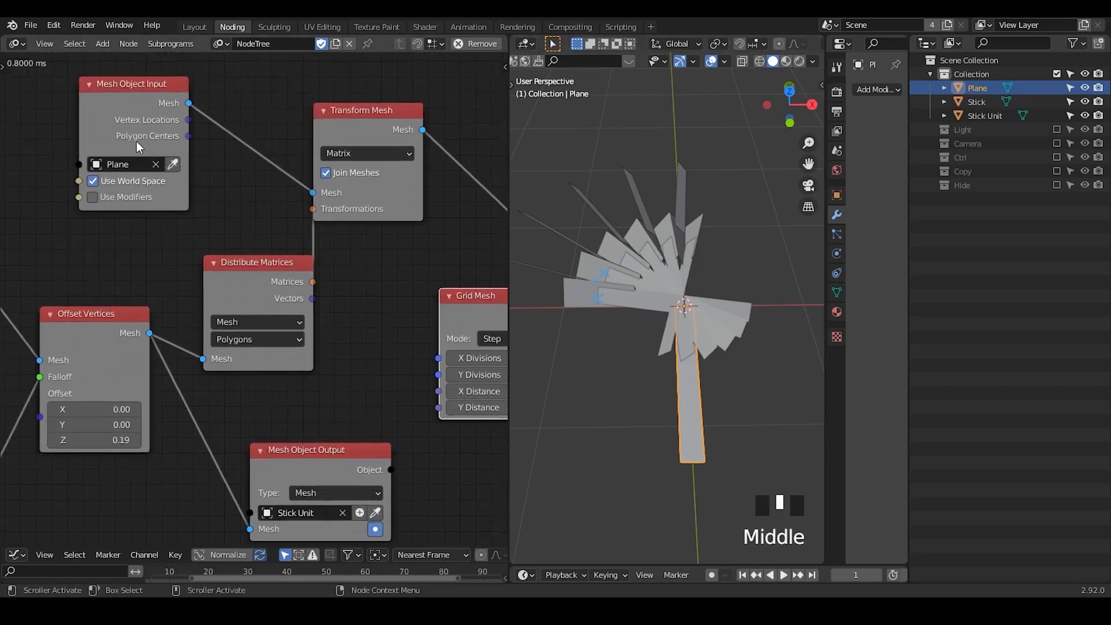
pyautogui.moveTo(137, 147); pyautogui.dragTo(197, 148)
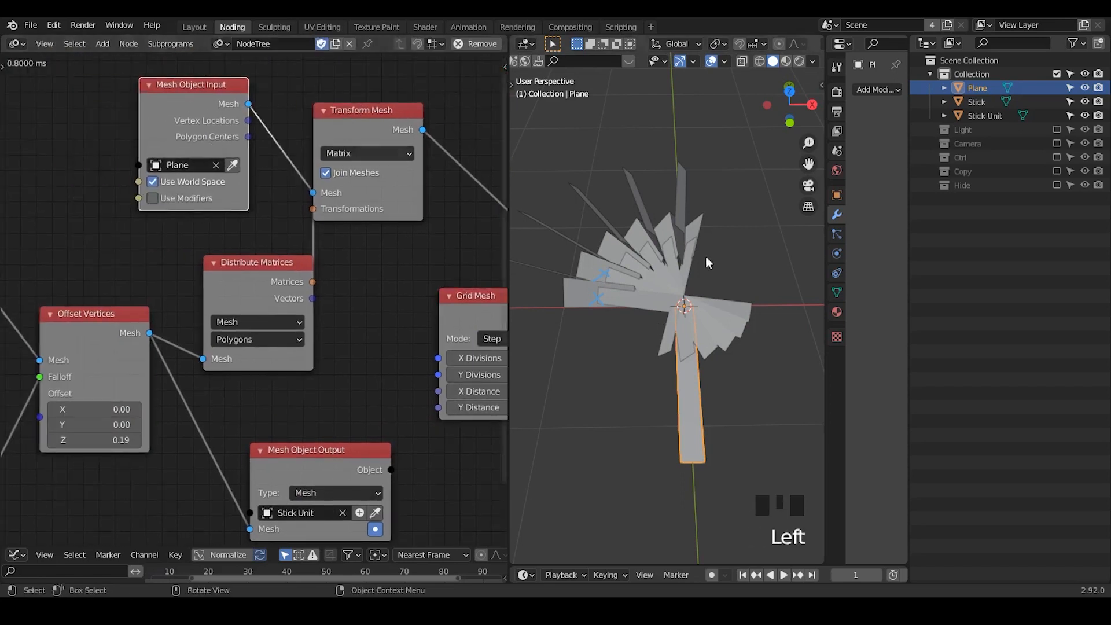
pyautogui.click(484, 311)
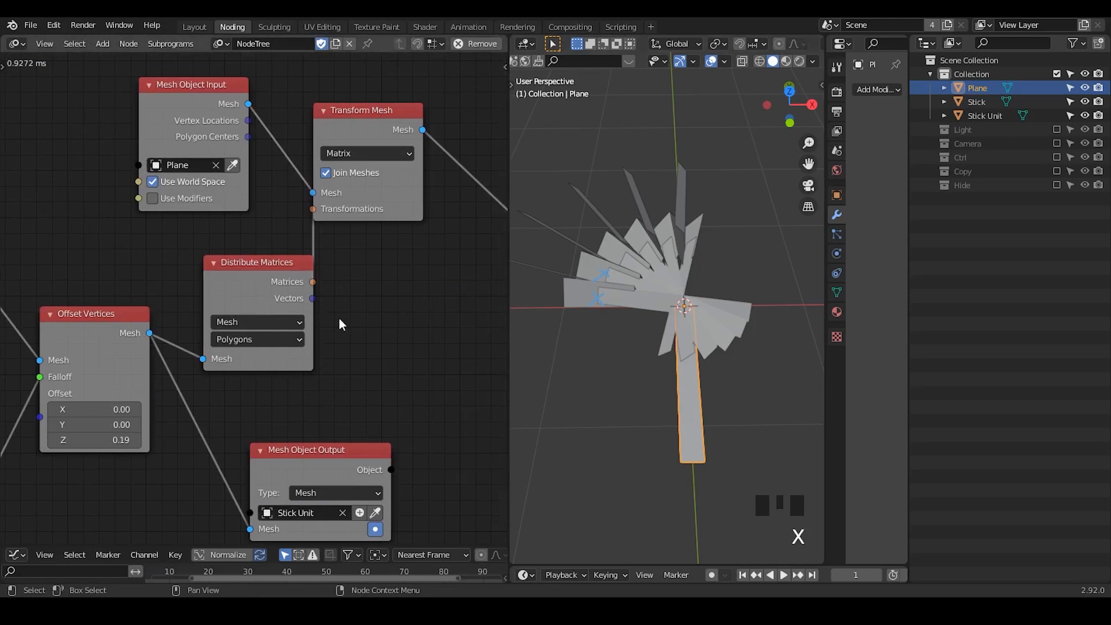
# Draw annotation arrows showing the alternating directions of the sticks on the first pleat faces, and erase all the annotations
pyautogui.scroll(1, 711, 322)
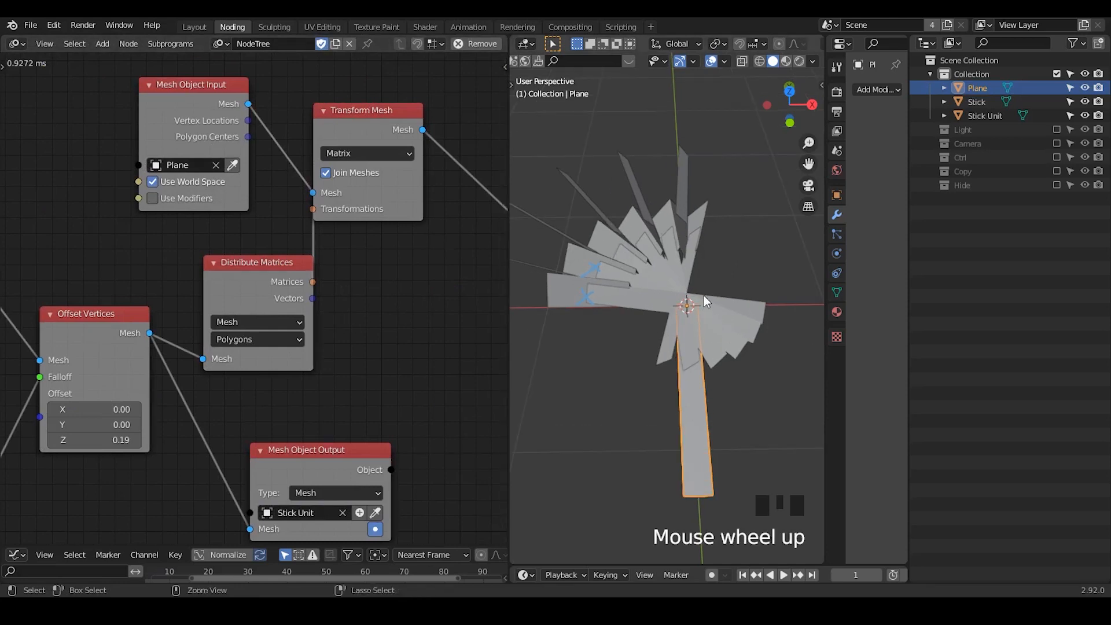
pyautogui.keyDown('ctrl'); pyautogui.moveTo(704, 300); pyautogui.dragTo(580, 307, button='middle'); pyautogui.keyUp('ctrl')
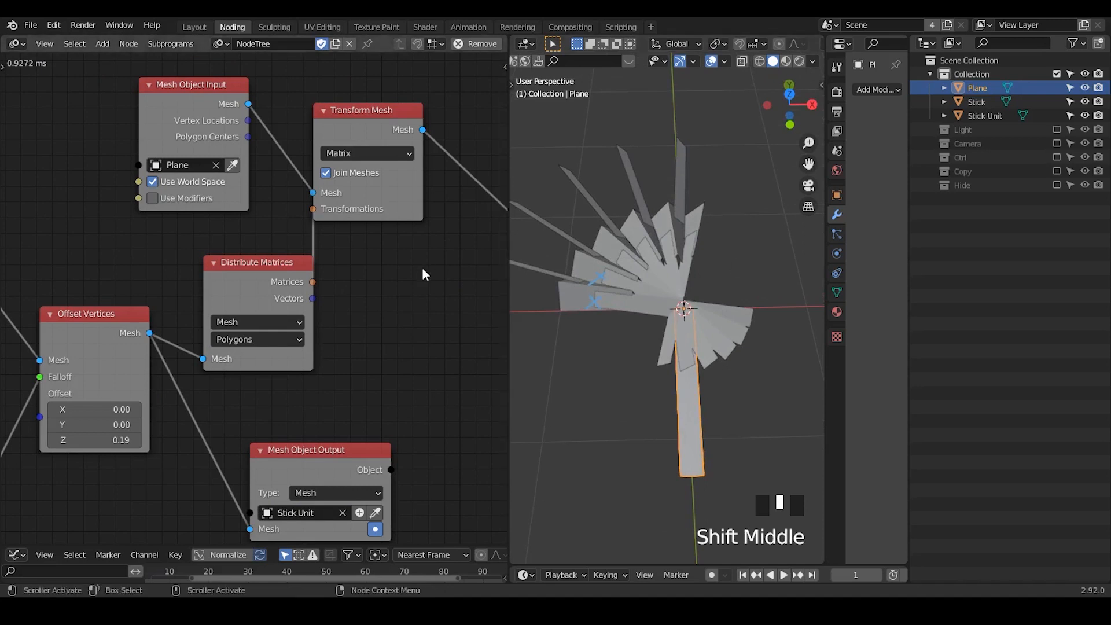
pyautogui.moveTo(422, 266); pyautogui.dragTo(269, 279, button='middle')
pyautogui.keyDown('shift'); pyautogui.moveTo(640, 281); pyautogui.dragTo(679, 352, button='middle'); pyautogui.keyUp('shift')
pyautogui.hotkey('alt', 'z')
pyautogui.hotkey('alt', 'z')
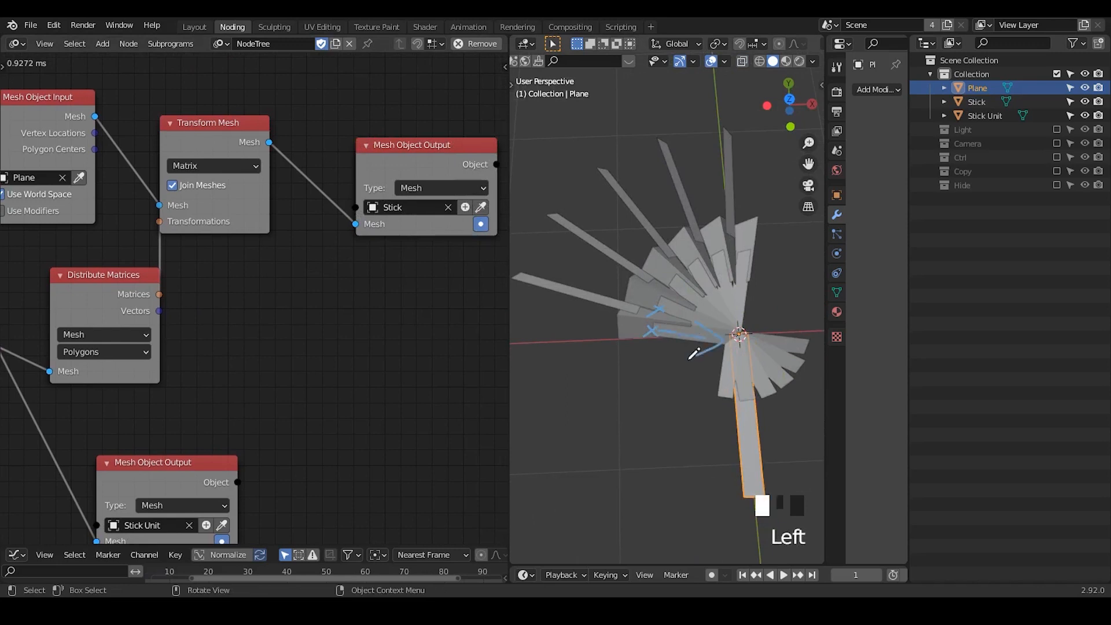
pyautogui.moveTo(630, 307); pyautogui.dragTo(536, 277)
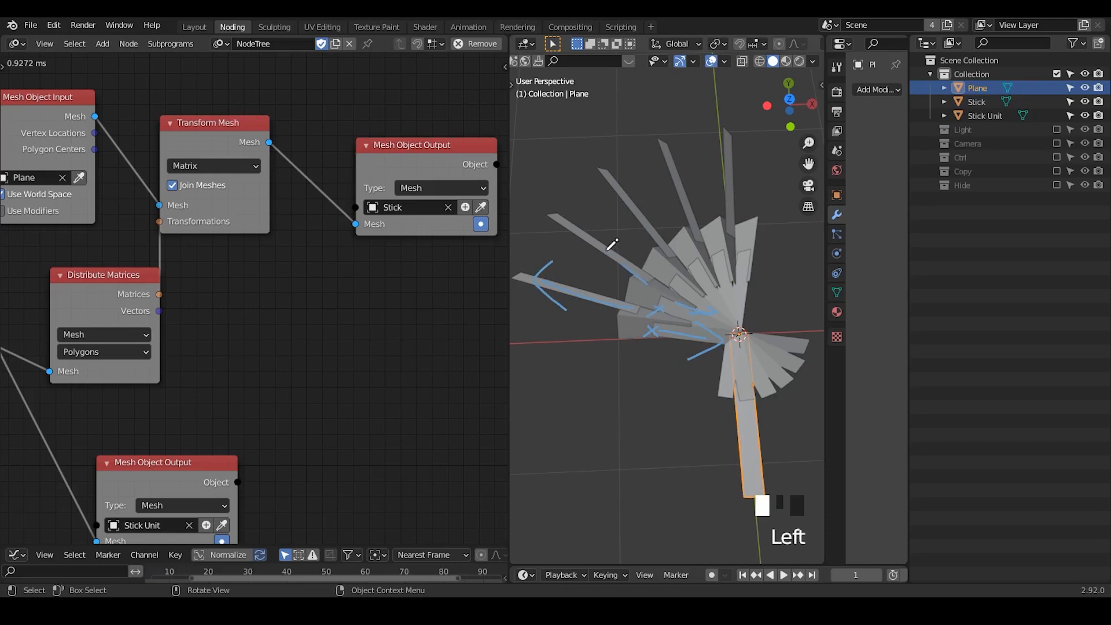
pyautogui.moveTo(593, 253); pyautogui.dragTo(613, 283)
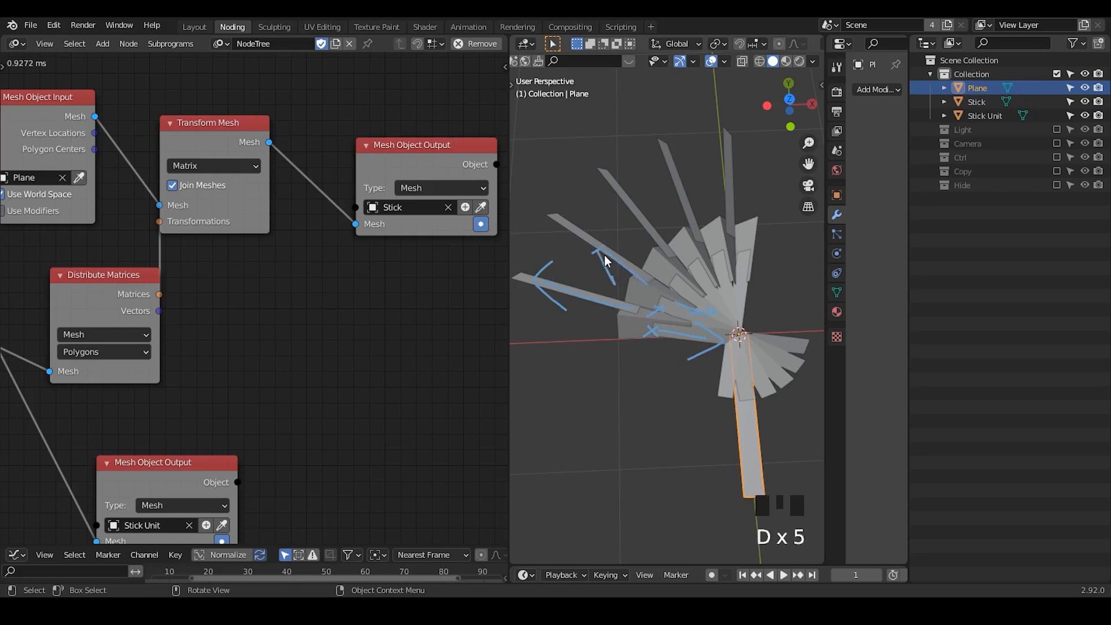
pyautogui.moveTo(700, 227); pyautogui.dragTo(602, 310, button='right')
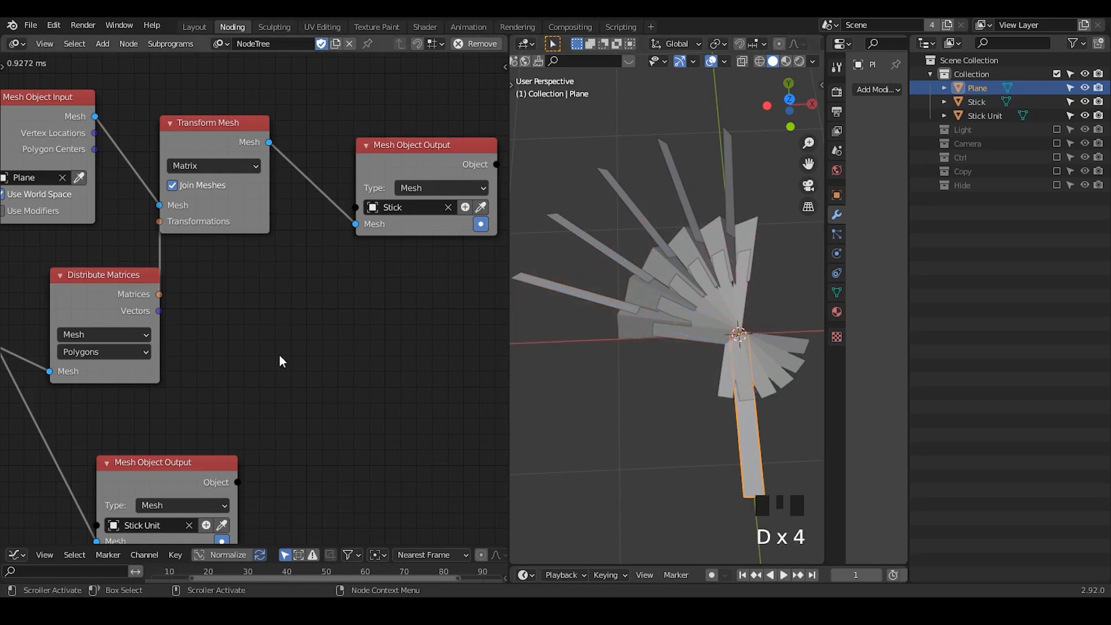
# Move the Transform Mesh node and its output away from Distribute Matrices, and place the Stick Unit output directly beneath Distribute Matrices
pyautogui.moveTo(280, 359); pyautogui.dragTo(299, 330, button='middle')
pyautogui.moveTo(450, 56); pyautogui.dragTo(200, 253)
pyautogui.moveTo(192, 152); pyautogui.dragTo(444, 127)
pyautogui.moveTo(161, 450); pyautogui.dragTo(253, 361, button='middle')
pyautogui.click(241, 340)
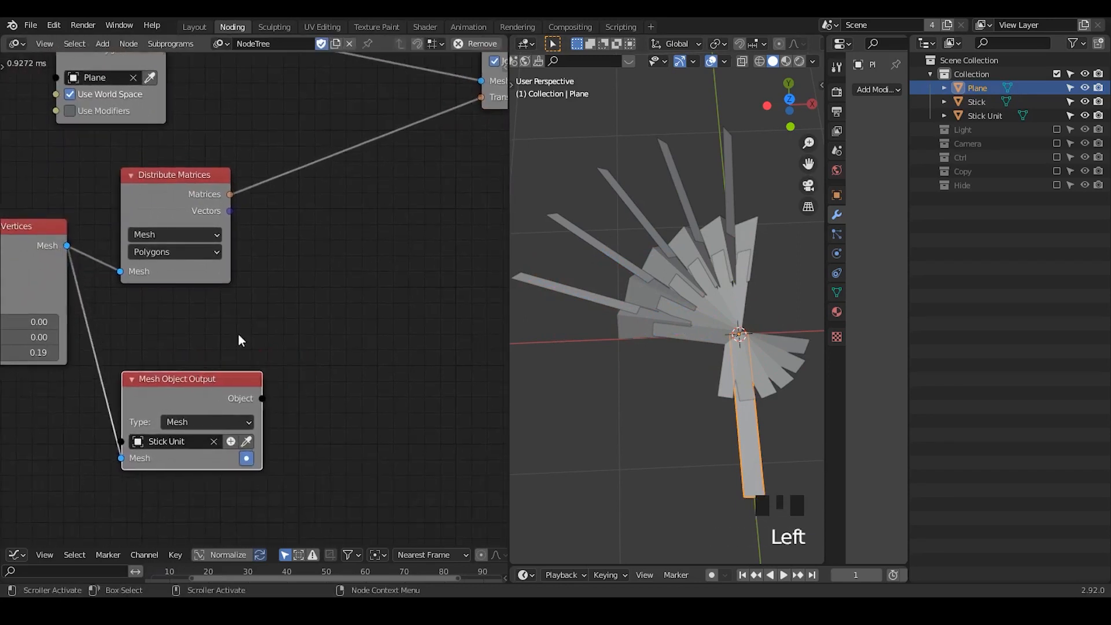
# Add a Mask List node in the free space between the Distribute Matrices and Transform Mesh nodes
pyautogui.moveTo(312, 271); pyautogui.dragTo(248, 300, button='middle')
pyautogui.hotkey('ctrl', 'a')
pyautogui.write('mask li')
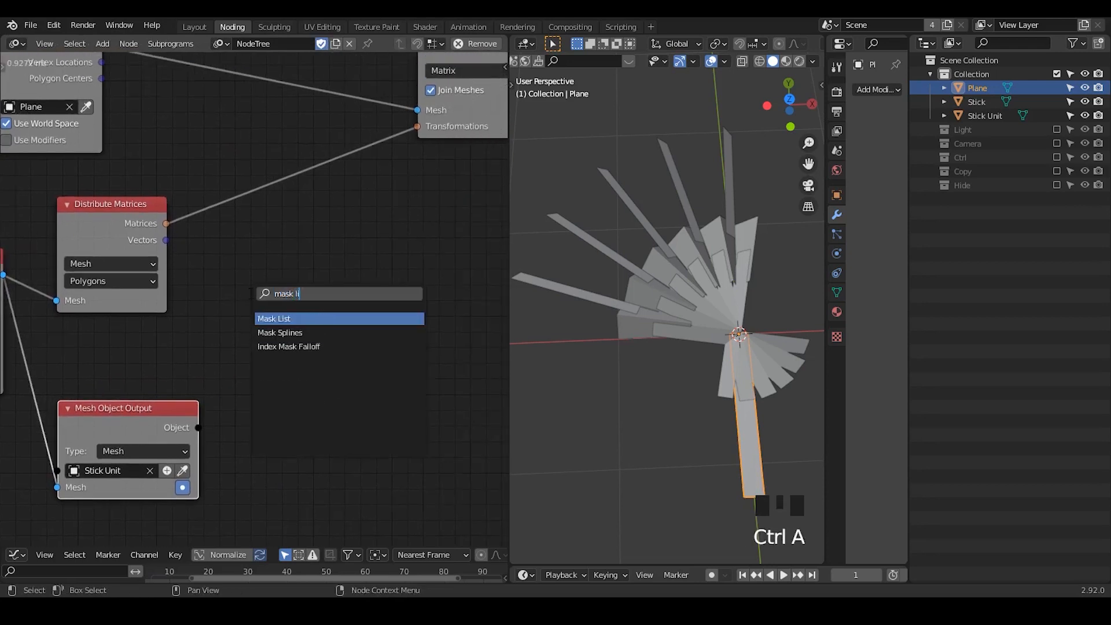
pyautogui.write('s')
pyautogui.press('Return')
pyautogui.click(402, 258)
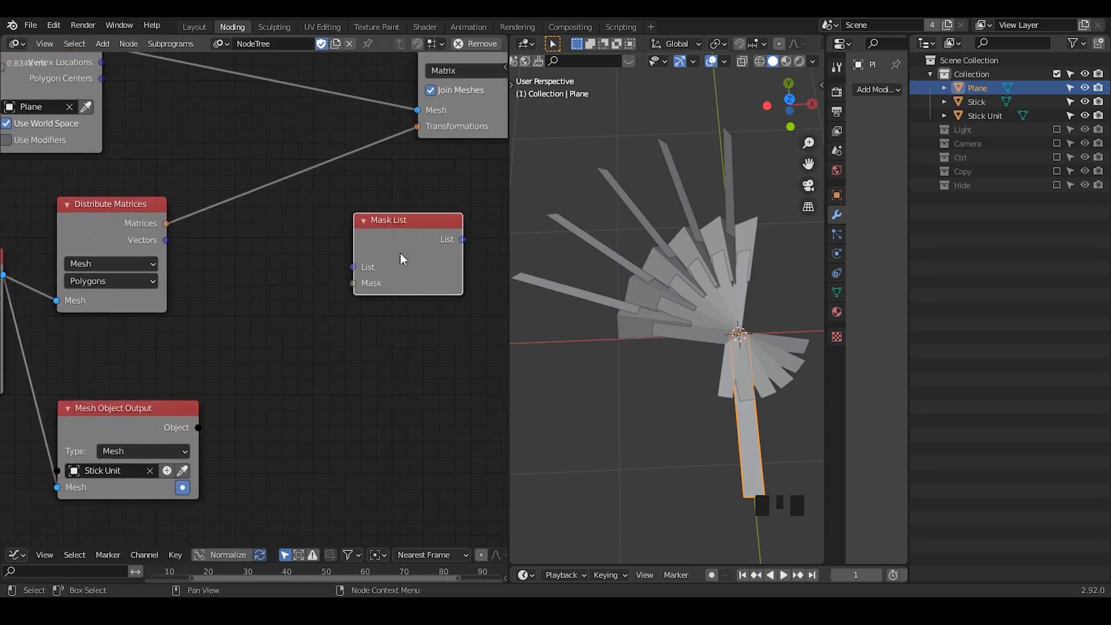
# Add a Mask Matrices subprogram node between the Distribute Matrices and Mask List nodes
pyautogui.hotkey('ctrl', 'a')
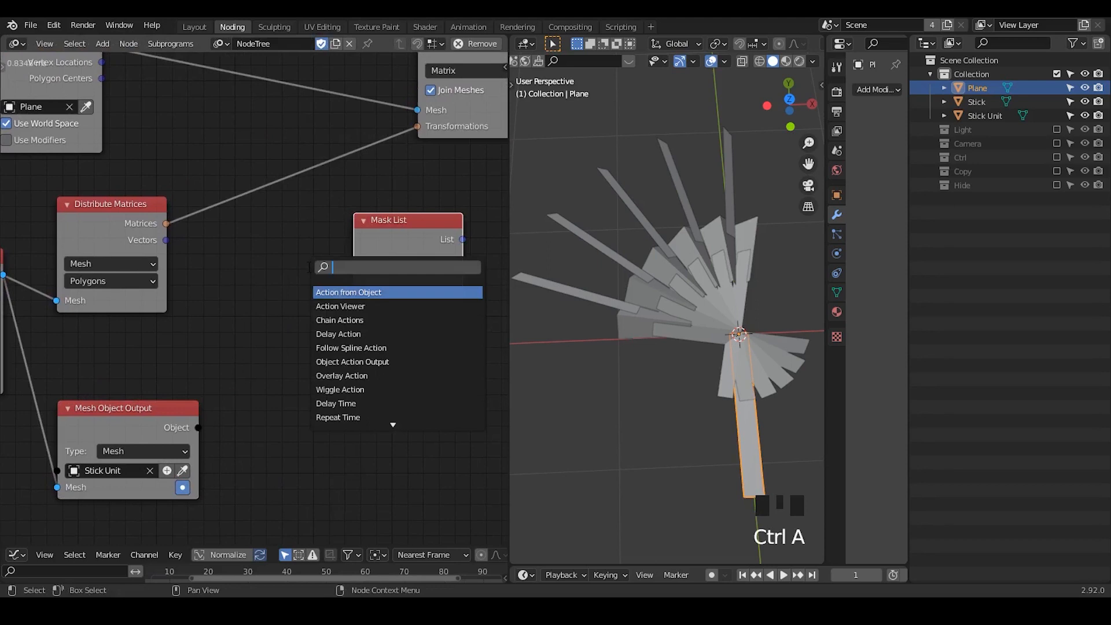
pyautogui.write('mask li')
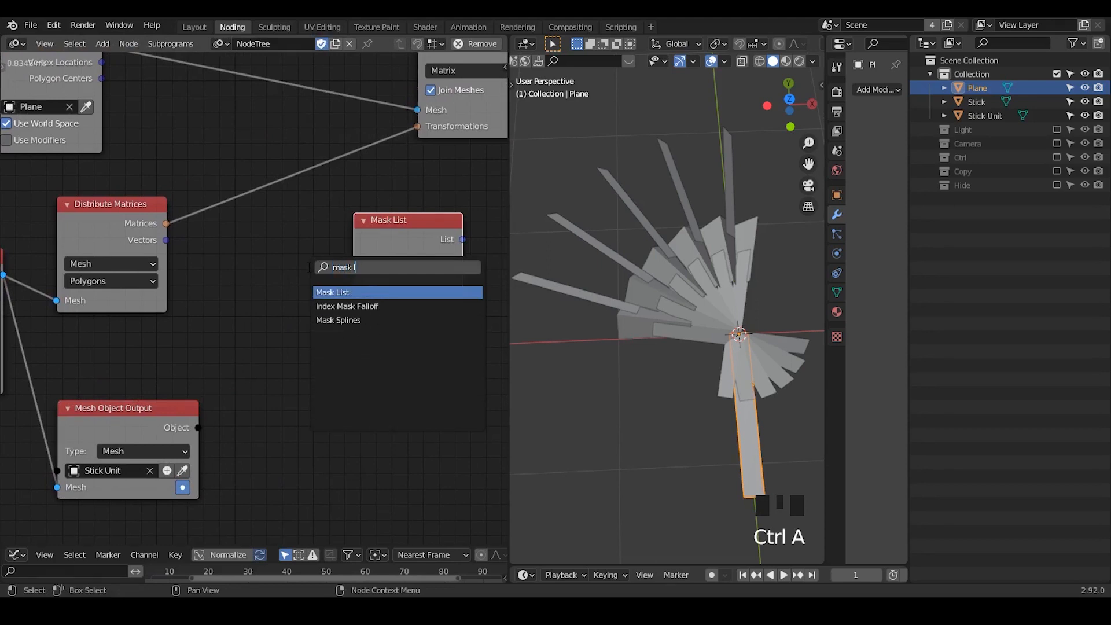
pyautogui.press('BackSpace')
pyautogui.write('matri')
pyautogui.press('Return')
pyautogui.click(222, 258)
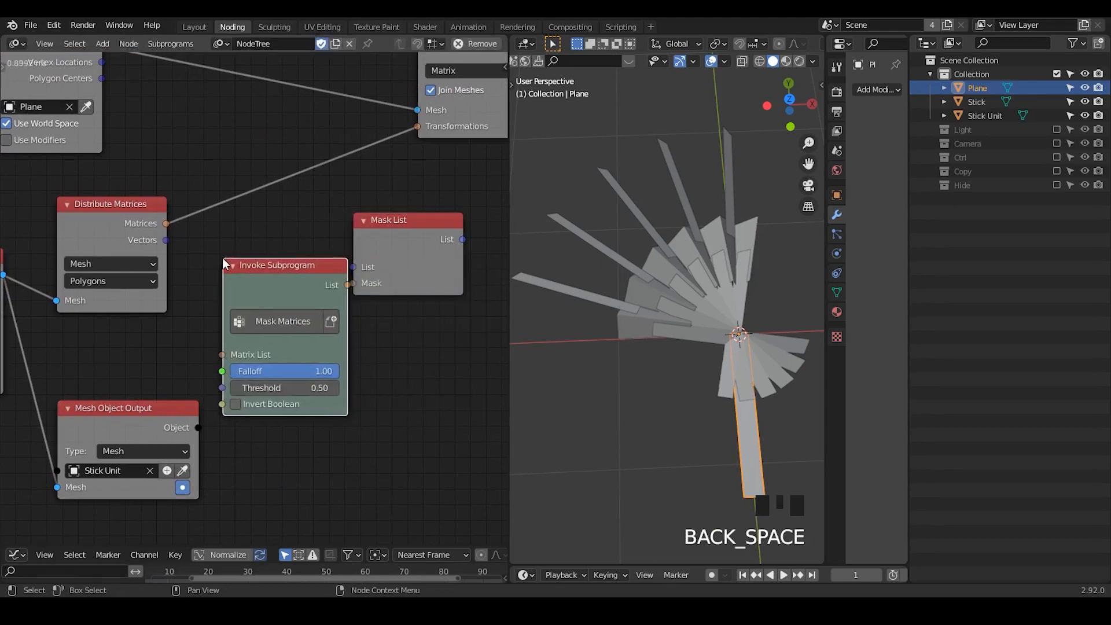
# Delete the Mask List node and insert Mask Matrices into the link between Distribute Matrices and Transform Mesh
pyautogui.moveTo(405, 231); pyautogui.dragTo(436, 193)
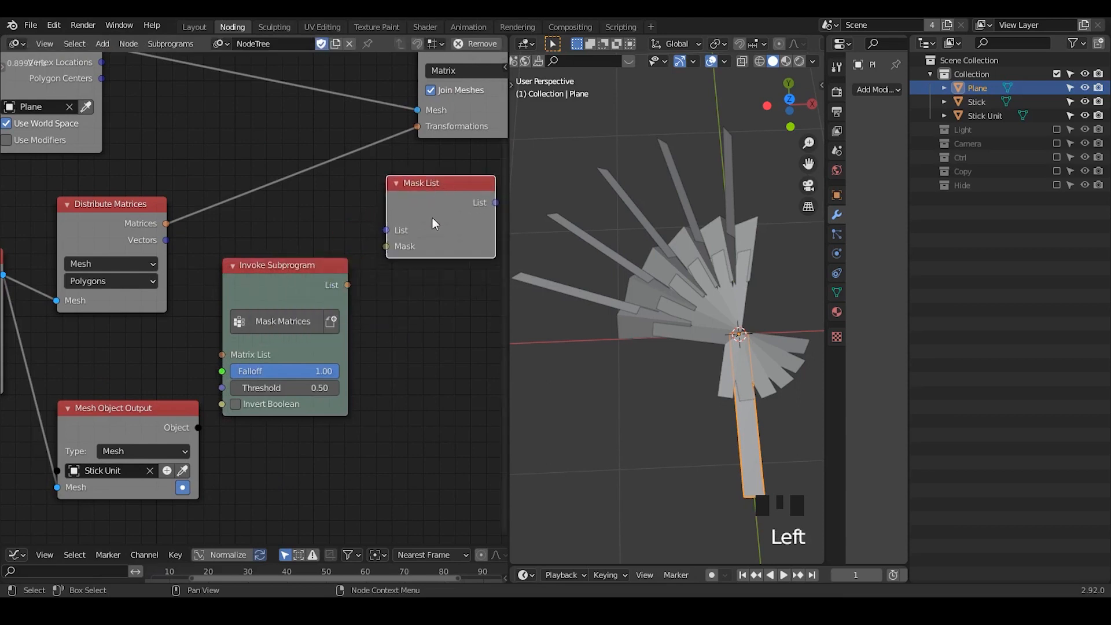
pyautogui.press('x')
pyautogui.moveTo(303, 358); pyautogui.dragTo(349, 309)
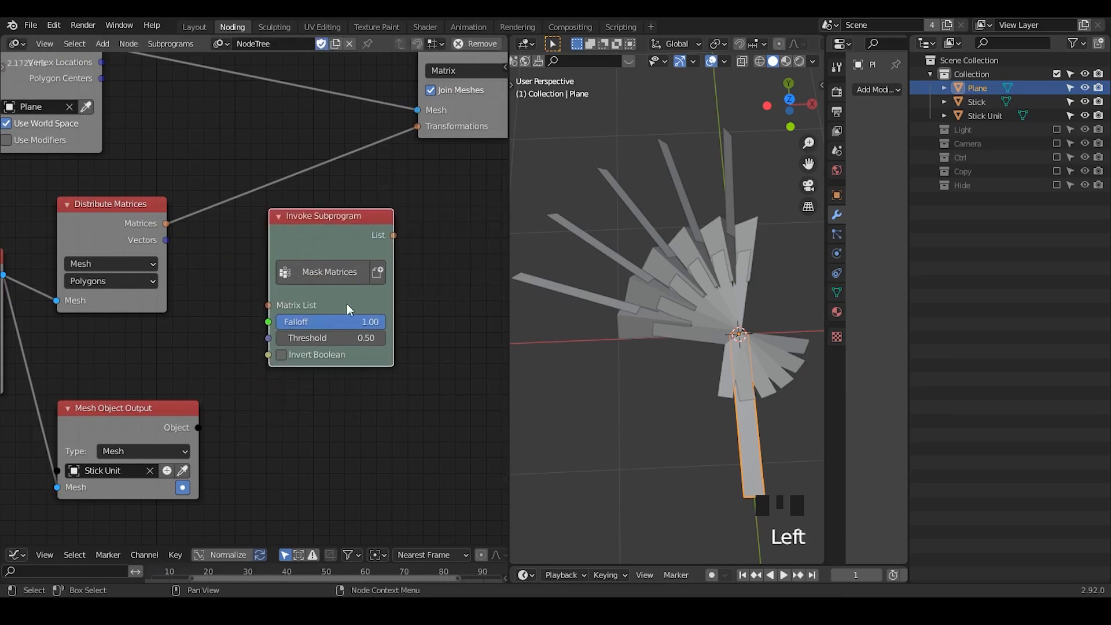
pyautogui.moveTo(206, 402); pyautogui.dragTo(253, 382, button='middle')
pyautogui.moveTo(223, 386); pyautogui.dragTo(200, 410)
pyautogui.moveTo(380, 197); pyautogui.dragTo(379, 123)
pyautogui.moveTo(348, 166); pyautogui.dragTo(371, 151)
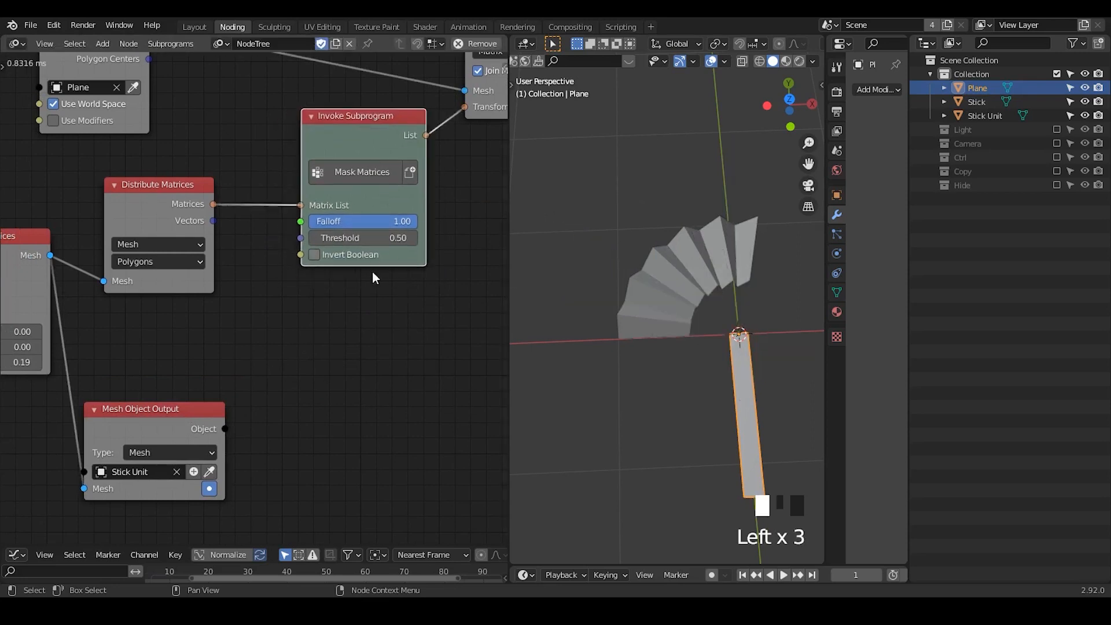
# Add an Index Mask Falloff node and connect its output to the Falloff input of Mask Matrices
pyautogui.hotkey('ctrl', 'a')
pyautogui.write('index')
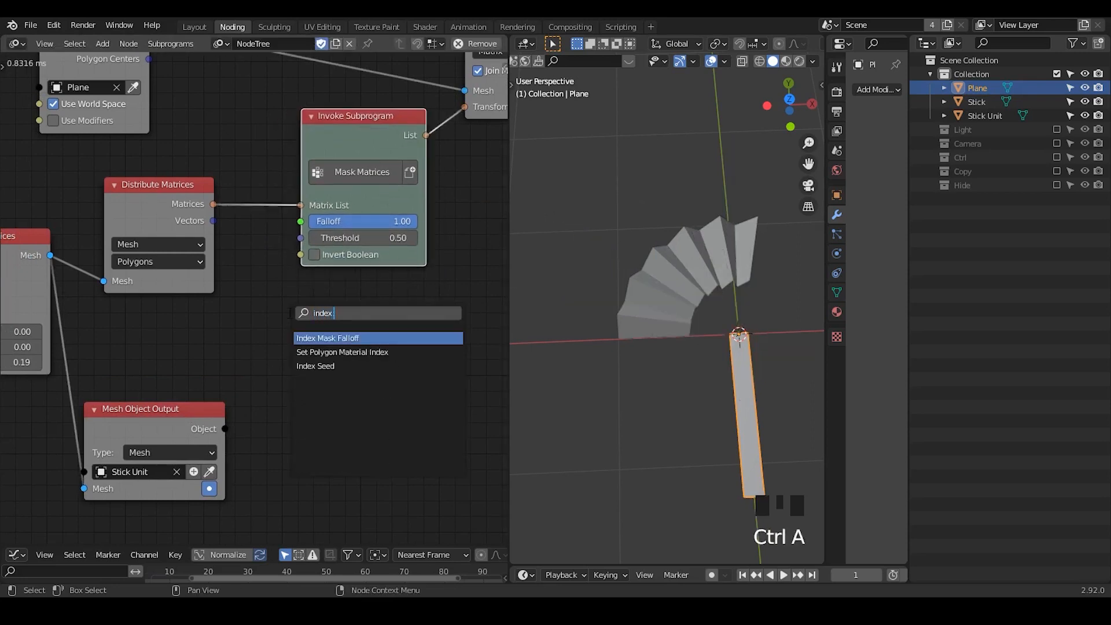
pyautogui.write(' s')
pyautogui.press('Down')
pyautogui.press('Down')
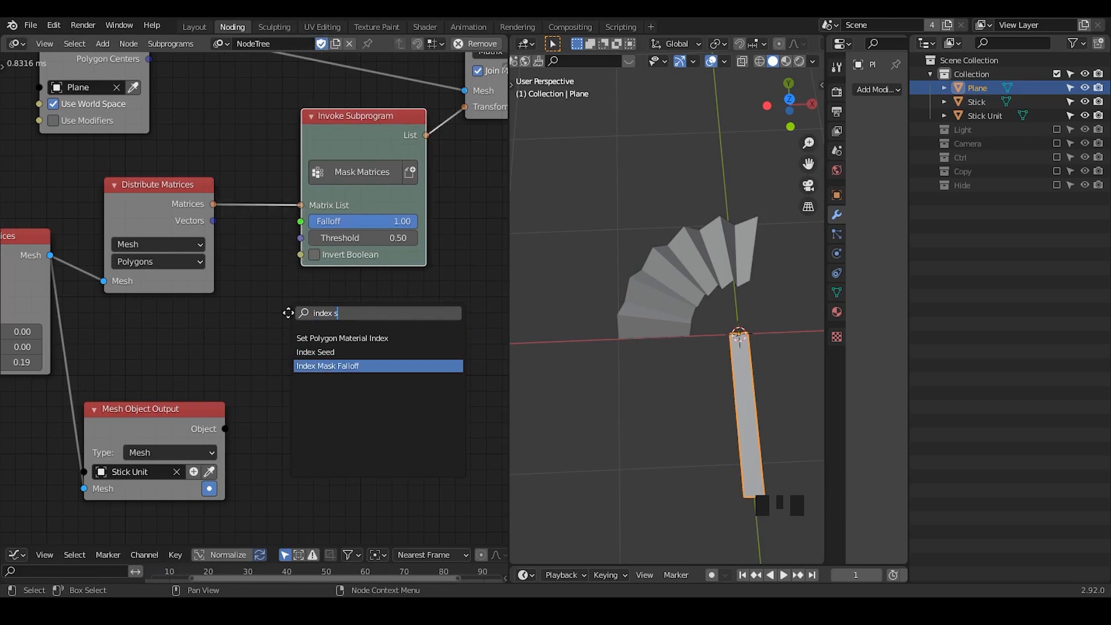
pyautogui.press('Return')
pyautogui.click(204, 262)
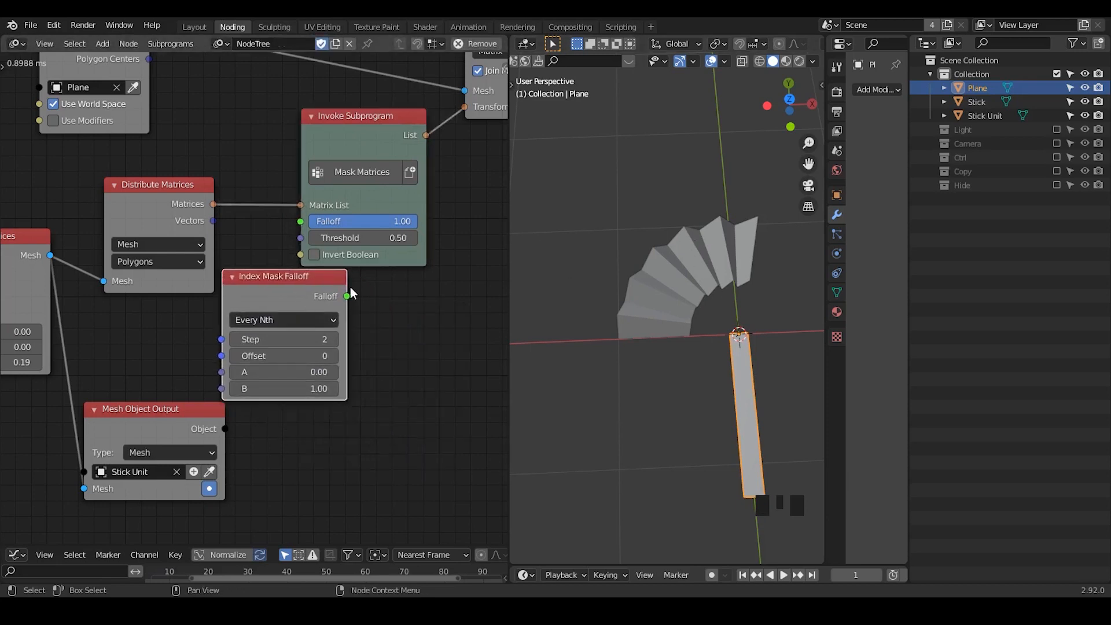
pyautogui.moveTo(349, 295); pyautogui.dragTo(303, 224)
# Place the new Index Mask Falloff node beneath Distribute Matrices and move the Stick Unit output lower to clear it
pyautogui.moveTo(272, 291); pyautogui.dragTo(194, 324)
pyautogui.moveTo(149, 306); pyautogui.dragTo(190, 307, button='middle')
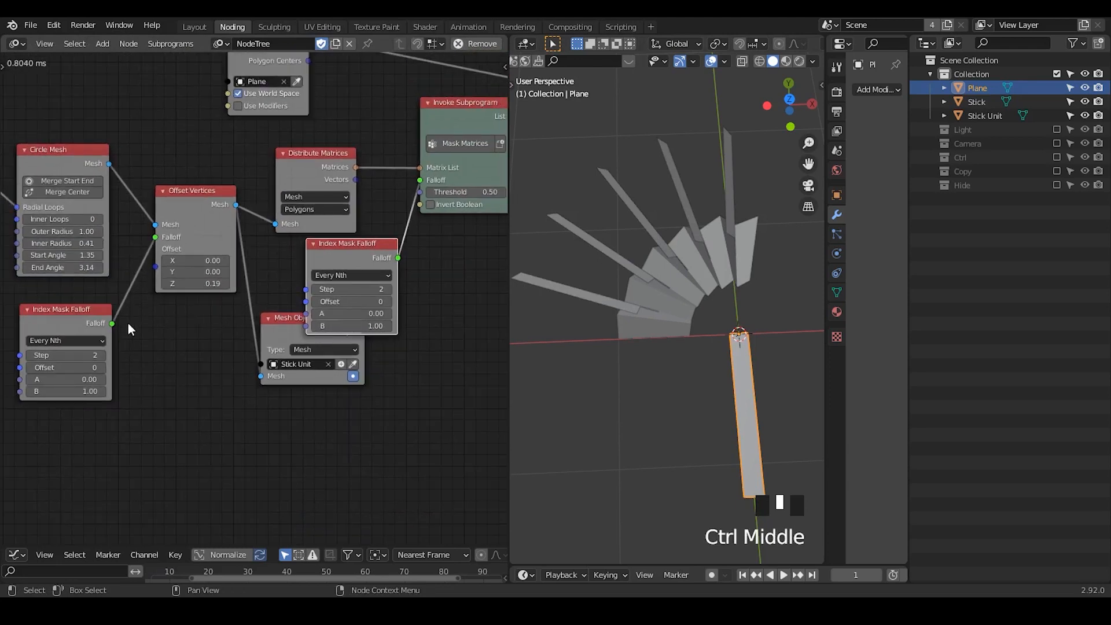
pyautogui.moveTo(128, 324); pyautogui.dragTo(208, 274)
pyautogui.moveTo(417, 183); pyautogui.dragTo(118, 387)
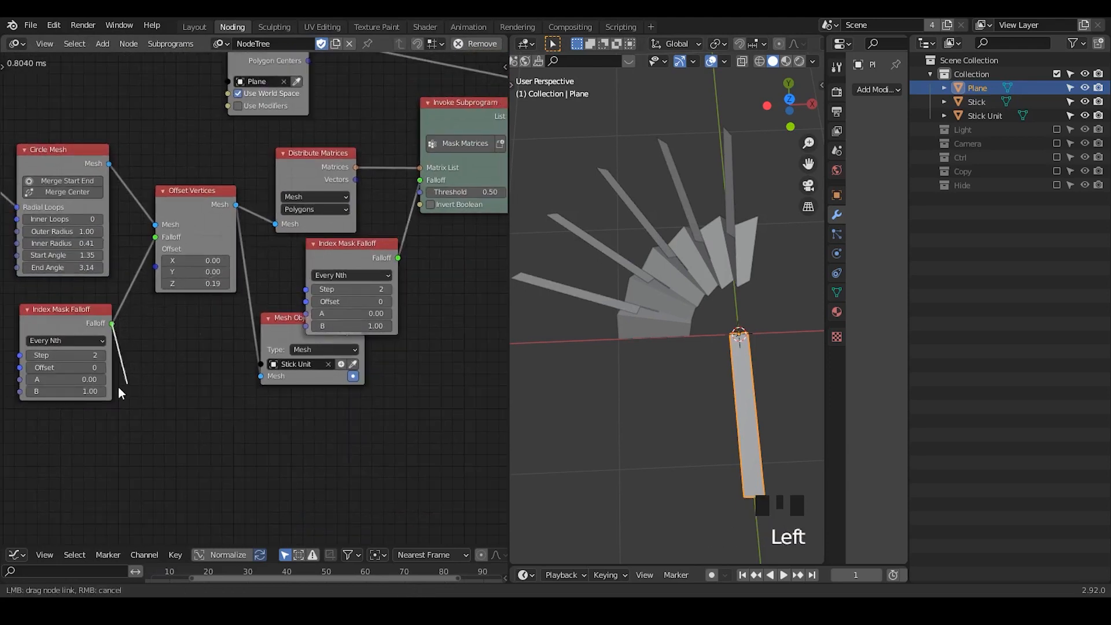
pyautogui.moveTo(282, 326); pyautogui.dragTo(280, 387)
pyautogui.moveTo(335, 251)
pyautogui.mouseDown()
pyautogui.moveTo(319, 262)
pyautogui.moveTo(328, 252)
pyautogui.mouseUp()
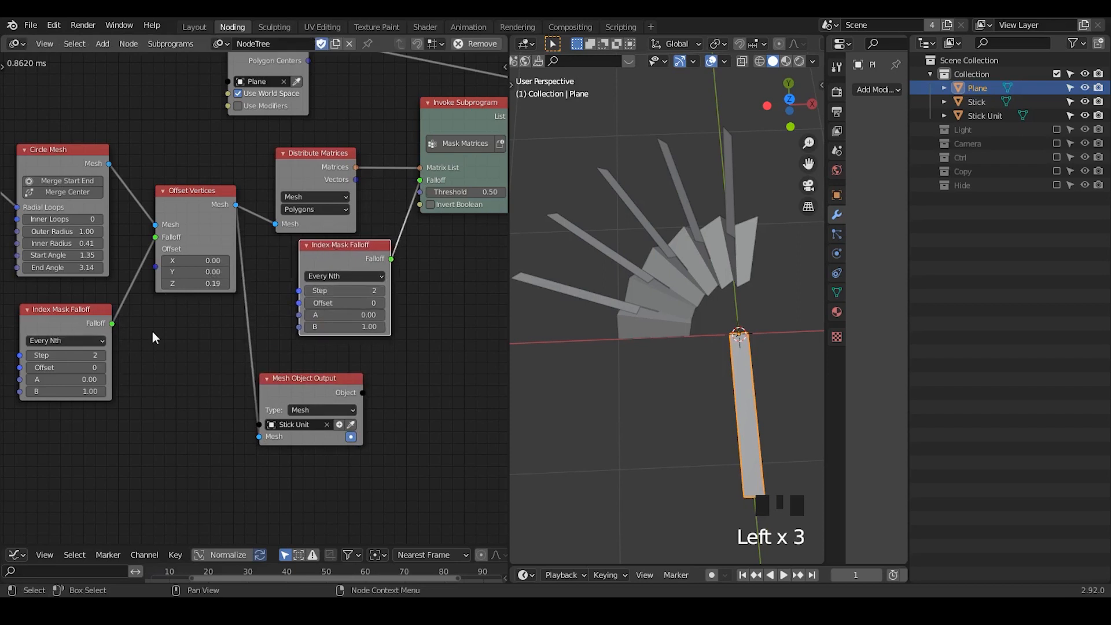
# Set the new Index Mask Falloff node's Offset to -1 and check the stick directions on the pleats
pyautogui.moveTo(393, 254); pyautogui.dragTo(240, 298, button='middle')
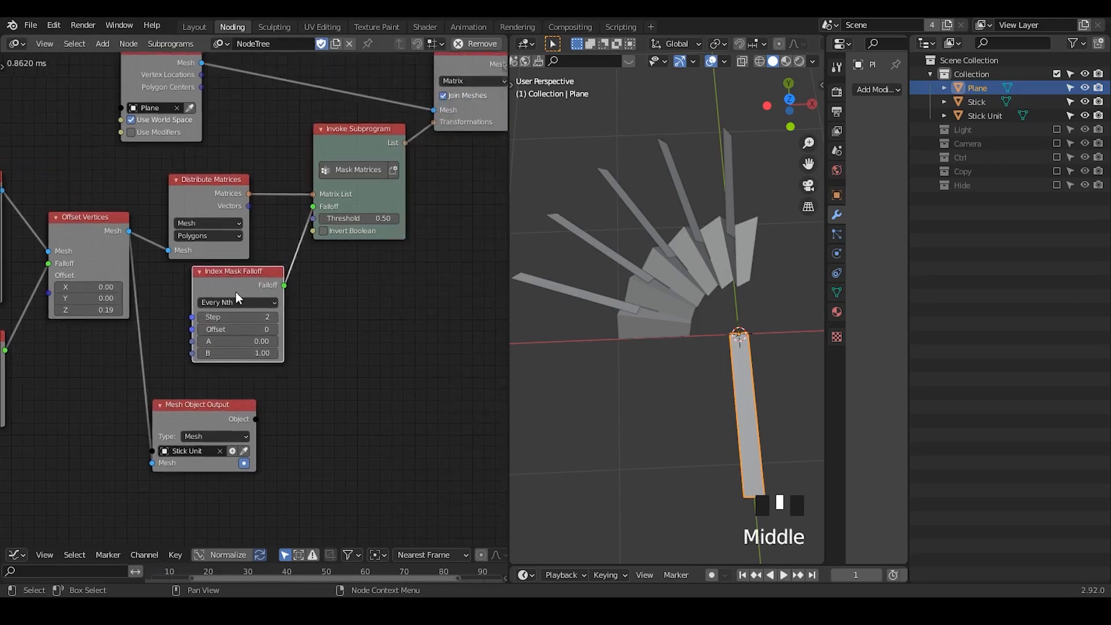
pyautogui.moveTo(271, 265); pyautogui.dragTo(255, 292, button='middle')
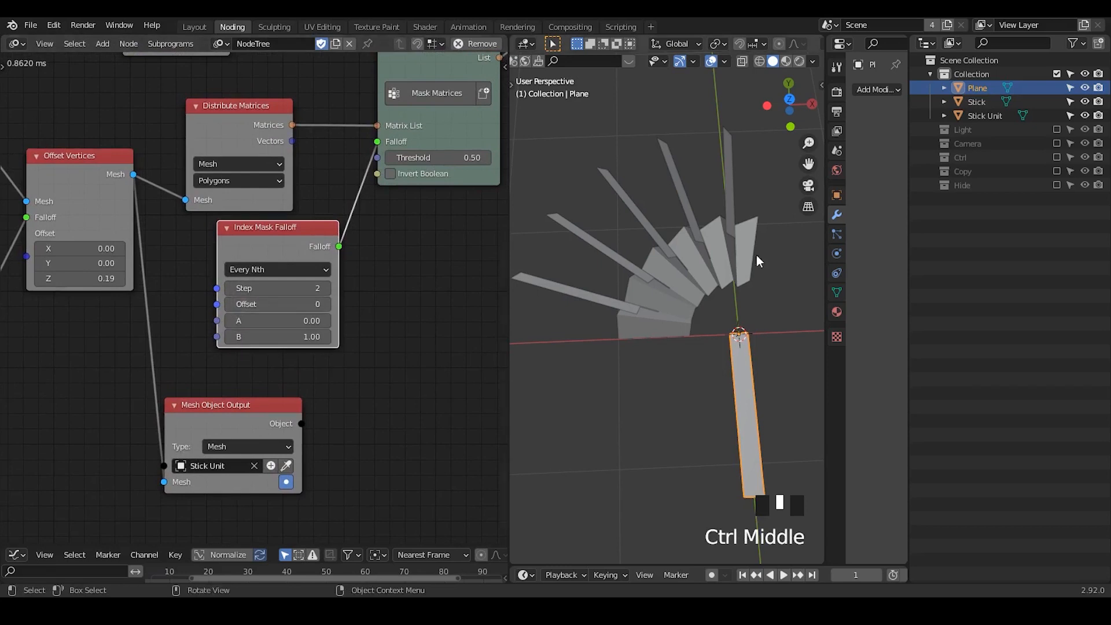
pyautogui.click(228, 304)
pyautogui.moveTo(711, 272); pyautogui.dragTo(621, 180, button='middle')
# Move the Mask Matrices, Transform Mesh and Stick output nodes together farther away from Distribute Matrices to free space between them
pyautogui.moveTo(349, 215); pyautogui.dragTo(109, 307, button='middle')
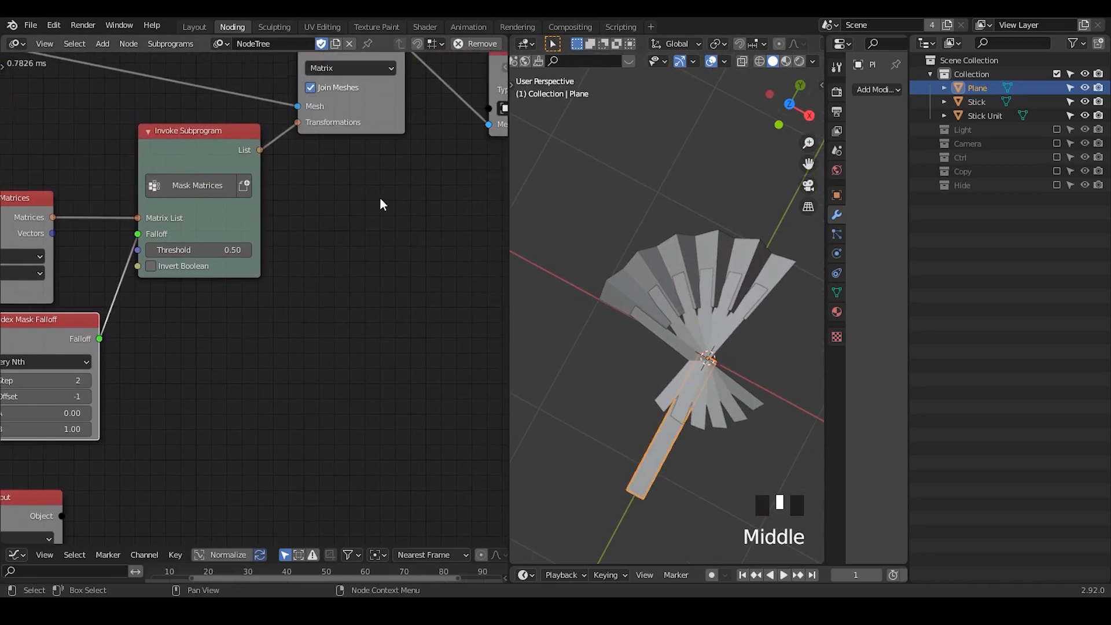
pyautogui.moveTo(379, 203); pyautogui.dragTo(373, 154, button='middle')
pyautogui.moveTo(394, 123); pyautogui.dragTo(162, 348)
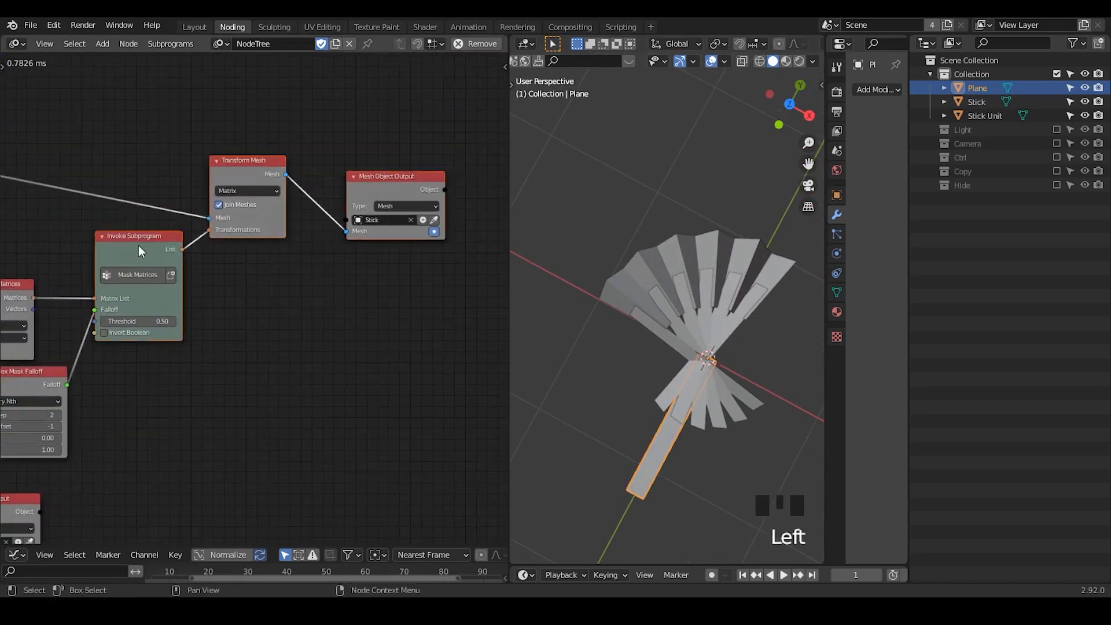
pyautogui.moveTo(138, 245); pyautogui.dragTo(268, 227)
pyautogui.click(167, 352)
pyautogui.moveTo(166, 353); pyautogui.dragTo(306, 295, button='middle')
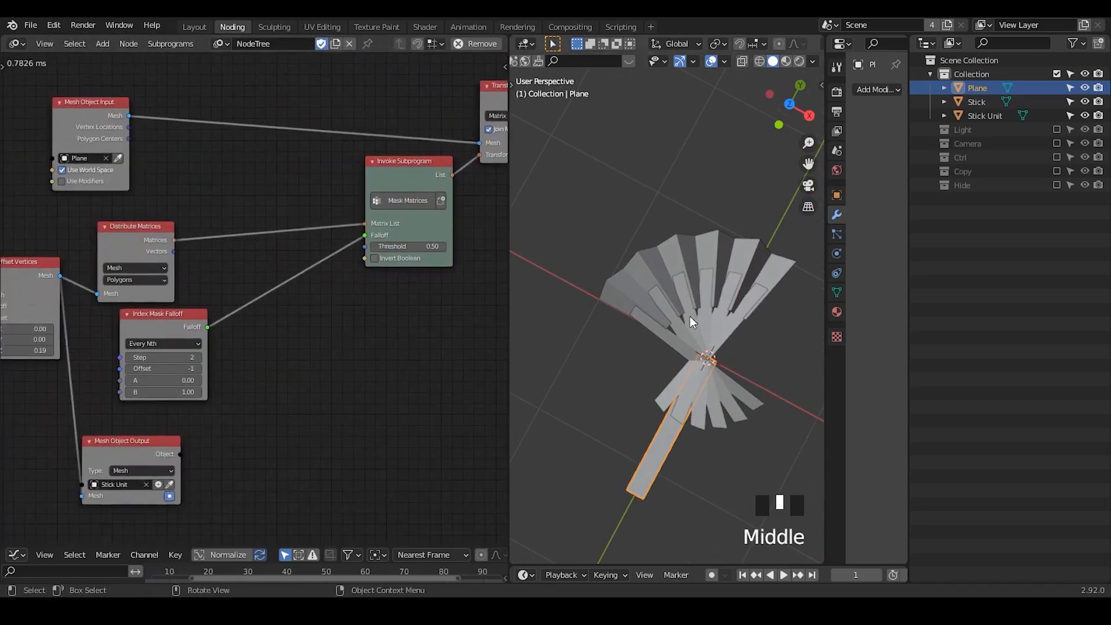
# Add an Offset Matrix node on the link between Distribute Matrices and Mask Matrices
pyautogui.moveTo(686, 364)
pyautogui.keyDown('ctrl'); pyautogui.mouseDown(button='middle')
pyautogui.moveTo(686, 318)
pyautogui.moveTo(739, 345)
pyautogui.moveTo(695, 349)
pyautogui.mouseUp(button='middle'); pyautogui.keyUp('ctrl')
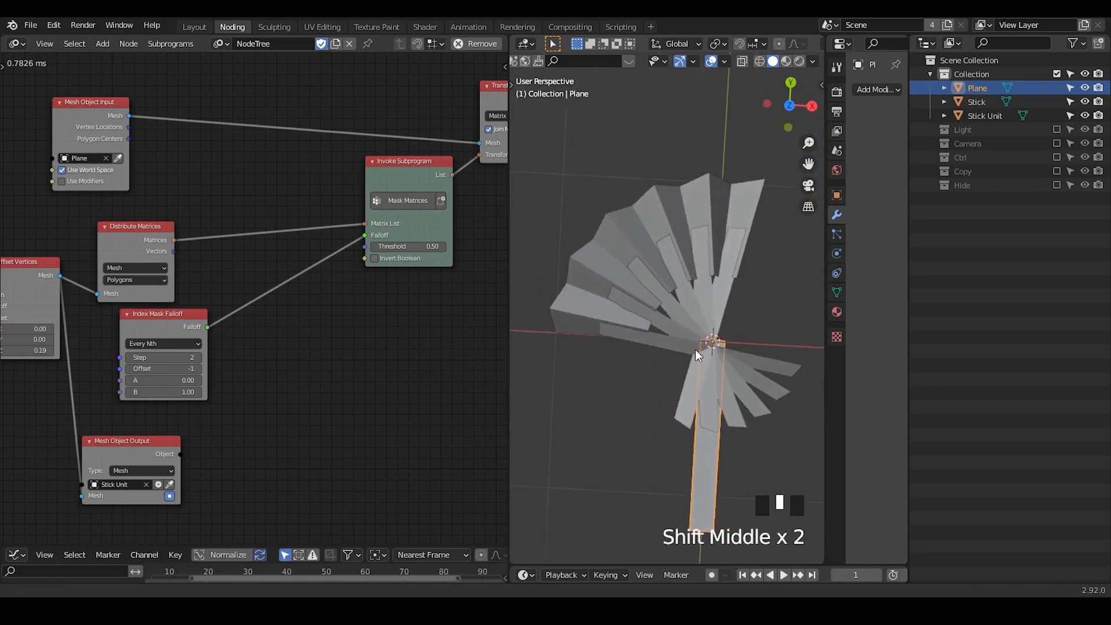
pyautogui.keyDown('ctrl'); pyautogui.moveTo(272, 352); pyautogui.dragTo(277, 254, button='middle'); pyautogui.keyUp('ctrl')
pyautogui.hotkey('ctrl', 'a')
pyautogui.write('off')
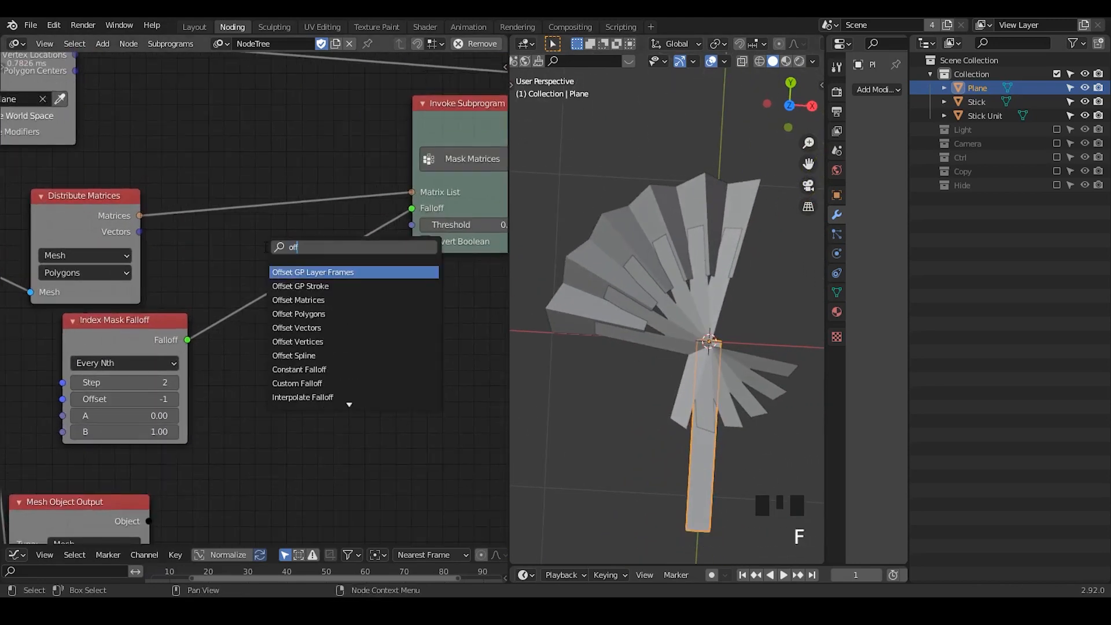
pyautogui.write('set ma')
pyautogui.press('Return')
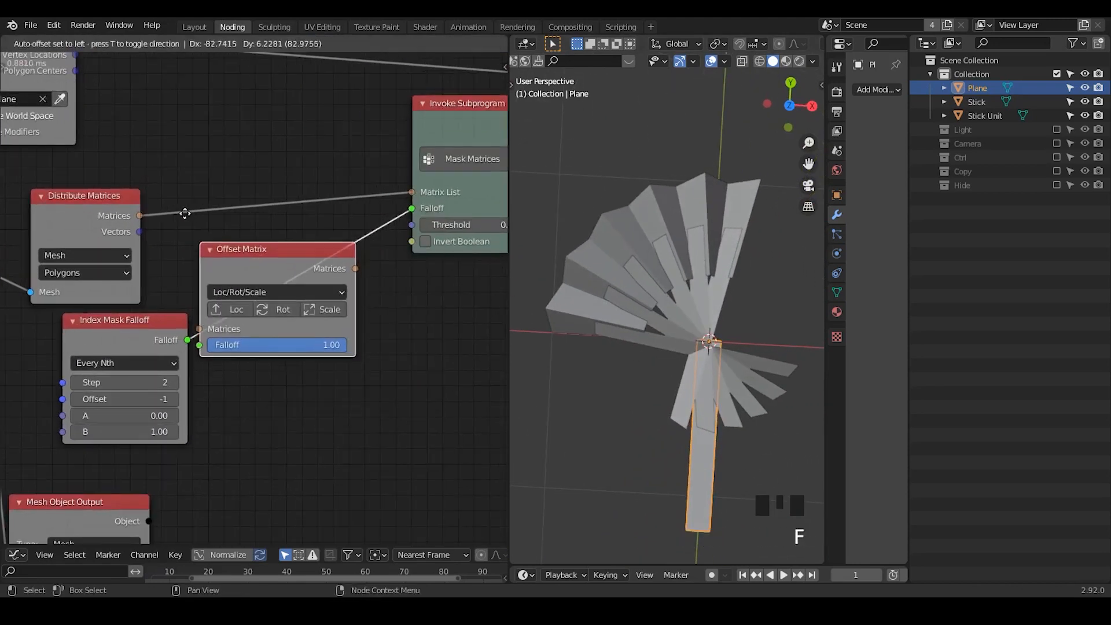
pyautogui.click(297, 217)
pyautogui.moveTo(296, 165); pyautogui.dragTo(144, 216, button='middle')
pyautogui.moveTo(142, 217); pyautogui.dragTo(153, 191)
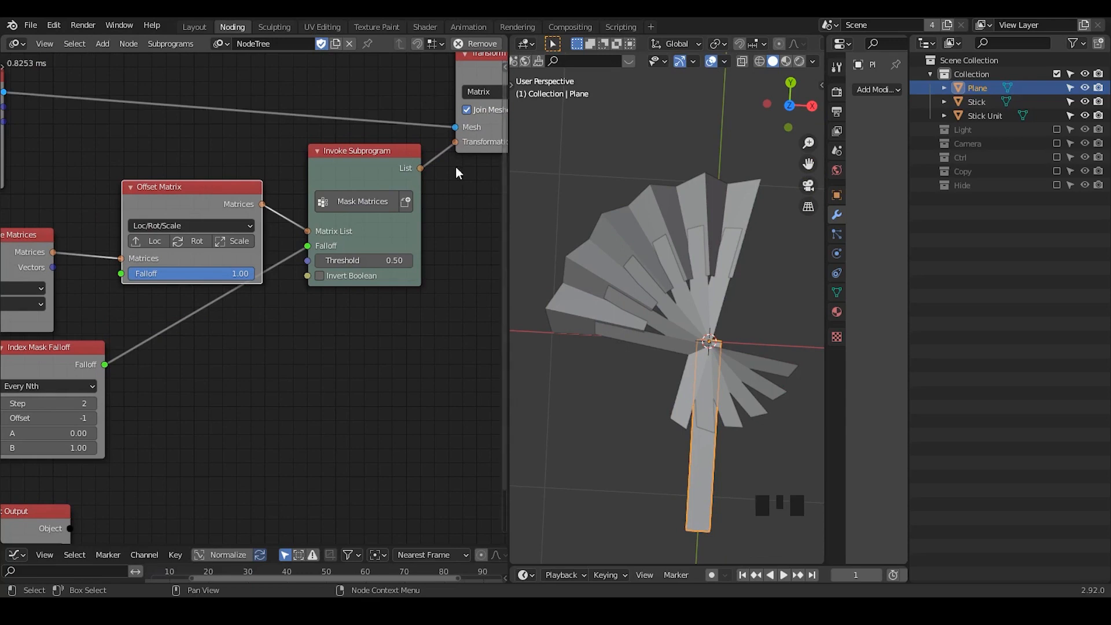
# Reconnect Distribute Matrices directly to Mask Matrices, and insert Offset Matrix between Mask Matrices and Transform Mesh instead
pyautogui.moveTo(120, 258); pyautogui.dragTo(310, 246)
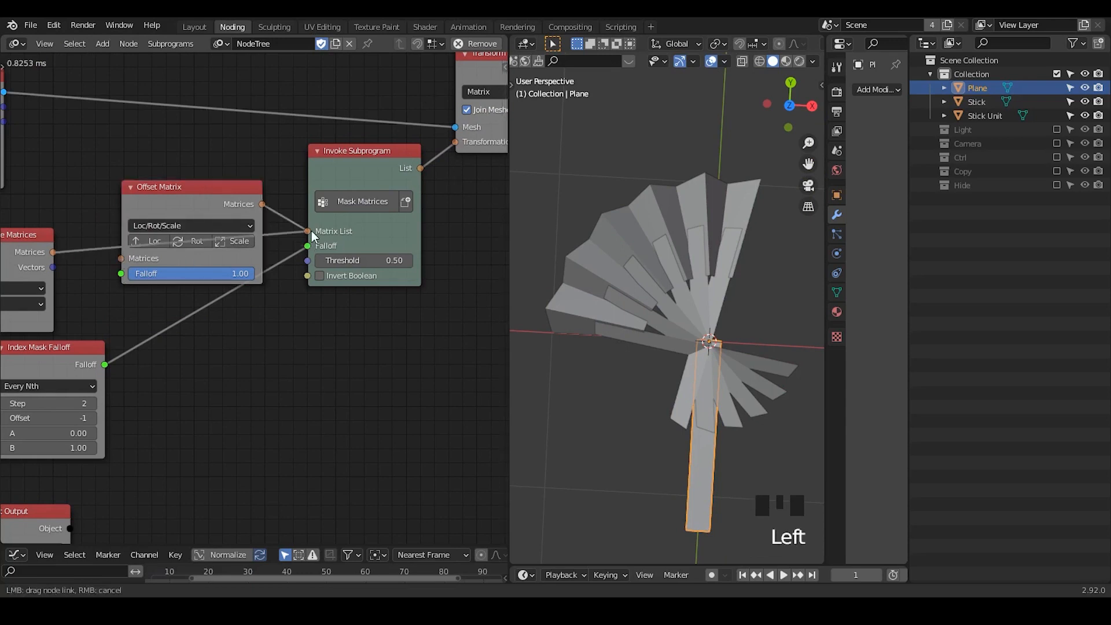
pyautogui.moveTo(149, 207); pyautogui.dragTo(402, 339)
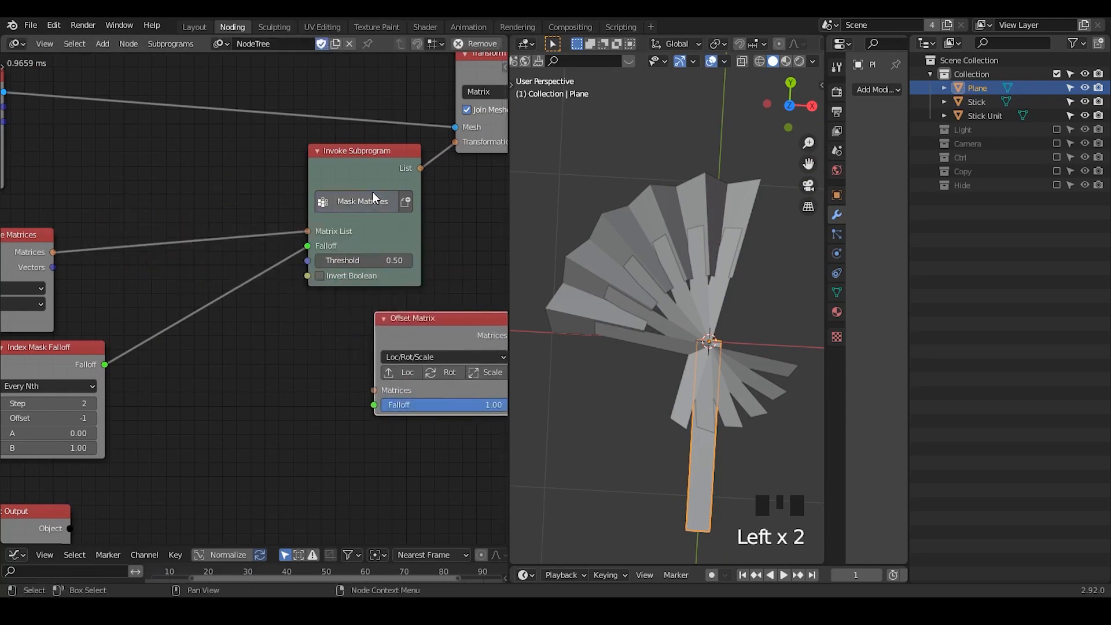
pyautogui.click(373, 161)
pyautogui.moveTo(373, 161); pyautogui.dragTo(217, 204)
pyautogui.moveTo(481, 353); pyautogui.dragTo(419, 207)
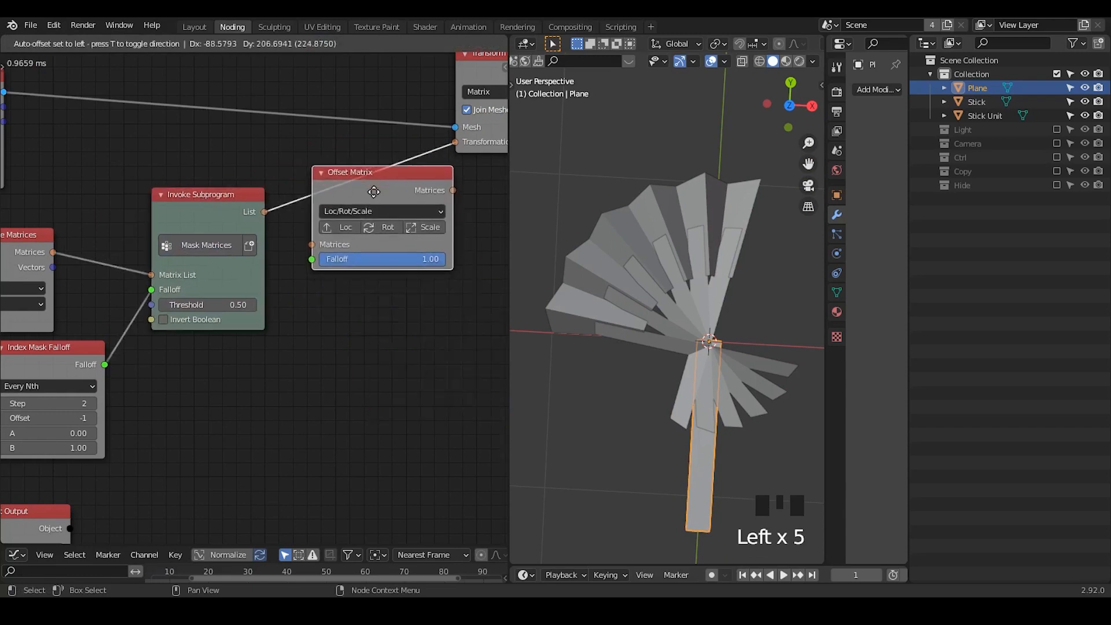
# Enable the rotation and scale offsets in the Offset Matrix node
pyautogui.click(331, 228)
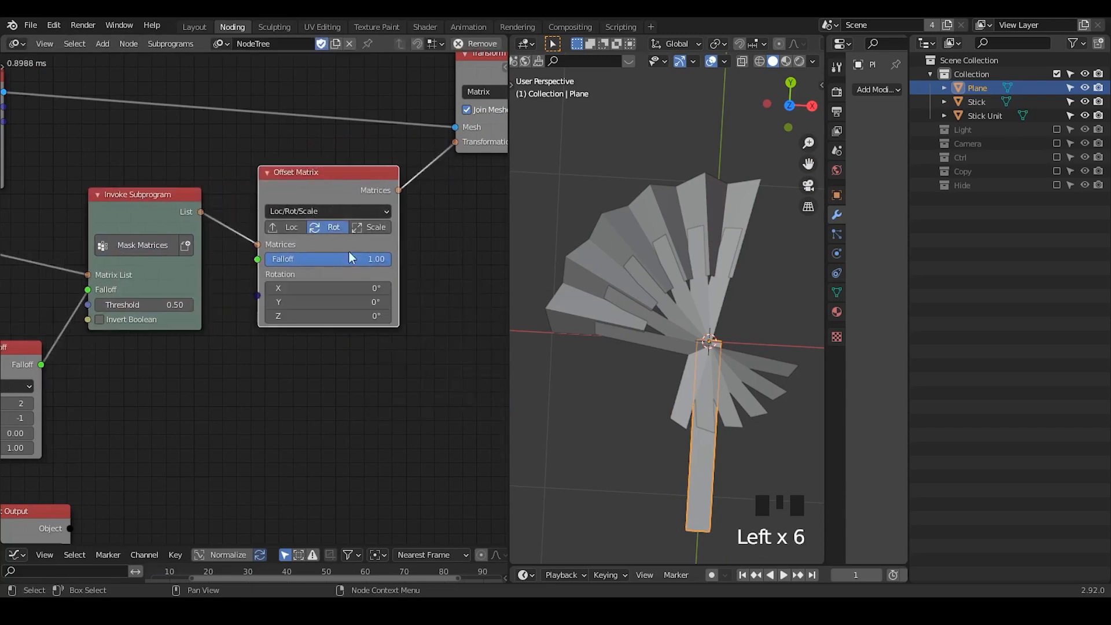
pyautogui.moveTo(339, 249); pyautogui.dragTo(357, 232, button='middle')
pyautogui.click(375, 209)
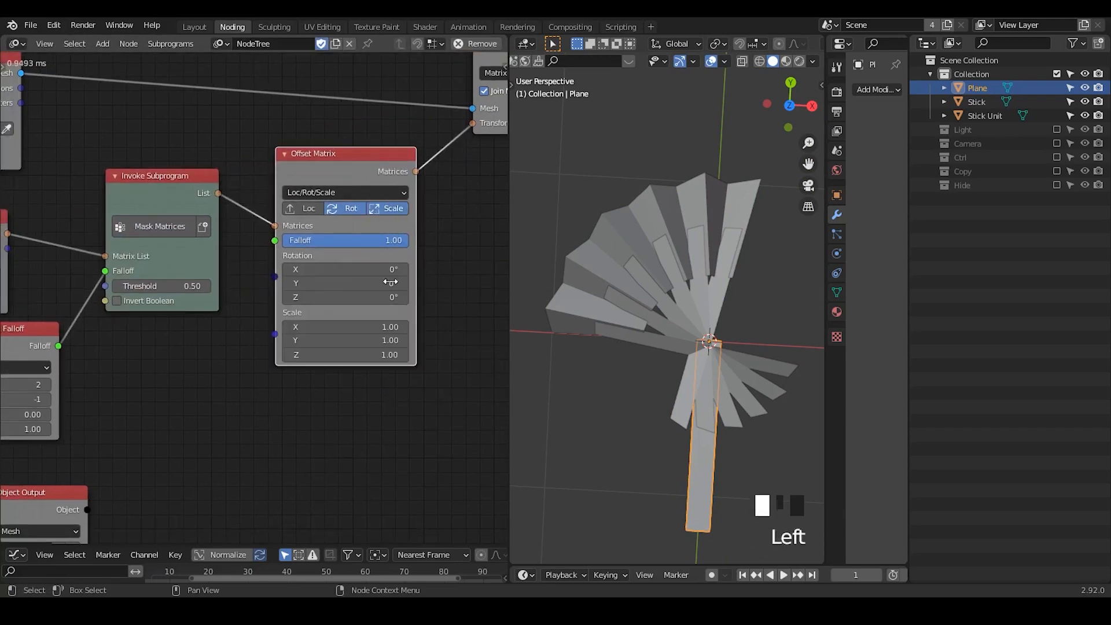
# In Edit Mode, scale the whole Plane stick mesh along X to about 0.64 of its width
pyautogui.moveTo(717, 350); pyautogui.dragTo(722, 305, button='middle')
pyautogui.keyDown('ctrl'); pyautogui.moveTo(730, 369); pyautogui.dragTo(713, 351, button='middle'); pyautogui.keyUp('ctrl')
pyautogui.press('Tab')
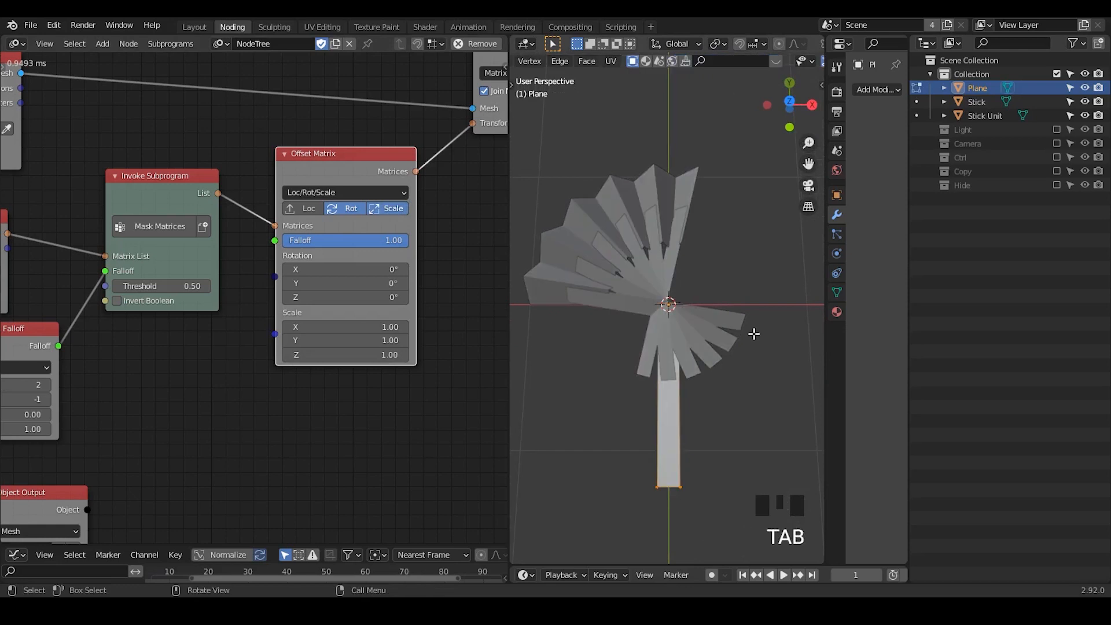
pyautogui.press('s')
pyautogui.press('Escape')
pyautogui.press('a')
pyautogui.press('s')
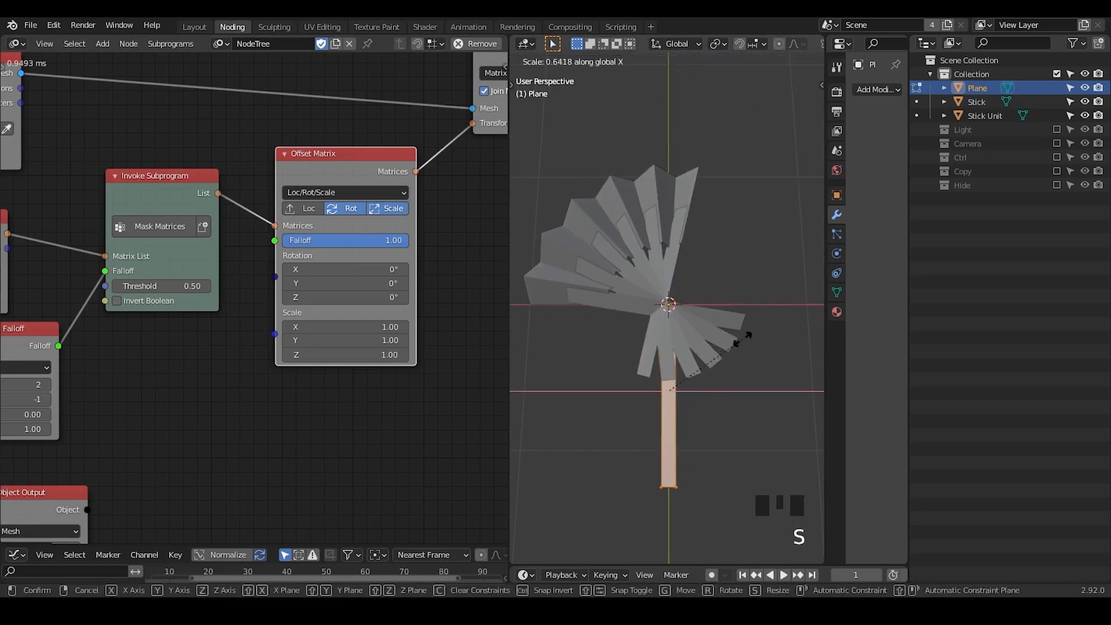
# Shorten the Plane stick by moving its lower end toward the origin, and return to Object Mode
pyautogui.click(676, 483)
pyautogui.press('g')
pyautogui.click(726, 393)
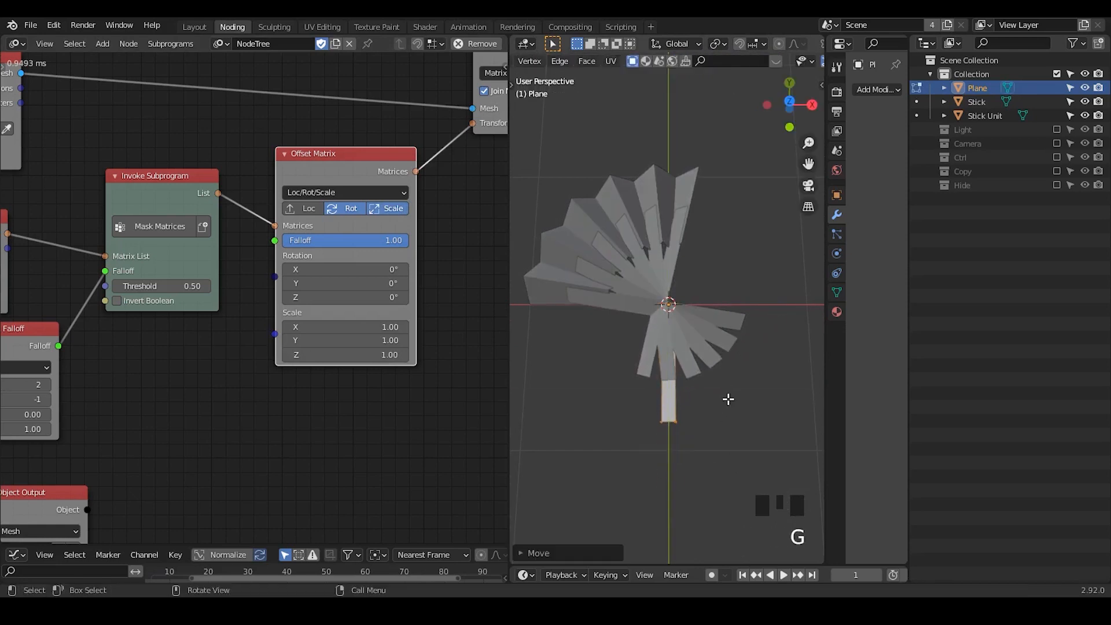
pyautogui.press('Tab')
# Move the Plane's Mesh Object Input node to the free space above the Mask Matrices node
pyautogui.moveTo(446, 243); pyautogui.dragTo(593, 251, button='middle')
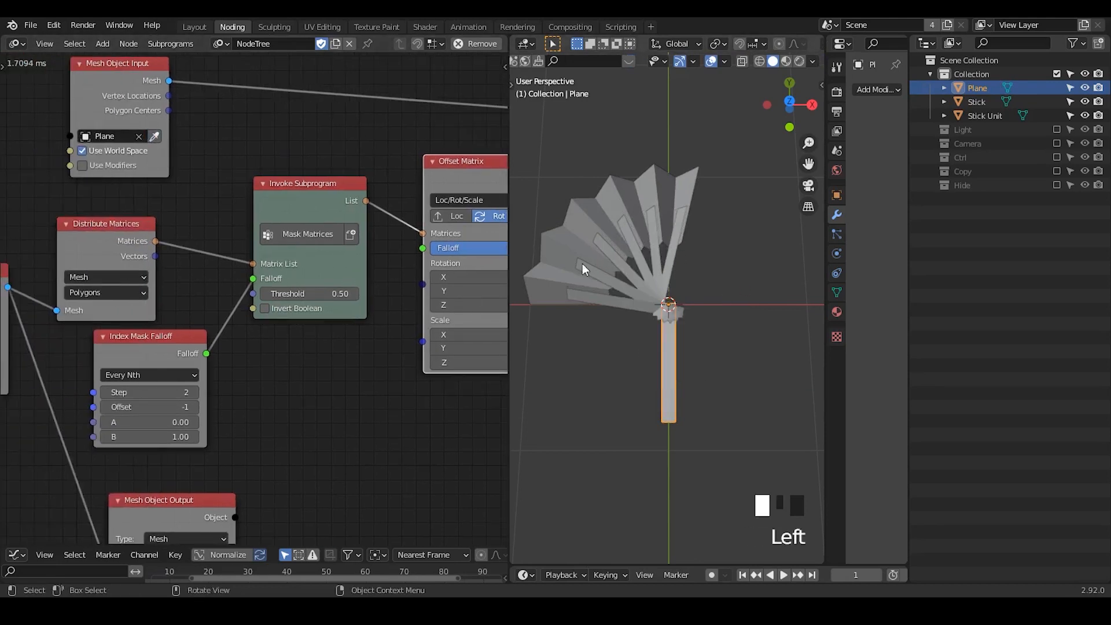
pyautogui.moveTo(347, 275); pyautogui.dragTo(270, 300, button='middle')
pyautogui.moveTo(48, 123); pyautogui.dragTo(166, 95)
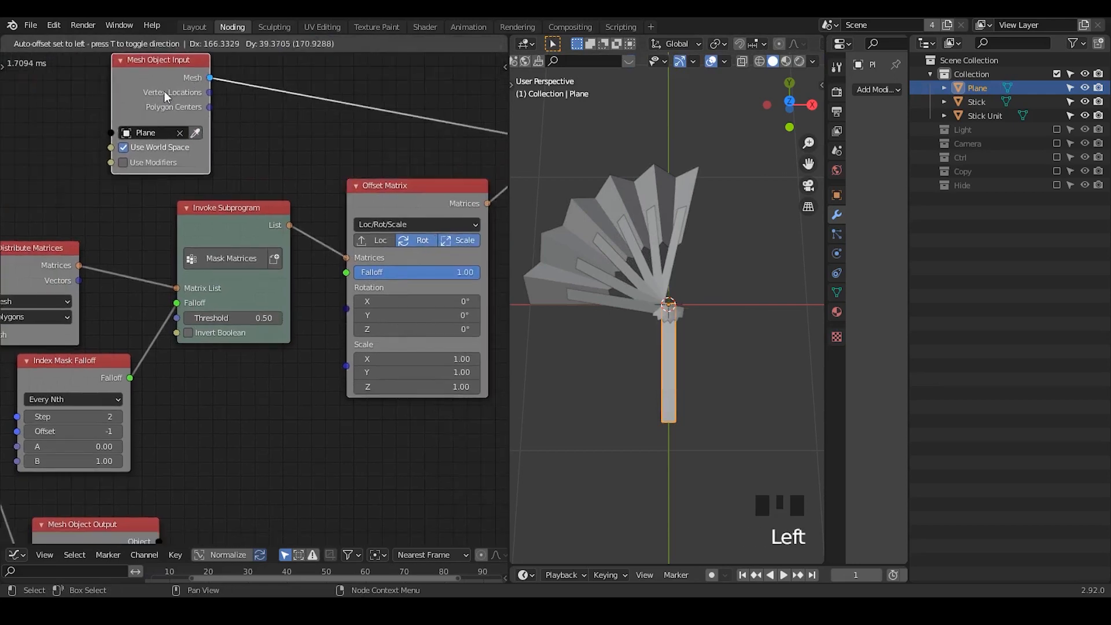
# Try a uniform scale of 1.06 on all three axes of the Offset Matrix node
pyautogui.click(417, 358)
pyautogui.moveTo(417, 359); pyautogui.dragTo(430, 393)
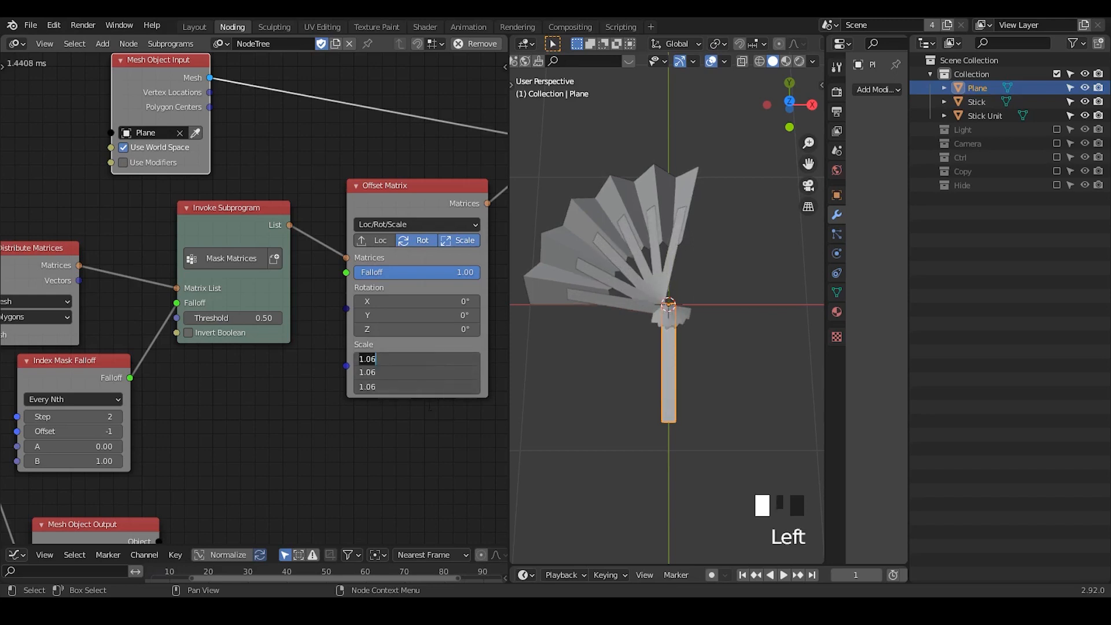
pyautogui.press('Escape')
# Try a Z rotation on the Offset Matrix node, and reset it to 0°
pyautogui.moveTo(410, 335); pyautogui.dragTo(370, 305, button='middle')
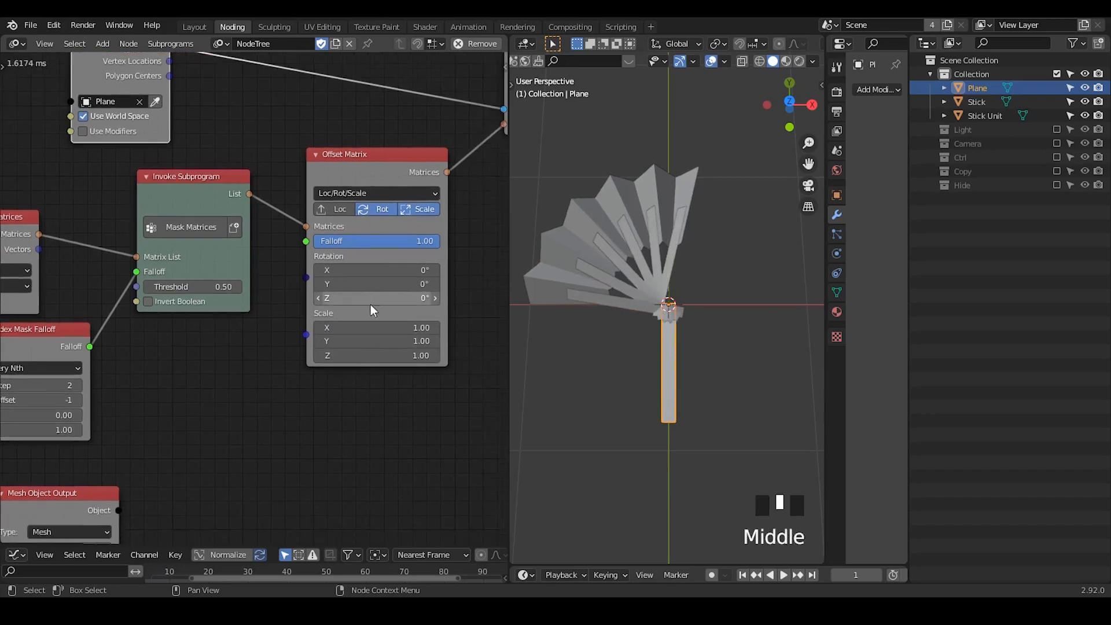
pyautogui.click(380, 177)
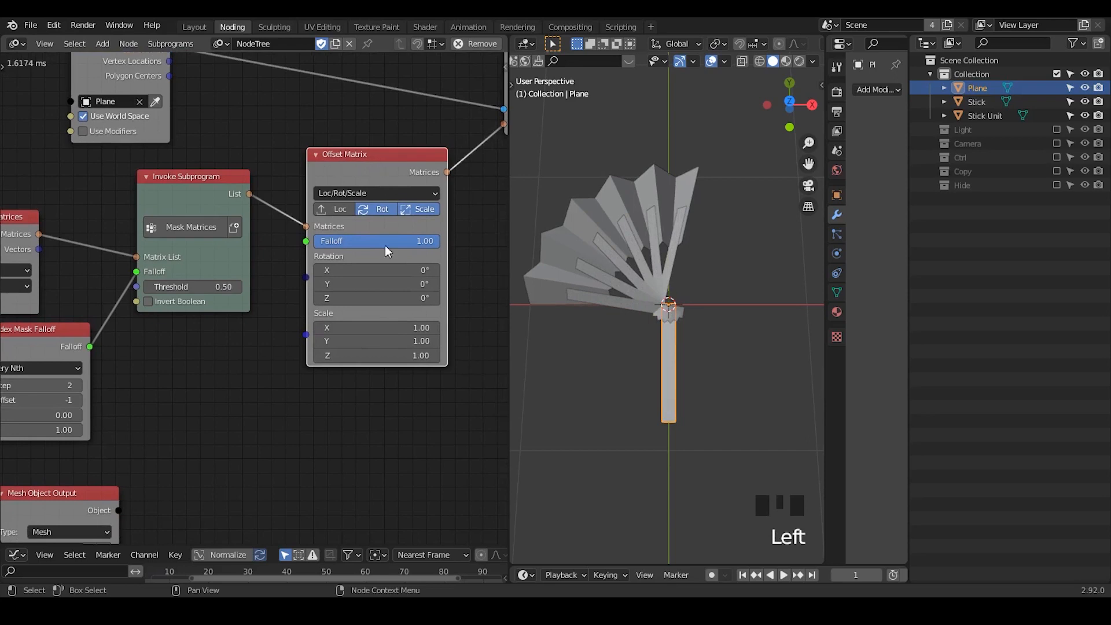
pyautogui.moveTo(385, 297); pyautogui.dragTo(392, 297)
pyautogui.click(391, 297)
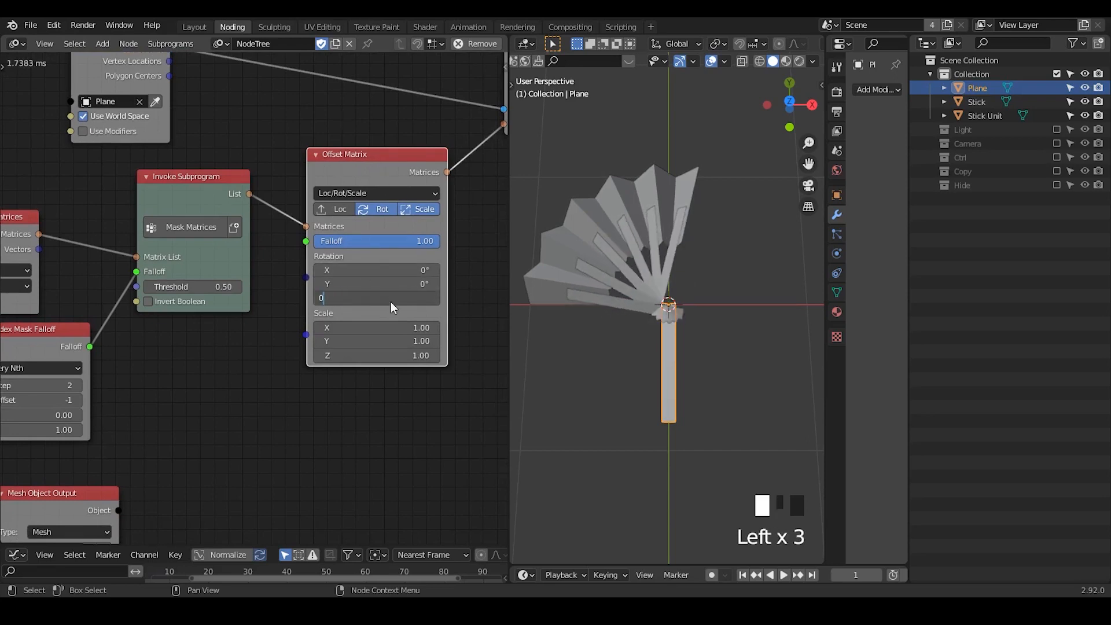
pyautogui.press('Return')
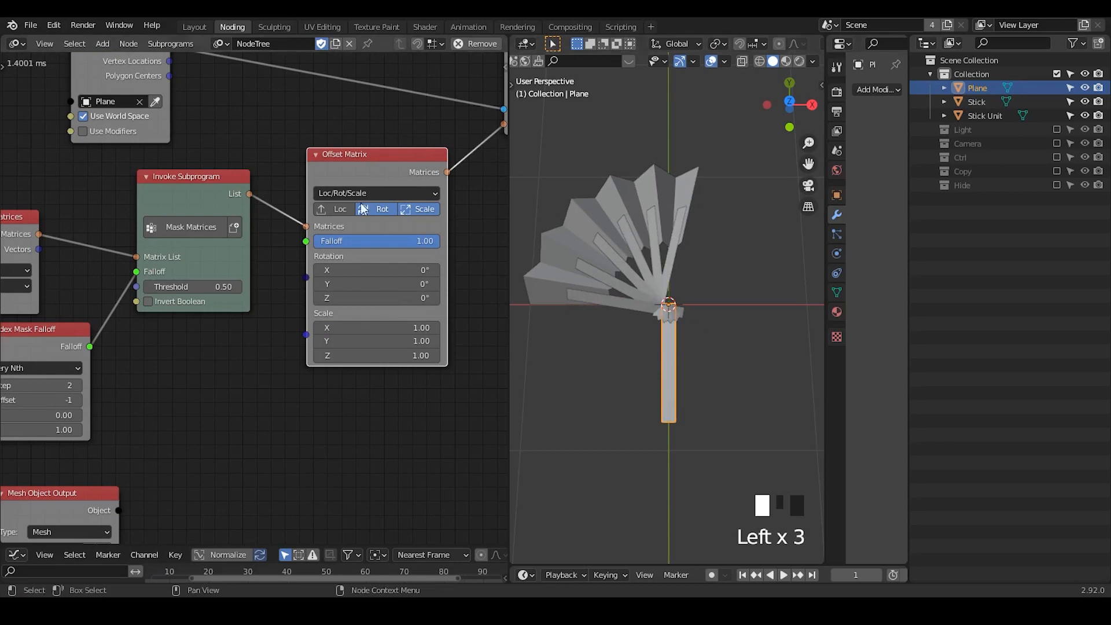
# Shift the Circle Mesh node slightly and set its Start Angle to 0.78 to open the fan wider
pyautogui.moveTo(69, 297); pyautogui.dragTo(449, 258, button='middle')
pyautogui.moveTo(136, 293); pyautogui.dragTo(139, 294, button='middle')
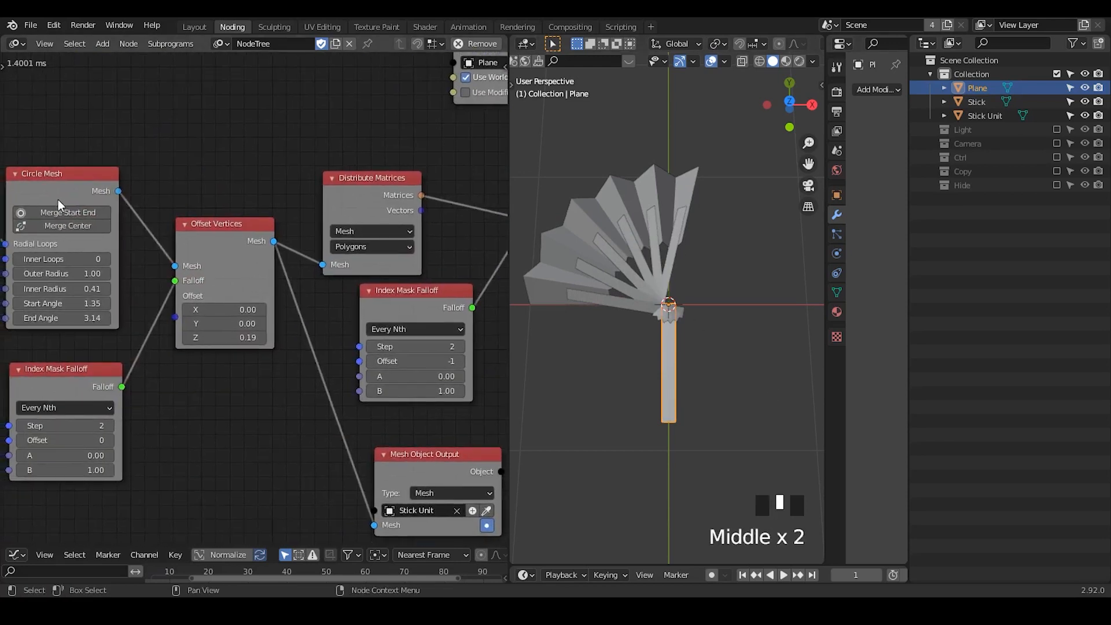
pyautogui.moveTo(60, 204); pyautogui.dragTo(71, 197)
pyautogui.moveTo(75, 297)
pyautogui.mouseDown()
pyautogui.moveTo(121, 296)
pyautogui.moveTo(57, 297)
pyautogui.mouseUp()
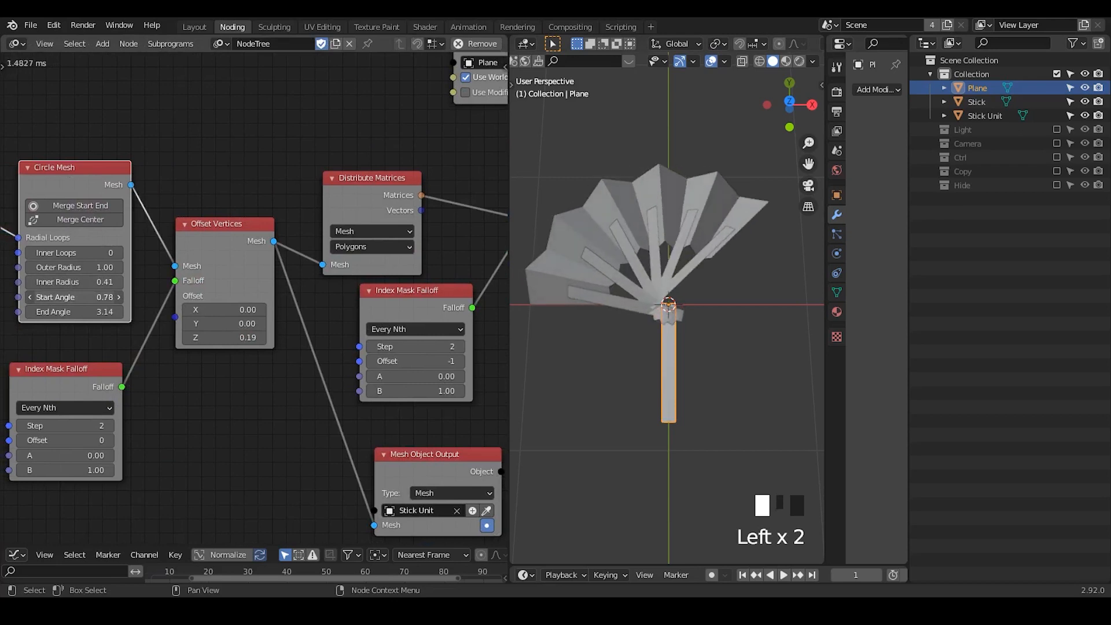
pyautogui.click(680, 298)
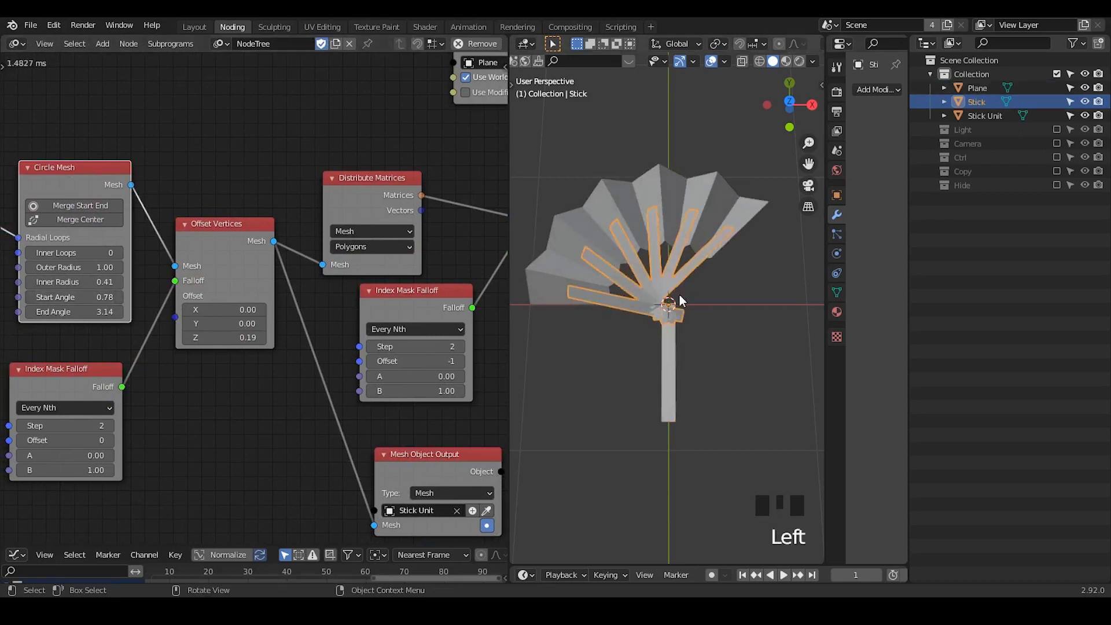
pyautogui.click(721, 300)
pyautogui.moveTo(721, 300); pyautogui.dragTo(748, 341, button='middle')
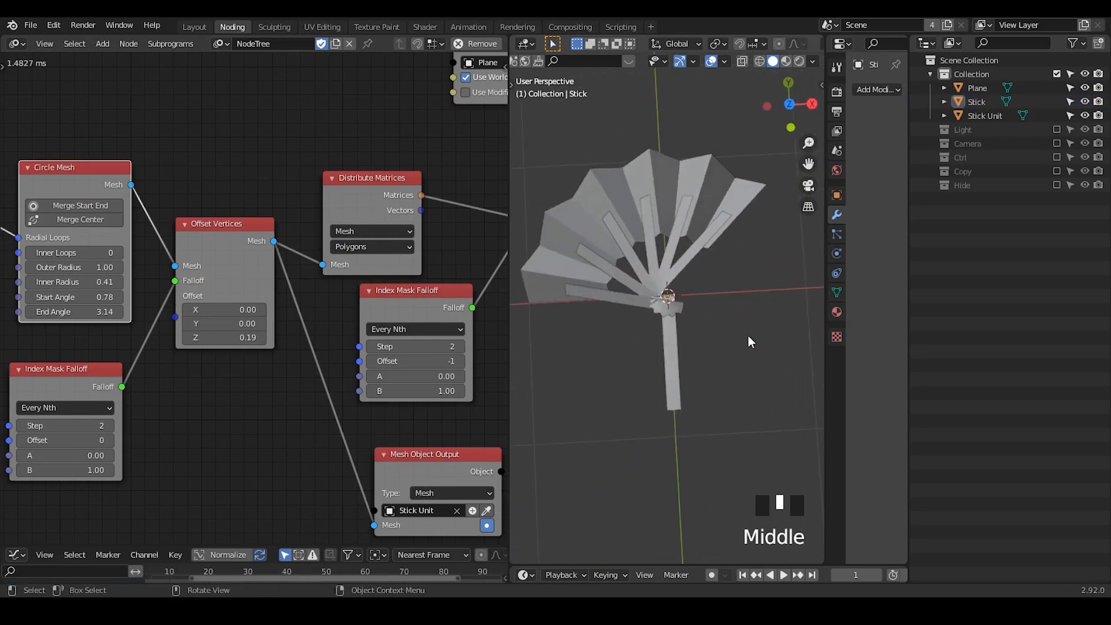
# Set the Offset Matrix node's Z rotation to about 6.3°
pyautogui.moveTo(488, 254); pyautogui.dragTo(227, 258, button='middle')
pyautogui.moveTo(423, 272); pyautogui.dragTo(244, 273, button='middle')
pyautogui.moveTo(333, 269); pyautogui.dragTo(349, 269)
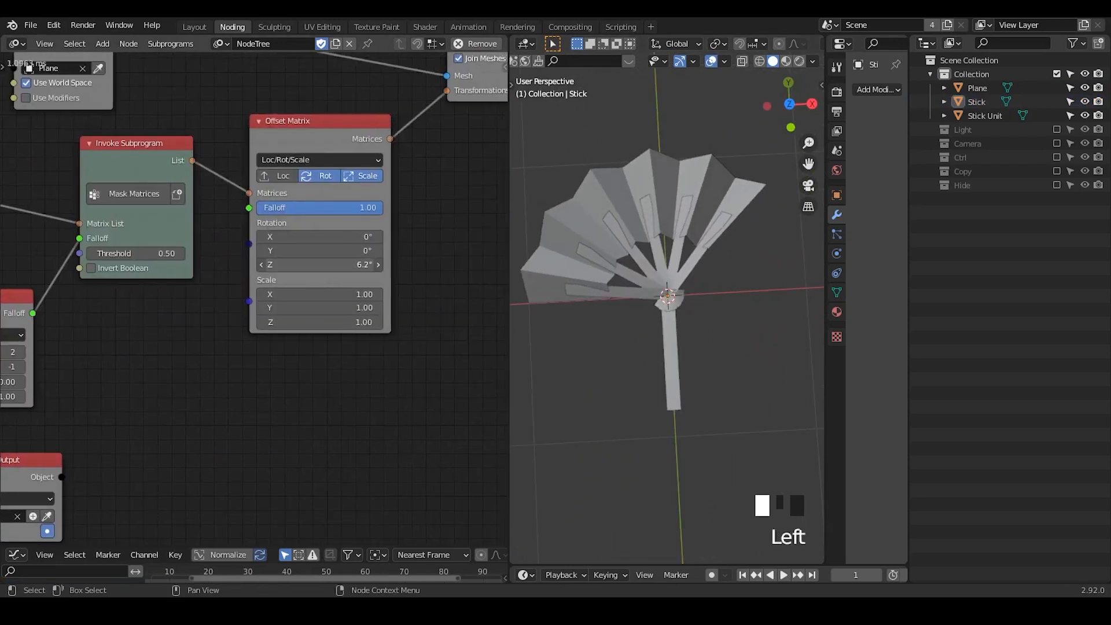
# Move the source Plane stick in the negative Y direction, clear of the fan
pyautogui.click(666, 335)
pyautogui.press('g')
pyautogui.press('g')
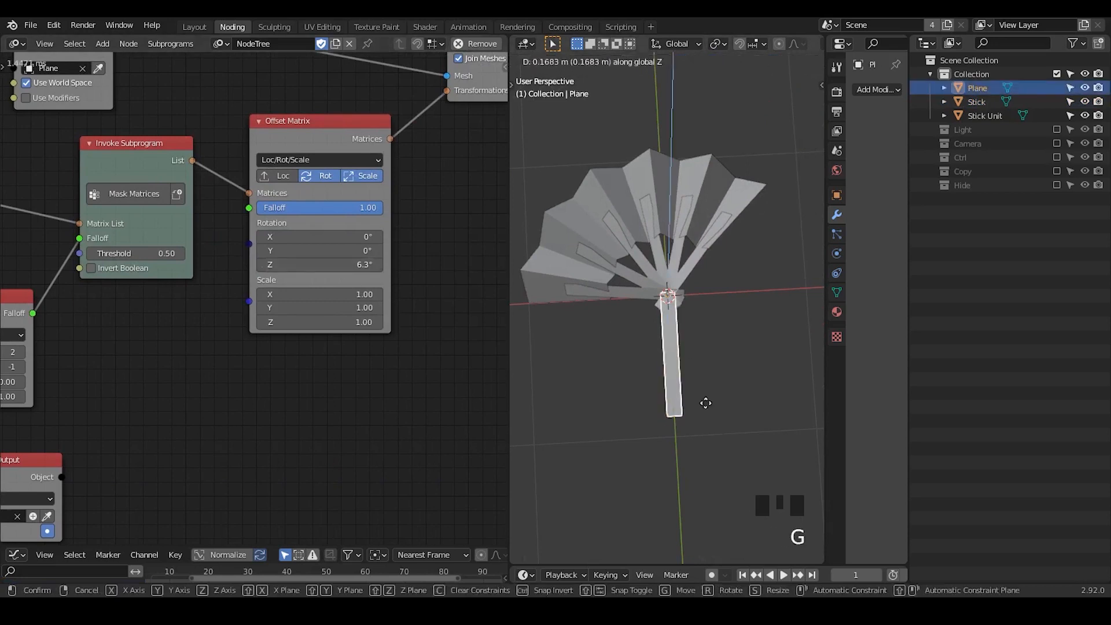
pyautogui.click(693, 457)
# Sketch freehand annotation strokes around the fan's pivot and erase them
pyautogui.moveTo(103, 144); pyautogui.dragTo(225, 227, button='middle')
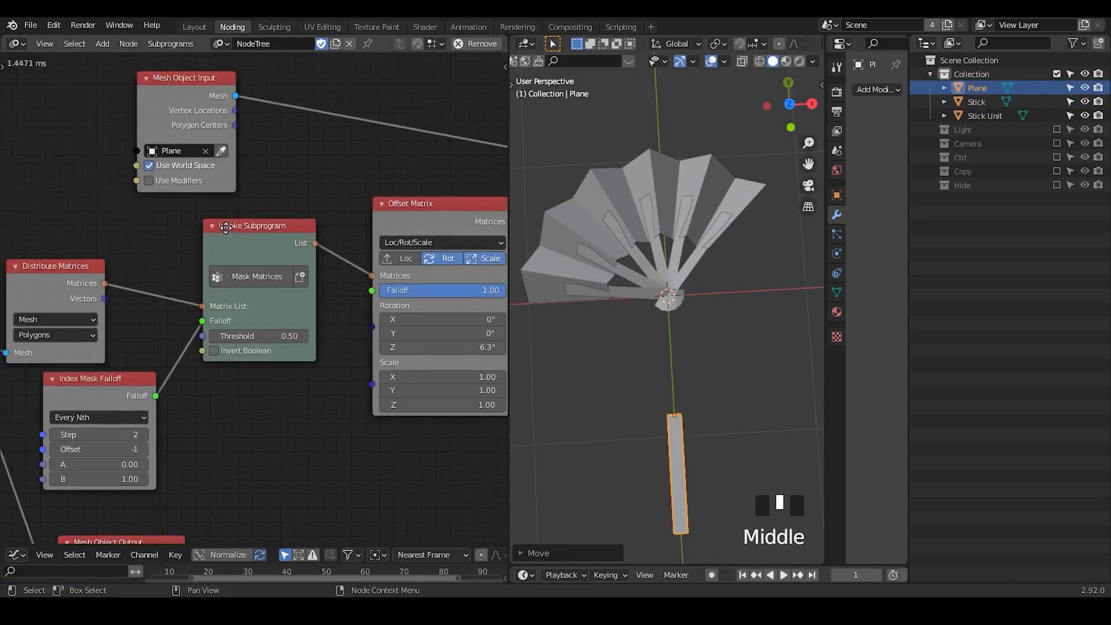
pyautogui.click(322, 266)
pyautogui.moveTo(322, 266); pyautogui.dragTo(144, 231, button='middle')
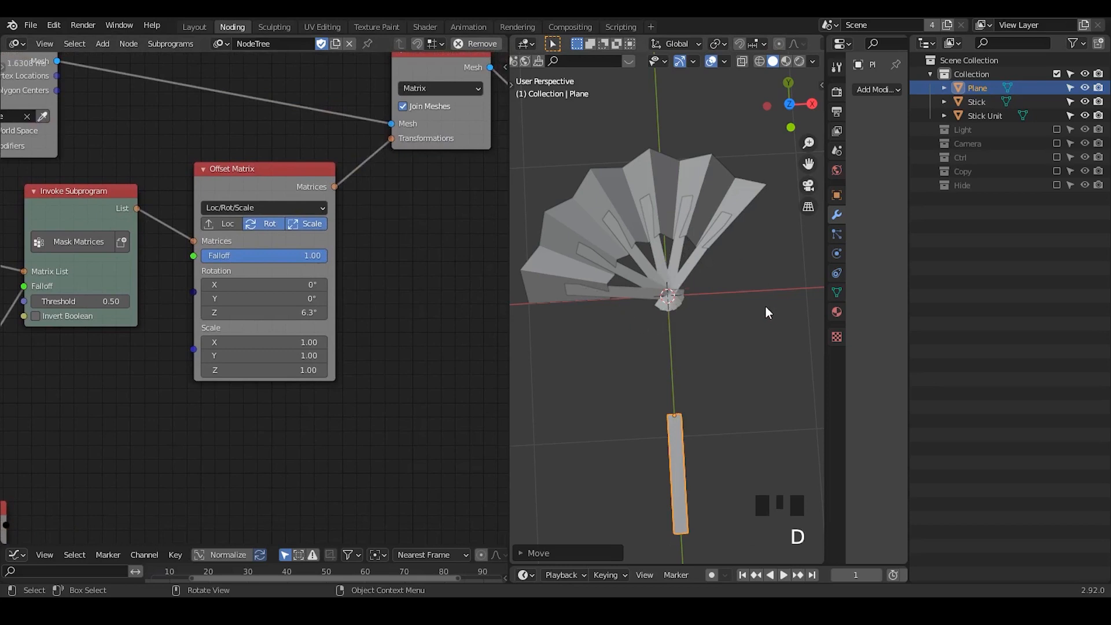
pyautogui.moveTo(730, 221); pyautogui.dragTo(733, 227)
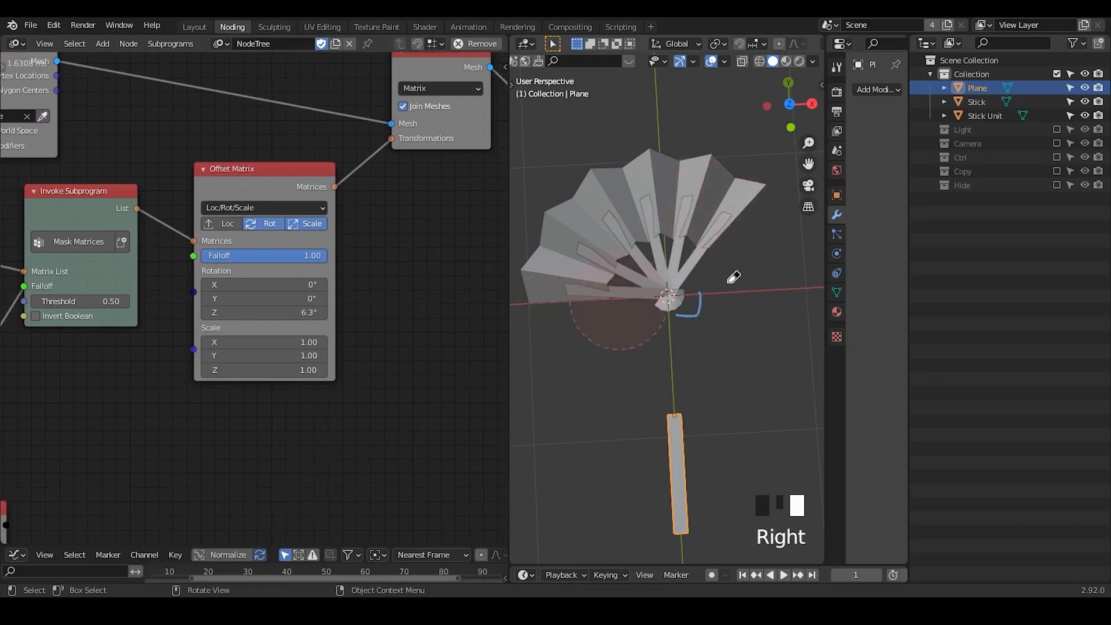
# Set the Offset Matrix node's Z rotation to 5.3°, move the node up slightly, and enable its Loc offset
pyautogui.moveTo(260, 312)
pyautogui.mouseDown()
pyautogui.moveTo(277, 313)
pyautogui.moveTo(260, 312)
pyautogui.mouseUp()
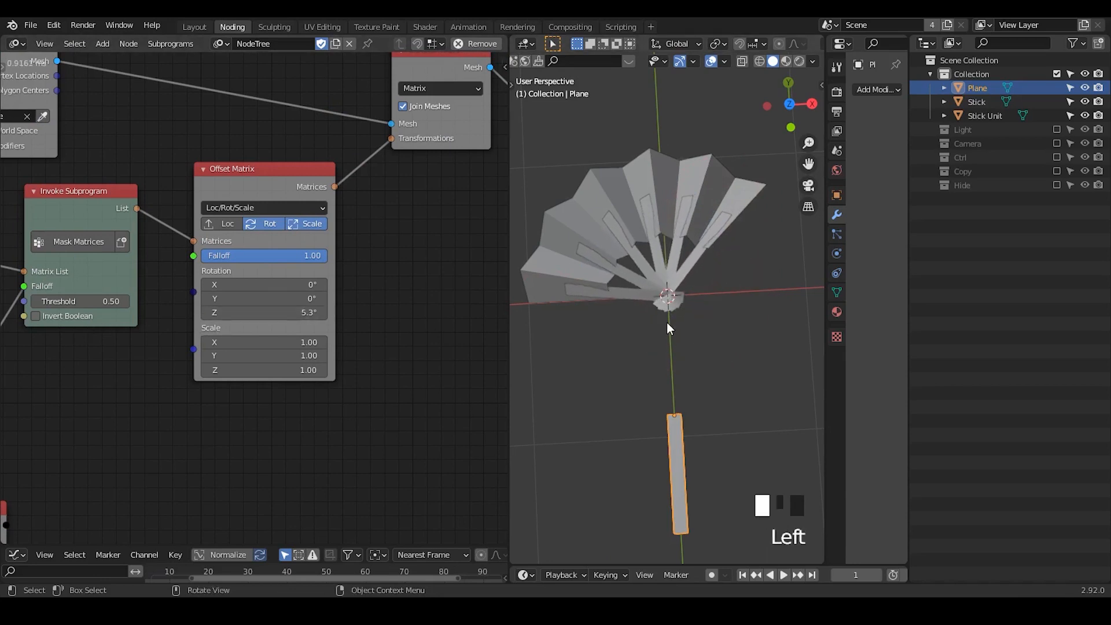
pyautogui.moveTo(667, 322); pyautogui.dragTo(657, 287, button='middle')
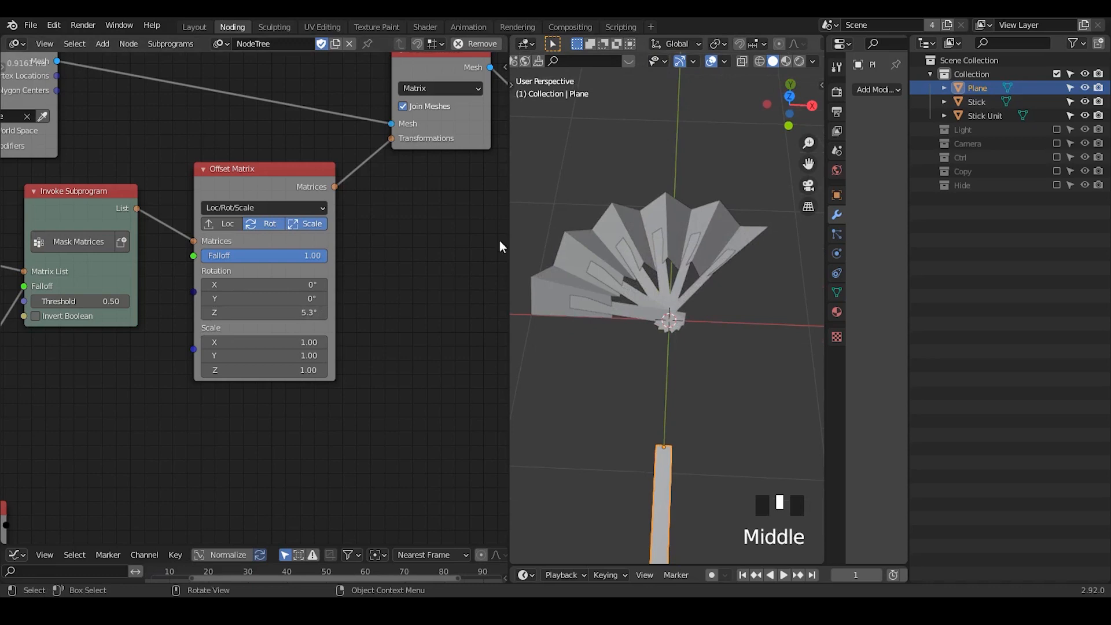
pyautogui.moveTo(262, 194); pyautogui.dragTo(261, 172)
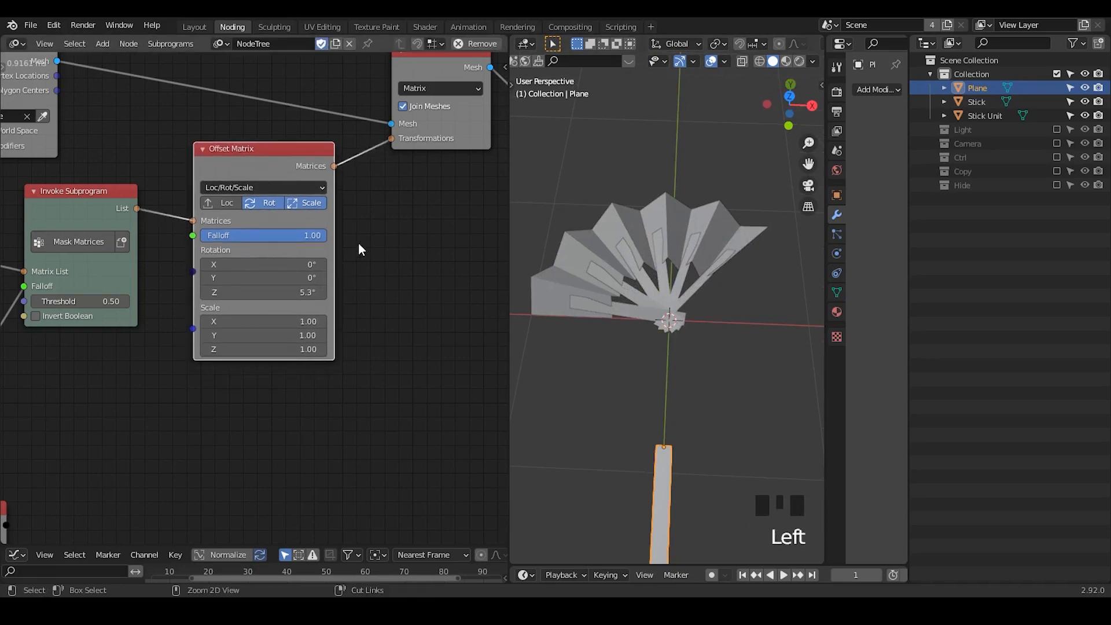
pyautogui.click(227, 203)
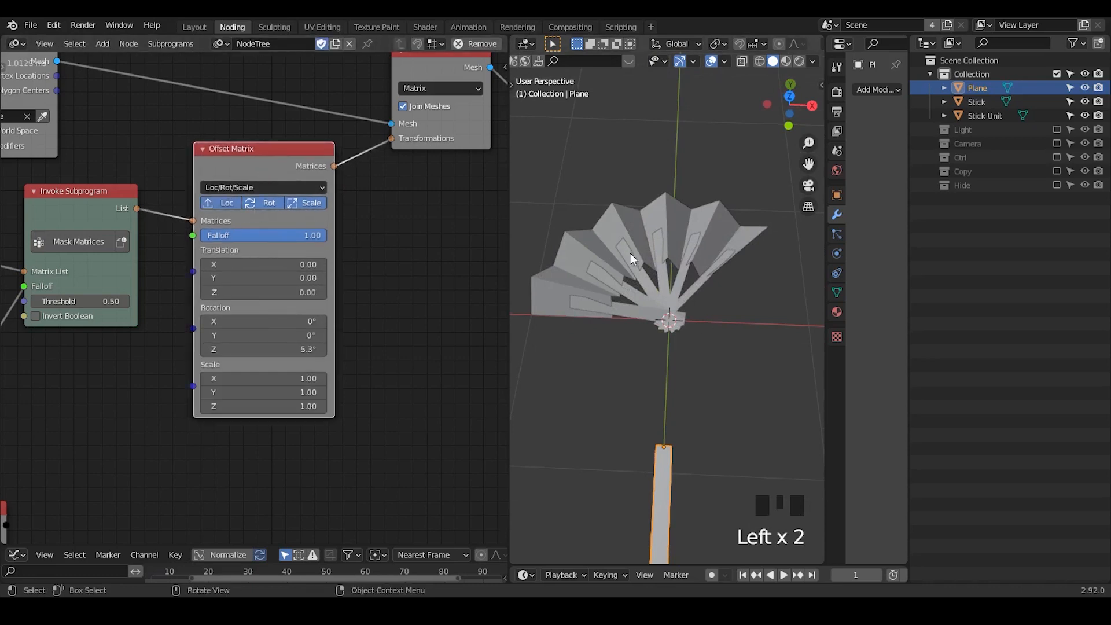
# Try Z and Y translation offsets on the Offset Matrix node, and reset both to 0
pyautogui.moveTo(264, 293)
pyautogui.keyDown('shift'); pyautogui.mouseDown()
pyautogui.moveTo(265, 278)
pyautogui.moveTo(281, 278)
pyautogui.moveTo(261, 278)
pyautogui.mouseUp(); pyautogui.keyUp('shift')
pyautogui.click(264, 293)
pyautogui.write('0')
pyautogui.press('Return')
pyautogui.click(255, 278)
pyautogui.write('0')
pyautogui.press('Return')
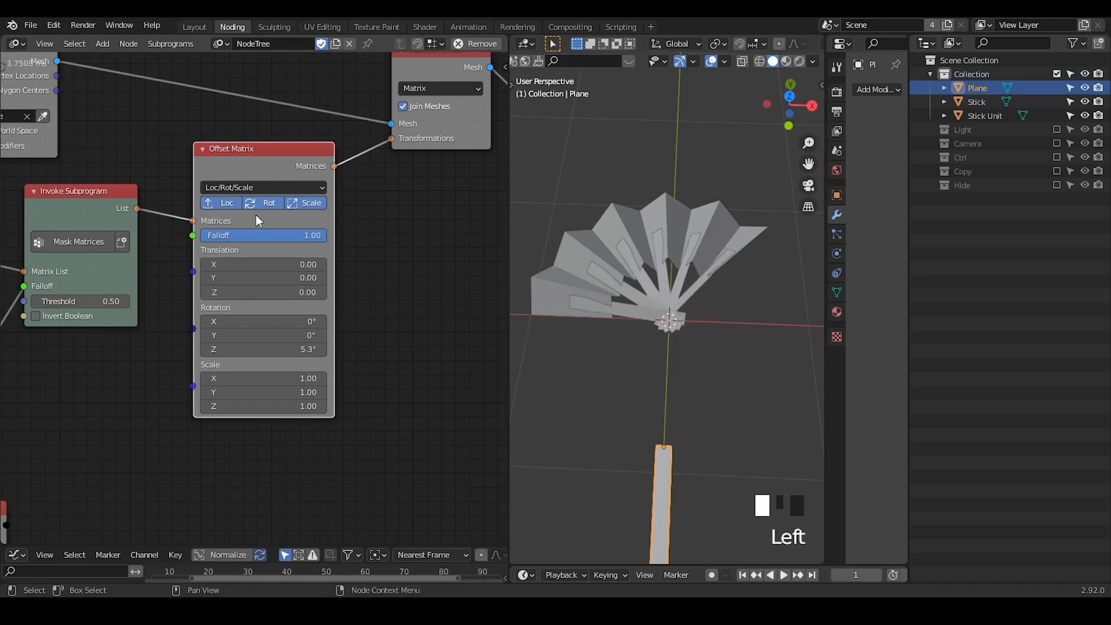
# In the Offset Matrix's advanced settings, set Rotation to Local Axis - Local Pivot and Translation to Local Axis
pyautogui.press('u')
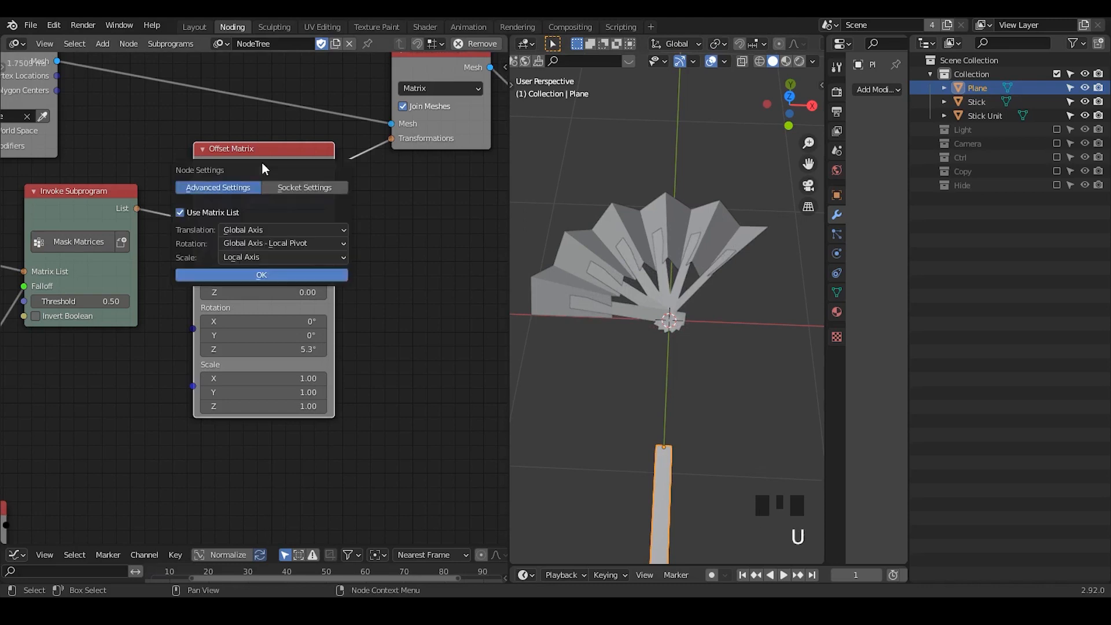
pyautogui.click(257, 245)
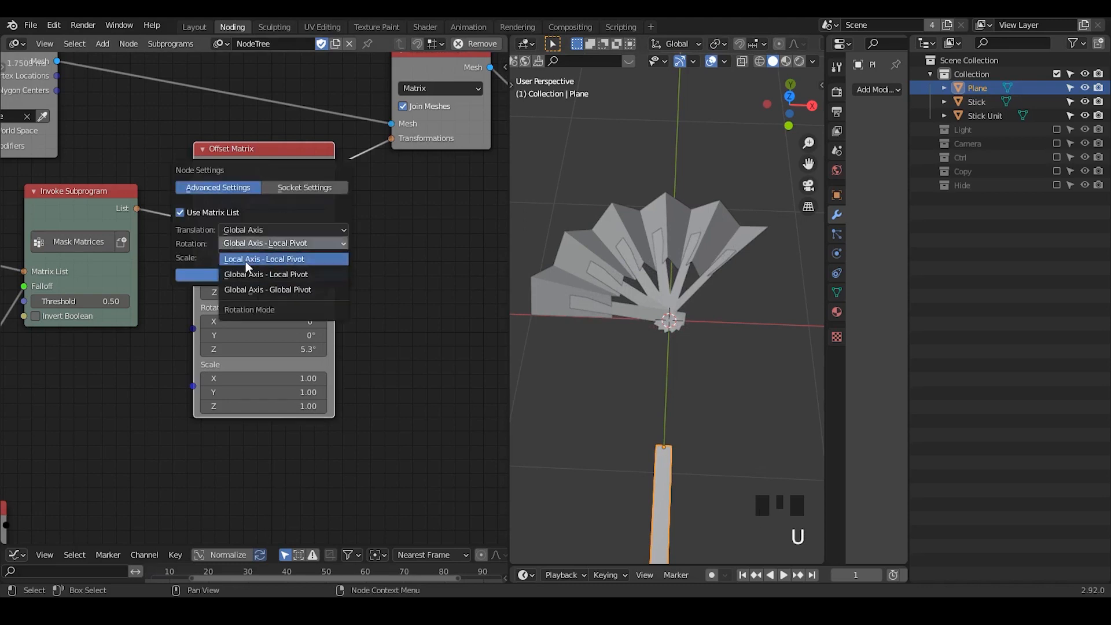
pyautogui.click(245, 262)
pyautogui.click(253, 228)
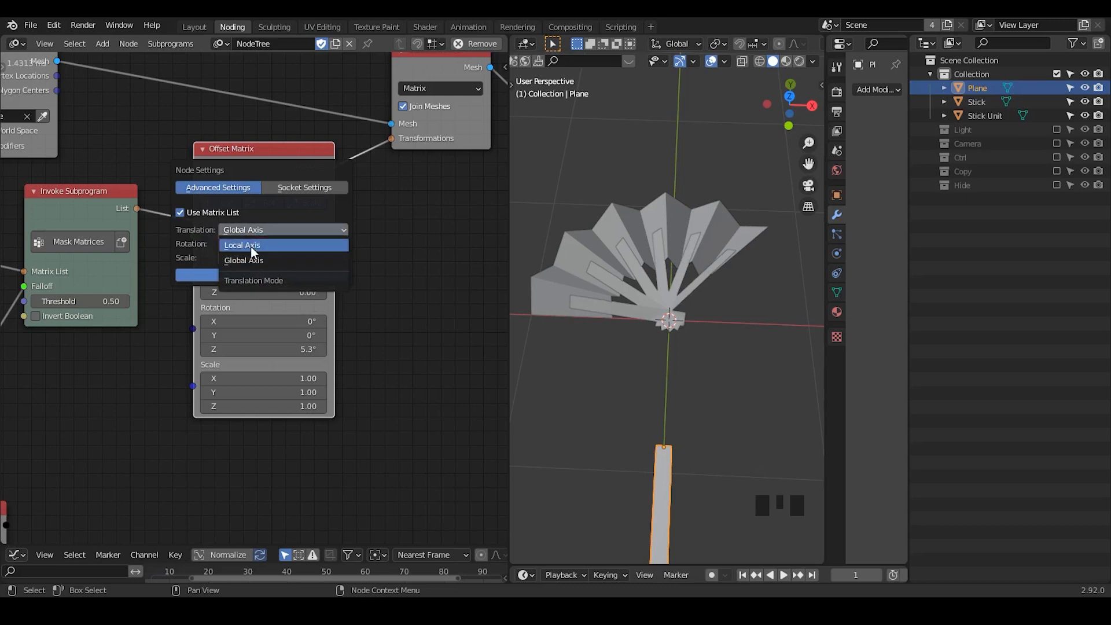
pyautogui.click(251, 246)
pyautogui.click(262, 273)
# Set the Offset Matrix node's Z translation to -0.04
pyautogui.keyDown('shift'); pyautogui.moveTo(274, 291); pyautogui.dragTo(252, 291); pyautogui.keyUp('shift')
pyautogui.keyDown('shift'); pyautogui.click(273, 292); pyautogui.keyUp('shift')
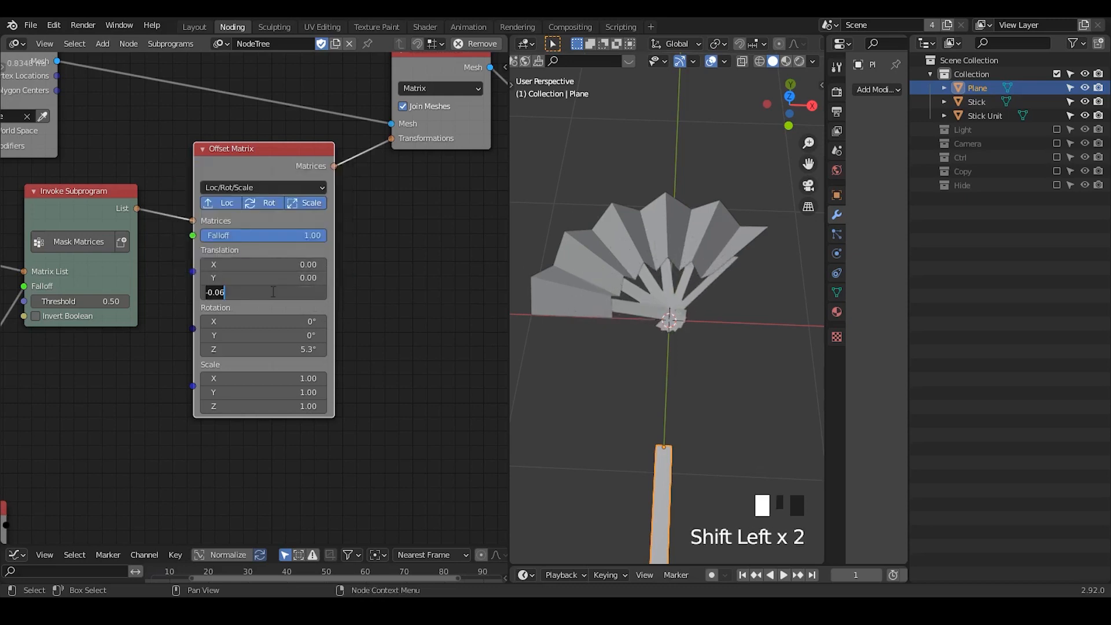
pyautogui.keyDown('shift'); pyautogui.click(273, 292); pyautogui.keyUp('shift')
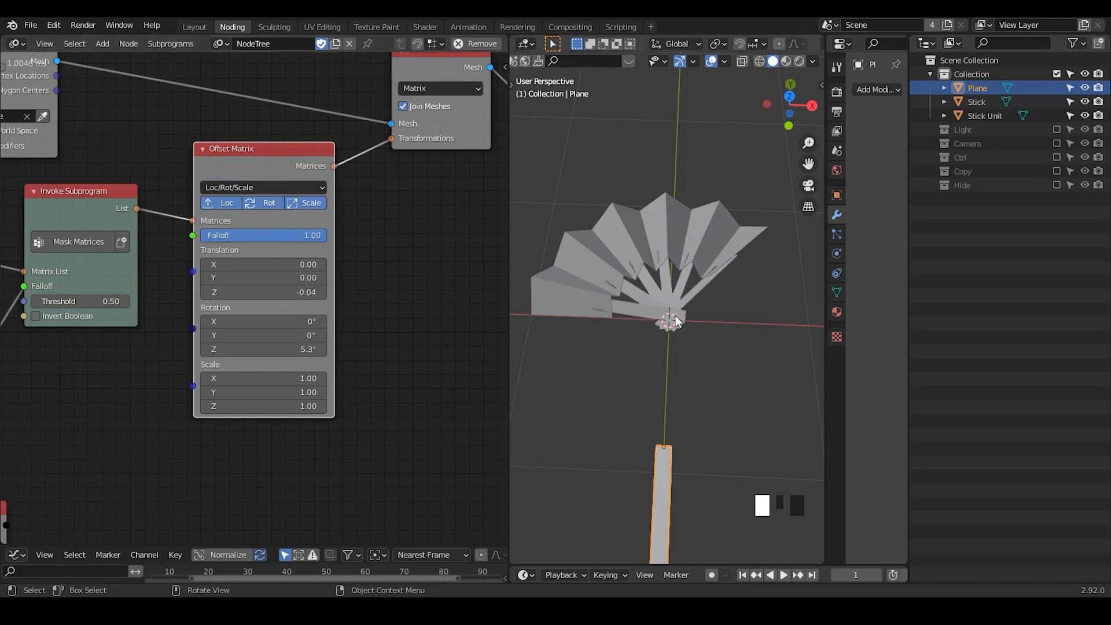
pyautogui.moveTo(675, 315); pyautogui.dragTo(660, 289, button='middle')
pyautogui.click(641, 312)
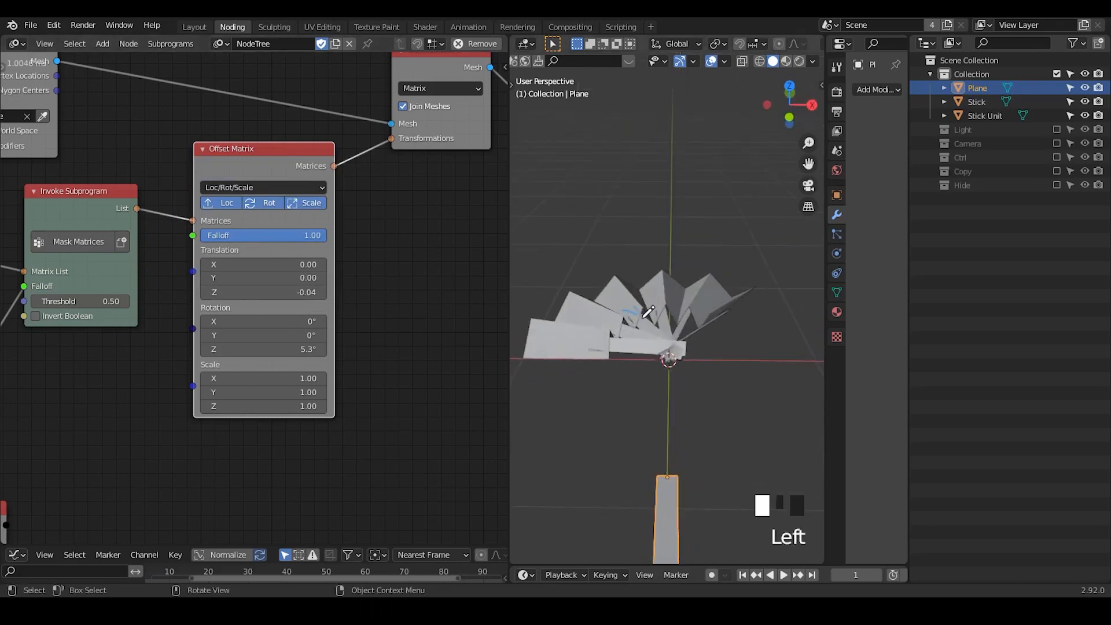
pyautogui.moveTo(700, 315); pyautogui.dragTo(700, 371, button='middle')
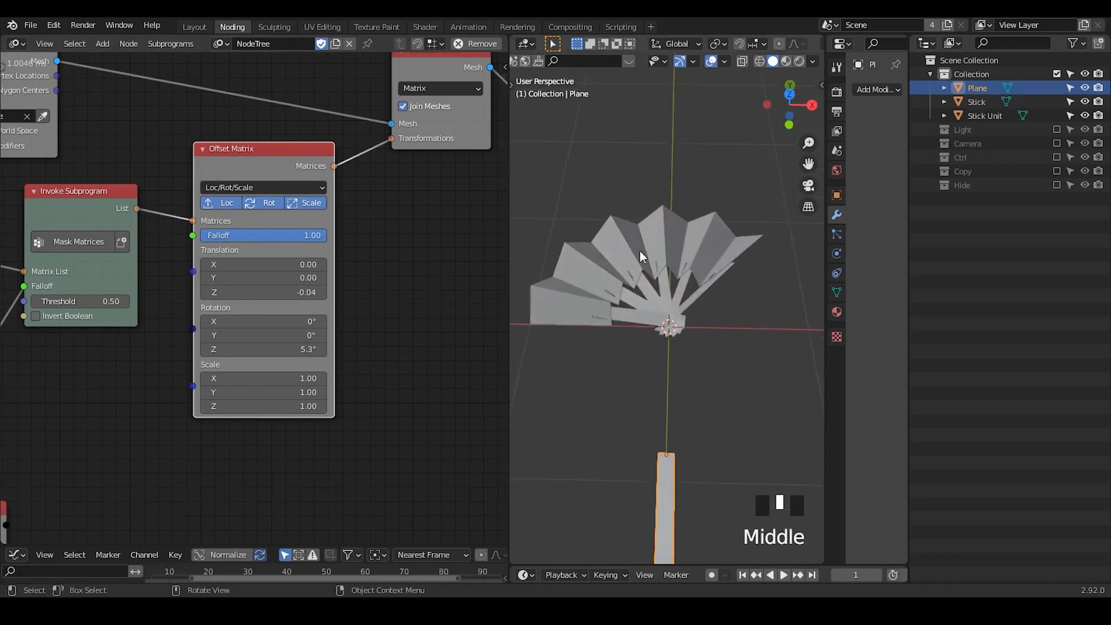
# Try a Y translation of 0.06 on the Offset Matrix node, and reset it to 0
pyautogui.keyDown('shift'); pyautogui.moveTo(237, 277); pyautogui.dragTo(248, 277); pyautogui.keyUp('shift')
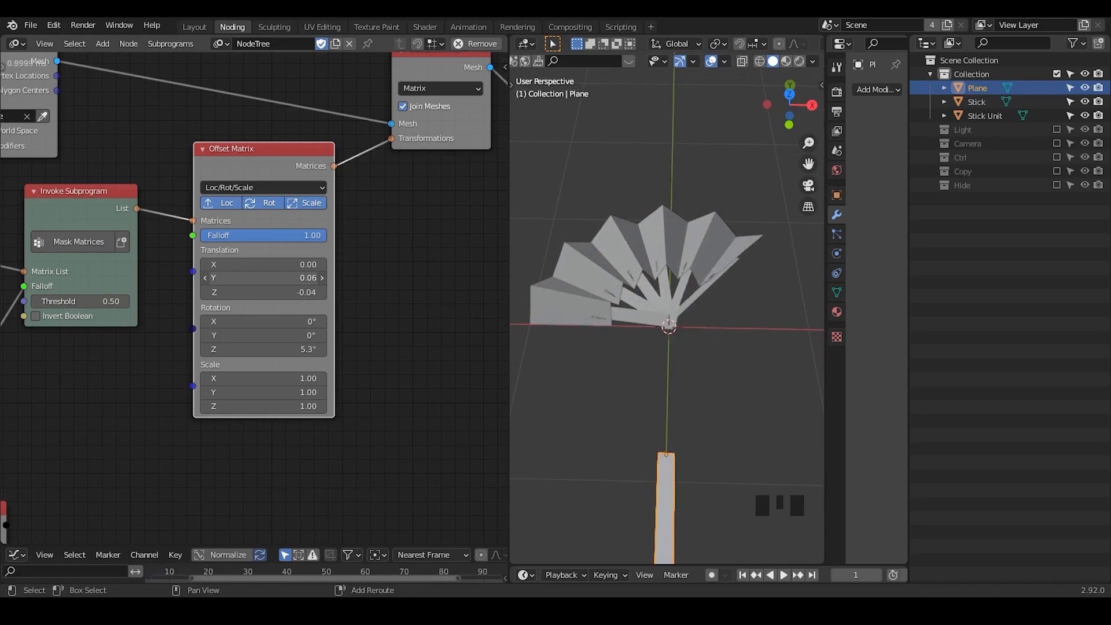
pyautogui.click(256, 272)
pyautogui.write('-')
pyautogui.press('Return')
pyautogui.keyDown('shift'); pyautogui.click(256, 264); pyautogui.keyUp('shift')
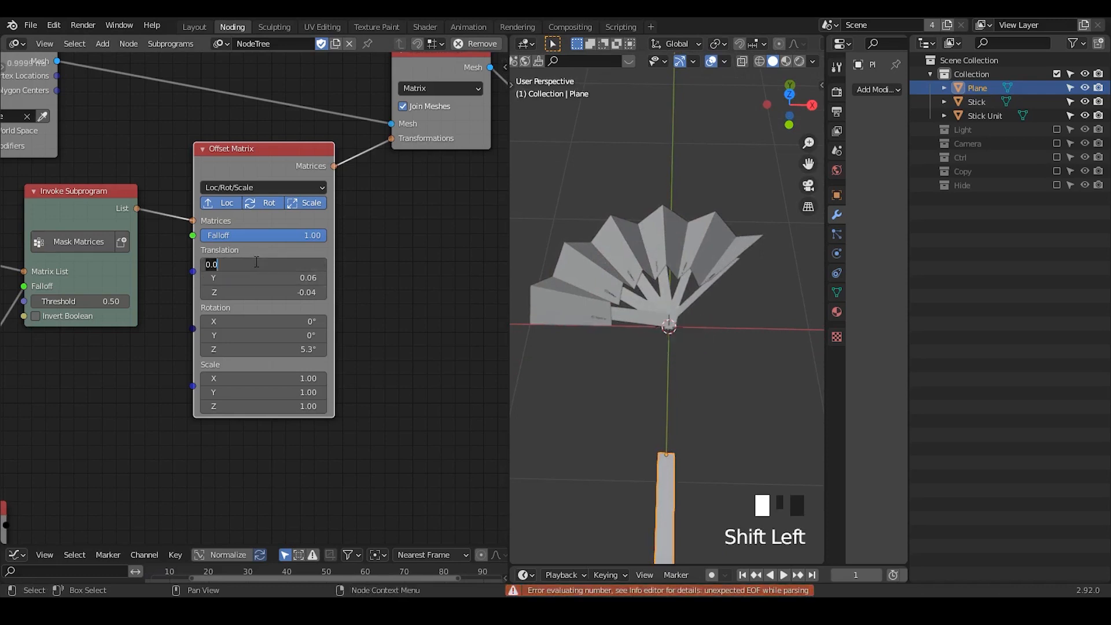
pyautogui.click(296, 279)
pyautogui.write('0')
pyautogui.press('Return')
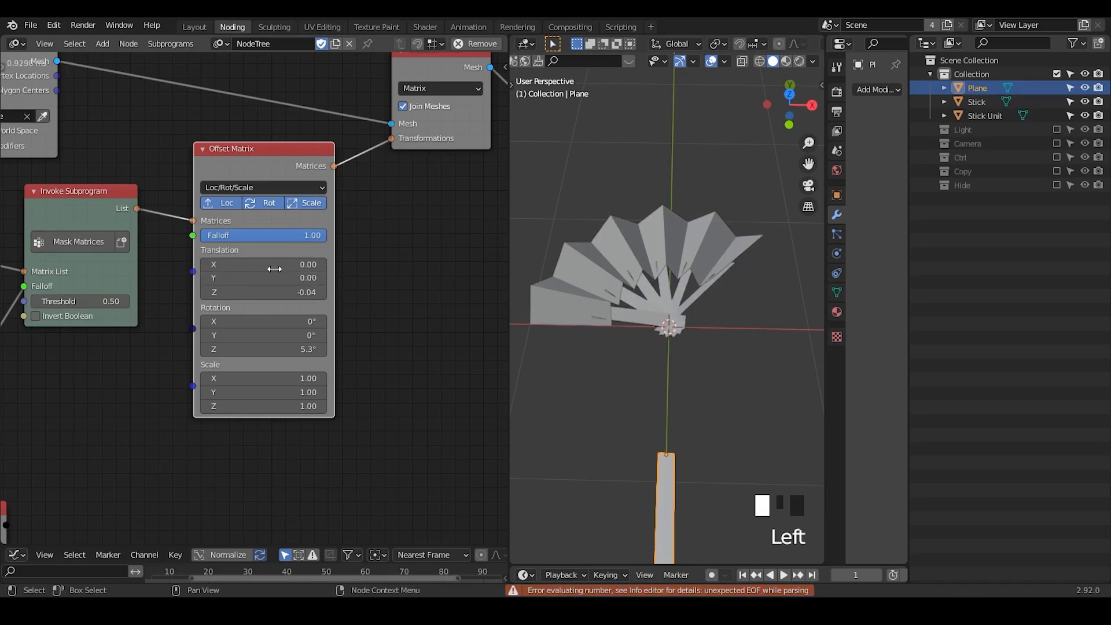
# Set the Offset Matrix node's X translation to 0.01 and its Z rotation to 4.1°
pyautogui.moveTo(275, 265)
pyautogui.keyDown('shift'); pyautogui.mouseDown()
pyautogui.moveTo(284, 266)
pyautogui.moveTo(275, 266)
pyautogui.mouseUp(); pyautogui.keyUp('shift')
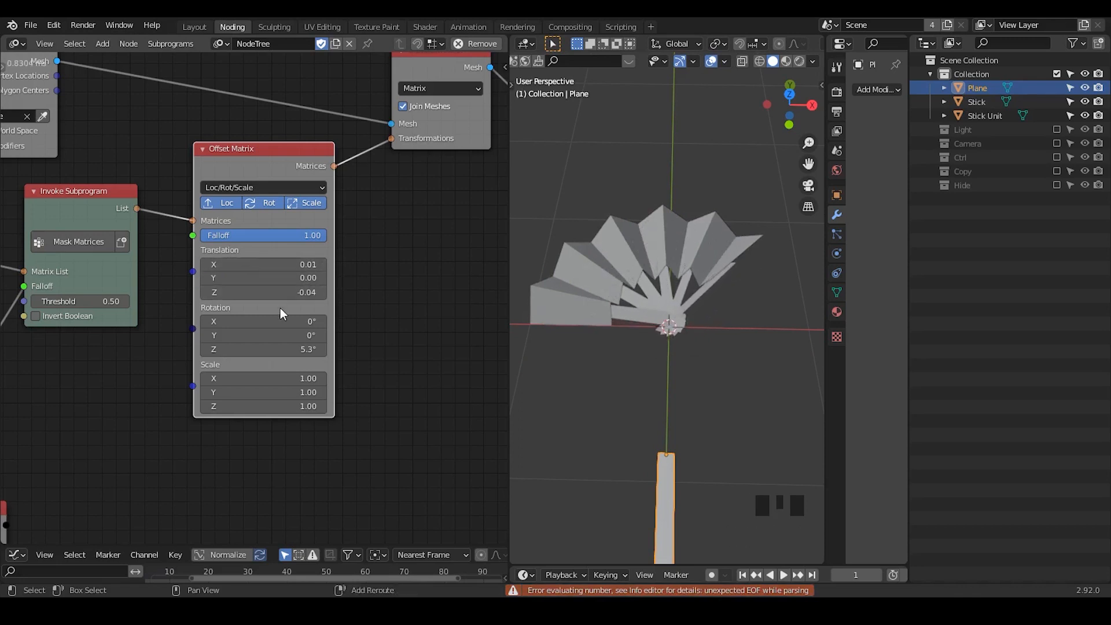
pyautogui.keyDown('shift'); pyautogui.moveTo(280, 350); pyautogui.dragTo(272, 350); pyautogui.keyUp('shift')
pyautogui.moveTo(785, 357); pyautogui.dragTo(736, 372, button='middle')
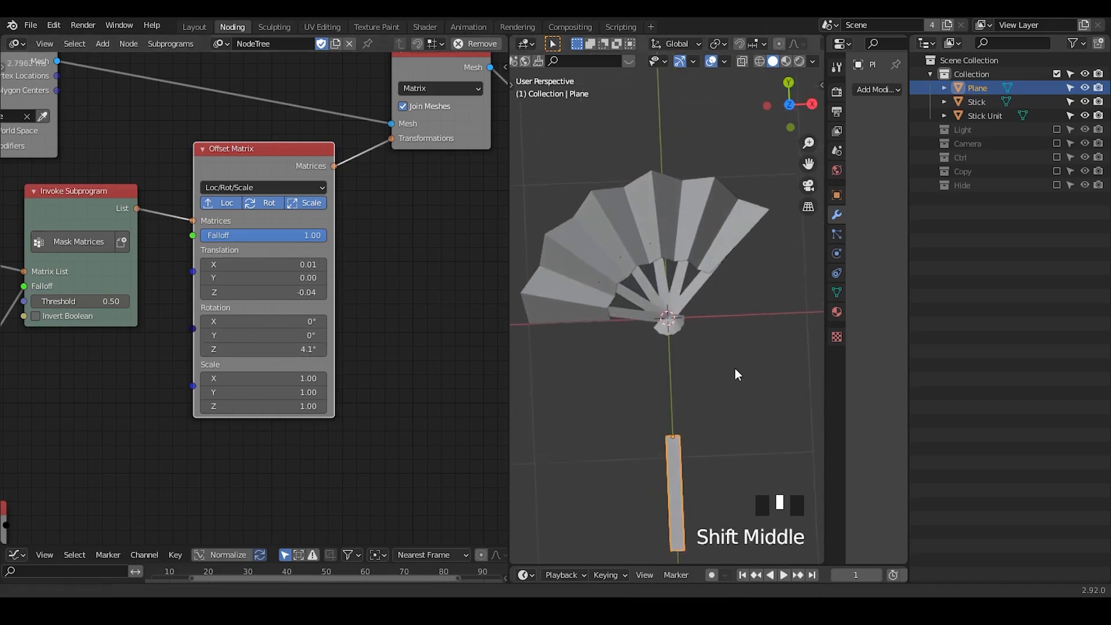
# Set the Circle Mesh node's Start Angle to 0.84
pyautogui.moveTo(18, 317); pyautogui.dragTo(305, 263, button='middle')
pyautogui.moveTo(108, 276); pyautogui.dragTo(379, 264, button='middle')
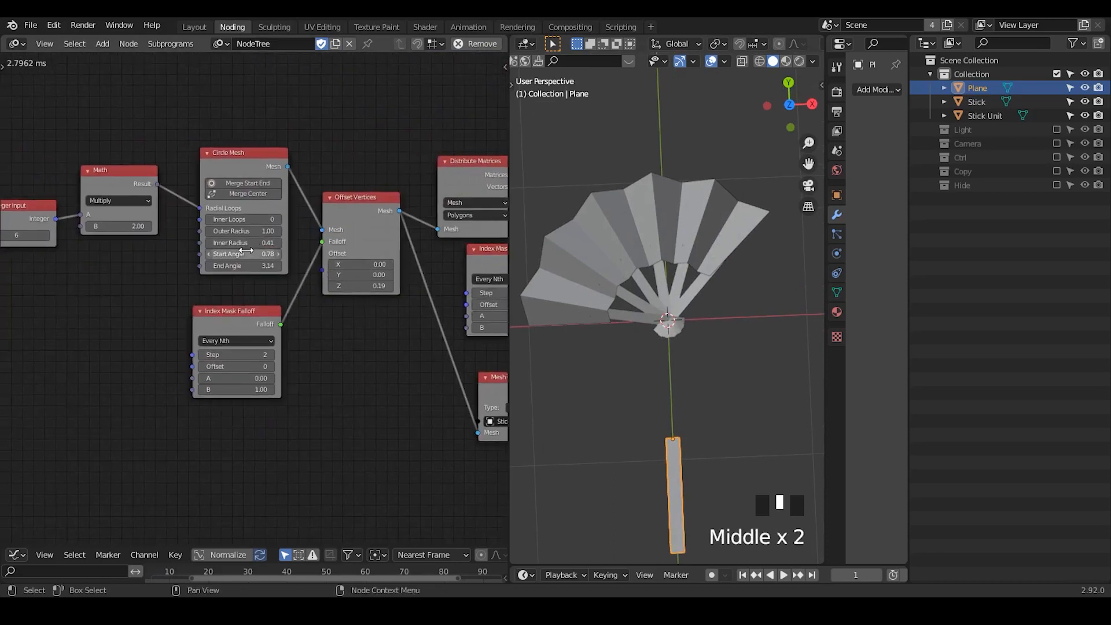
pyautogui.moveTo(248, 253); pyautogui.dragTo(223, 254)
pyautogui.moveTo(381, 317); pyautogui.dragTo(370, 255, button='middle')
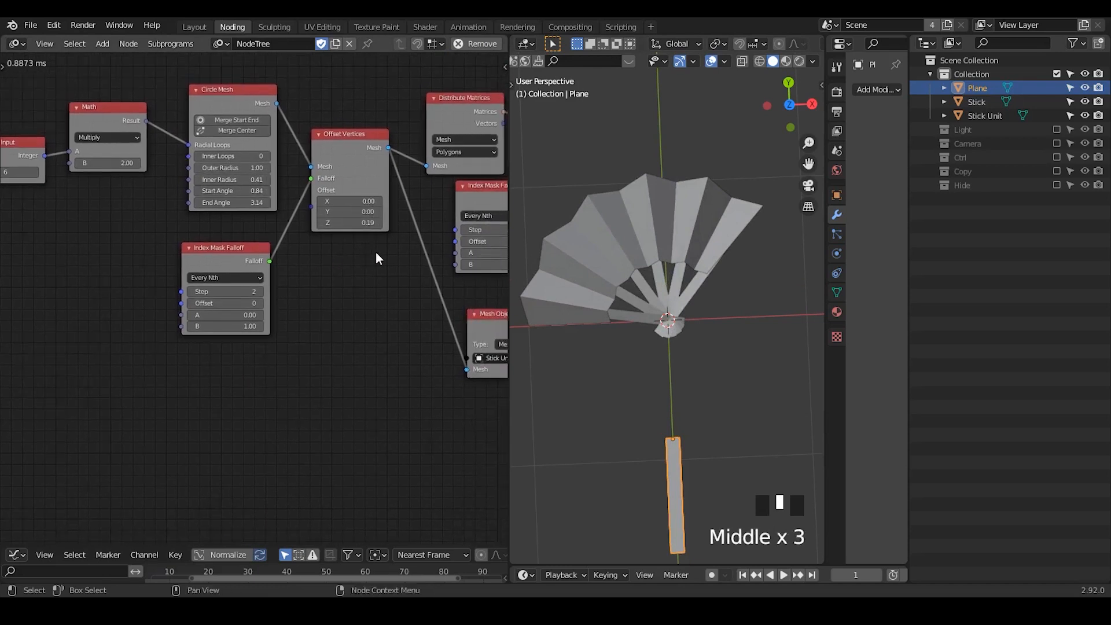
pyautogui.moveTo(376, 252); pyautogui.dragTo(158, 261, button='middle')
pyautogui.moveTo(410, 218); pyautogui.dragTo(277, 224, button='middle')
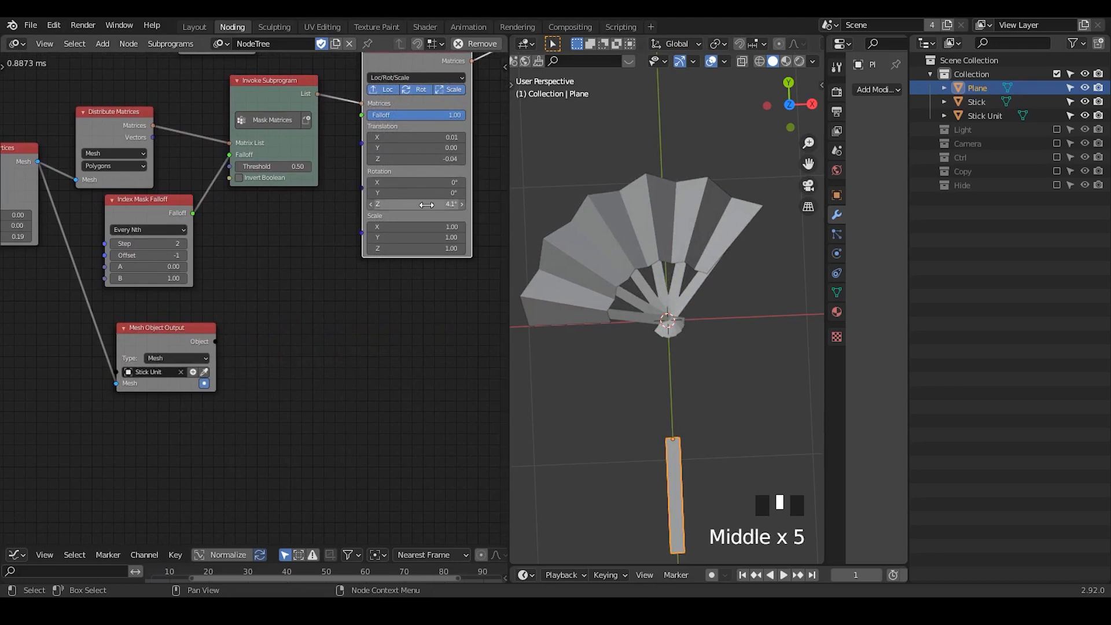
pyautogui.moveTo(431, 176); pyautogui.dragTo(335, 212, button='middle')
pyautogui.moveTo(702, 289)
pyautogui.keyDown('ctrl'); pyautogui.mouseDown(button='middle')
pyautogui.moveTo(702, 264)
pyautogui.moveTo(699, 277)
pyautogui.mouseUp(button='middle'); pyautogui.keyUp('ctrl')
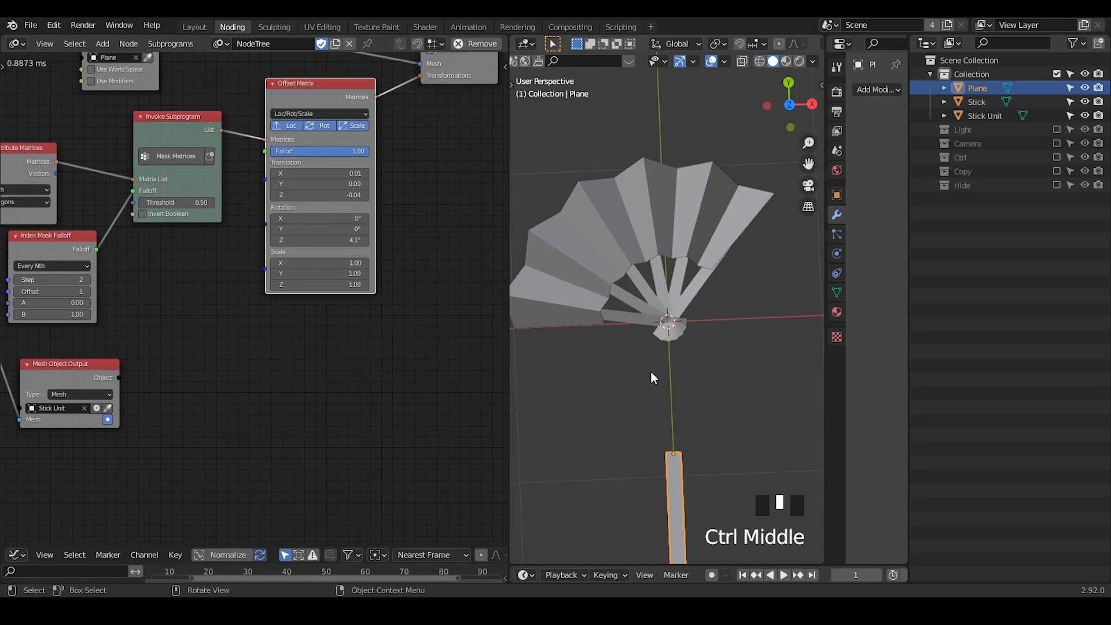
pyautogui.moveTo(651, 370); pyautogui.dragTo(677, 286, button='middle')
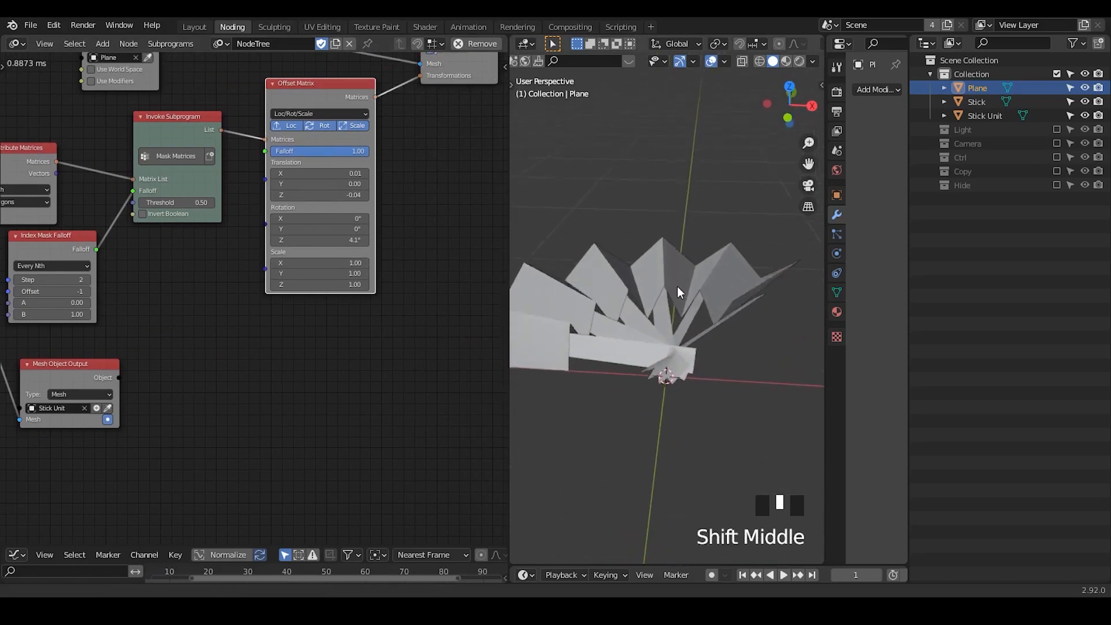
# Add a Solidify modifier to the fan's Stick object
pyautogui.click(672, 321)
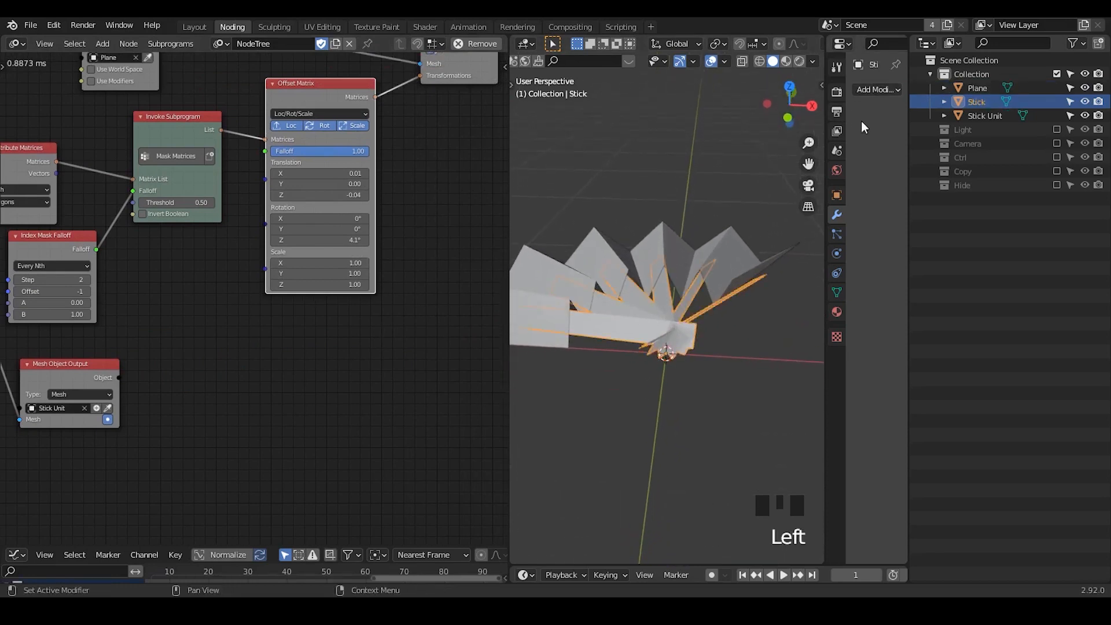
pyautogui.moveTo(909, 139); pyautogui.dragTo(967, 135)
pyautogui.click(911, 90)
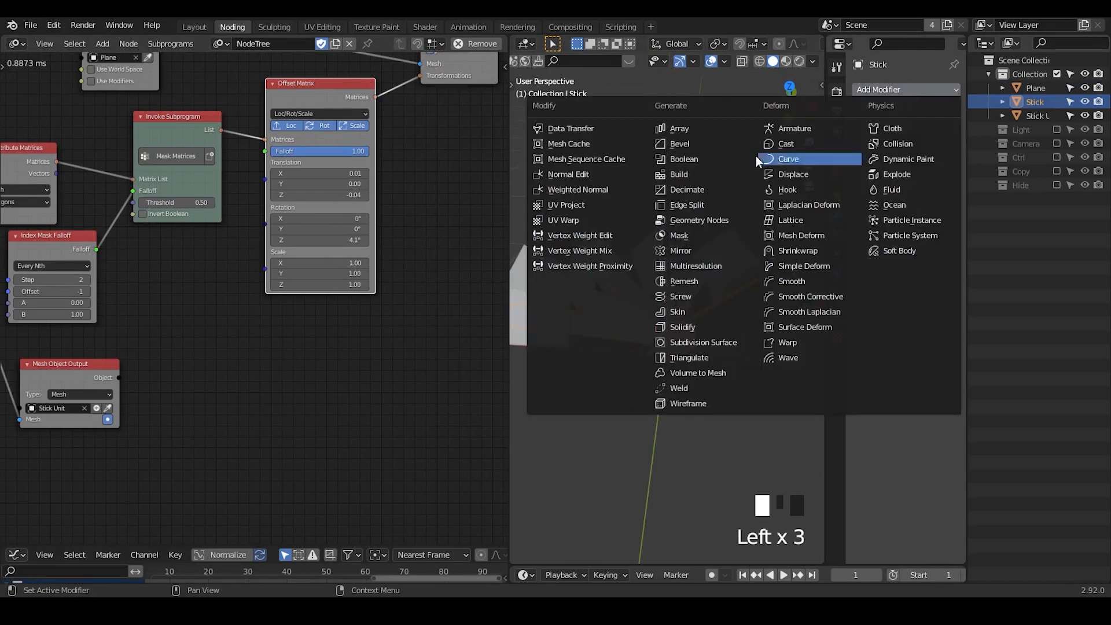
pyautogui.click(704, 326)
# Add a Bevel modifier to the Stick object and set its amount to 0.035 m
pyautogui.click(911, 90)
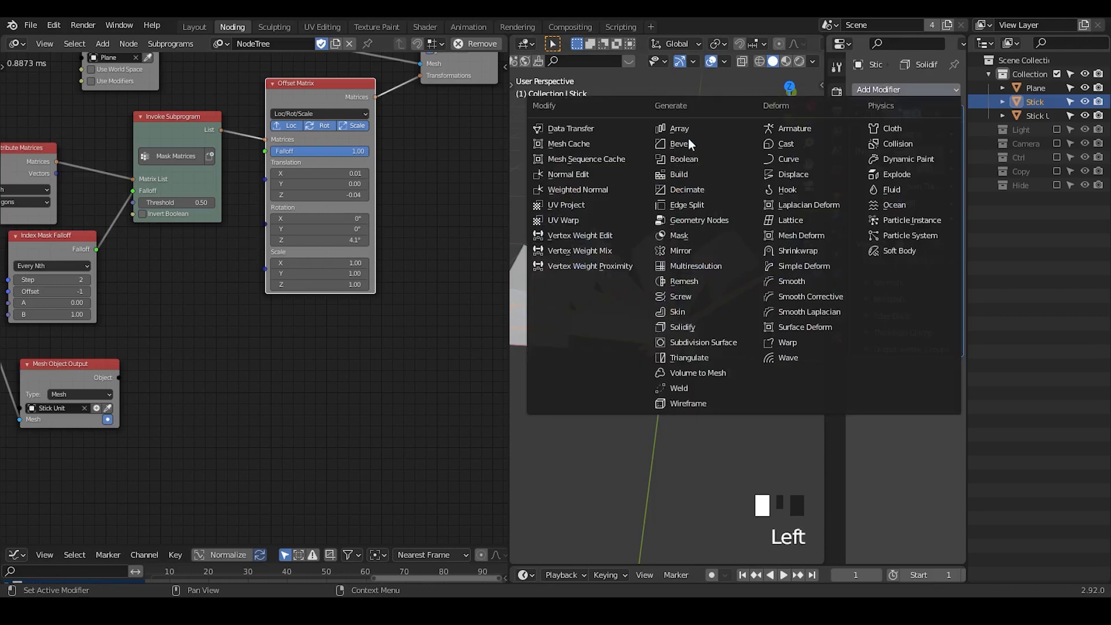
pyautogui.click(665, 144)
pyautogui.keyDown('shift'); pyautogui.moveTo(918, 421); pyautogui.dragTo(896, 421); pyautogui.keyUp('shift')
pyautogui.moveTo(361, 255); pyautogui.dragTo(105, 383, button='middle')
pyautogui.moveTo(641, 288); pyautogui.dragTo(648, 350, button='middle')
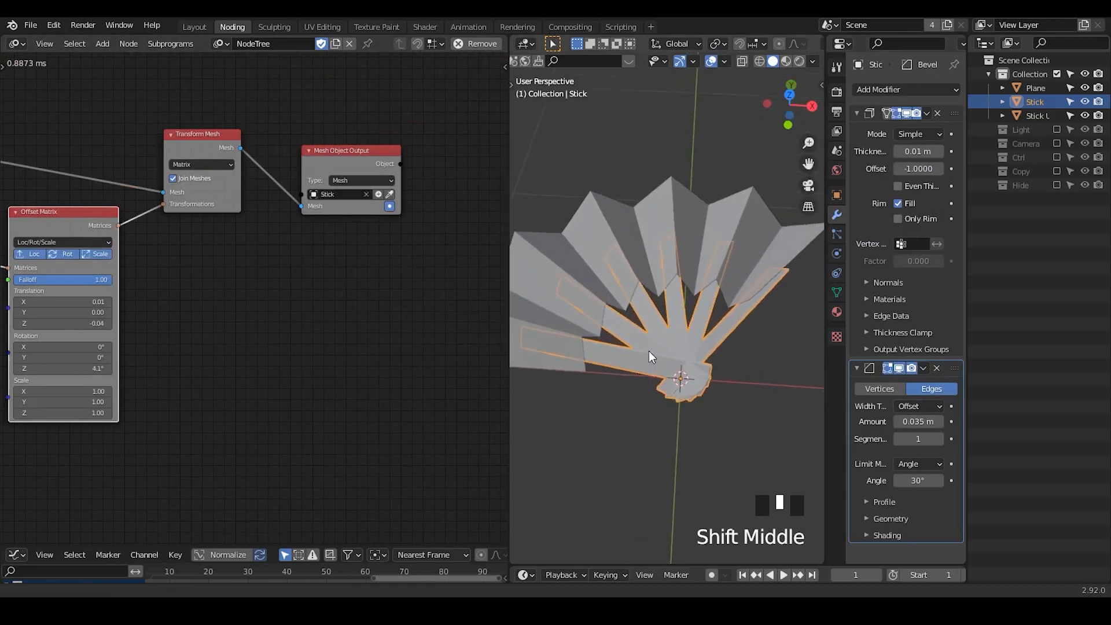
# Move the Stick's Mesh Object Output node closer to Transform Mesh, and place a Shade Object Smooth node after it
pyautogui.click(613, 242)
pyautogui.keyDown('ctrl'); pyautogui.moveTo(613, 241); pyautogui.dragTo(657, 300, button='middle'); pyautogui.keyUp('ctrl')
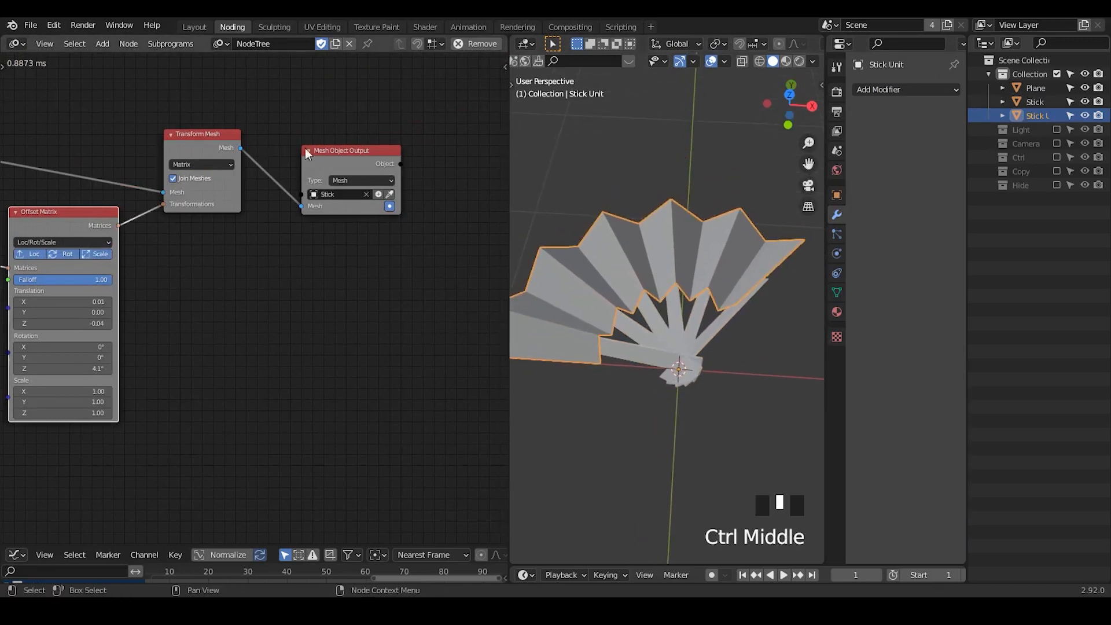
pyautogui.moveTo(304, 148); pyautogui.dragTo(276, 153)
pyautogui.scroll(-2, 702, 242)
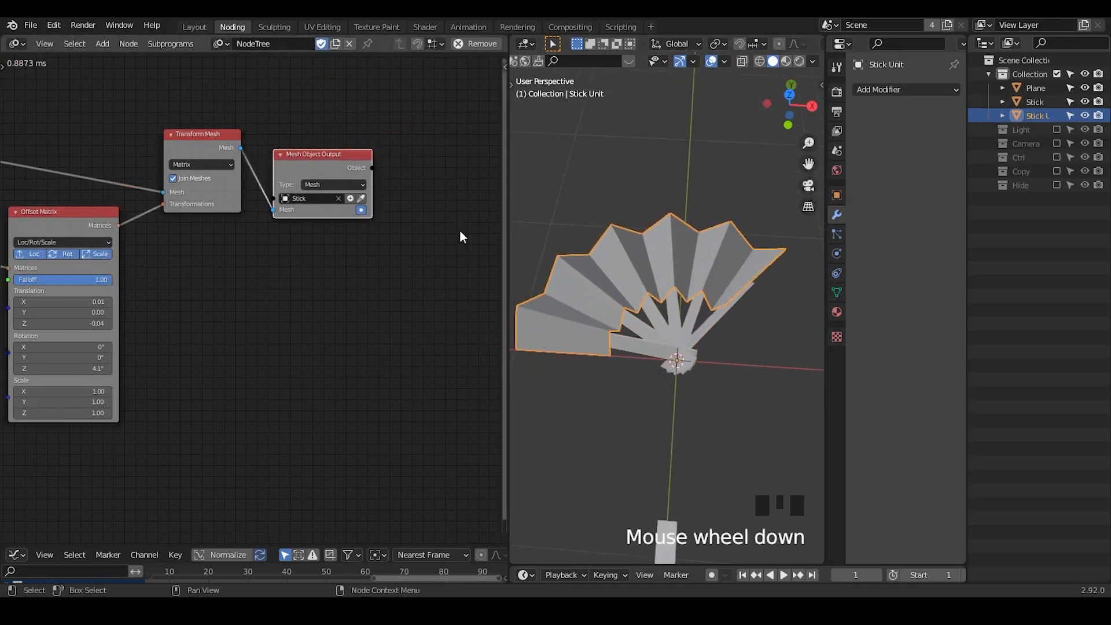
pyautogui.moveTo(461, 237); pyautogui.dragTo(337, 226, button='middle')
pyautogui.hotkey('ctrl', 'a')
pyautogui.write('shade s')
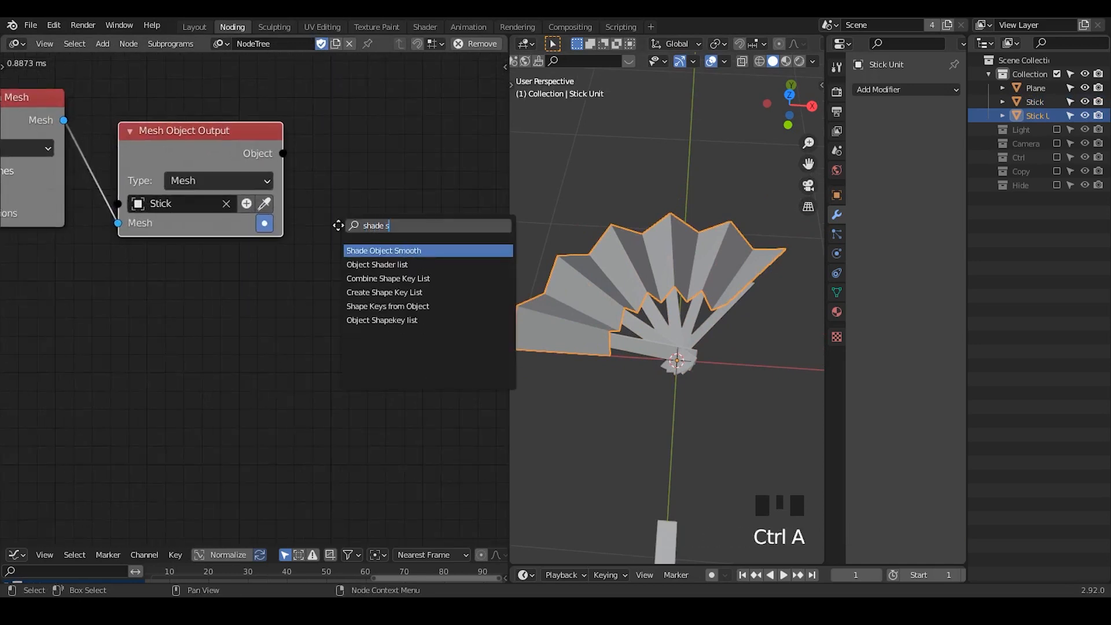
pyautogui.press('Return')
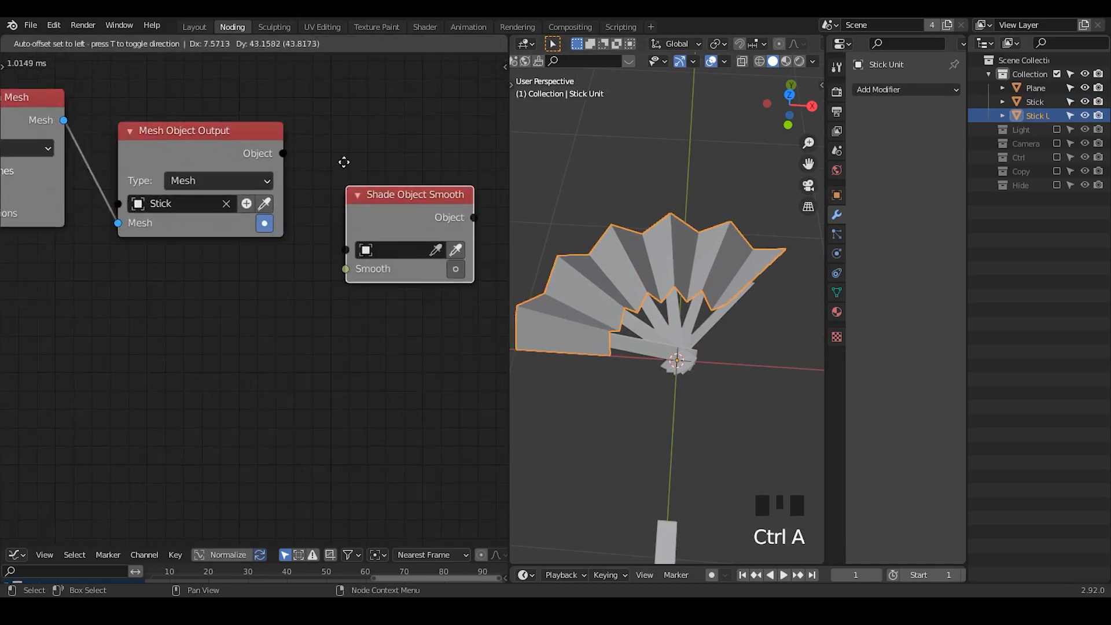
pyautogui.click(341, 134)
# Link the Stick output's Object socket to Shade Object Smooth and enable its Smooth option
pyautogui.moveTo(282, 154); pyautogui.dragTo(345, 216)
pyautogui.moveTo(465, 252); pyautogui.dragTo(452, 239)
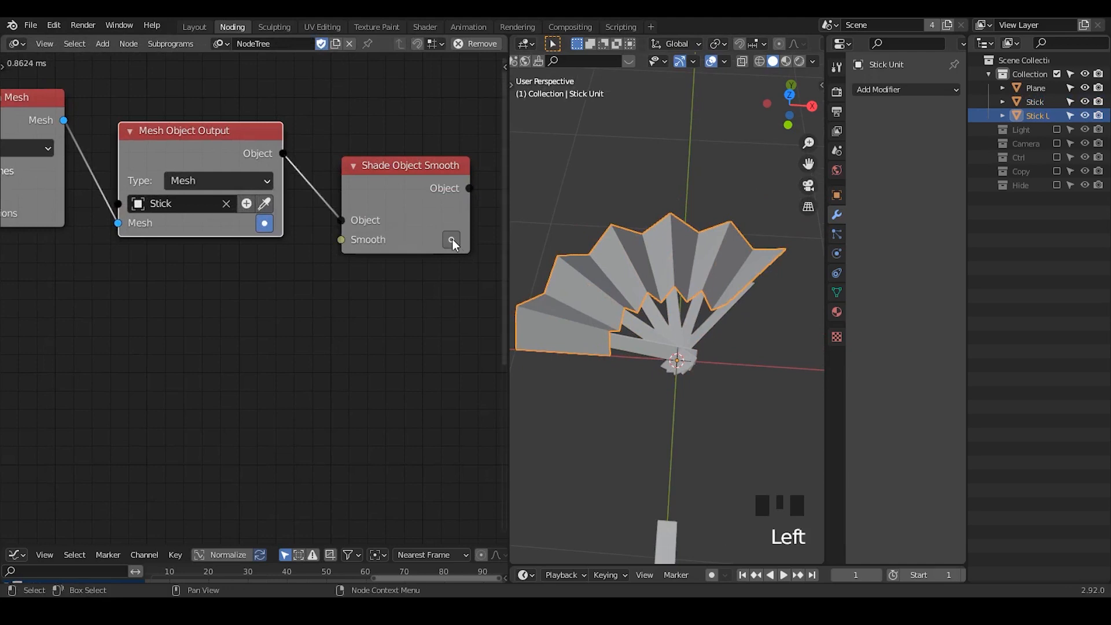
pyautogui.click(451, 239)
pyautogui.moveTo(398, 183); pyautogui.dragTo(387, 172)
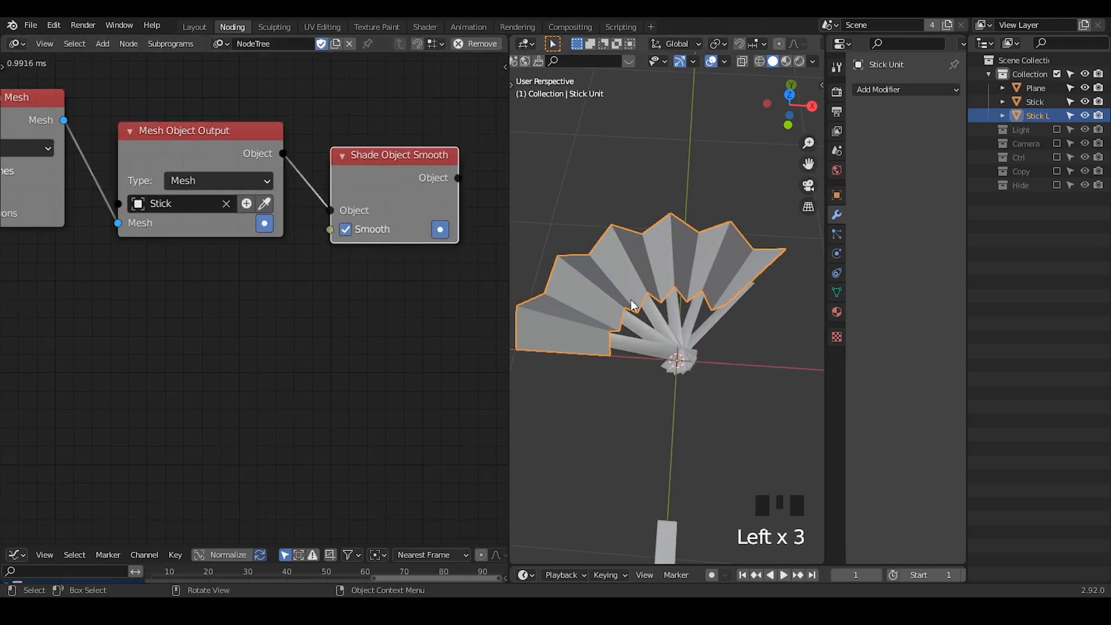
# Toggle the Smooth option repeatedly to compare flat and smooth shading on the sticks
pyautogui.click(346, 229)
pyautogui.click(346, 229)
pyautogui.click(346, 229)
pyautogui.click(346, 229)
pyautogui.click(346, 229)
# Show the Normals settings in the mesh data properties of the fan's pleated surface
pyautogui.click(836, 293)
pyautogui.click(837, 310)
pyautogui.click(837, 294)
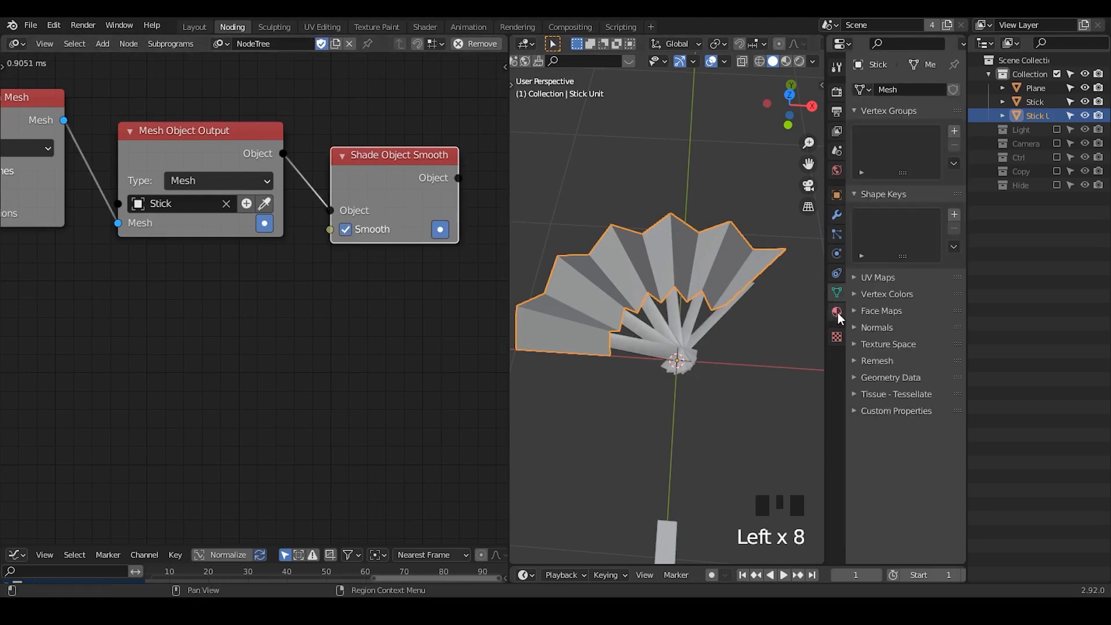
pyautogui.click(837, 312)
pyautogui.click(836, 293)
pyautogui.click(876, 344)
pyautogui.click(877, 328)
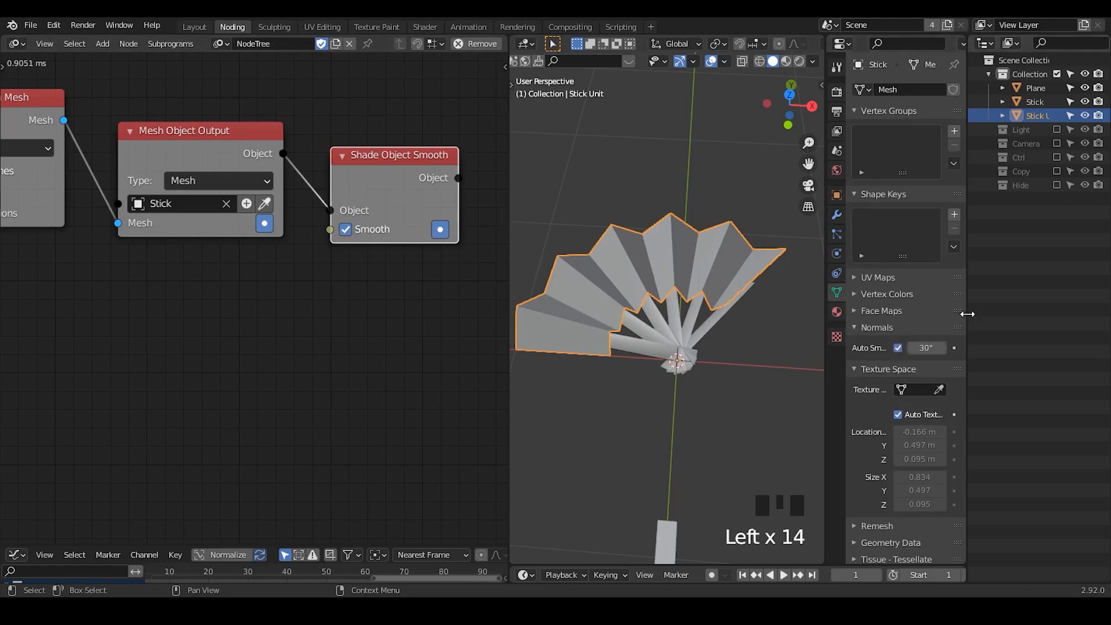
# Widen the properties area and toggle Auto Smooth off and on for the pleated surface to compare its shading
pyautogui.moveTo(966, 313); pyautogui.dragTo(996, 314)
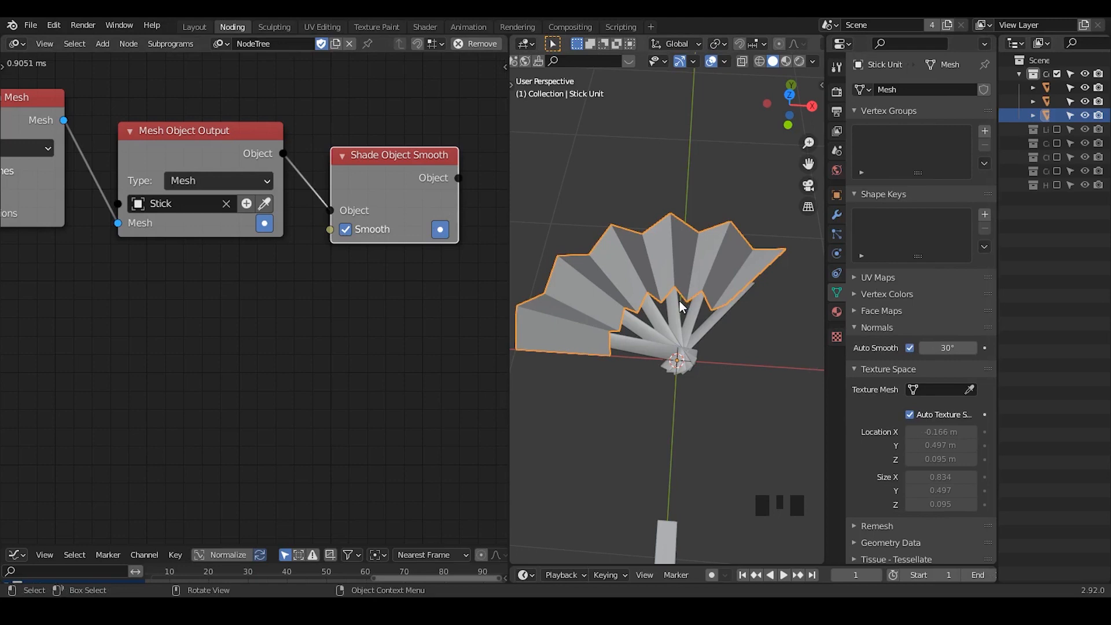
pyautogui.click(909, 348)
pyautogui.click(908, 348)
pyautogui.click(855, 367)
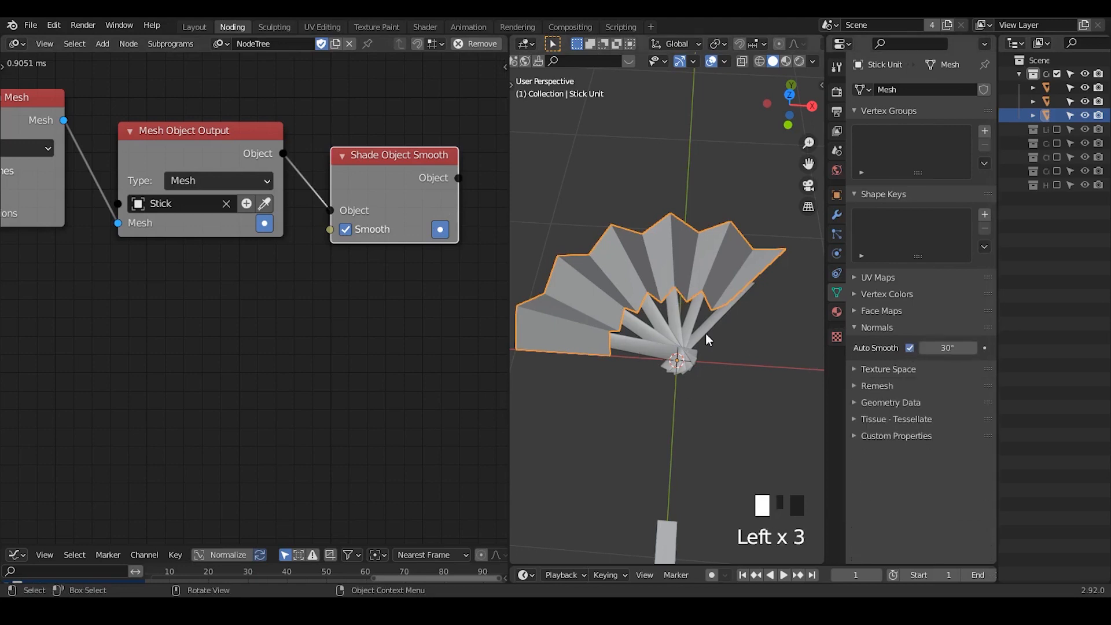
pyautogui.click(909, 347)
pyautogui.click(909, 348)
# Add a cylinder mesh to the scene and shade it smooth
pyautogui.click(678, 202)
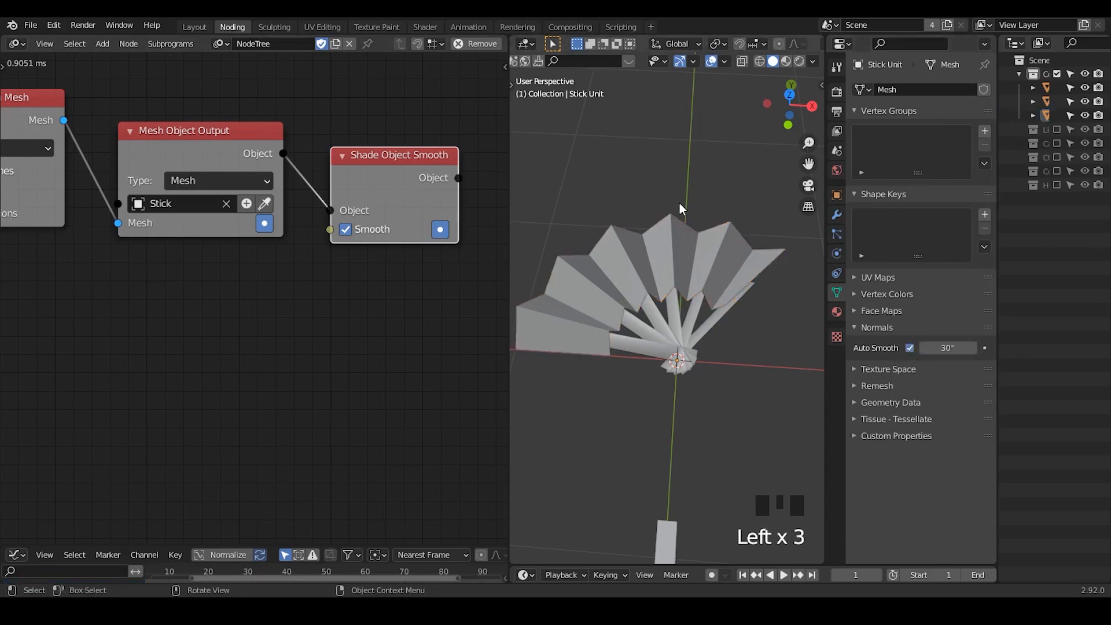
pyautogui.hotkey('shift', 'a')
pyautogui.moveTo(679, 201)
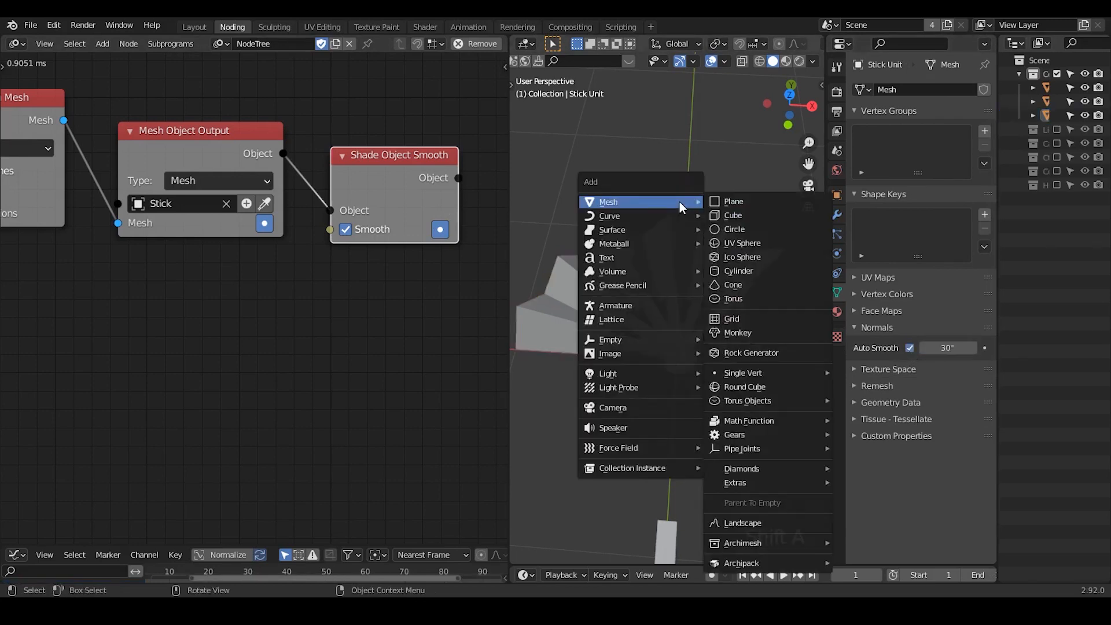
pyautogui.click(746, 271)
pyautogui.moveTo(717, 219)
pyautogui.keyDown('ctrl'); pyautogui.mouseDown(button='middle')
pyautogui.moveTo(687, 359)
pyautogui.moveTo(687, 287)
pyautogui.mouseUp(button='middle'); pyautogui.keyUp('ctrl')
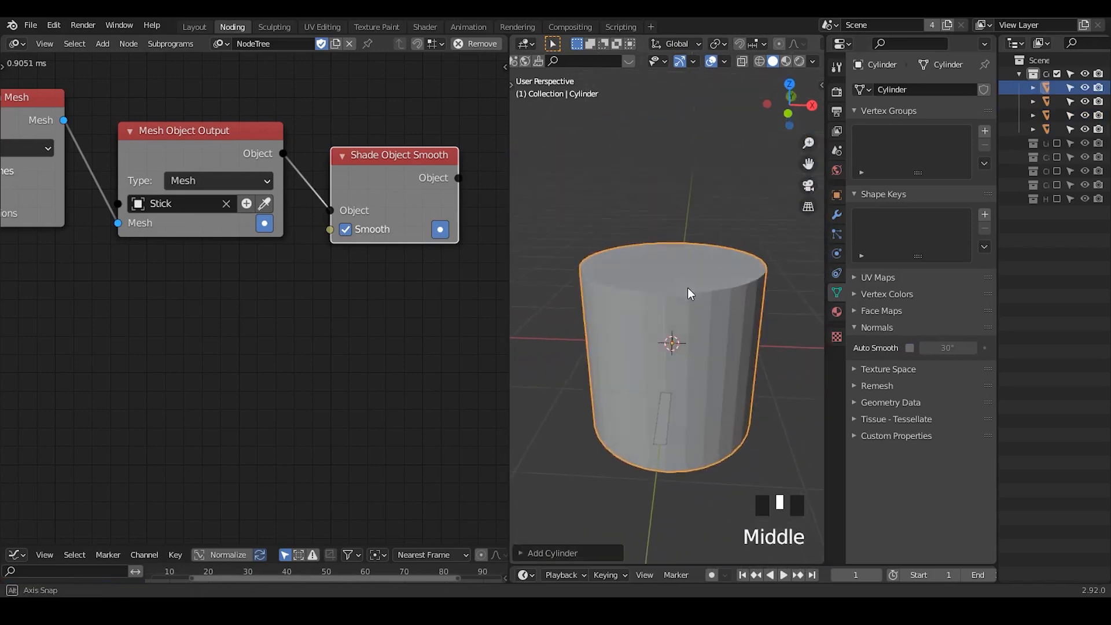
pyautogui.moveTo(682, 281); pyautogui.dragTo(679, 282, button='right')
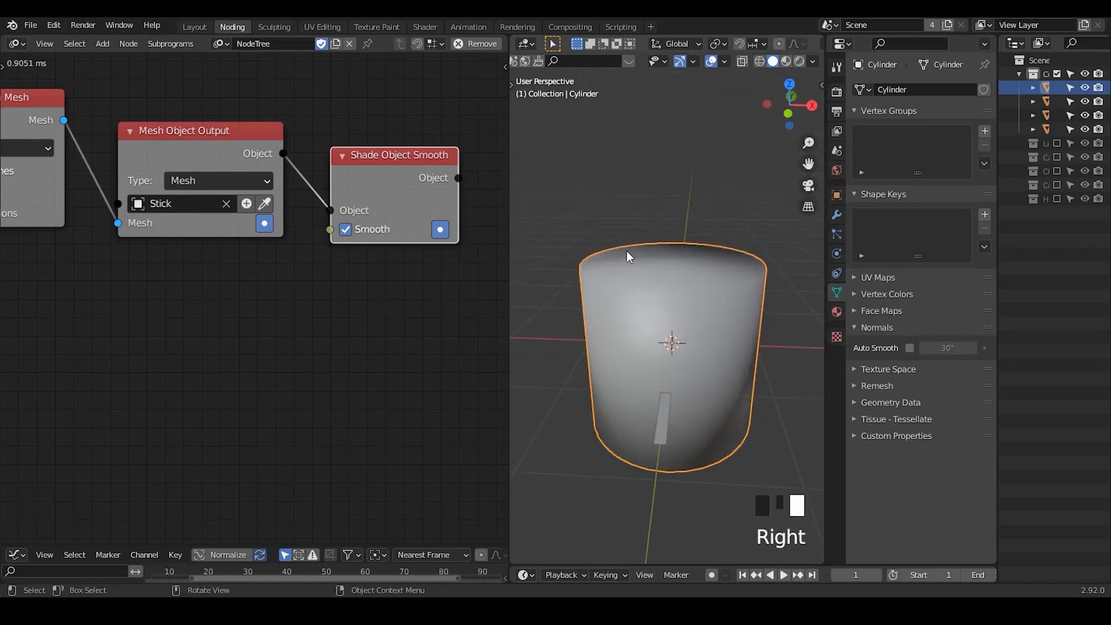
# Enable Auto Smooth at 30° on the cylinder, and annotate a curve around its top rim and a line across its side
pyautogui.press('d')
pyautogui.moveTo(616, 234)
pyautogui.mouseDown()
pyautogui.moveTo(684, 197)
pyautogui.moveTo(595, 217)
pyautogui.mouseUp()
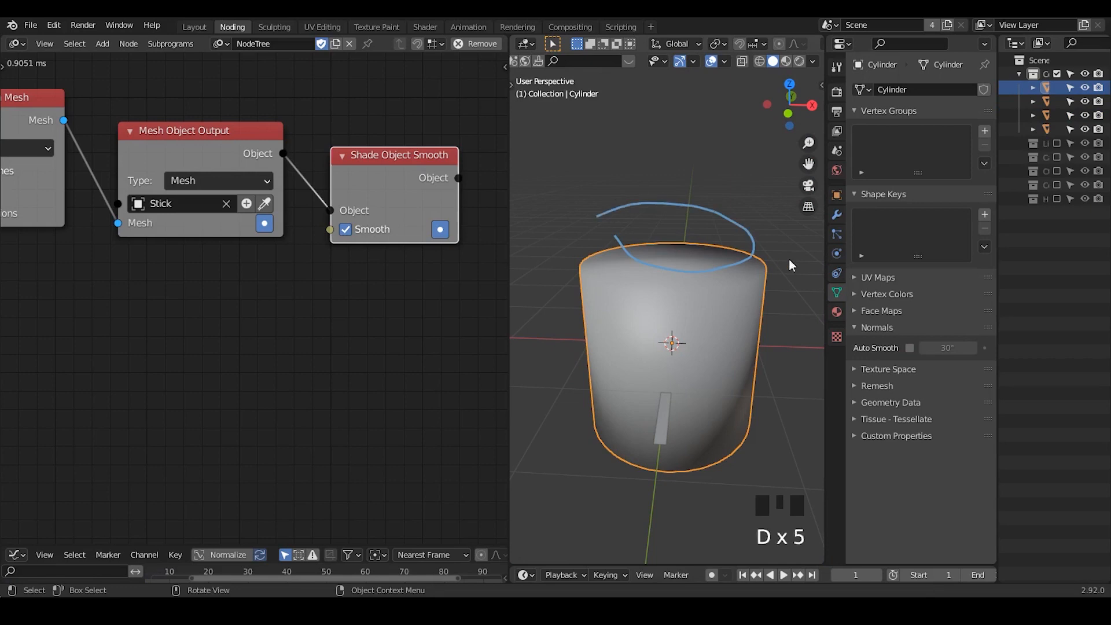
pyautogui.click(910, 348)
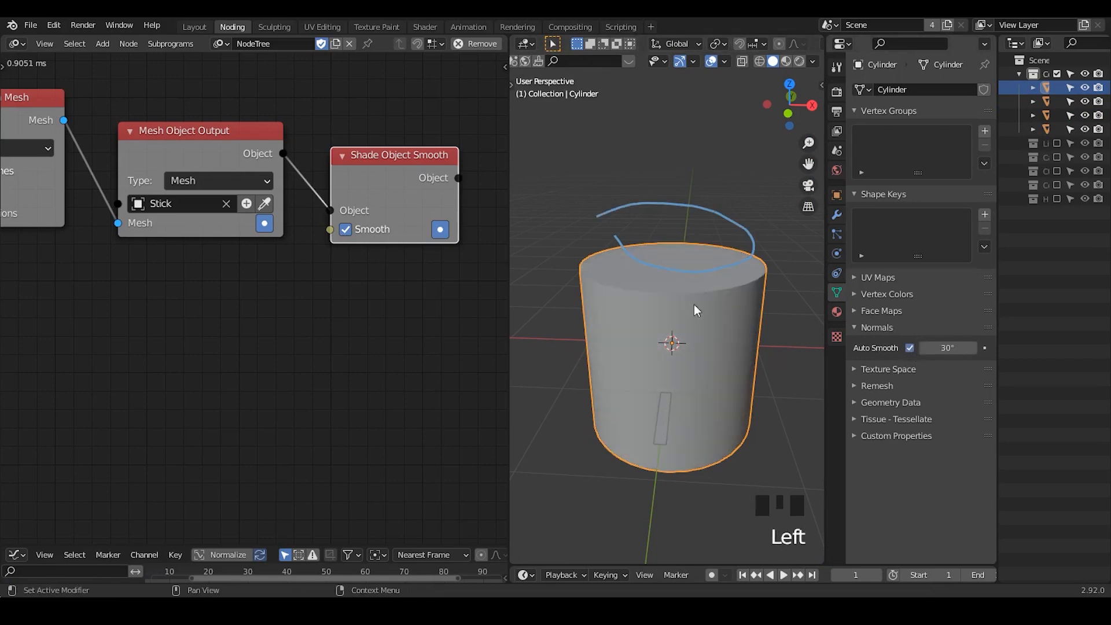
pyautogui.press('d')
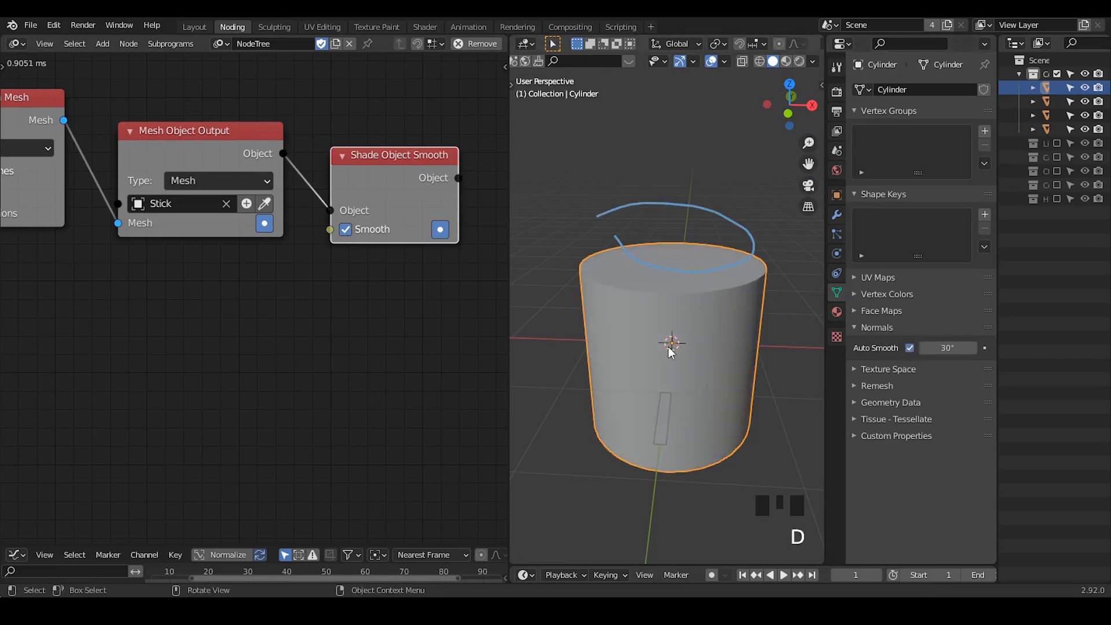
pyautogui.moveTo(636, 384); pyautogui.dragTo(799, 354)
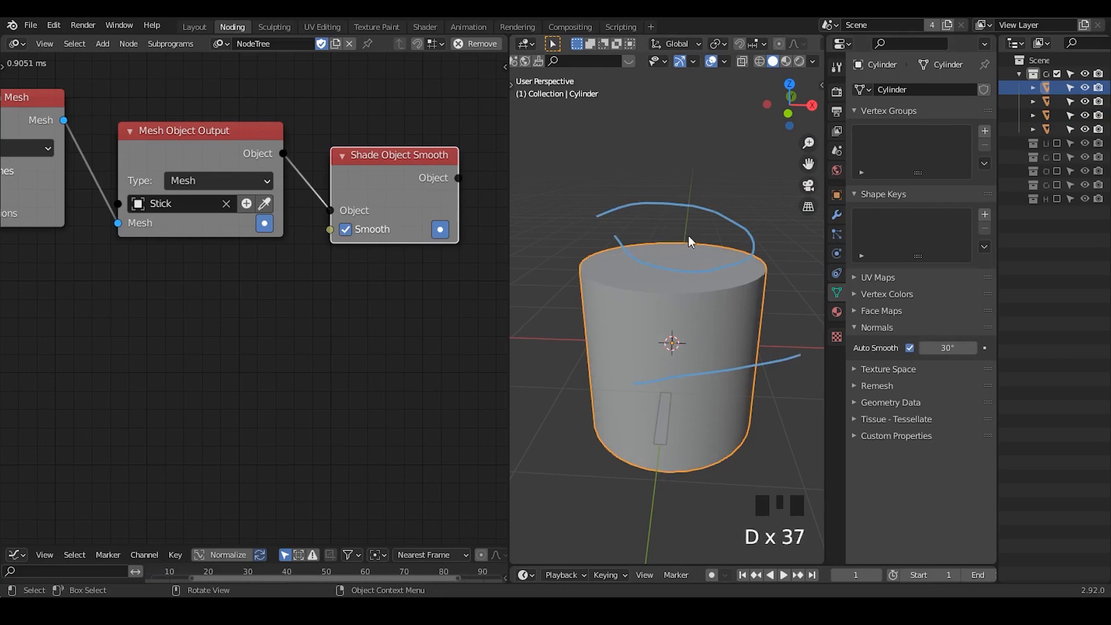
# Delete the large cylinder that encloses the folding fan
pyautogui.moveTo(689, 242); pyautogui.dragTo(729, 223, button='right')
pyautogui.press('x')
pyautogui.click(744, 289)
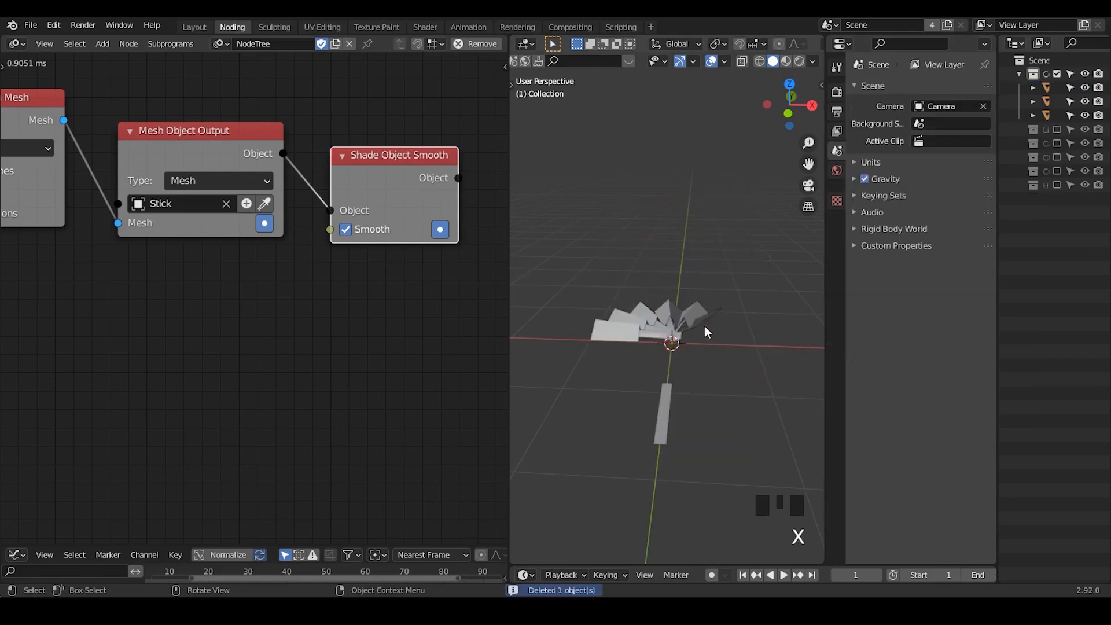
pyautogui.moveTo(703, 325); pyautogui.dragTo(694, 289, button='middle')
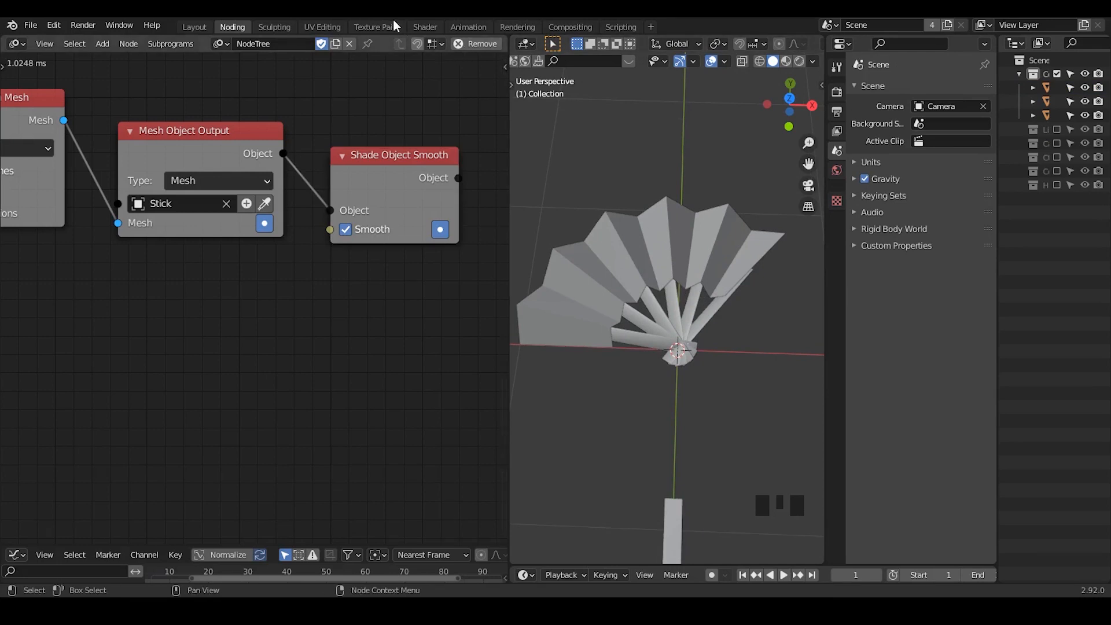
# In the Shader workspace, rename the pleated fan object to FAN and the Plane object to STICK UNIT
pyautogui.click(422, 26)
pyautogui.click(555, 334)
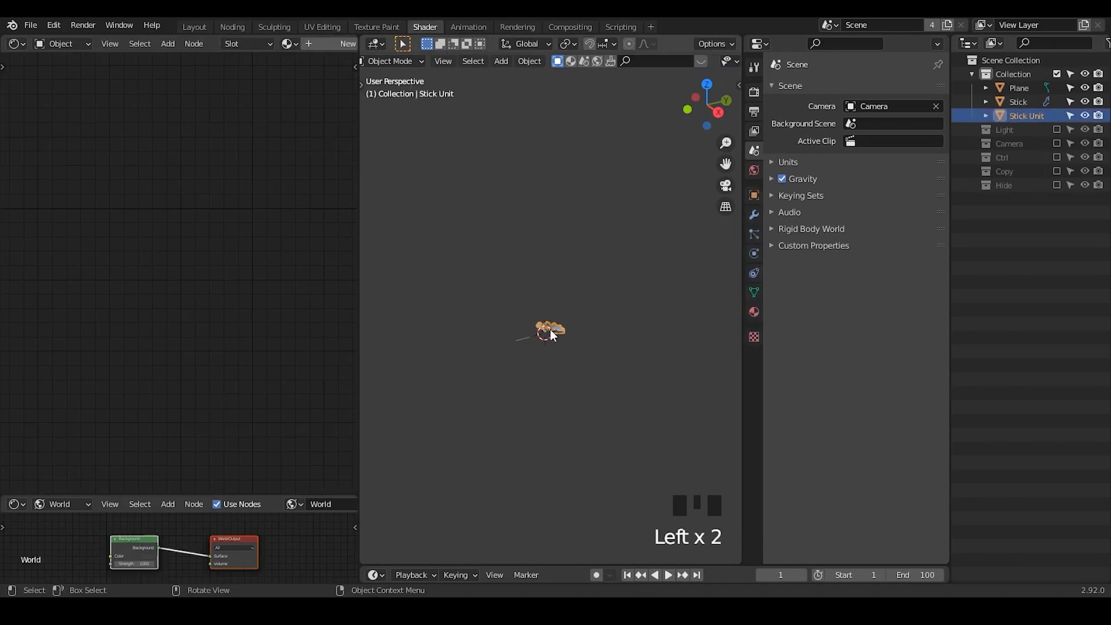
pyautogui.moveTo(550, 330); pyautogui.dragTo(559, 223, button='middle')
pyautogui.doubleClick(1026, 117)
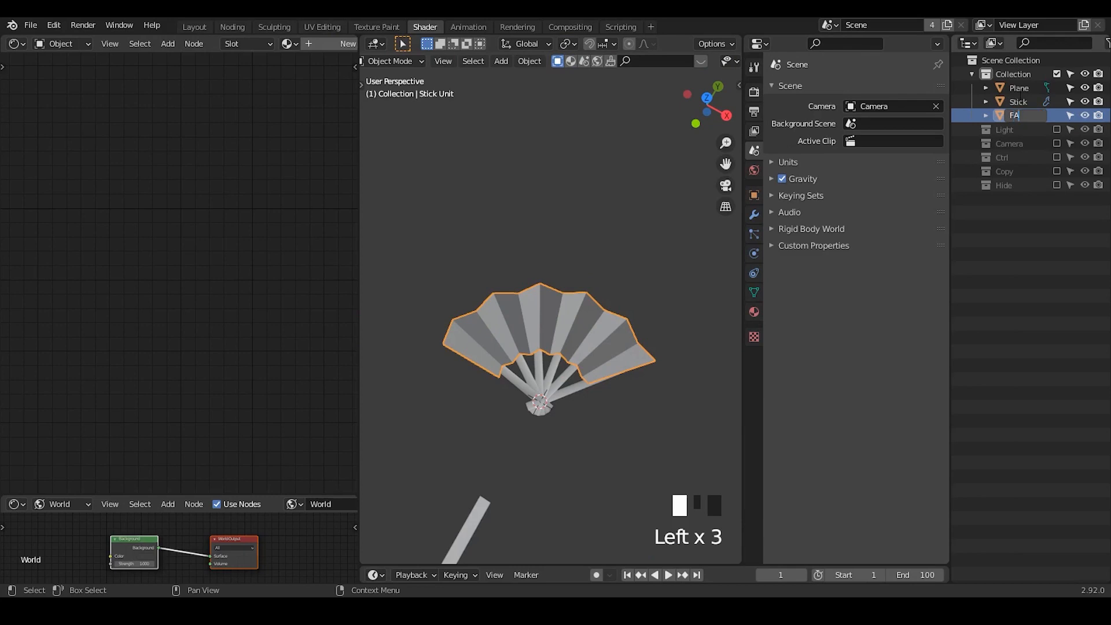
pyautogui.write('FAN')
pyautogui.press('Return')
pyautogui.doubleClick(1020, 101)
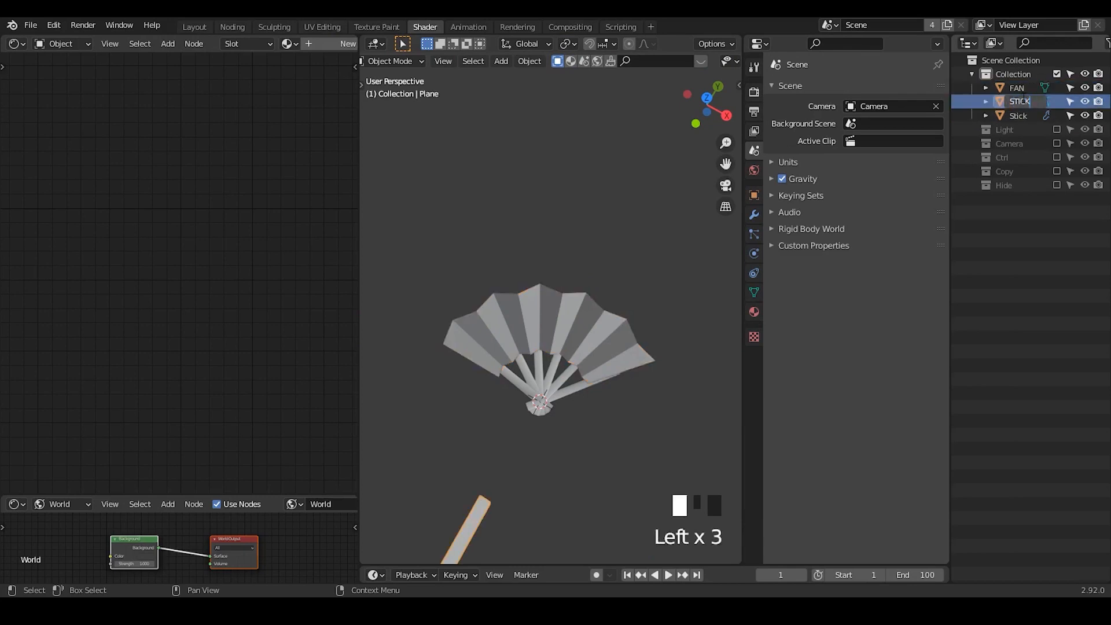
# Create a new material on the FAN object
pyautogui.click(561, 348)
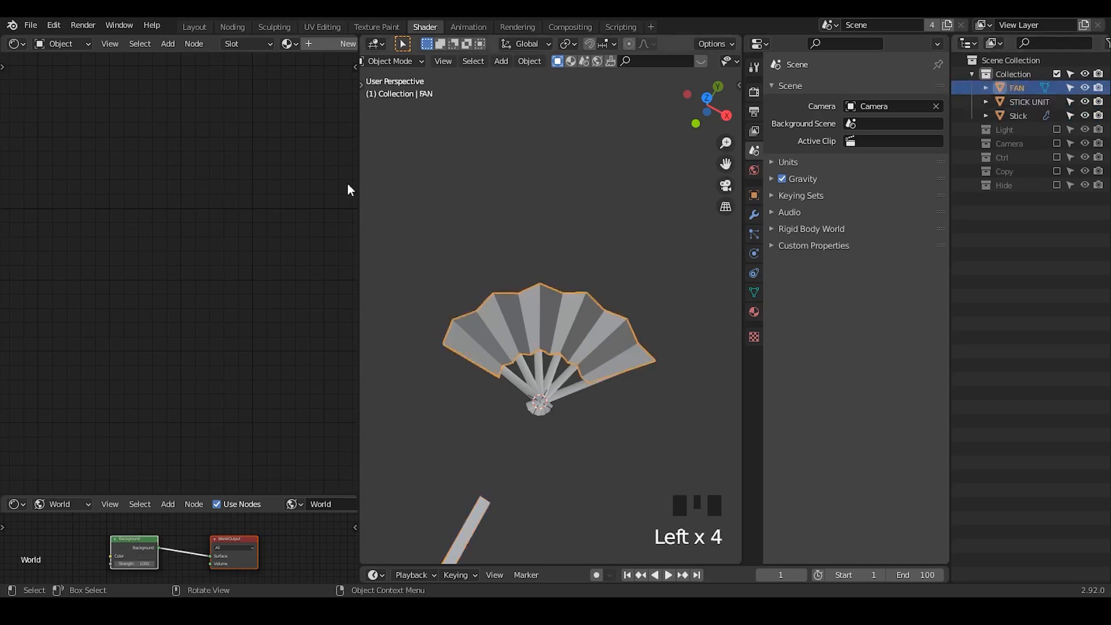
pyautogui.click(310, 54)
pyautogui.moveTo(175, 139); pyautogui.dragTo(113, 199, button='middle')
pyautogui.click(136, 109)
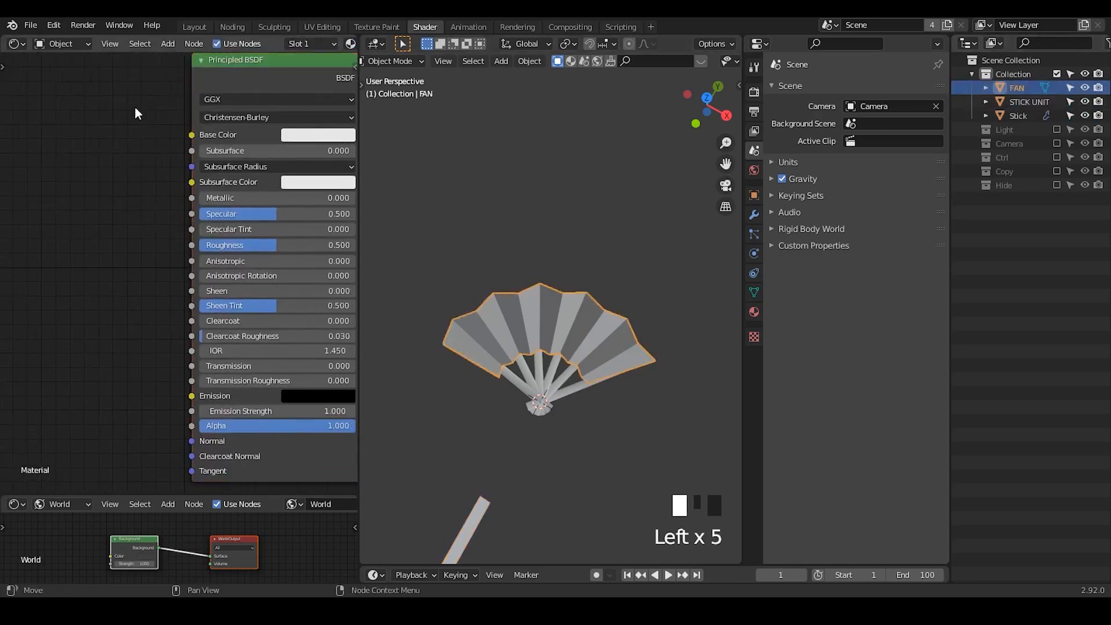
# Add an image texture with mapping nodes to the Principled BSDF and load painting-5927219_1280.jpg into it
pyautogui.click(239, 66)
pyautogui.hotkey('ctrl', 't')
pyautogui.moveTo(229, 173); pyautogui.dragTo(304, 116, button='middle')
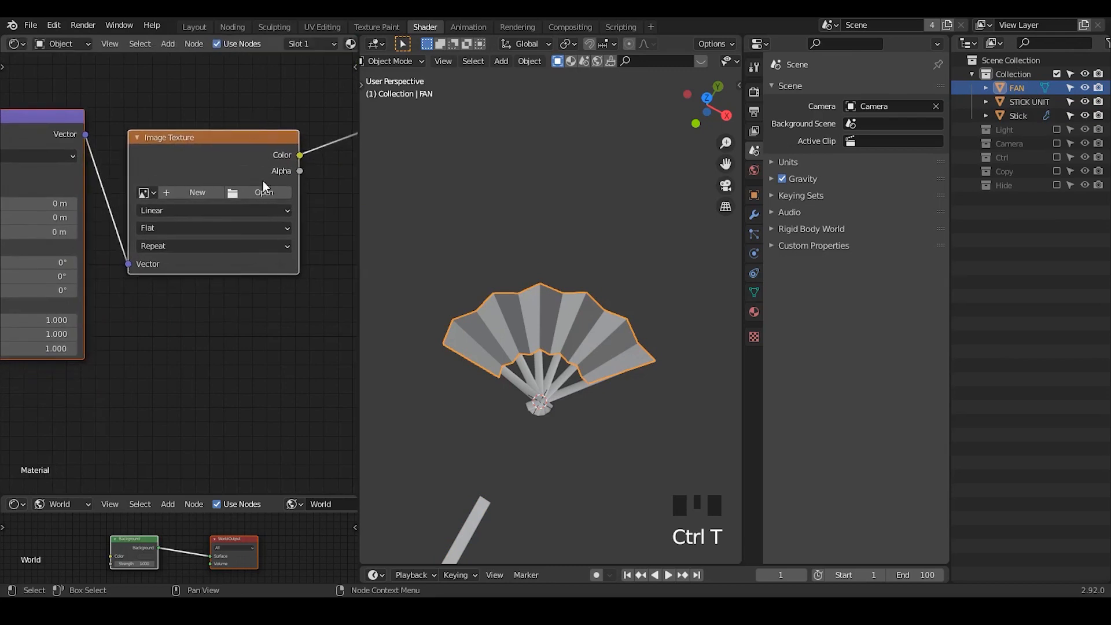
pyautogui.click(264, 186)
pyautogui.doubleClick(885, 202)
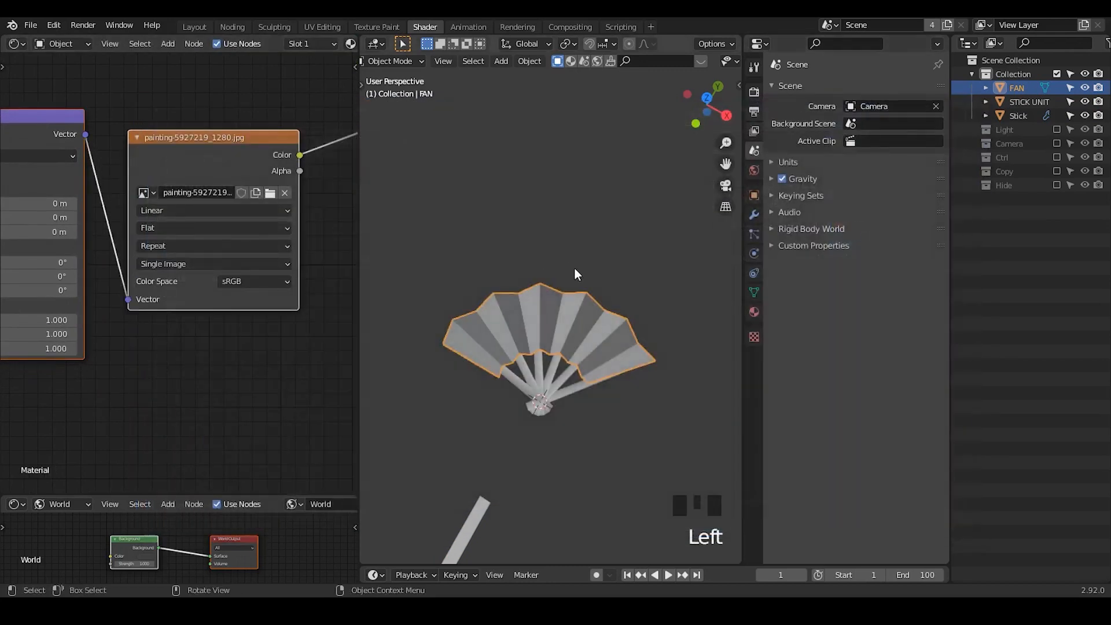
pyautogui.moveTo(578, 273); pyautogui.dragTo(613, 339, button='middle')
# In the Noding workspace, show the viewport in material preview and split the node area, making its lower part an enlarged UV Editor
pyautogui.click(233, 27)
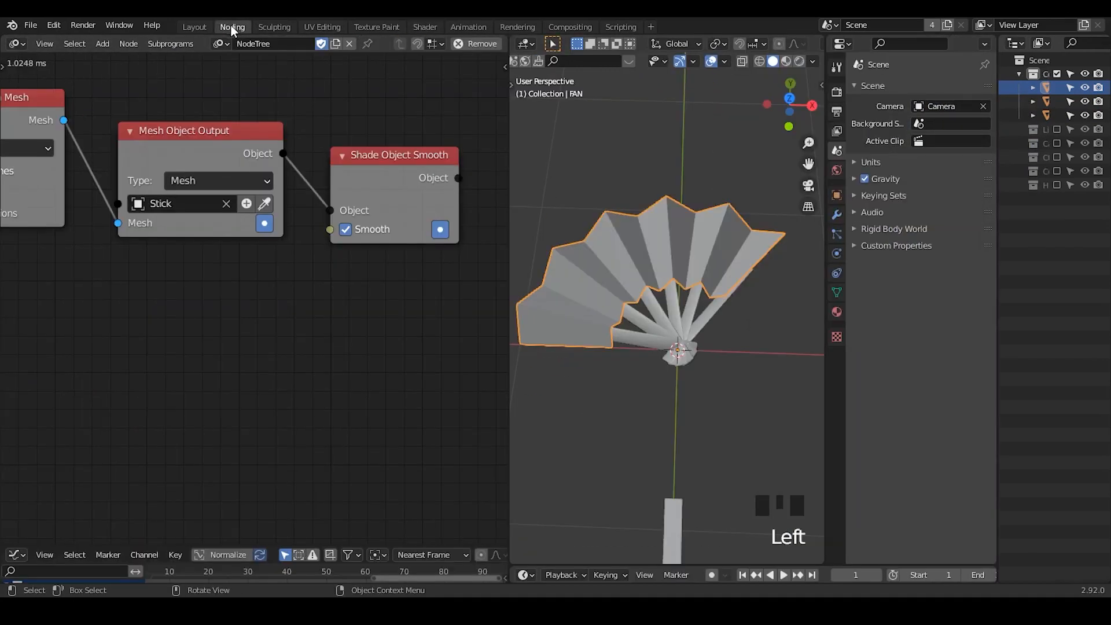
pyautogui.scroll(-1, 788, 60)
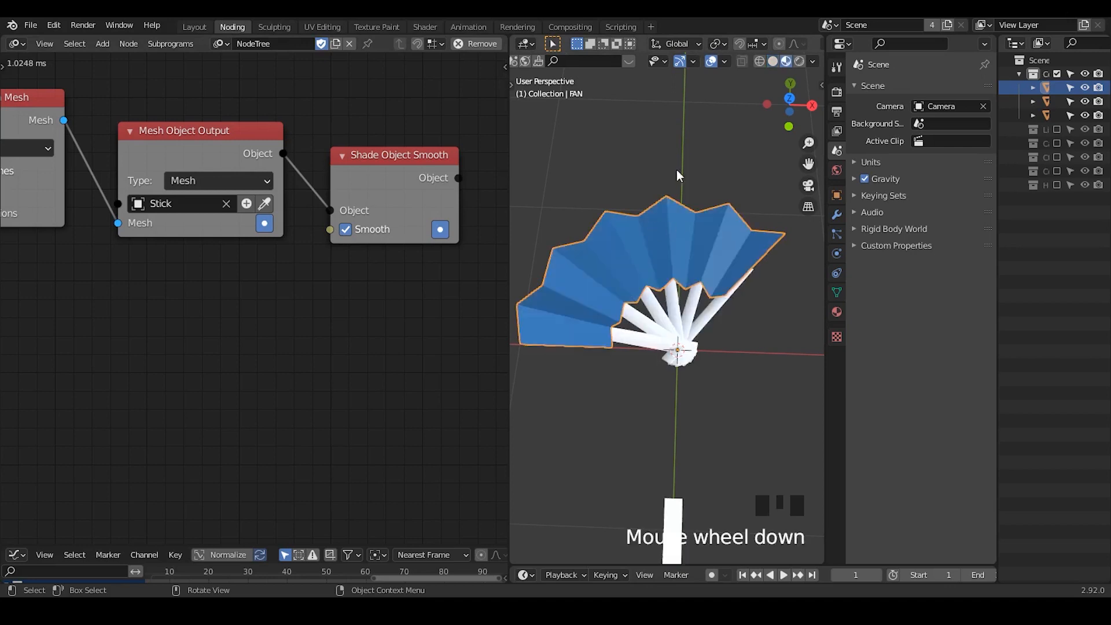
pyautogui.moveTo(5, 528); pyautogui.dragTo(11, 324)
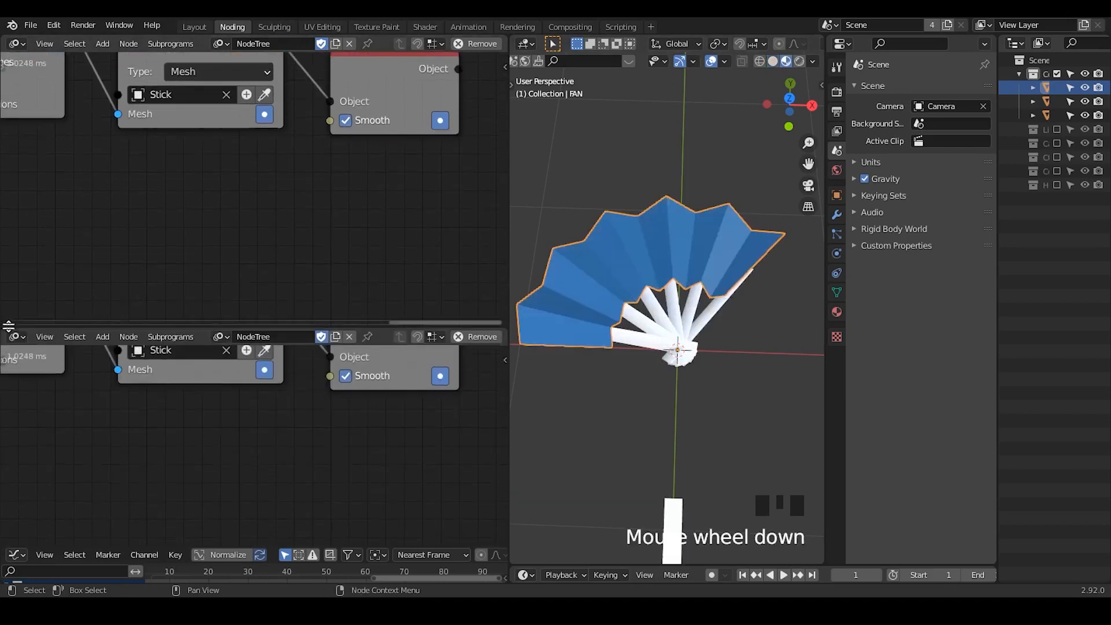
pyautogui.click(17, 336)
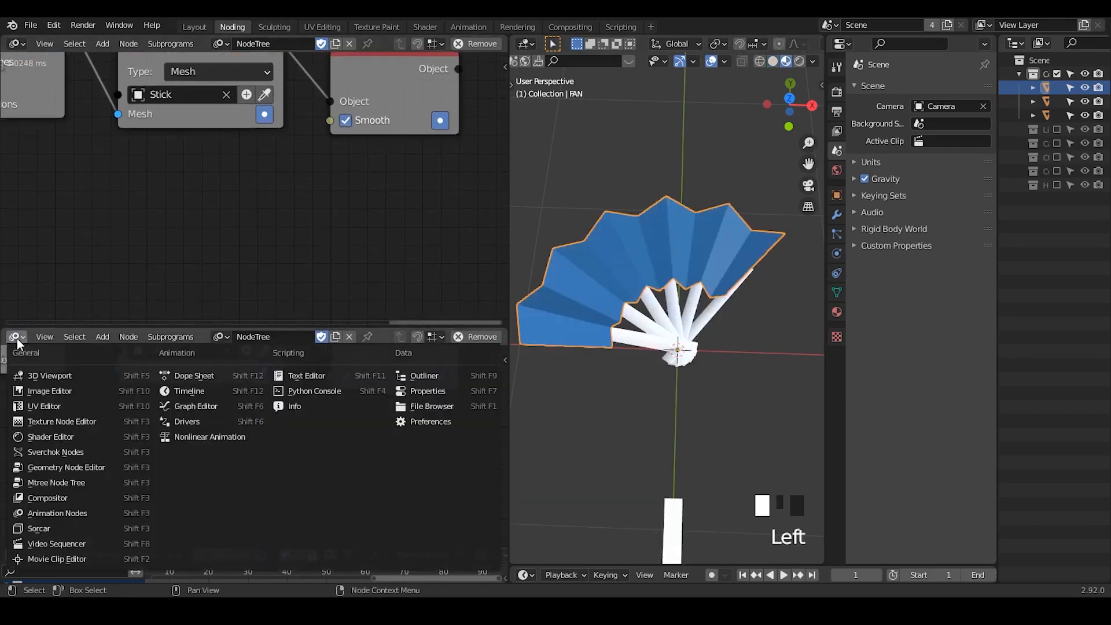
pyautogui.click(79, 406)
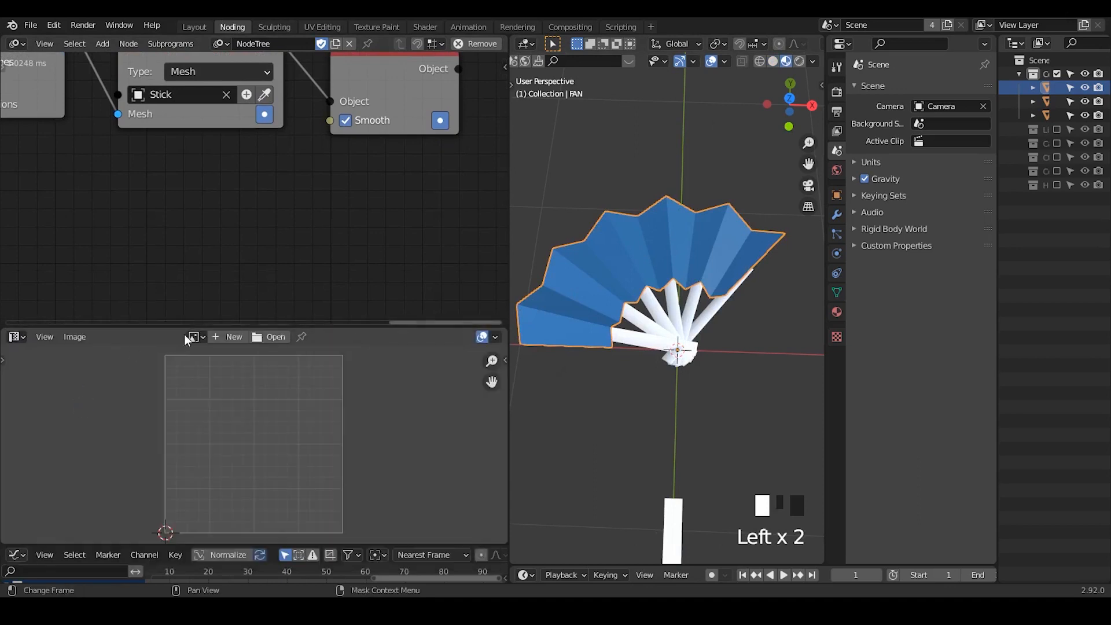
pyautogui.moveTo(183, 327); pyautogui.dragTo(314, 250)
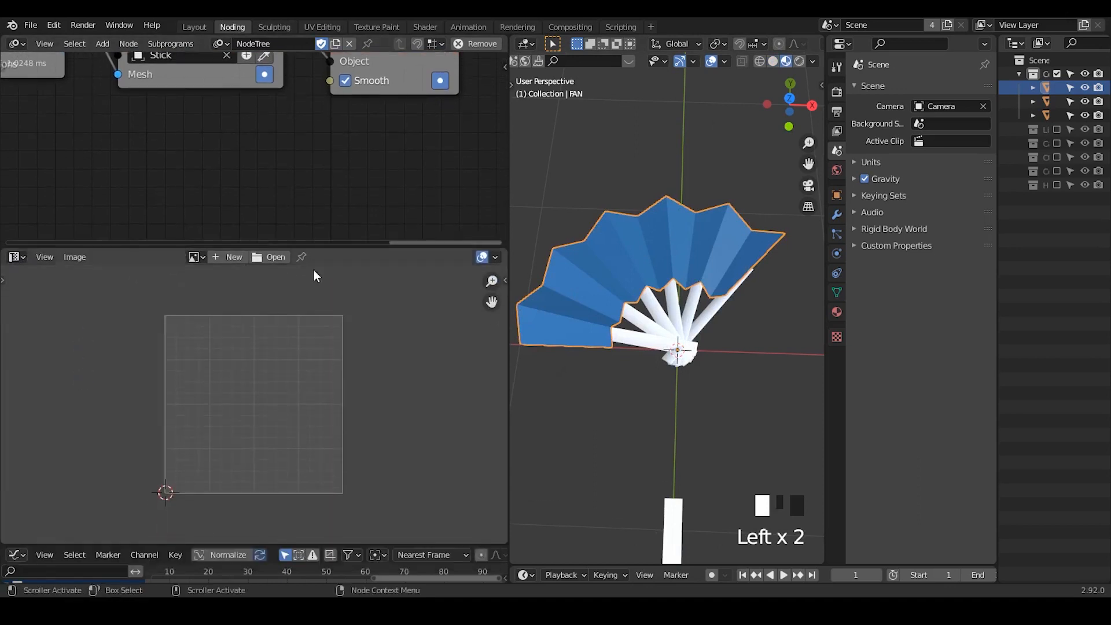
# Display the Mount Fuji painting image in the UV Editor
pyautogui.click(659, 197)
pyautogui.click(676, 225)
pyautogui.moveTo(203, 259); pyautogui.dragTo(231, 276)
pyautogui.scroll(-4, 327, 362)
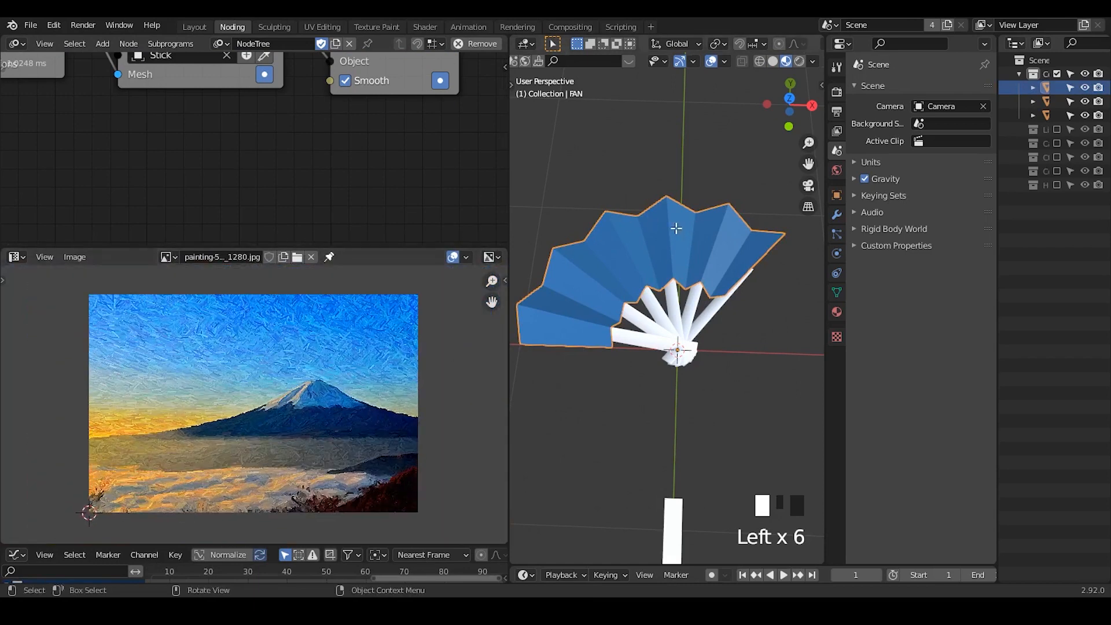
# Check in Edit Mode whether the FAN mesh has a UV layout over the painting
pyautogui.press('Tab')
pyautogui.press('Tab')
pyautogui.press('Tab')
pyautogui.press('Tab')
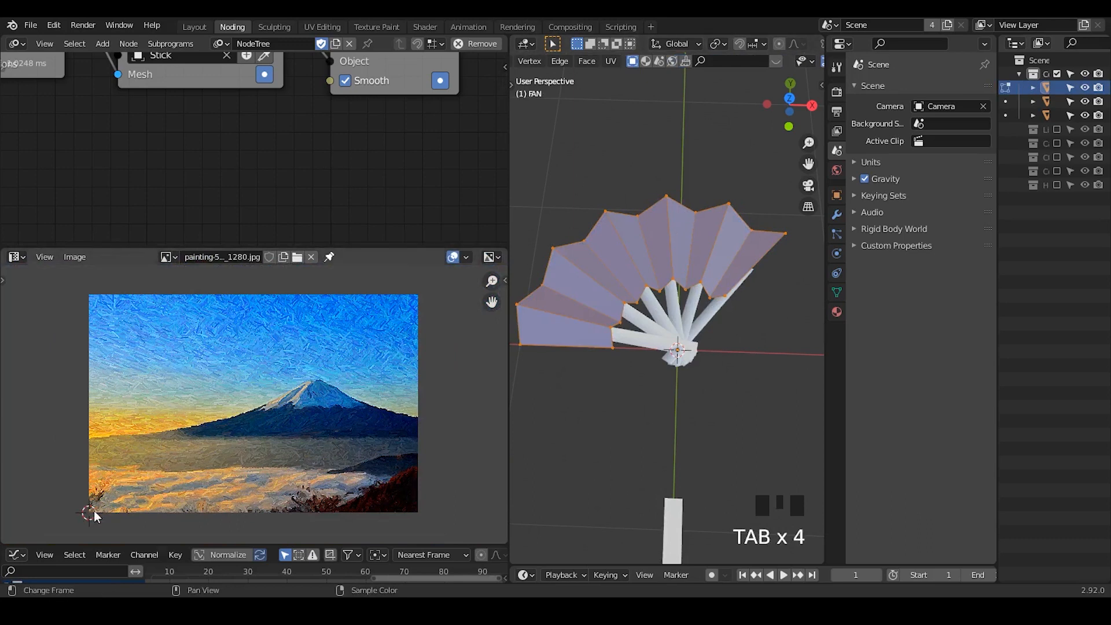
pyautogui.press('Tab')
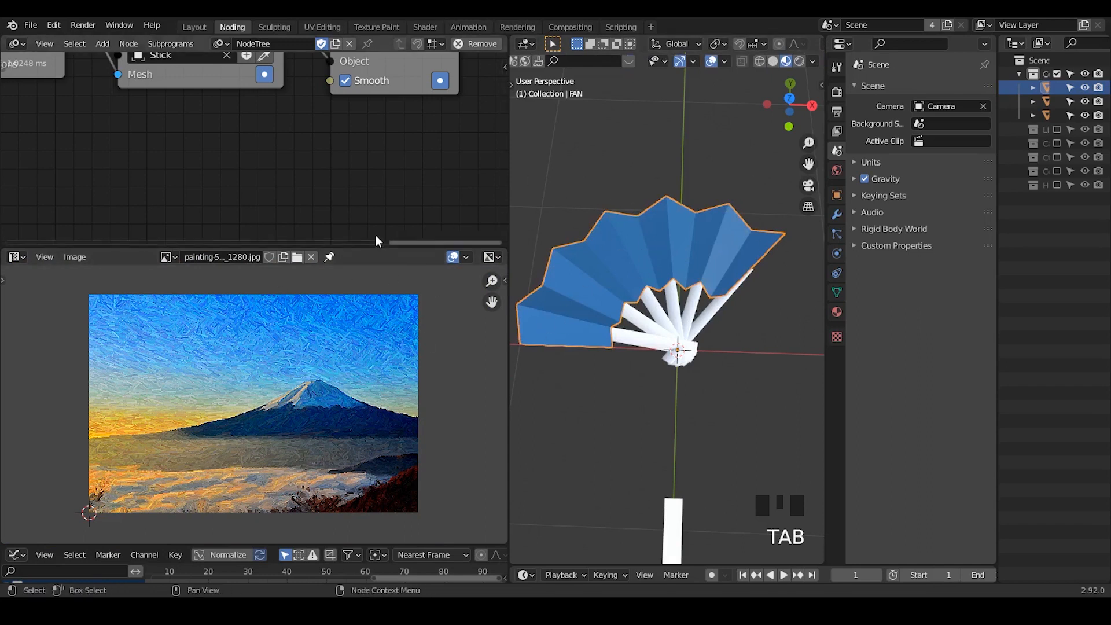
# In the Shader workspace's material preview, try feeding the Mapping node from Generated and Object texture coordinates instead of UV
pyautogui.click(423, 26)
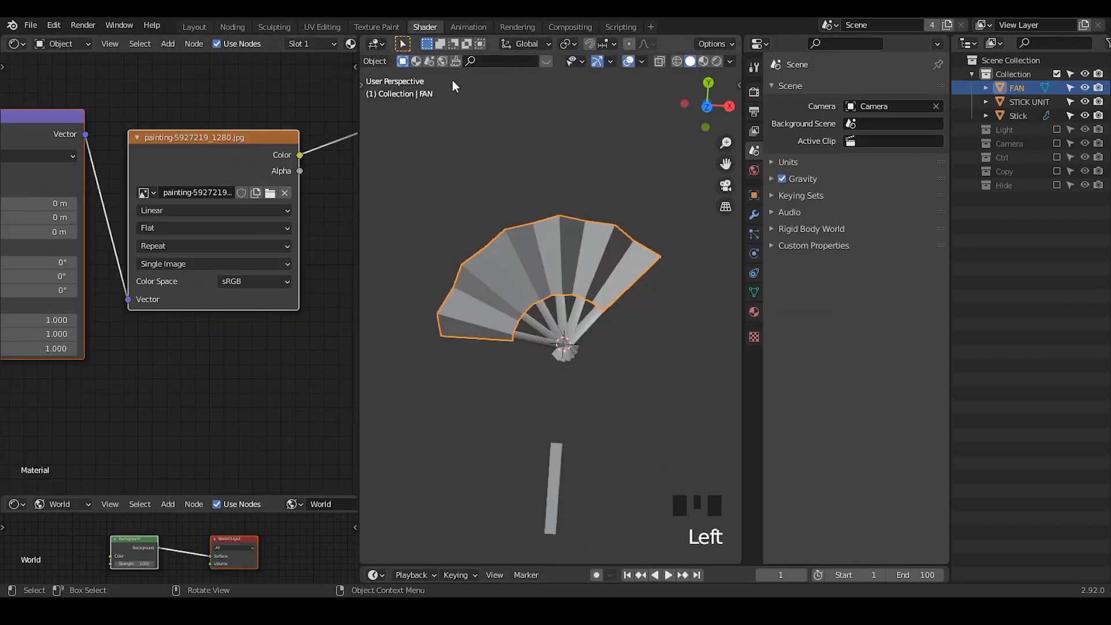
pyautogui.click(703, 61)
pyautogui.moveTo(39, 235); pyautogui.dragTo(310, 189, button='middle')
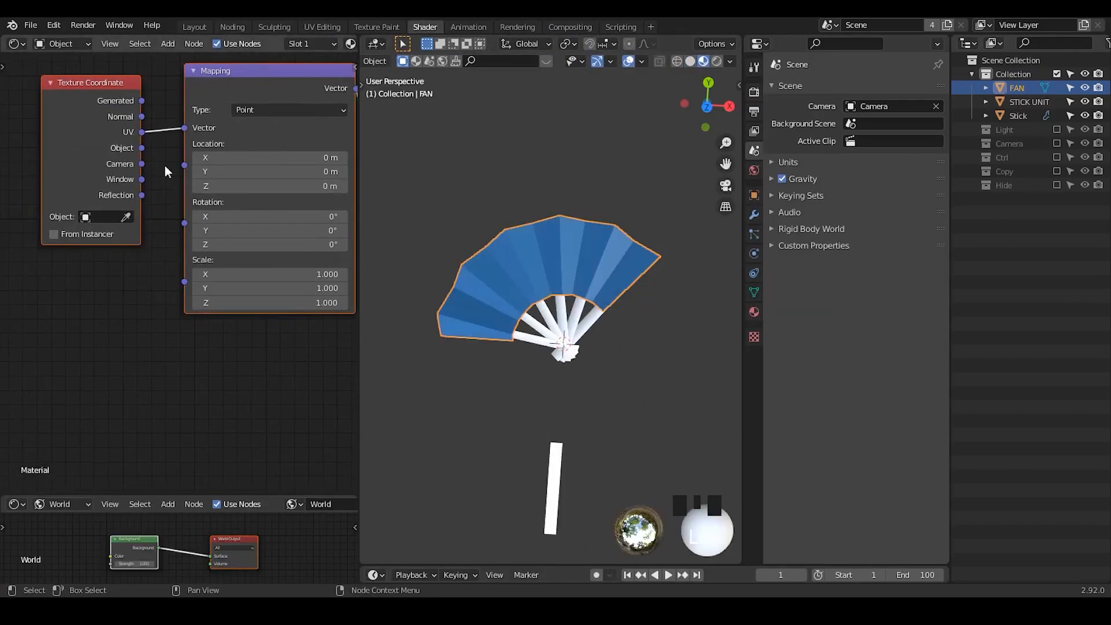
pyautogui.moveTo(142, 101); pyautogui.dragTo(184, 127)
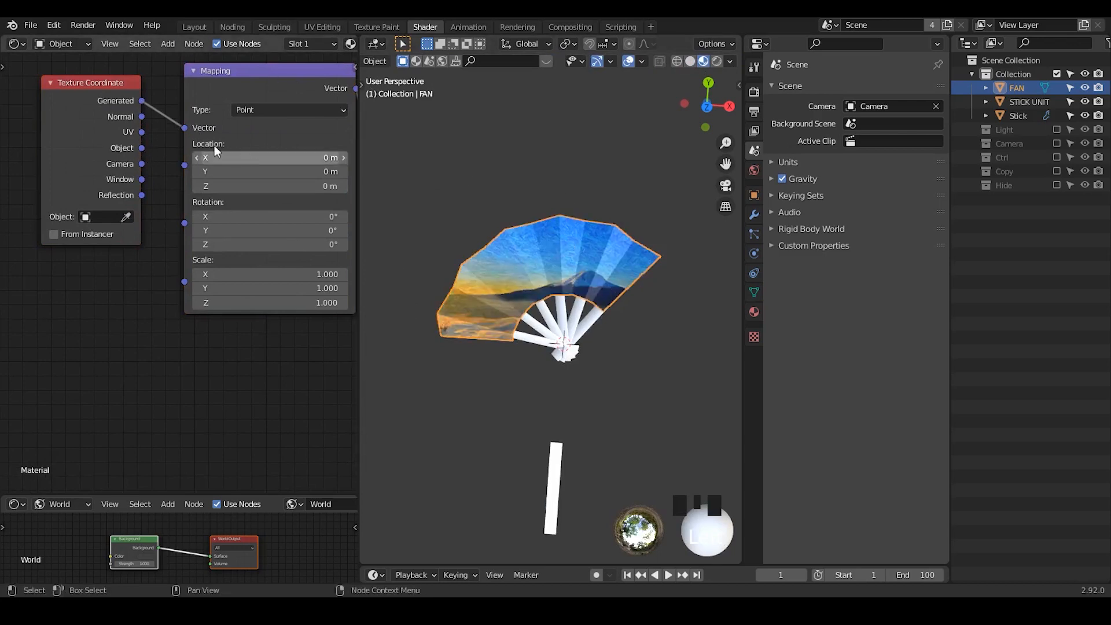
pyautogui.moveTo(141, 148); pyautogui.dragTo(184, 128)
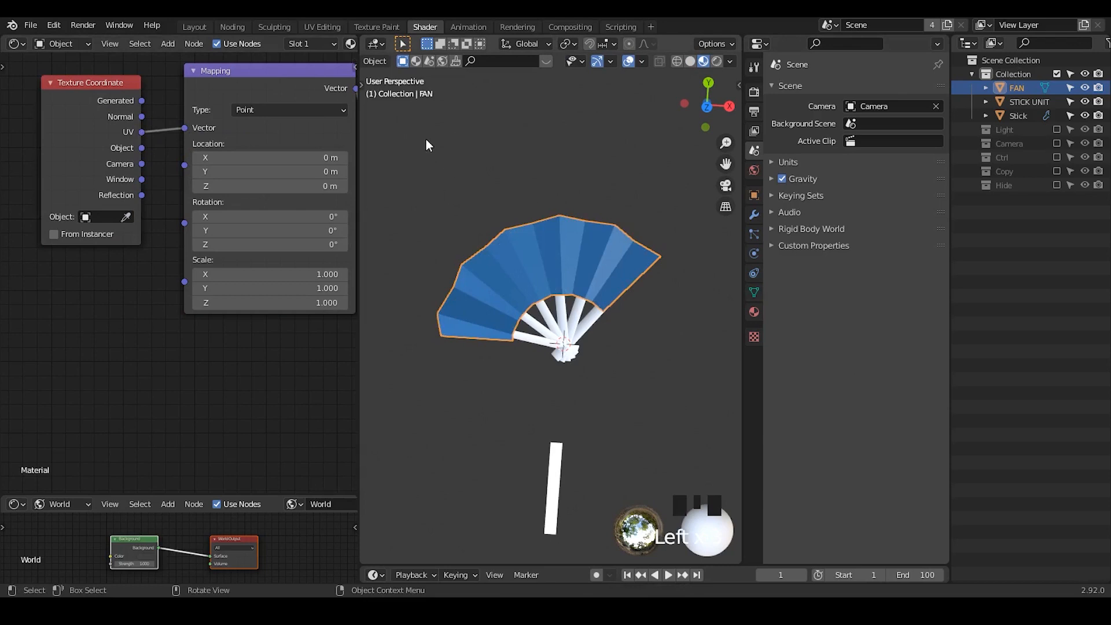
# Back in the Noding workspace, duplicate the FAN object and place the copy beyond the original along the Y axis
pyautogui.click(239, 26)
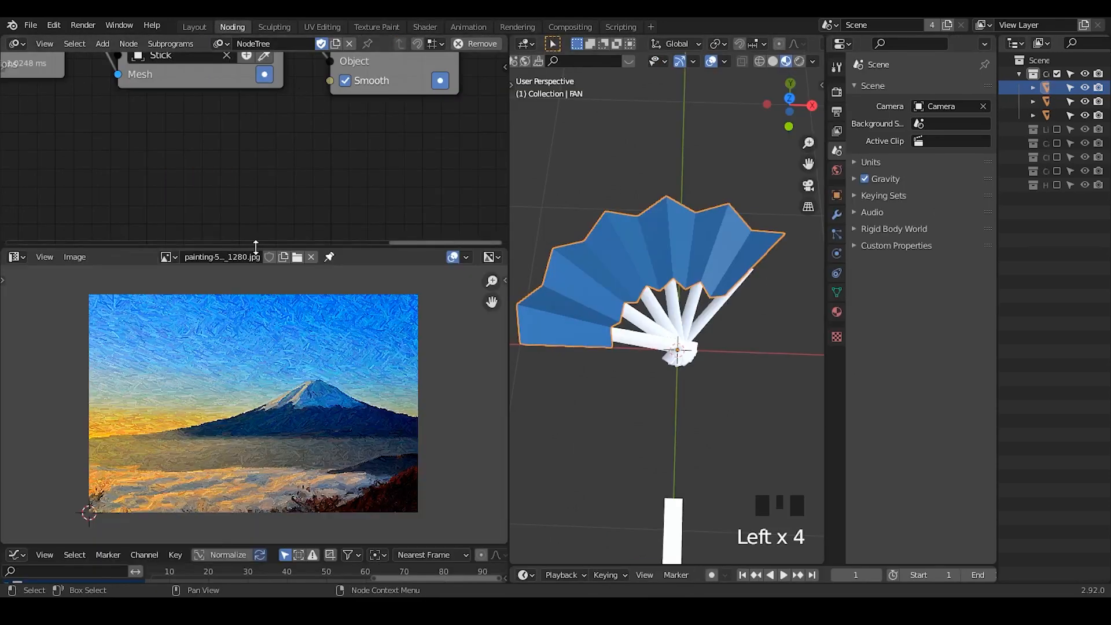
pyautogui.moveTo(256, 247); pyautogui.dragTo(256, 359)
pyautogui.moveTo(376, 74); pyautogui.dragTo(483, 125, button='middle')
pyautogui.scroll(-2, 310, 177)
pyautogui.keyDown('ctrl'); pyautogui.moveTo(689, 203); pyautogui.dragTo(690, 222, button='middle'); pyautogui.keyUp('ctrl')
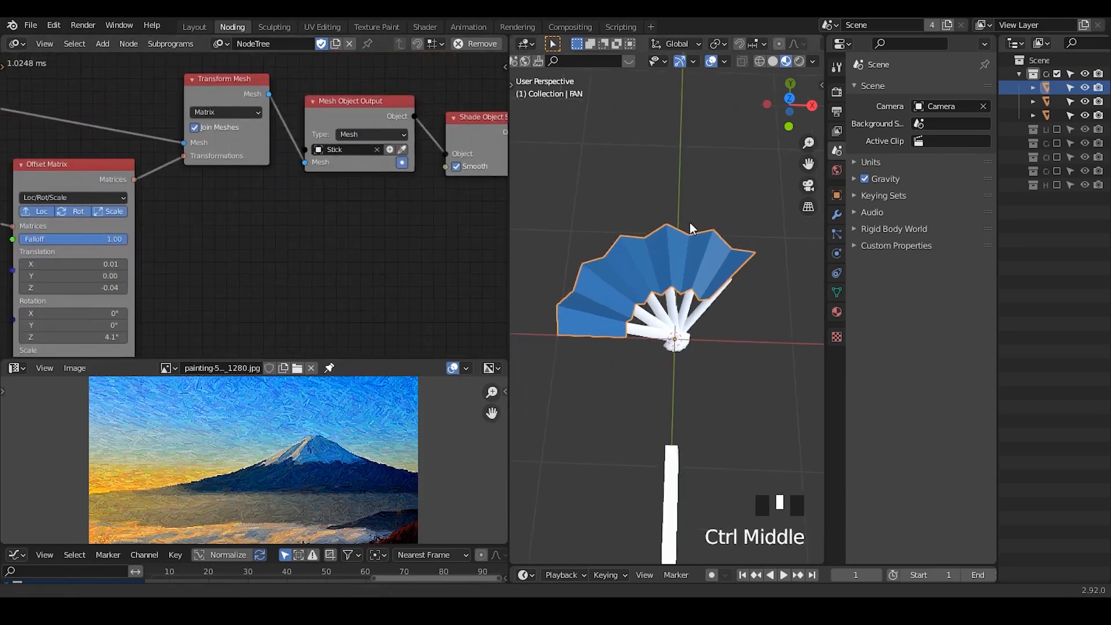
pyautogui.hotkey('shift', 'd')
pyautogui.press('g')
pyautogui.click(707, 182)
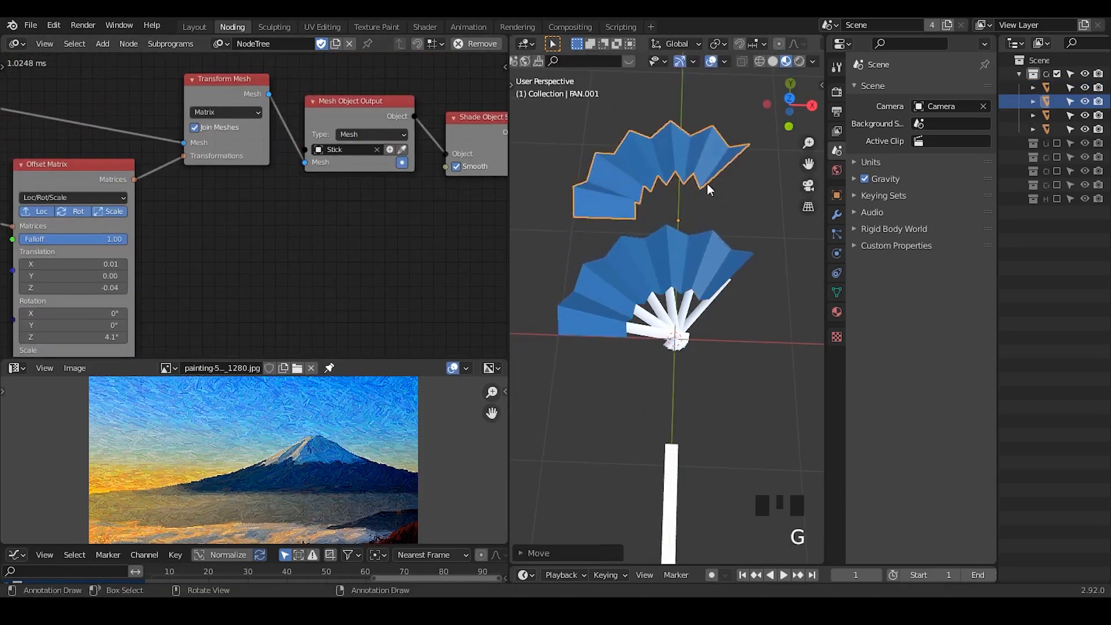
pyautogui.moveTo(707, 182)
pyautogui.keyDown('shift'); pyautogui.mouseDown(button='middle')
pyautogui.moveTo(717, 263)
pyautogui.moveTo(702, 203)
pyautogui.mouseUp(button='middle'); pyautogui.keyUp('shift')
# Unwrap all faces of the duplicated fan in Edit Mode
pyautogui.press('Tab')
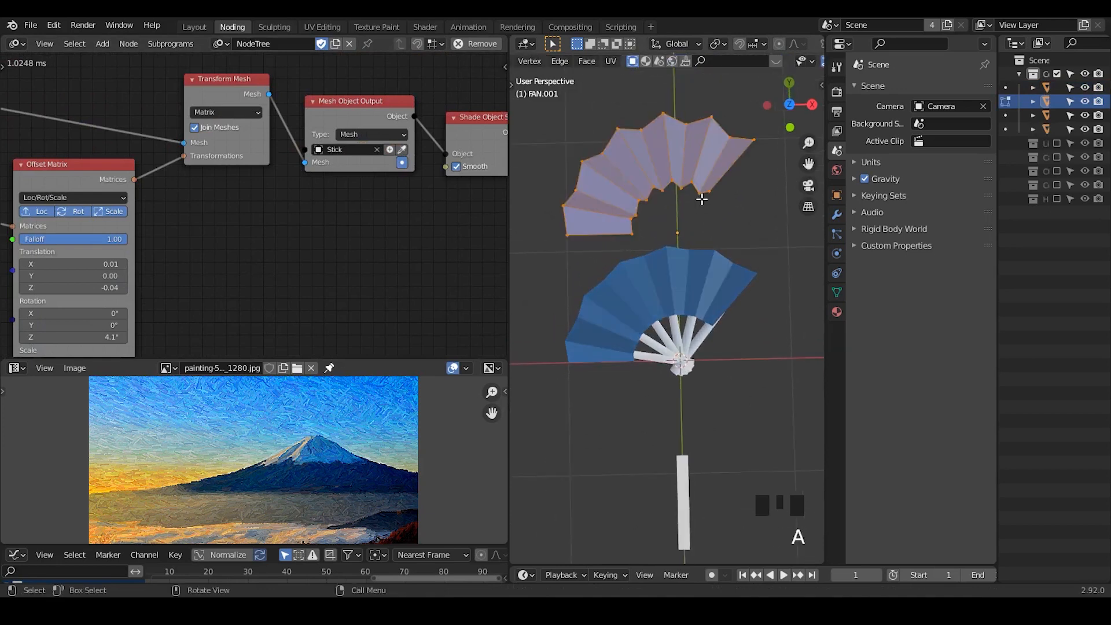
pyautogui.press('u')
pyautogui.click(701, 199)
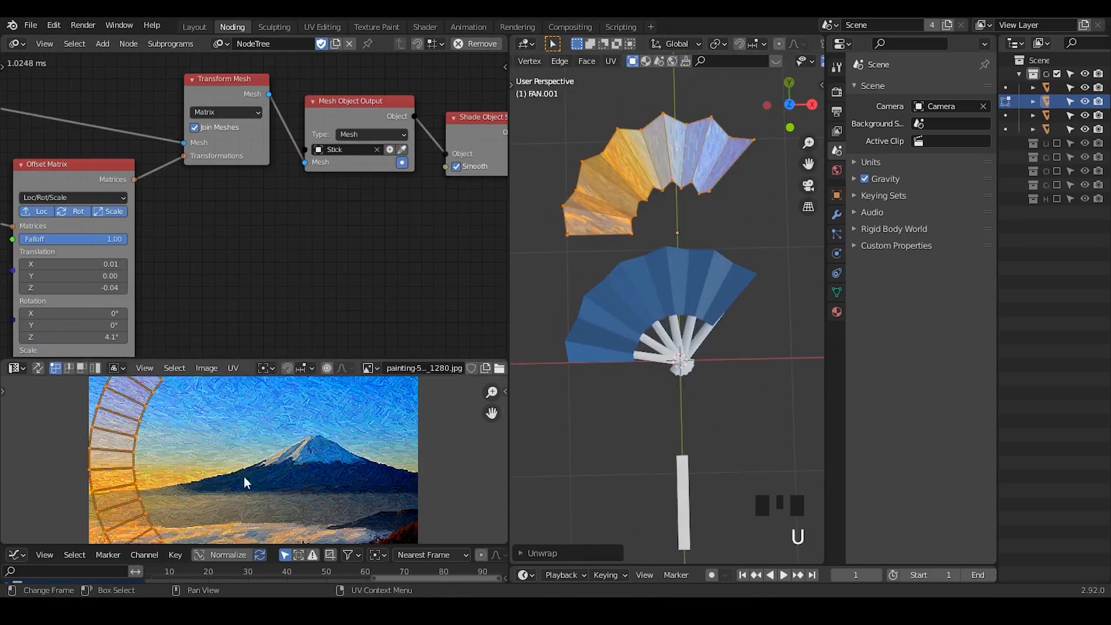
# Rotate the UV island into an upright arch, enlarge it and position it across the mountain in the painting, finishing in Object Mode
pyautogui.press('r')
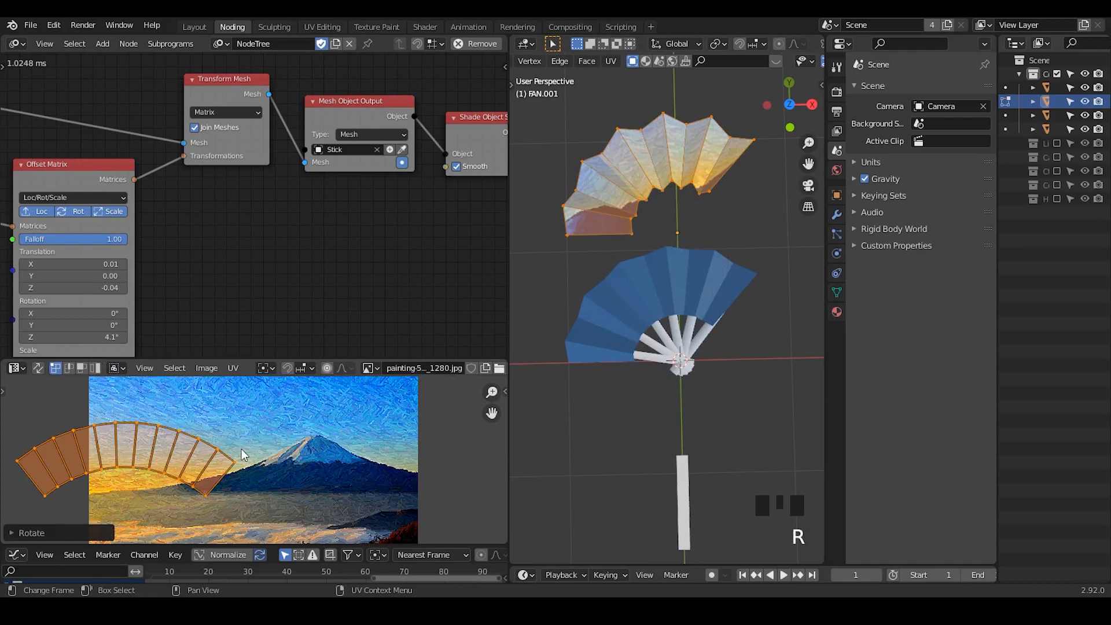
pyautogui.press('g')
pyautogui.click(360, 448)
pyautogui.press('s')
pyautogui.click(398, 429)
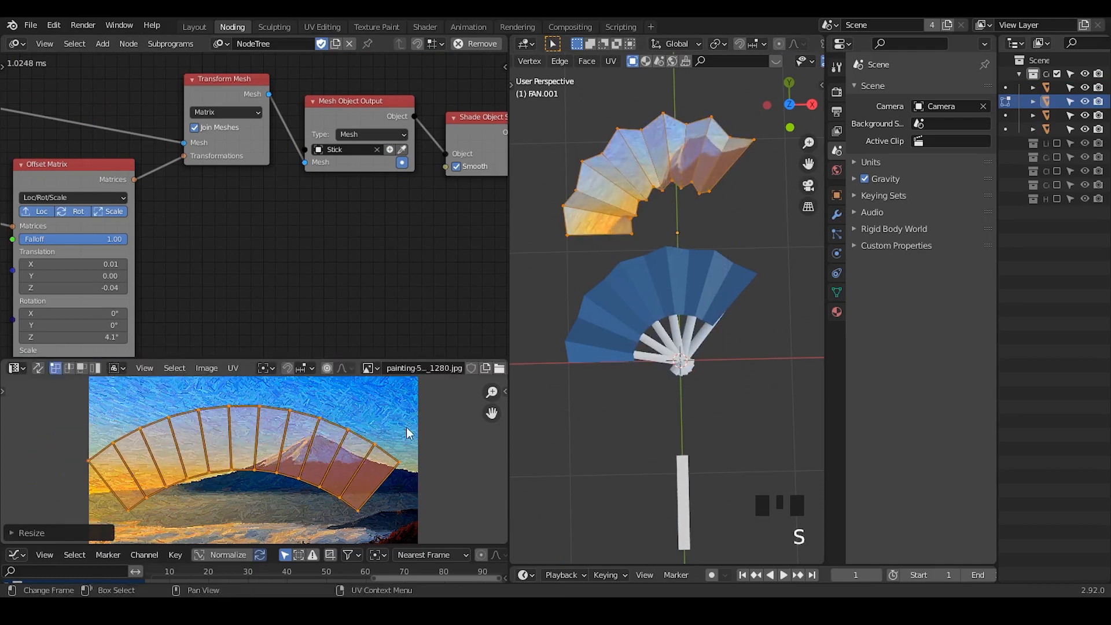
pyautogui.press('g')
pyautogui.click(373, 440)
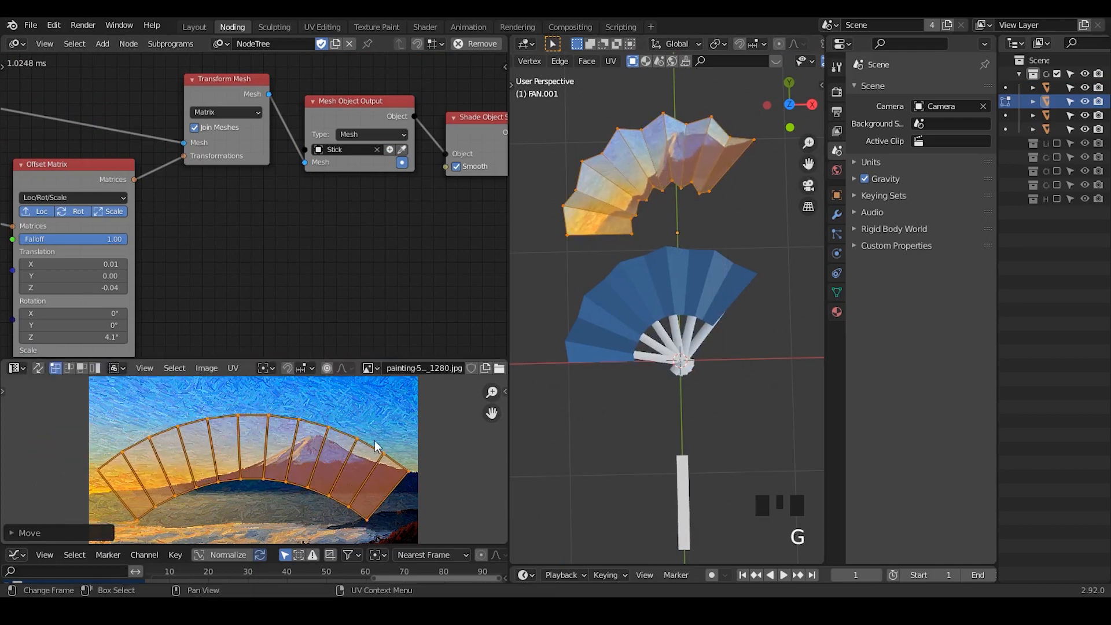
pyautogui.press('Tab')
# Select the original procedural fan, with the FAN Mesh Object Output node in view in the node tree
pyautogui.keyDown('shift'); pyautogui.moveTo(641, 193); pyautogui.dragTo(673, 176, button='middle'); pyautogui.keyUp('shift')
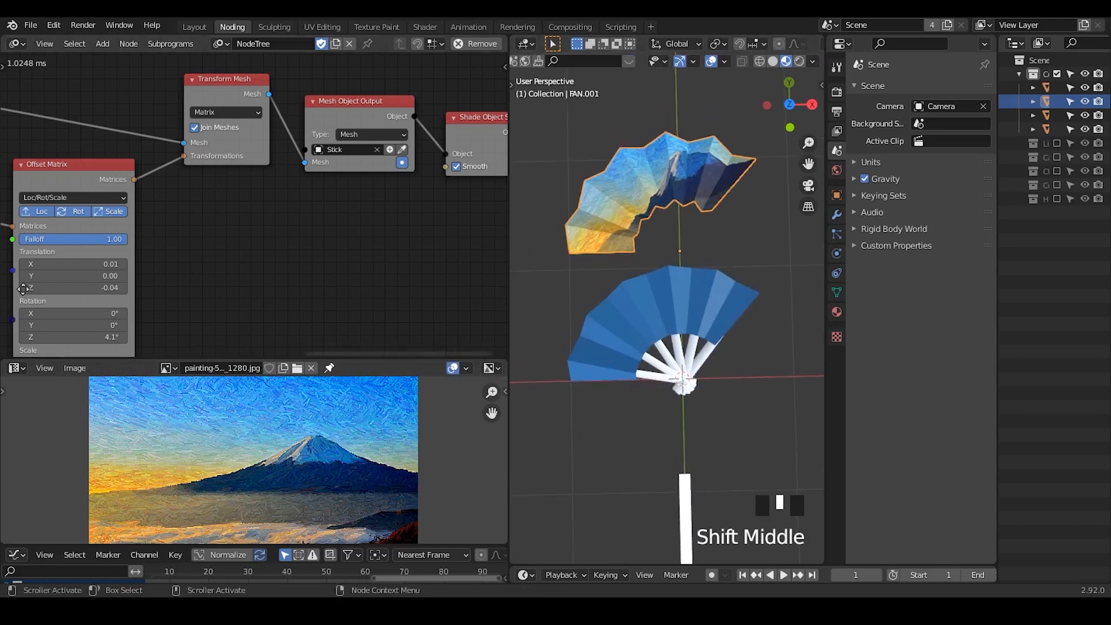
pyautogui.moveTo(17, 283); pyautogui.dragTo(404, 159, button='middle')
pyautogui.scroll(-3, 155, 202)
pyautogui.moveTo(75, 268); pyautogui.dragTo(308, 173, button='middle')
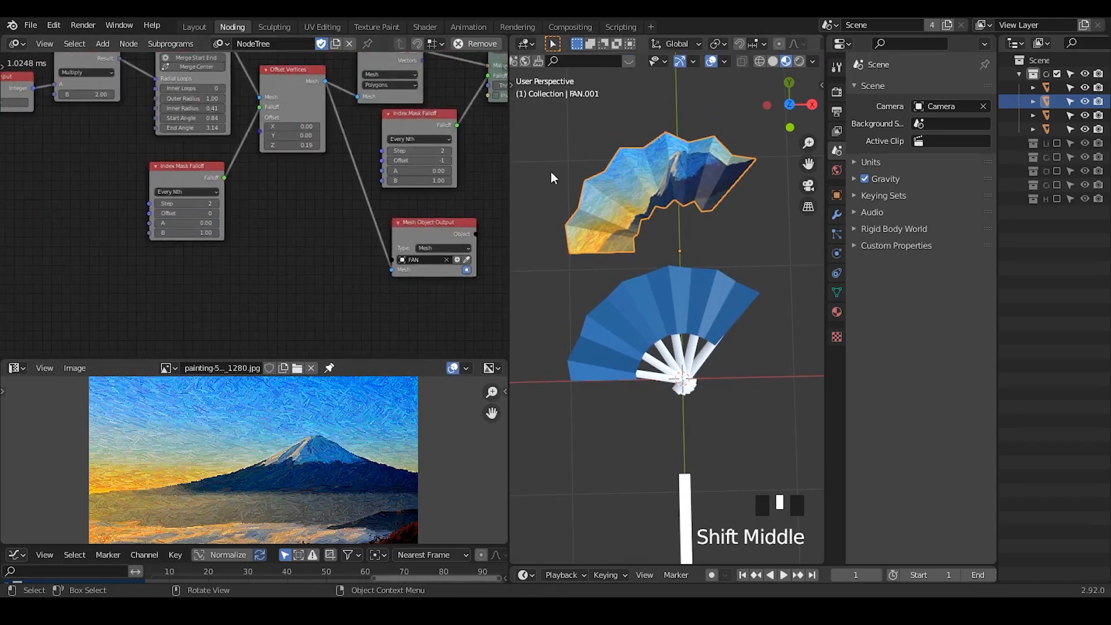
pyautogui.scroll(2, 314, 248)
pyautogui.moveTo(330, 221); pyautogui.dragTo(328, 190, button='middle')
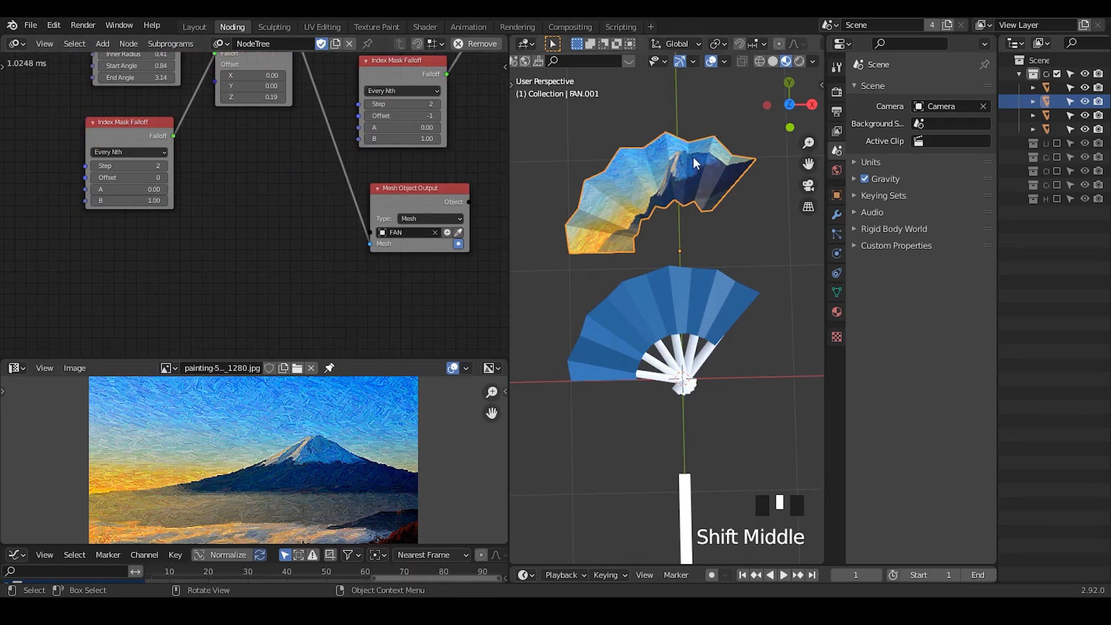
pyautogui.click(716, 291)
pyautogui.click(691, 176)
pyautogui.click(654, 307)
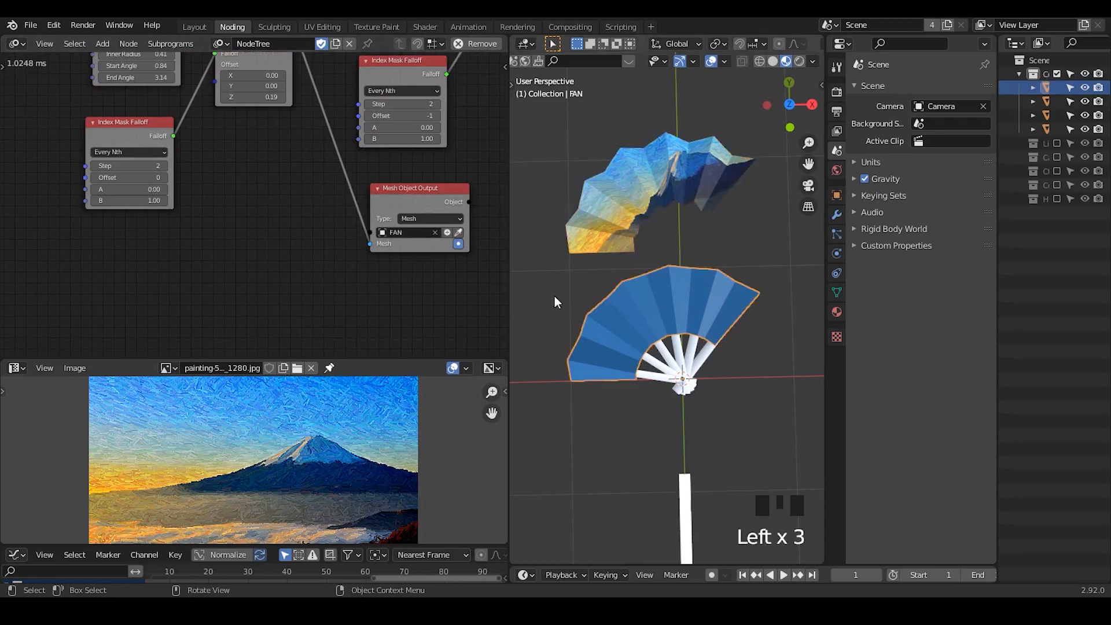
# Add a Mesh Object Input node below the first Index Mask Falloff and assign the duplicated fan FAN.001 as its object
pyautogui.moveTo(341, 270); pyautogui.dragTo(287, 270, button='middle')
pyautogui.hotkey('ctrl', 'a')
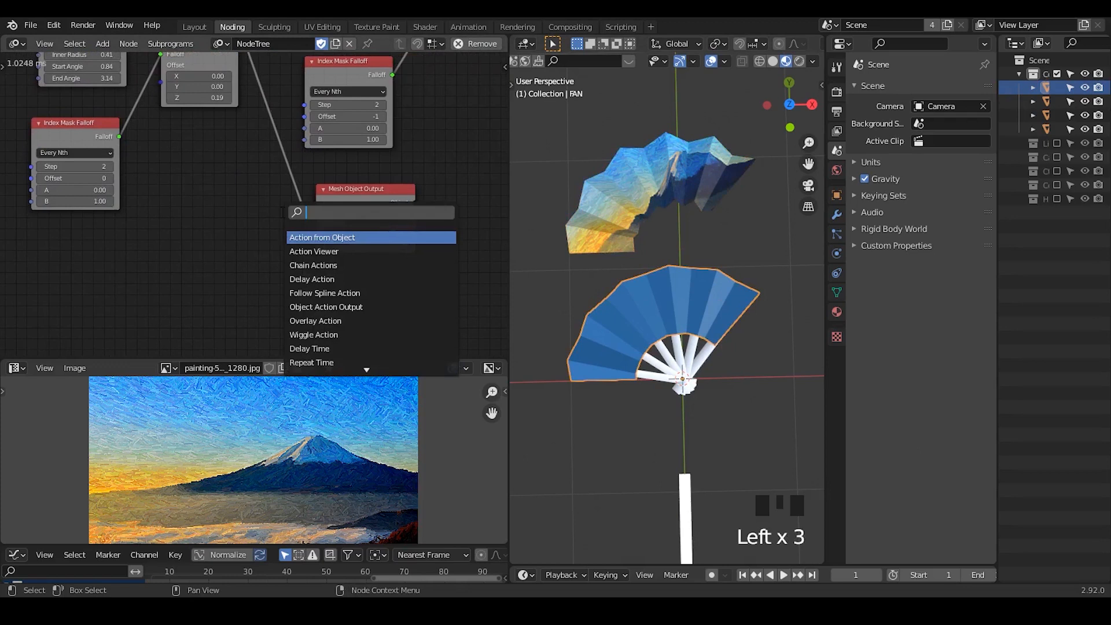
pyautogui.write('object in')
pyautogui.press('BackSpace')
pyautogui.press('BackSpace')
pyautogui.write('mesh input')
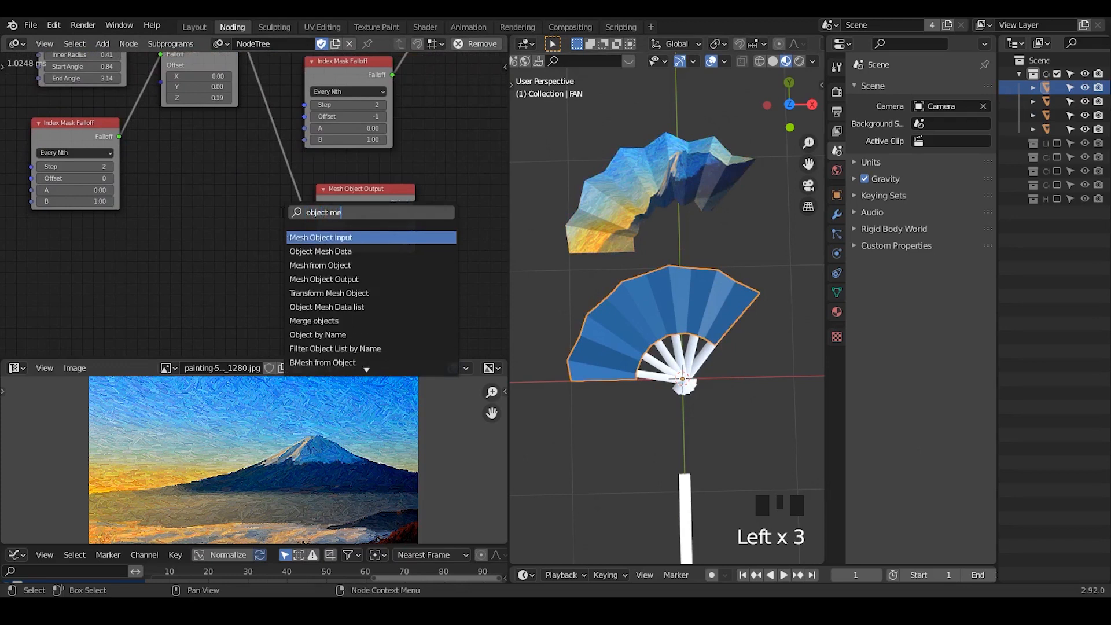
pyautogui.press('Return')
pyautogui.click(39, 244)
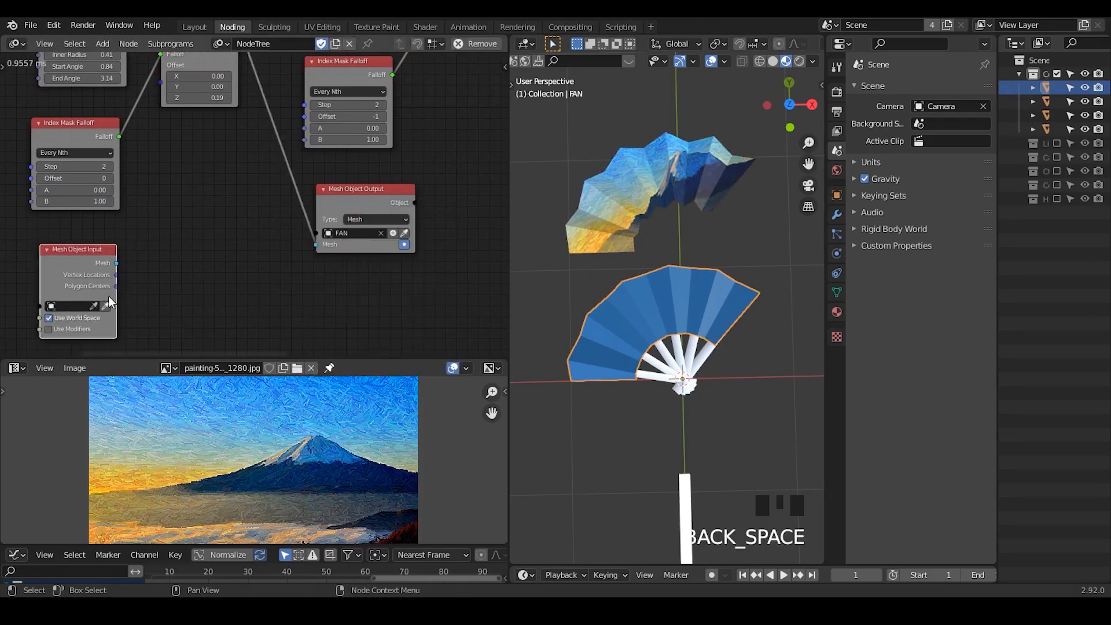
pyautogui.click(105, 305)
pyautogui.click(673, 168)
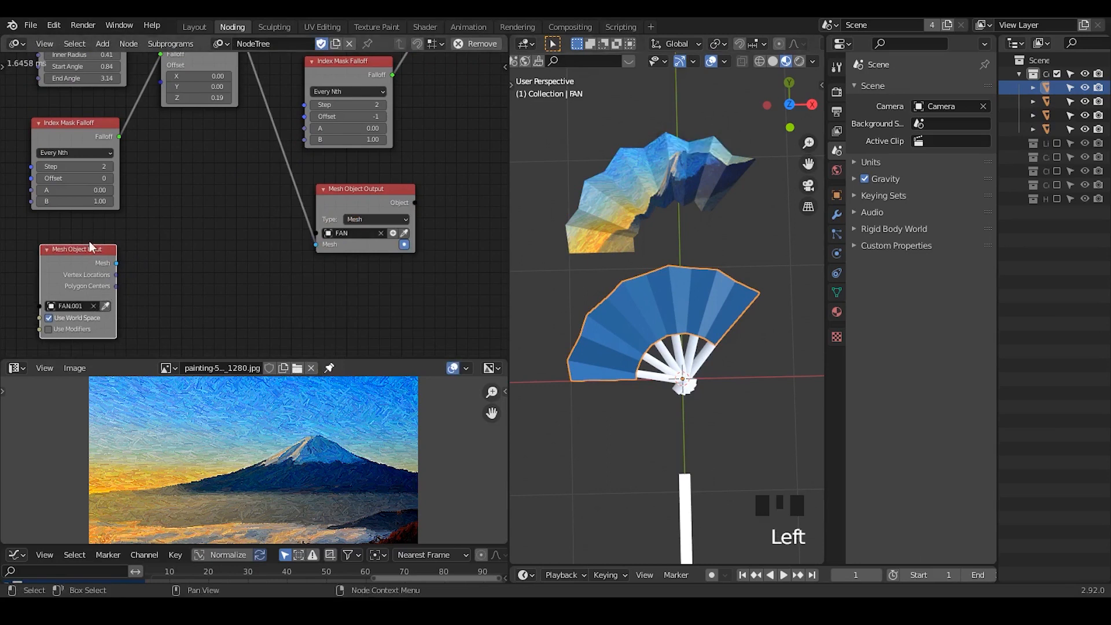
pyautogui.moveTo(112, 270); pyautogui.dragTo(138, 239, button='middle')
pyautogui.moveTo(132, 233); pyautogui.dragTo(152, 223)
# Add a Get UV Map node beside the Mesh Object Input node
pyautogui.hotkey('ctrl', 'a')
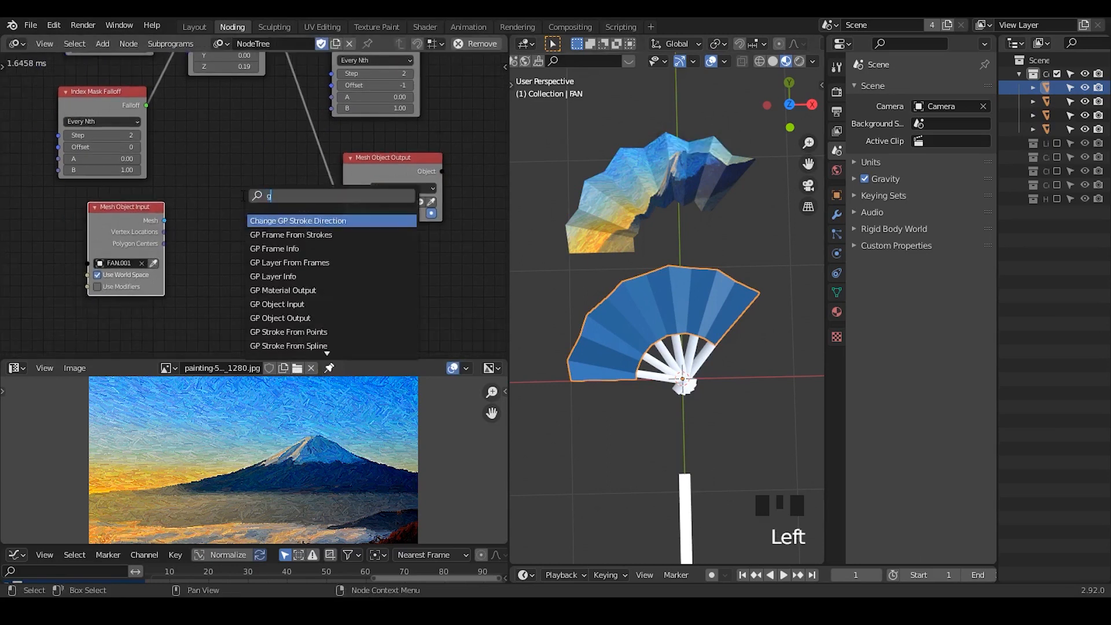
pyautogui.write('get uv')
pyautogui.press('Return')
pyautogui.click(206, 189)
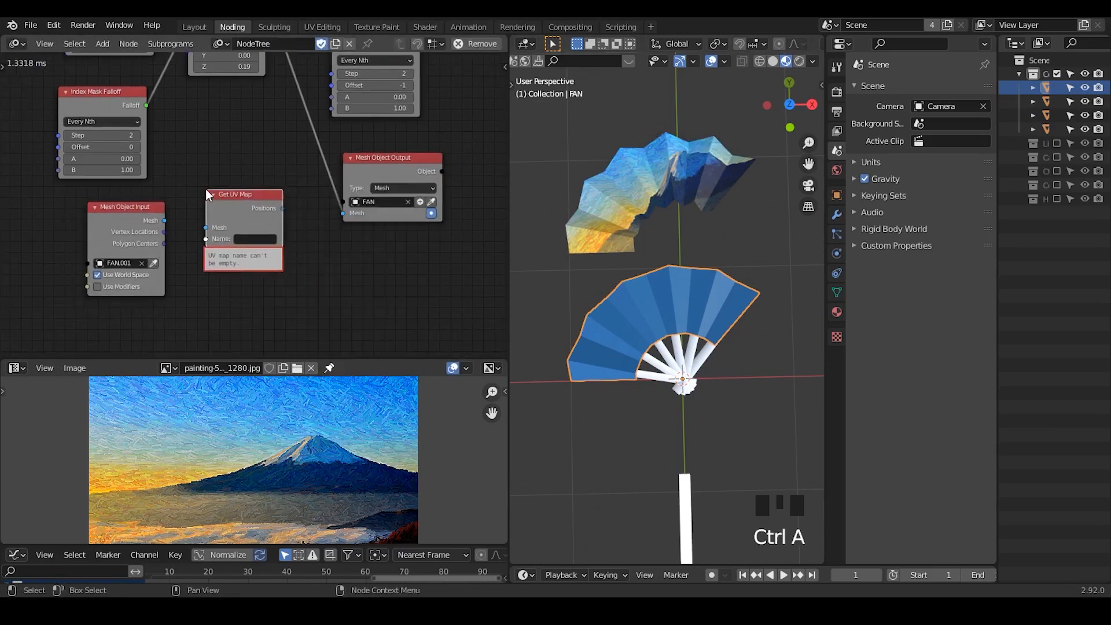
# Add an Insert UV Map node into the mesh link just before the FAN Mesh Object Output
pyautogui.hotkey('ctrl', 'a')
pyautogui.write('insert u')
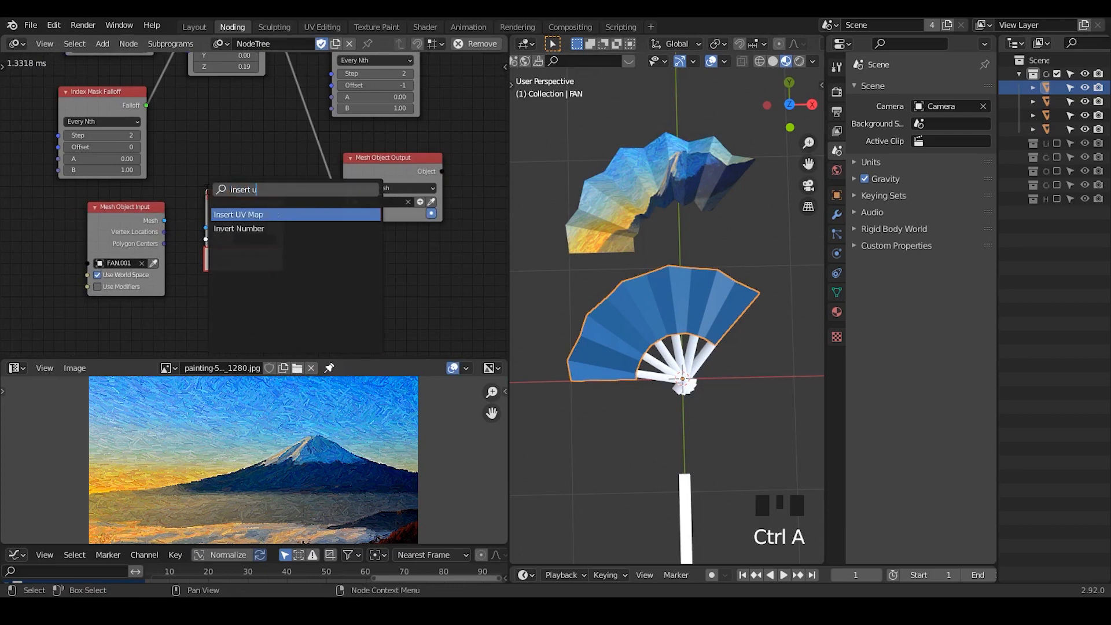
pyautogui.press('Return')
pyautogui.click(310, 158)
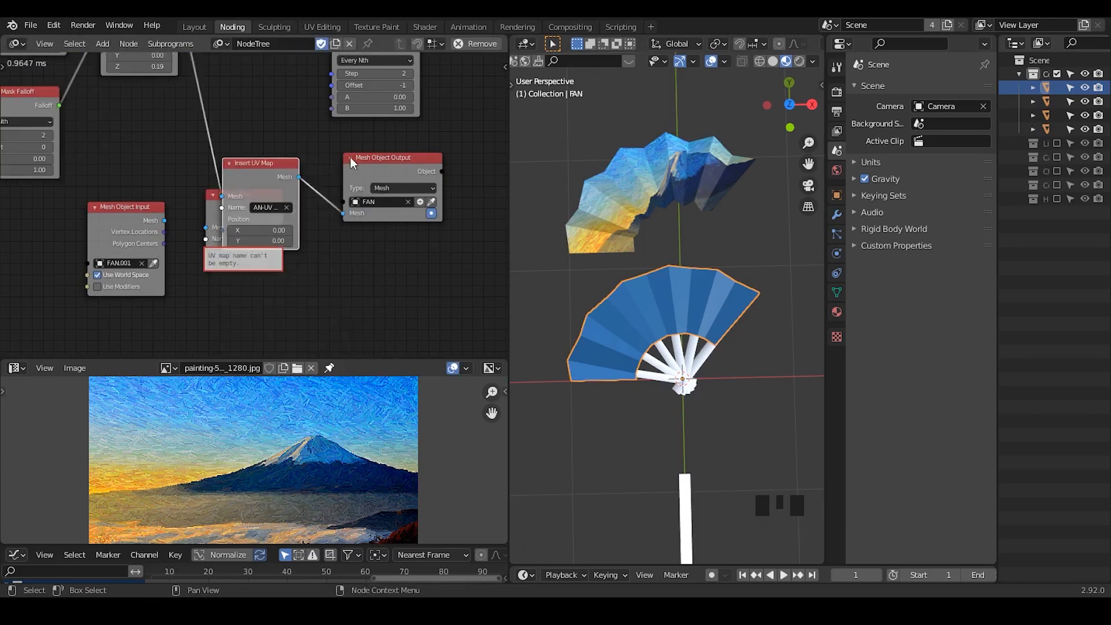
pyautogui.moveTo(276, 171); pyautogui.dragTo(355, 163)
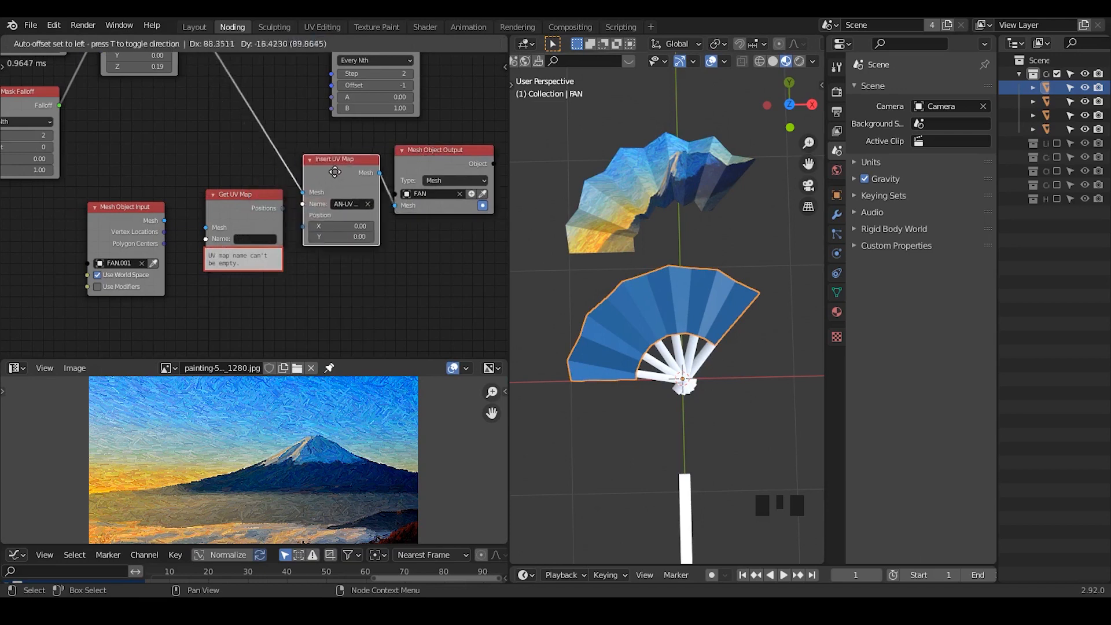
# Feed the Mesh Object Input's Mesh output into the Get UV Map node
pyautogui.moveTo(232, 274); pyautogui.dragTo(298, 224, button='middle')
pyautogui.scroll(2, 255, 188)
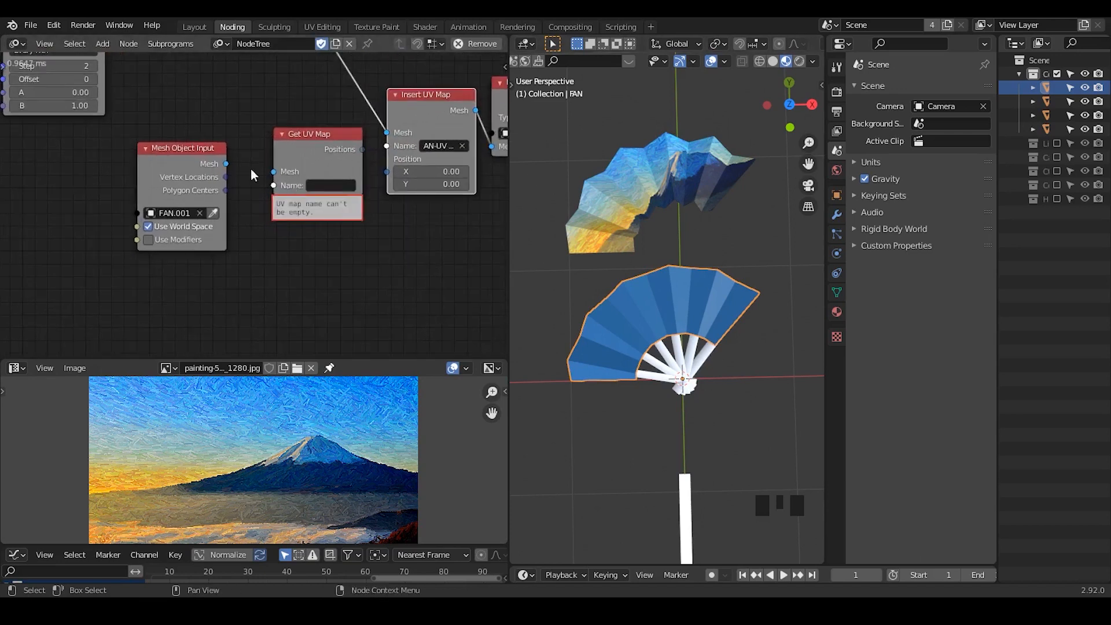
pyautogui.moveTo(225, 165); pyautogui.dragTo(299, 159)
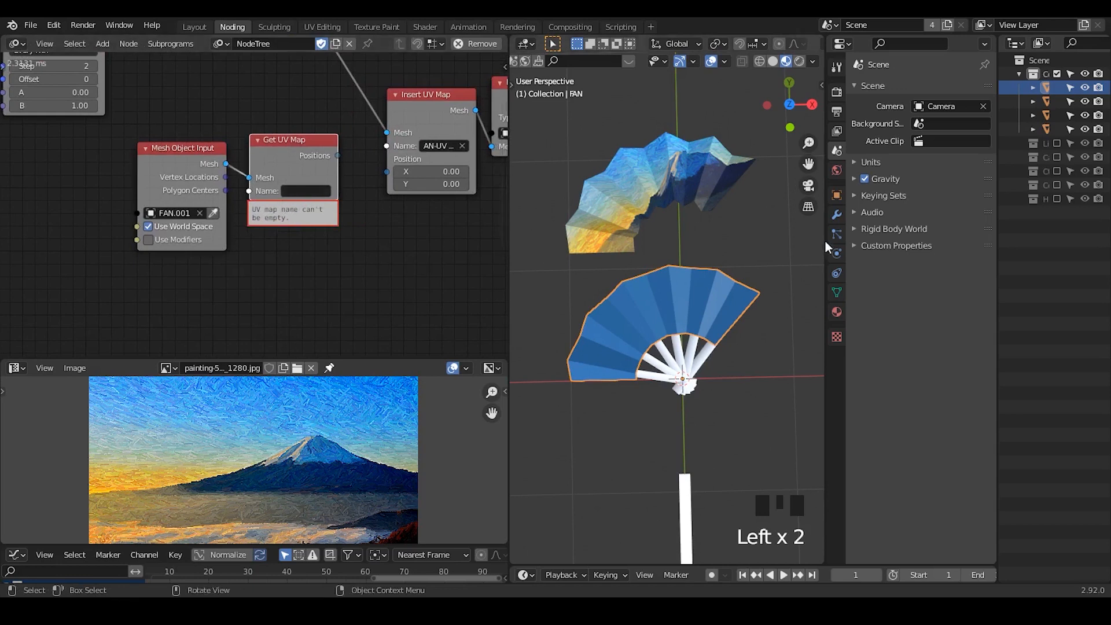
# Check both fans' UV map names in their mesh data and set the Get UV Map node's name to UVMap
pyautogui.click(836, 290)
pyautogui.click(879, 278)
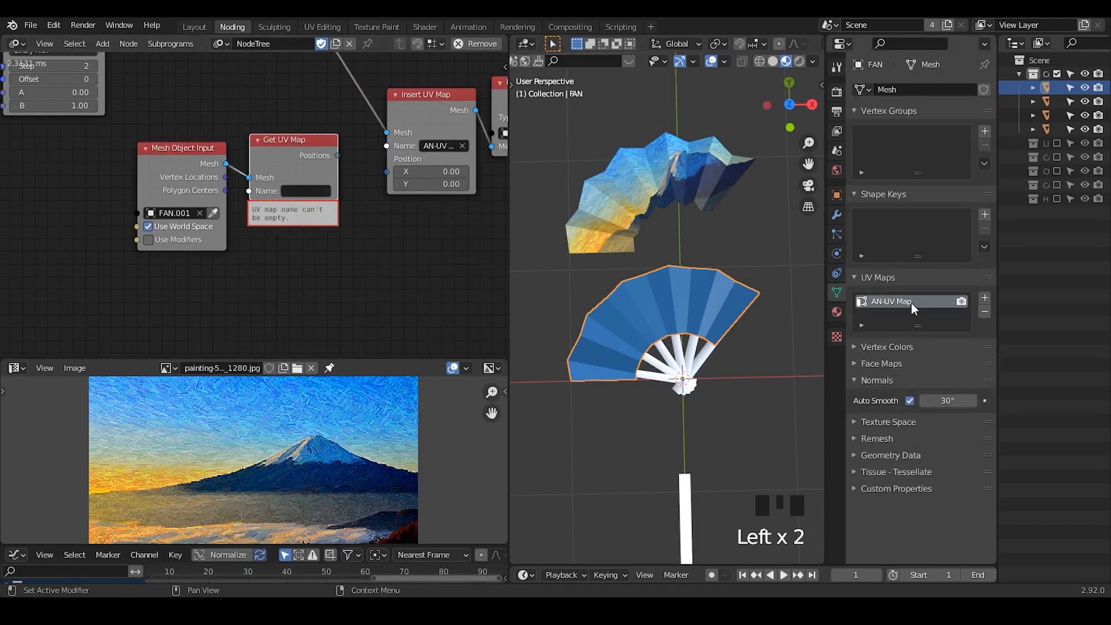
pyautogui.click(603, 213)
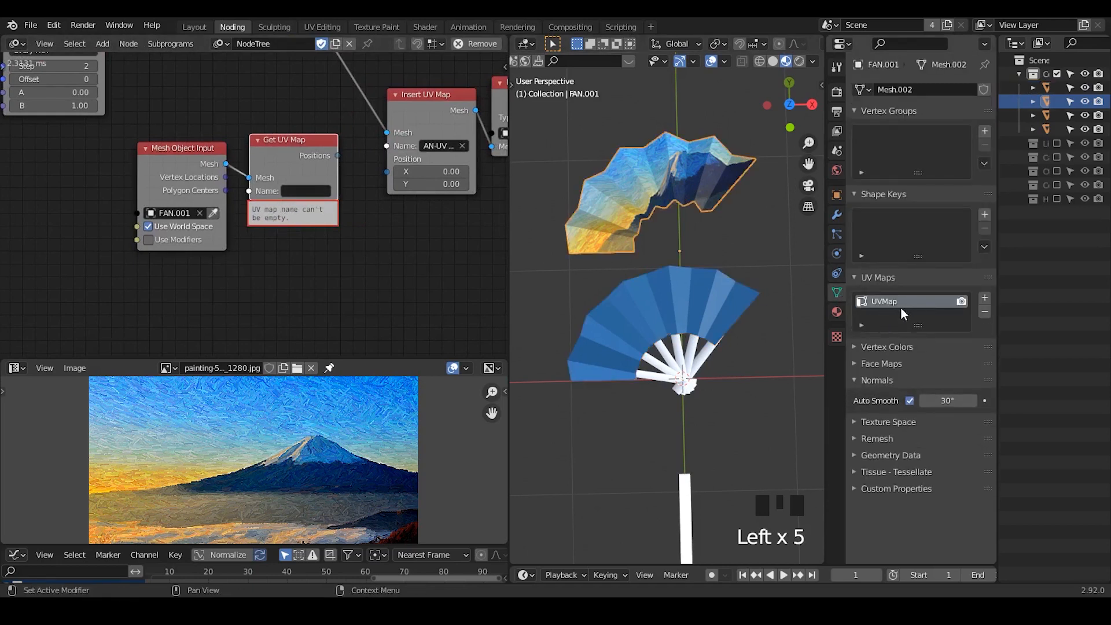
pyautogui.write('UVM')
pyautogui.click(293, 195)
pyautogui.write('ap')
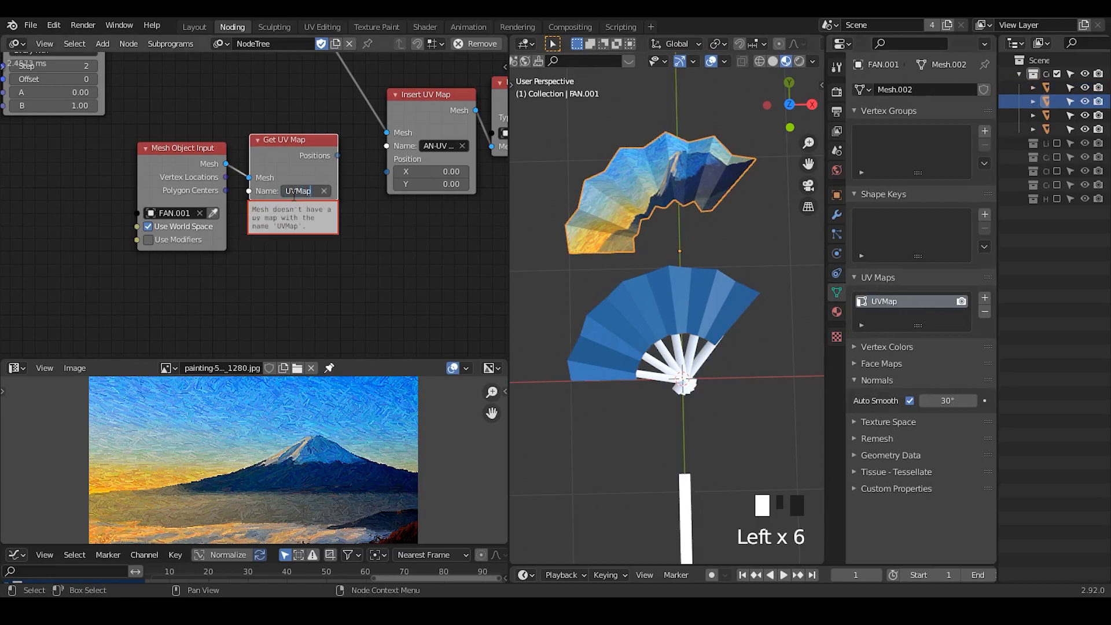
pyautogui.press('Return')
pyautogui.keyDown('ctrl'); pyautogui.moveTo(292, 195); pyautogui.dragTo(236, 201, button='middle'); pyautogui.keyUp('ctrl')
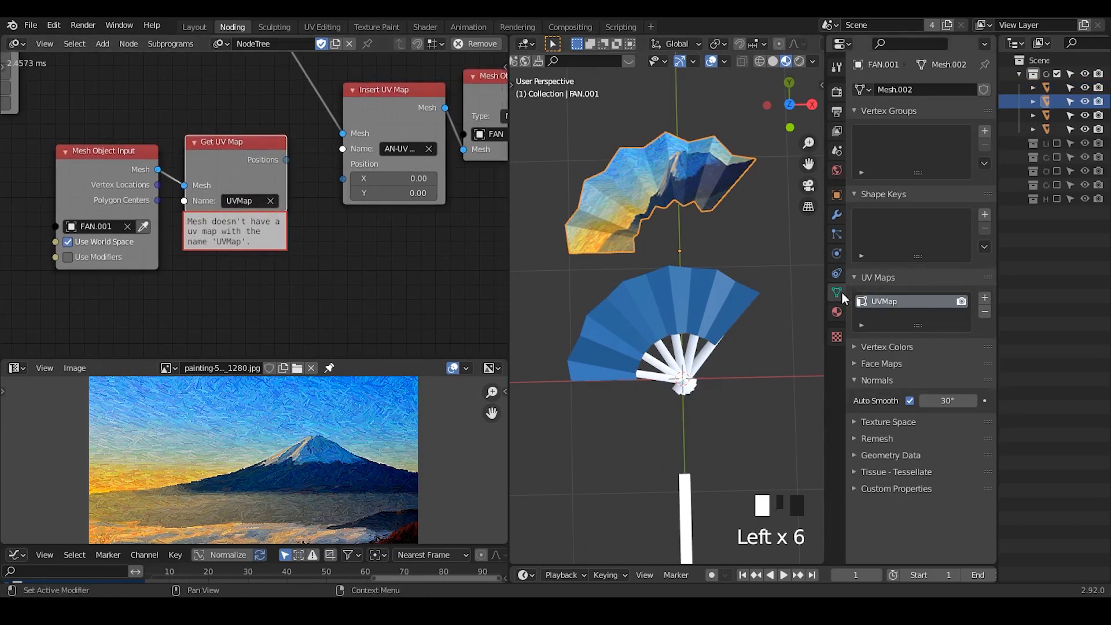
# Show the hidden extra inputs on the Mesh Object Input node and enable Load UVs
pyautogui.moveTo(283, 160); pyautogui.dragTo(204, 223)
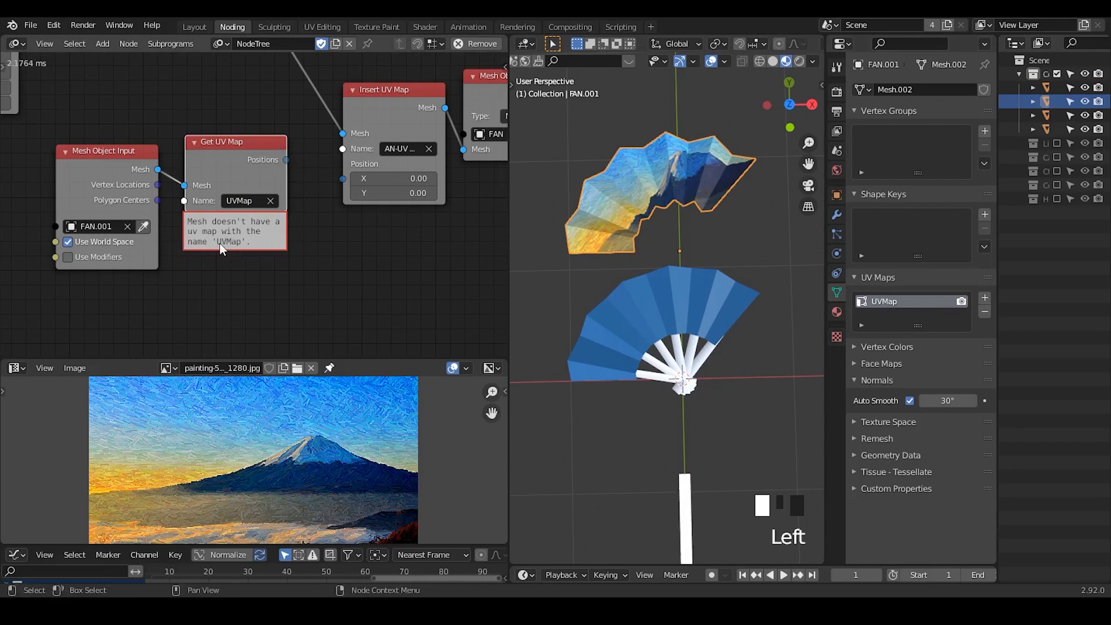
pyautogui.click(114, 182)
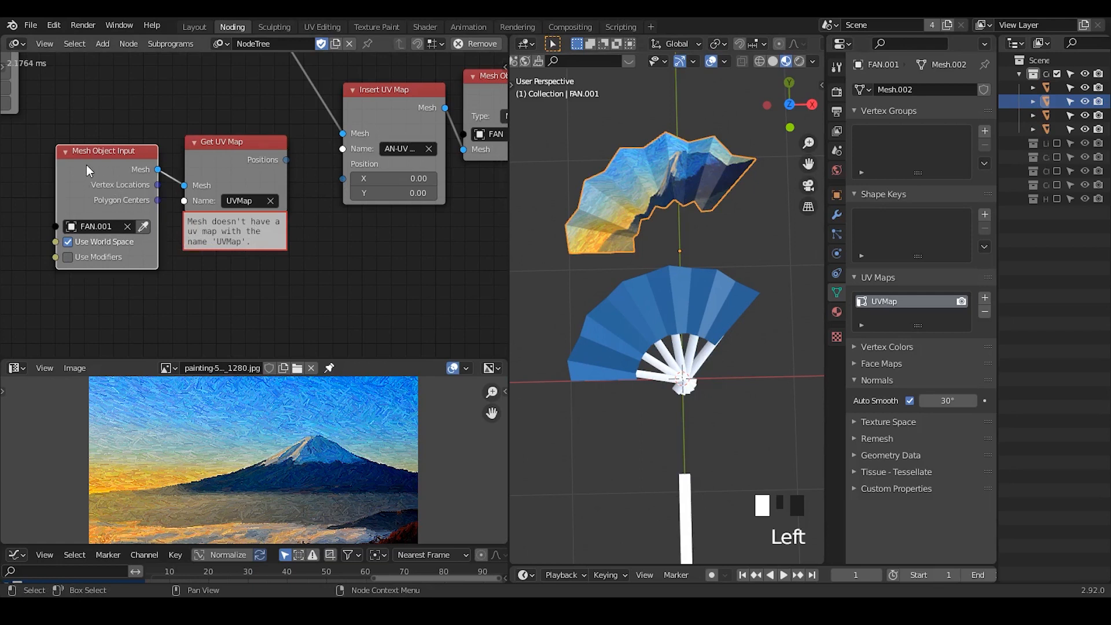
pyautogui.press('u')
pyautogui.click(120, 192)
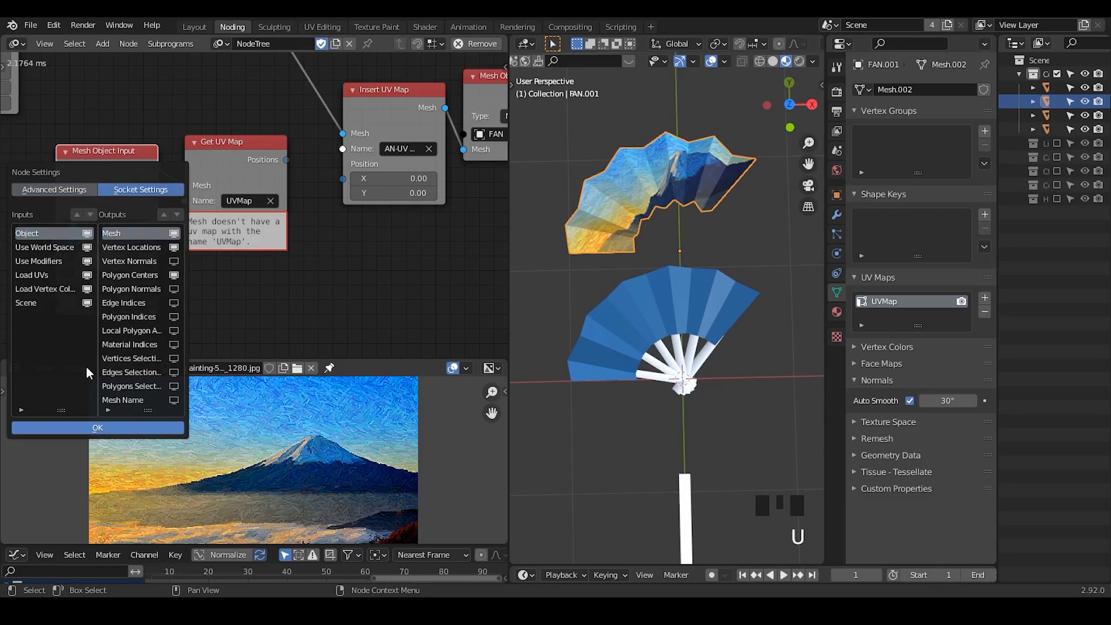
pyautogui.click(88, 428)
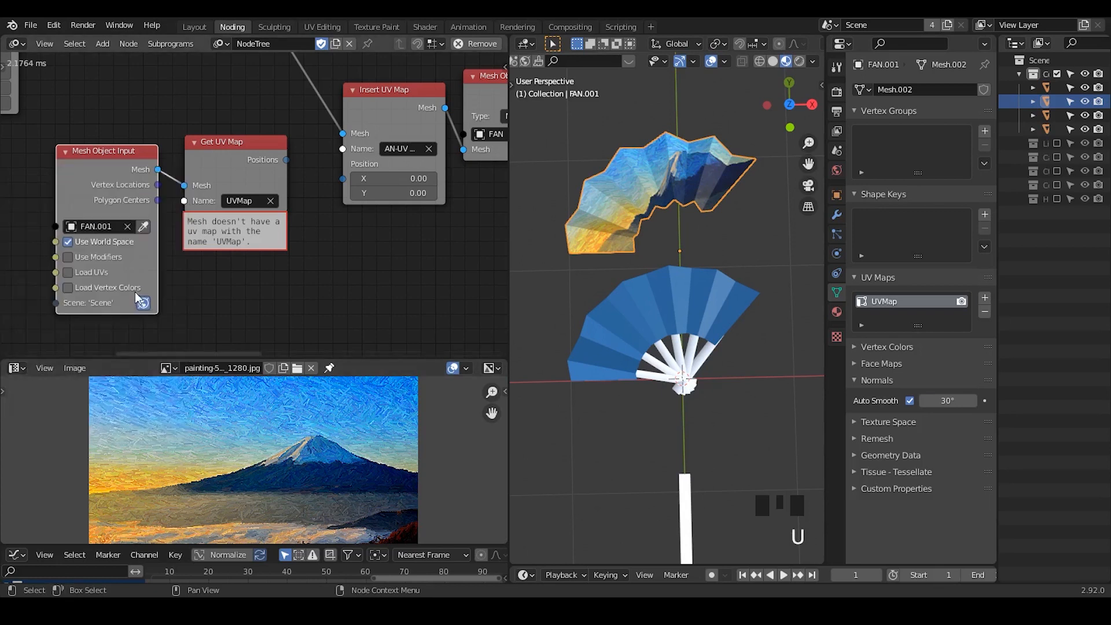
pyautogui.click(90, 275)
# Feed the Get UV Map positions into the Insert UV Map node and select the original fan
pyautogui.moveTo(285, 160); pyautogui.dragTo(343, 178)
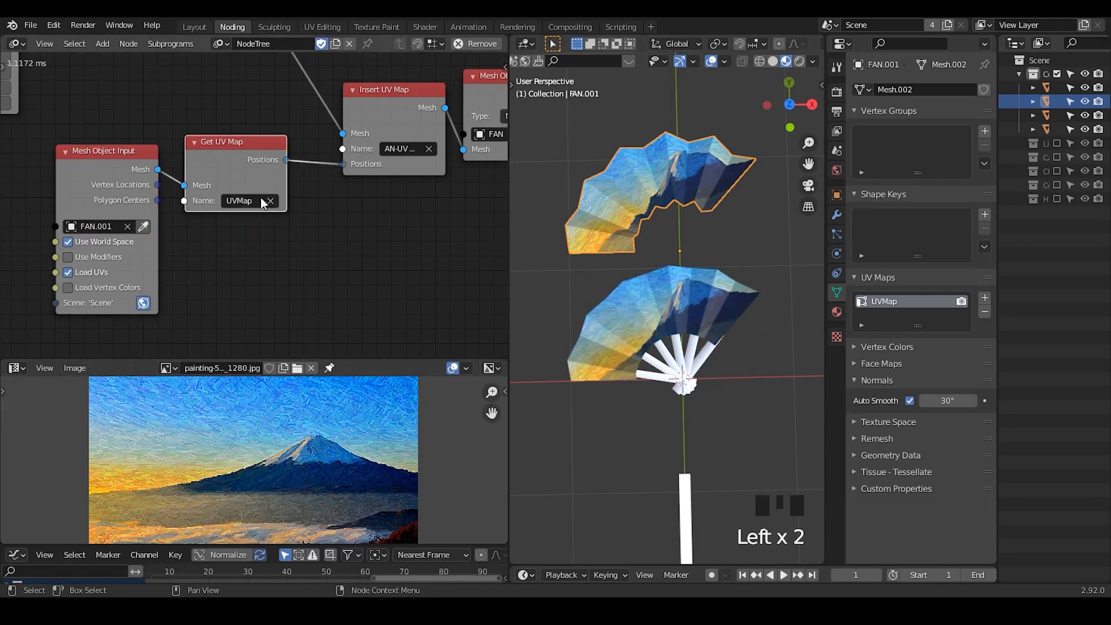
pyautogui.click(665, 301)
pyautogui.click(660, 196)
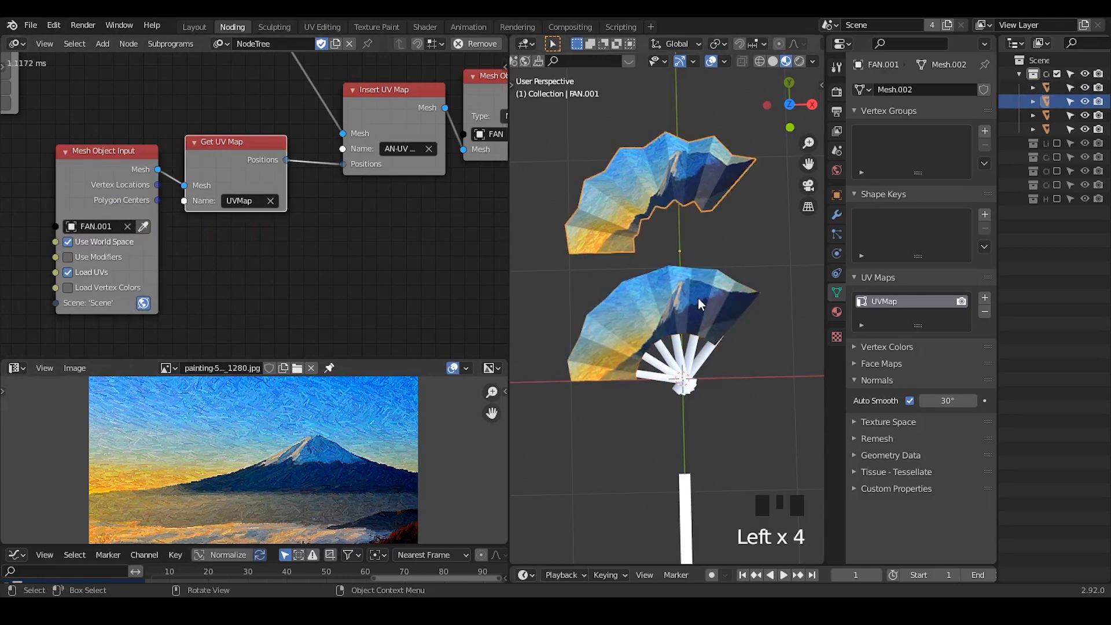
pyautogui.click(697, 298)
# Set the Circle Mesh node's Start Angle to 0.60 to open the fan wider
pyautogui.moveTo(40, 200); pyautogui.dragTo(307, 286, button='middle')
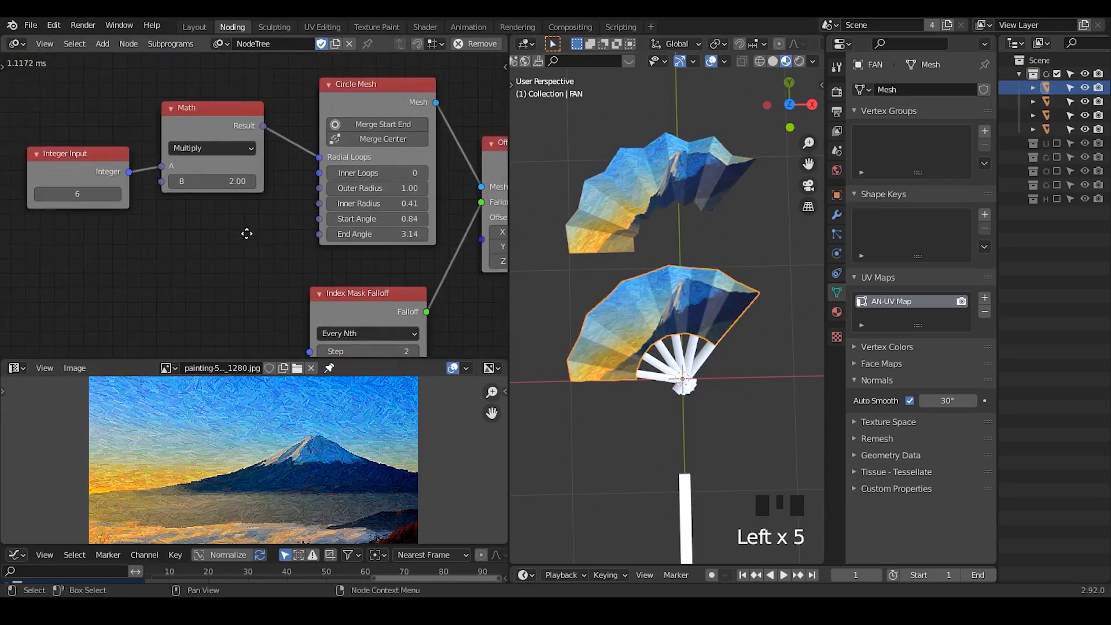
pyautogui.moveTo(386, 220)
pyautogui.mouseDown()
pyautogui.moveTo(438, 220)
pyautogui.moveTo(376, 220)
pyautogui.mouseUp()
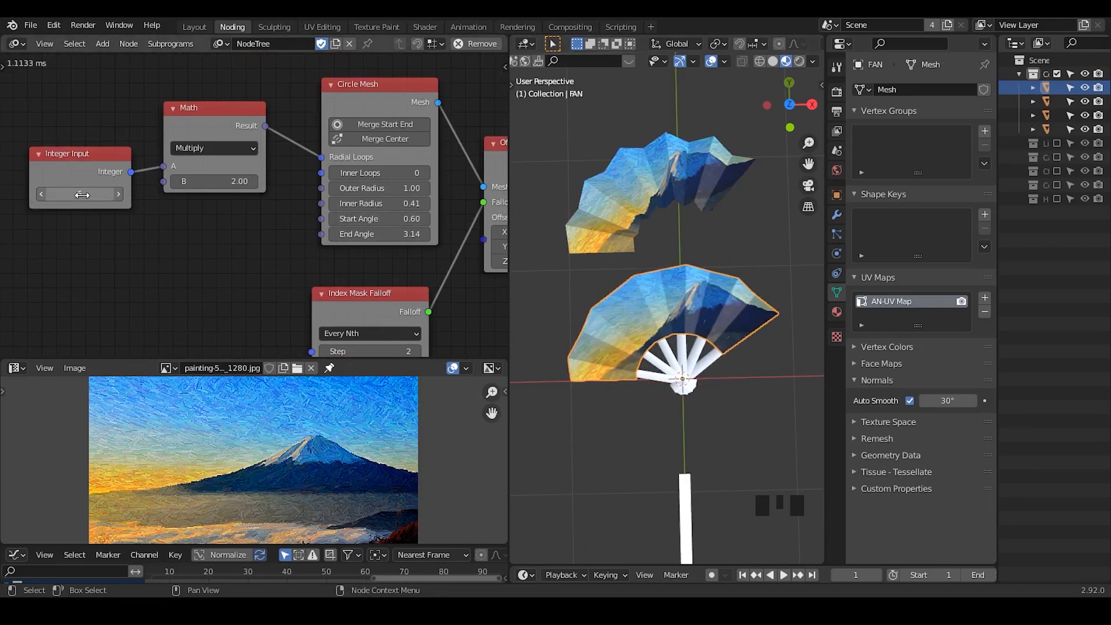
# Try a value of 12 in the Integer Input node and restore it to 6
pyautogui.moveTo(81, 194)
pyautogui.mouseDown()
pyautogui.moveTo(113, 195)
pyautogui.moveTo(99, 194)
pyautogui.mouseUp()
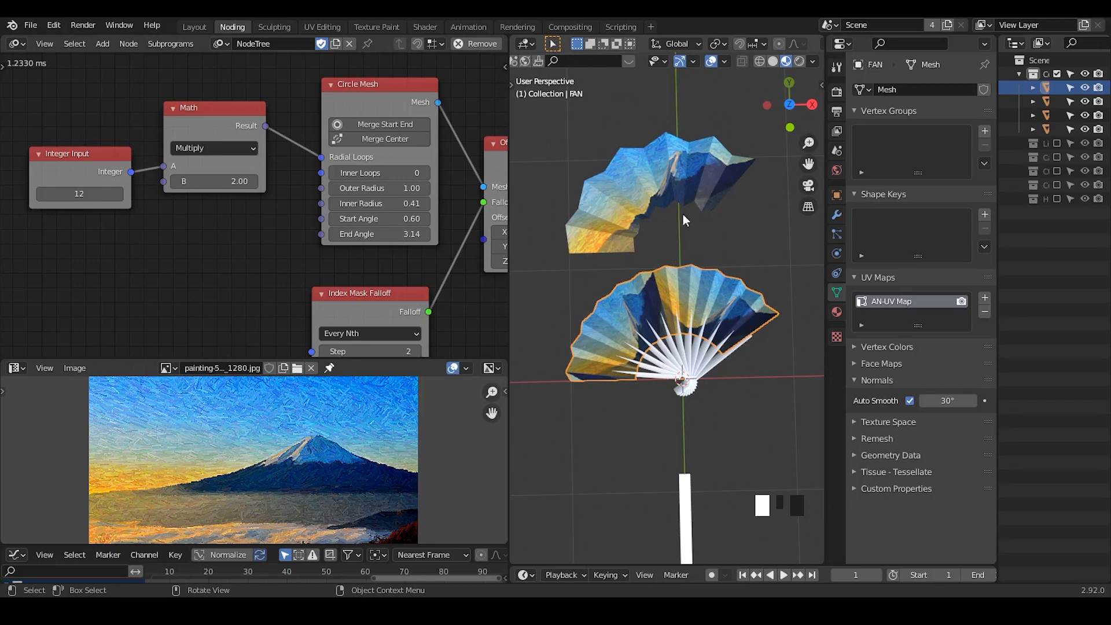
pyautogui.click(95, 194)
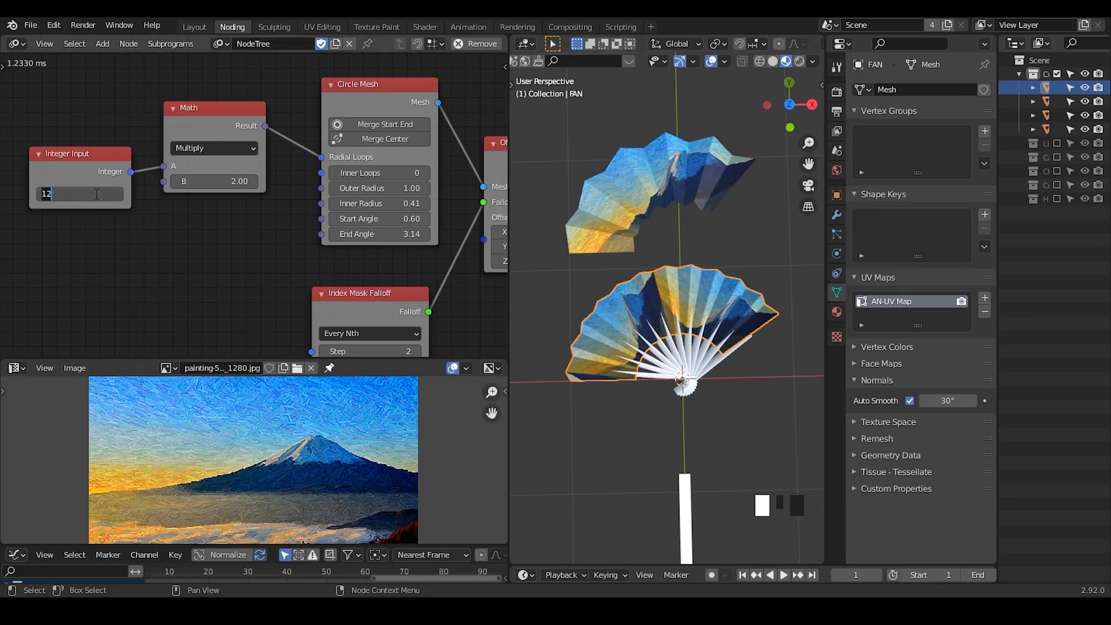
pyautogui.write('6')
pyautogui.press('Return')
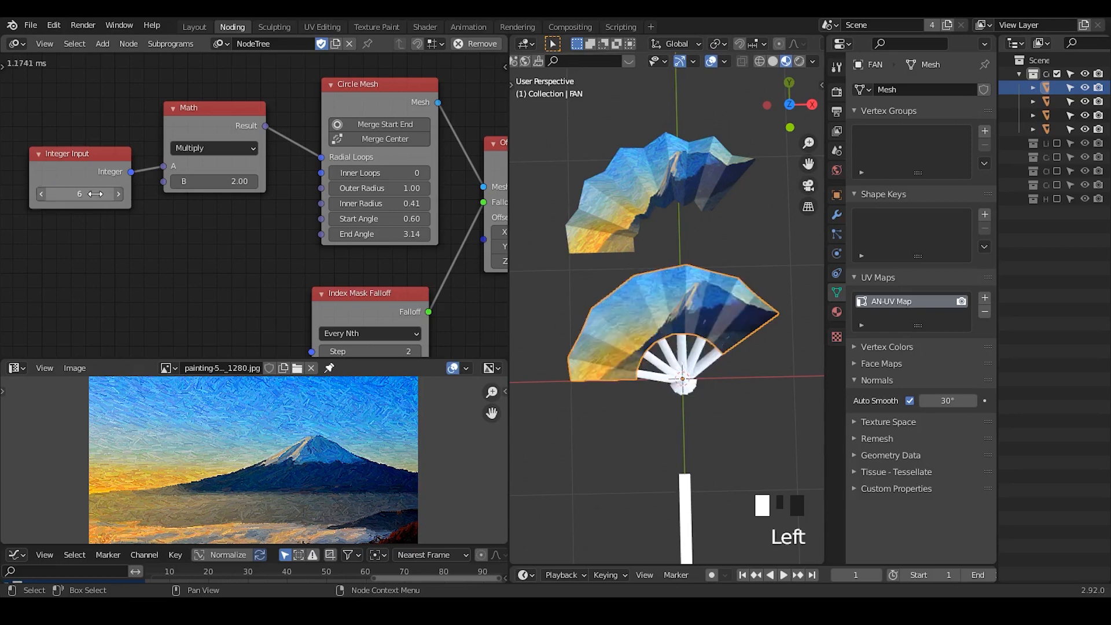
# Move the Index Mask Falloff node closer beneath the Circle Mesh node
pyautogui.moveTo(240, 283); pyautogui.dragTo(115, 217, button='middle')
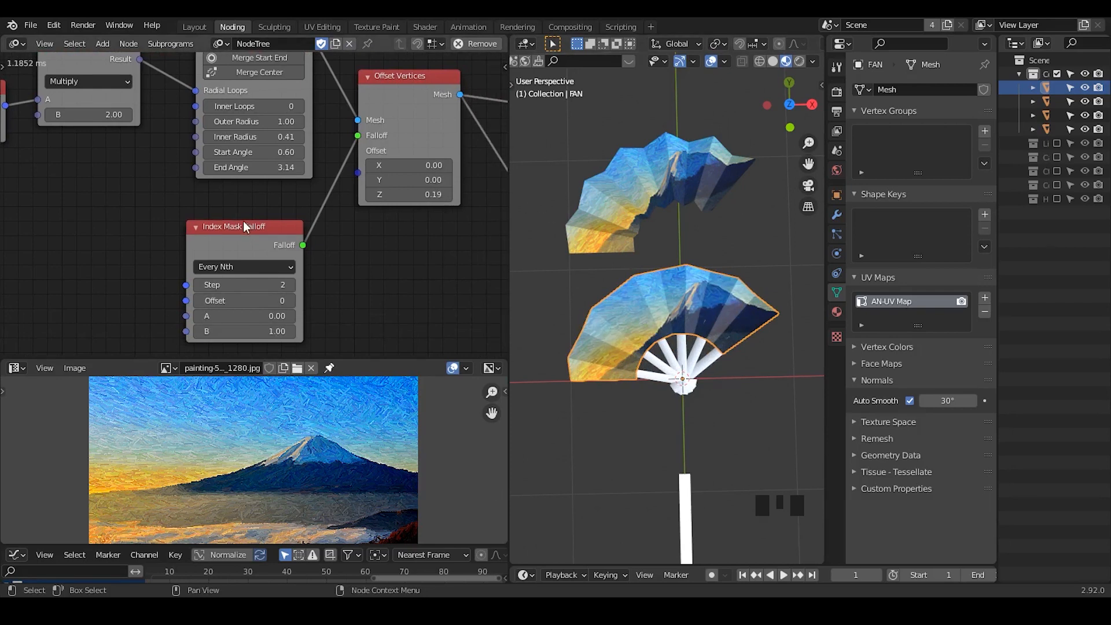
pyautogui.moveTo(243, 220); pyautogui.dragTo(324, 254, button='middle')
pyautogui.click(337, 252)
pyautogui.moveTo(338, 252); pyautogui.dragTo(359, 231)
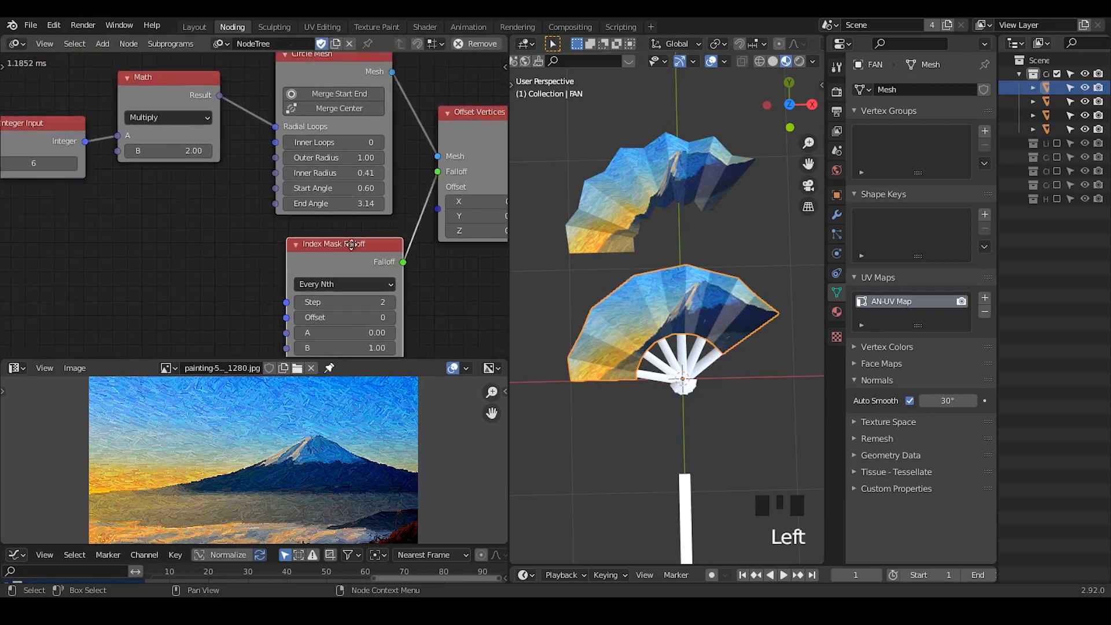
# Move the FAN.001 Mesh Object Input node up under the Index Mask Falloff and collapse it along with the Get UV Map node
pyautogui.moveTo(436, 194); pyautogui.dragTo(162, 125, button='middle')
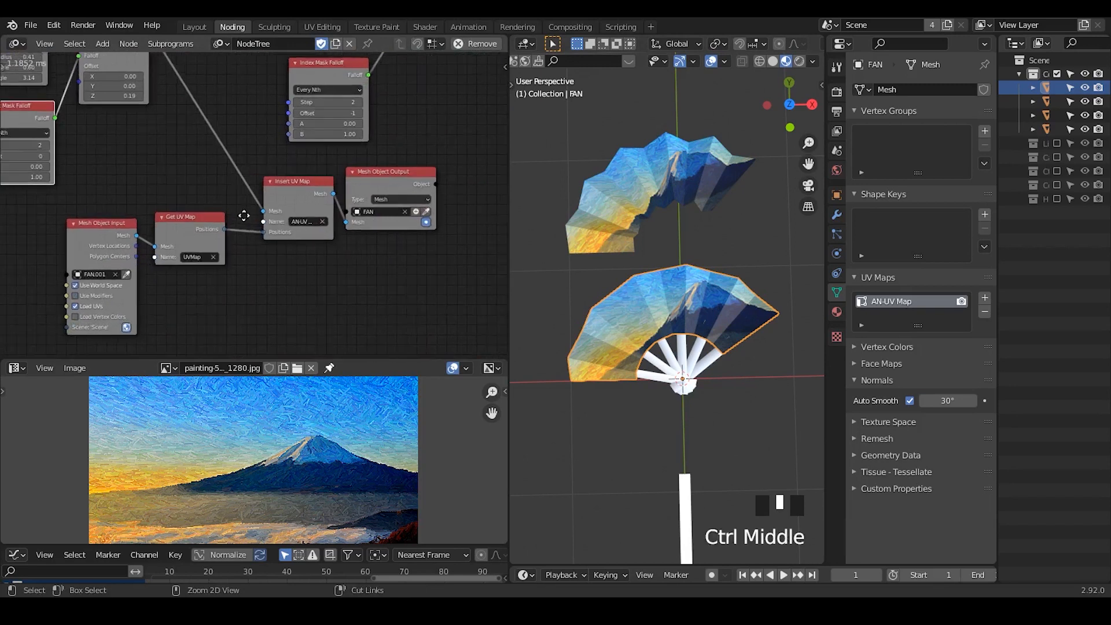
pyautogui.moveTo(101, 237); pyautogui.dragTo(207, 205, button='middle')
pyautogui.moveTo(207, 205); pyautogui.dragTo(194, 163)
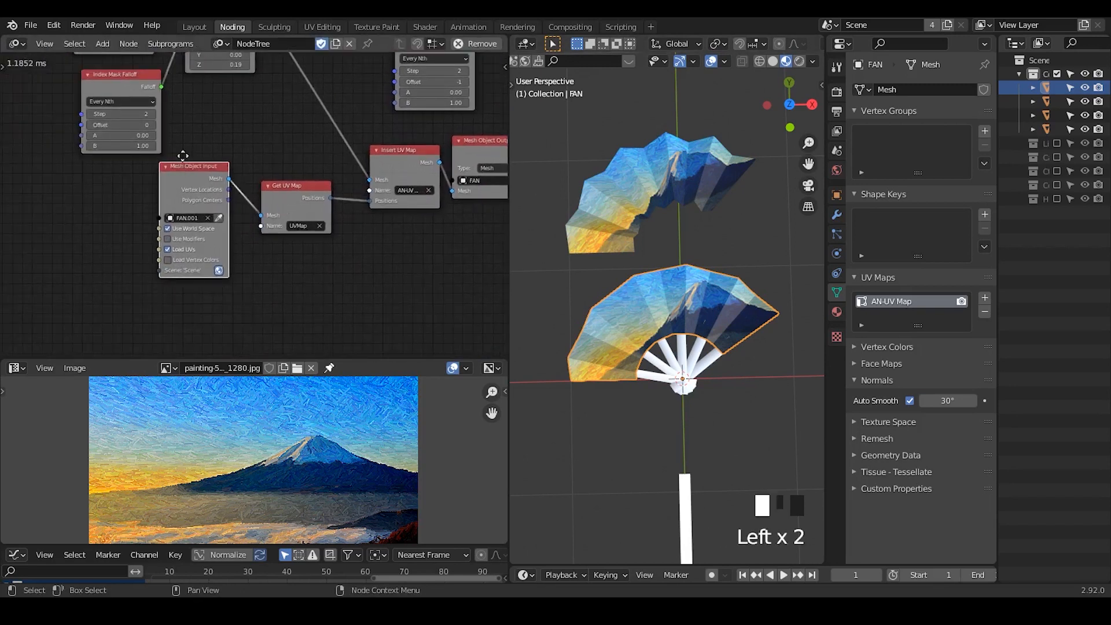
pyautogui.click(172, 155)
pyautogui.click(266, 186)
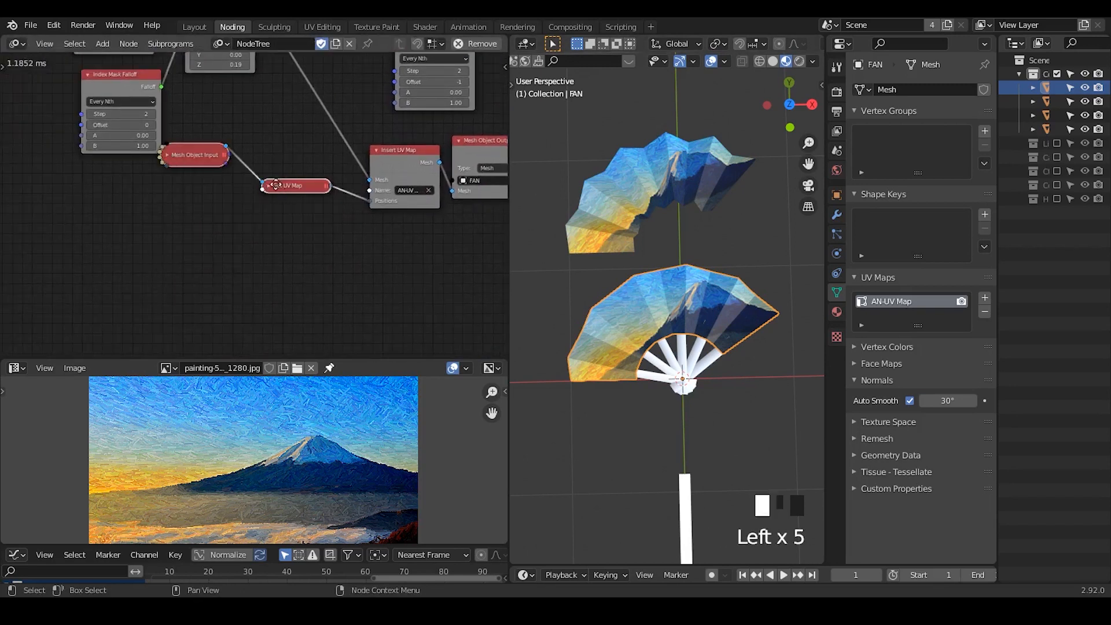
# Place the Get UV Map node beside the Mesh Object Input node and disconnect it from the Insert UV Map node's Positions
pyautogui.moveTo(267, 186); pyautogui.dragTo(234, 146)
pyautogui.click(378, 150)
pyautogui.moveTo(379, 151)
pyautogui.mouseDown()
pyautogui.moveTo(345, 160)
pyautogui.moveTo(374, 136)
pyautogui.mouseUp()
pyautogui.click(342, 161)
pyautogui.click(356, 153)
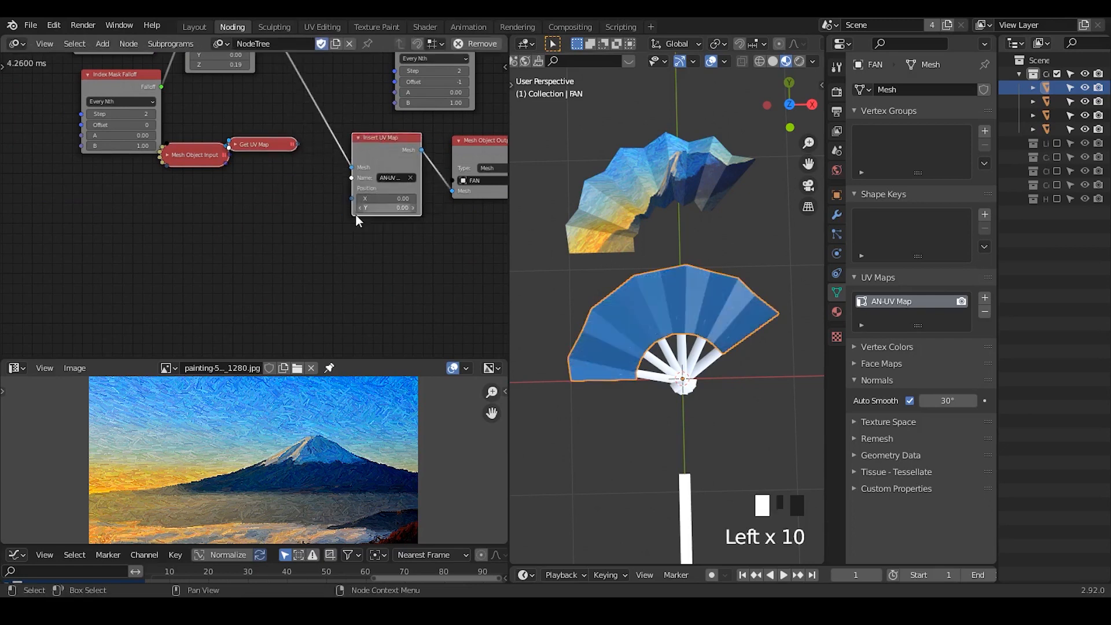
# Move the Integer Input, Math and Circle Mesh nodes together horizontally, farther away from the Offset Vertices node
pyautogui.keyDown('ctrl'); pyautogui.moveTo(648, 307); pyautogui.dragTo(771, 350, button='middle'); pyautogui.keyUp('ctrl')
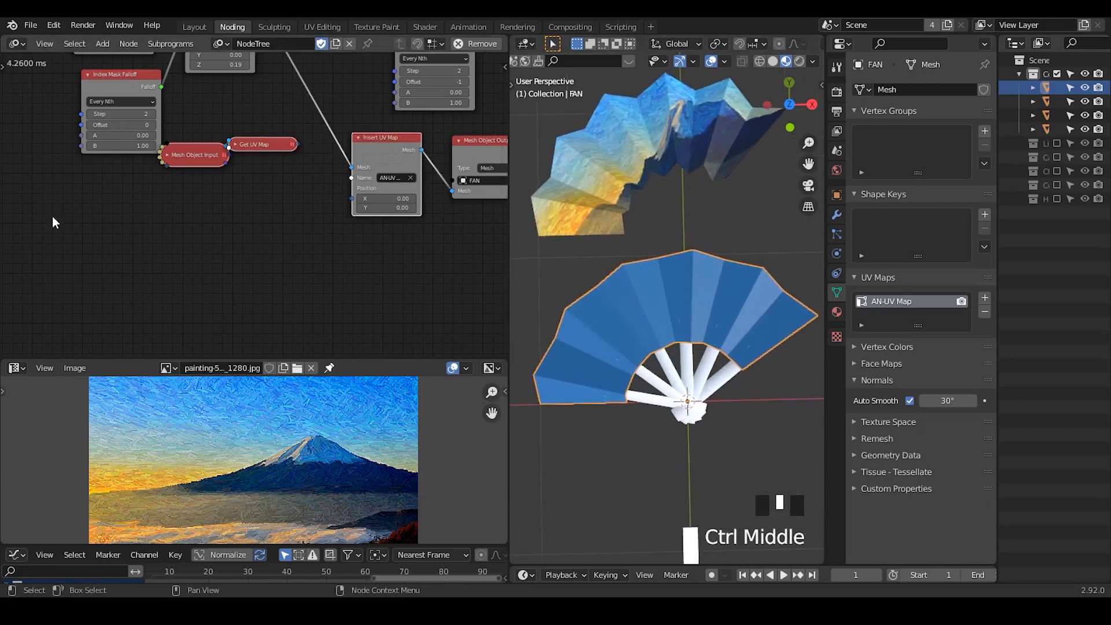
pyautogui.moveTo(49, 218); pyautogui.dragTo(267, 294, button='middle')
pyautogui.moveTo(244, 233); pyautogui.dragTo(227, 290, button='middle')
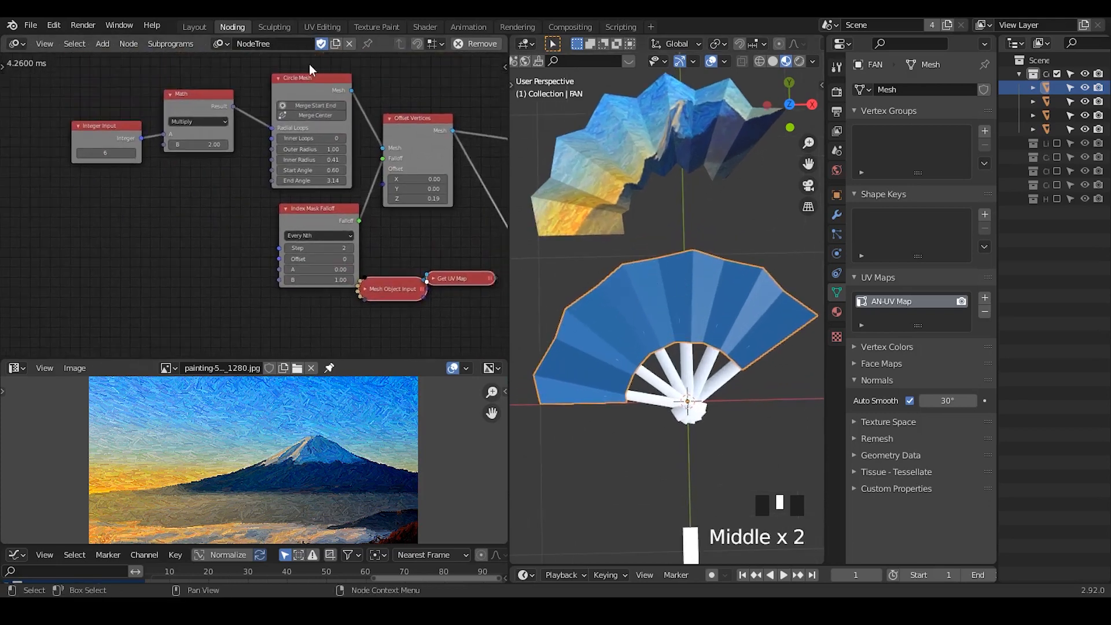
pyautogui.moveTo(297, 63); pyautogui.dragTo(117, 152)
pyautogui.press('g')
pyautogui.press('x')
pyautogui.click(169, 131)
# Select the textured duplicate fan FAN.001 and add a Grid Mesh node beneath the Circle Mesh node
pyautogui.moveTo(332, 191); pyautogui.dragTo(361, 166, button='middle')
pyautogui.click(634, 144)
pyautogui.keyDown('shift'); pyautogui.moveTo(675, 145); pyautogui.dragTo(673, 191, button='middle'); pyautogui.keyUp('shift')
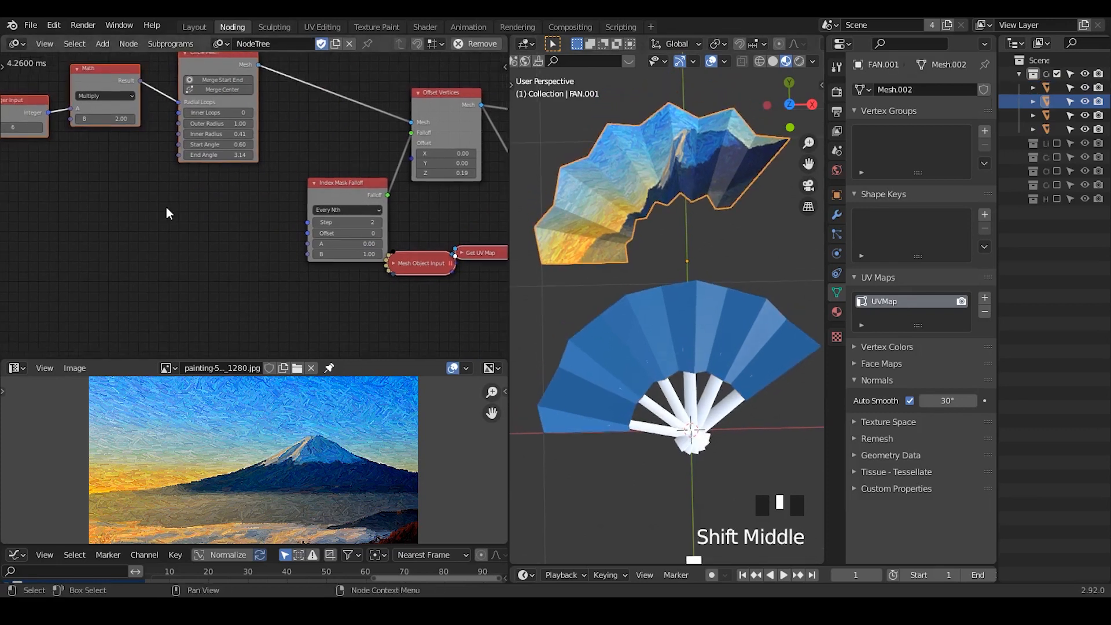
pyautogui.hotkey('ctrl', 'a')
pyautogui.write('grid mesh')
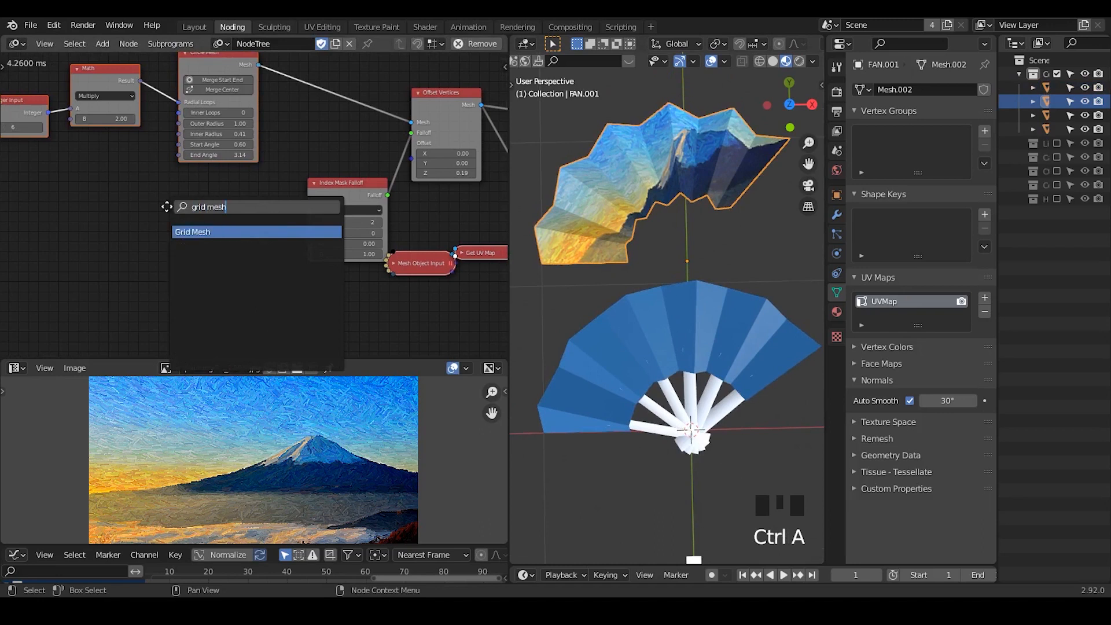
pyautogui.press('Return')
pyautogui.click(173, 201)
pyautogui.moveTo(166, 227); pyautogui.dragTo(199, 207, button='middle')
pyautogui.moveTo(250, 228); pyautogui.dragTo(261, 217)
# Set the Grid Mesh node's X Divisions and Y Divisions to 2
pyautogui.keyDown('ctrl'); pyautogui.moveTo(191, 228); pyautogui.dragTo(185, 199, button='middle'); pyautogui.keyUp('ctrl')
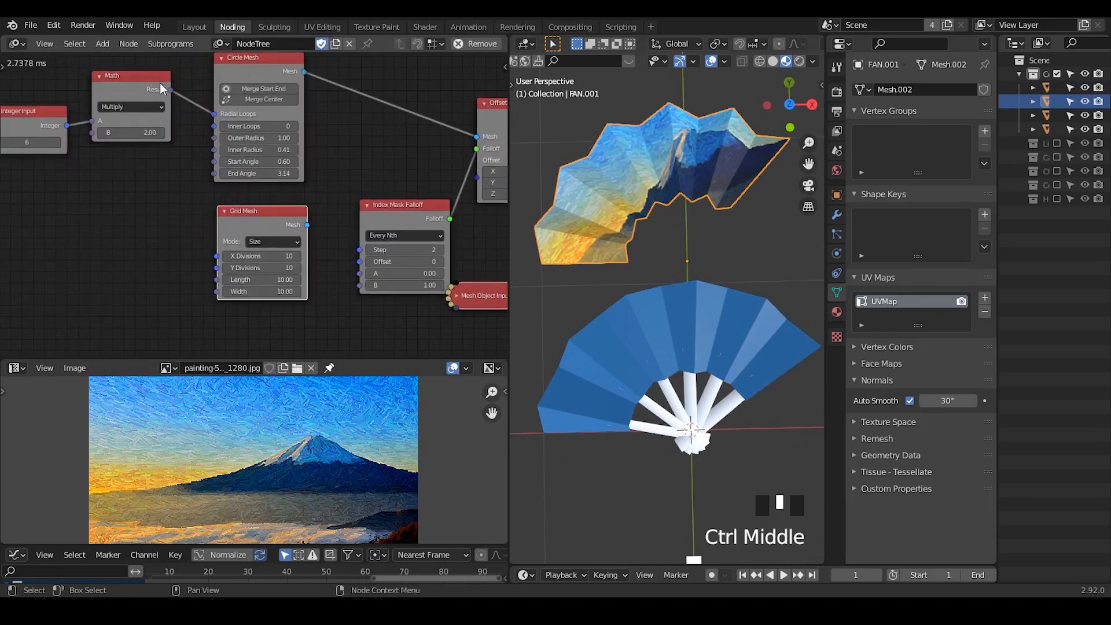
pyautogui.moveTo(170, 89); pyautogui.dragTo(192, 231)
pyautogui.moveTo(266, 256); pyautogui.dragTo(176, 221)
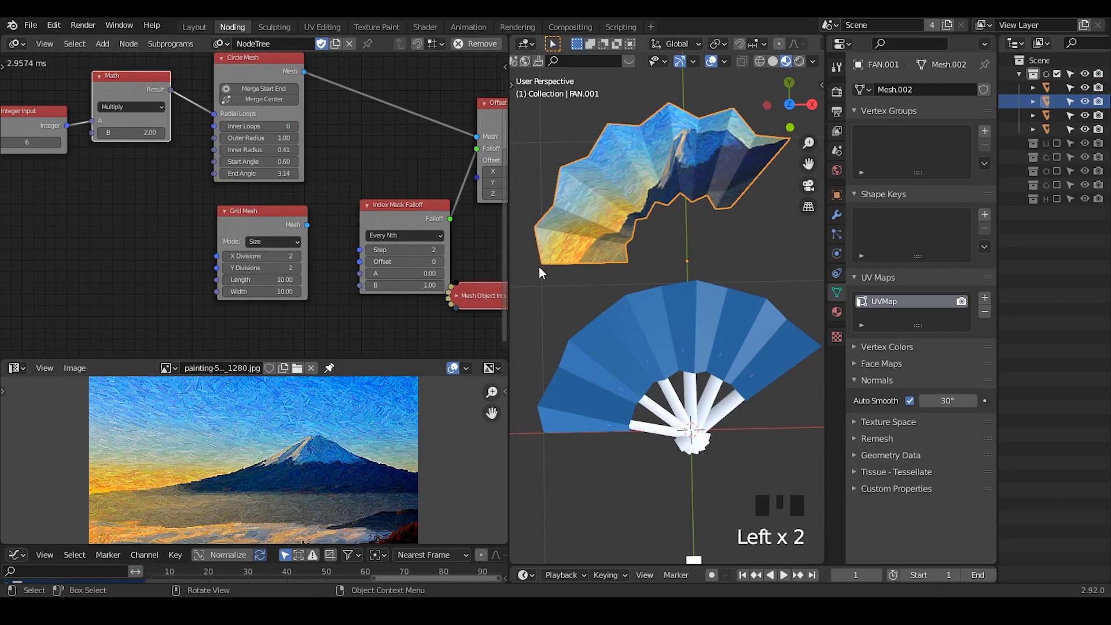
# Draw annotation crosses at the two ends of the duplicate fan's lower-left edge
pyautogui.press('d')
pyautogui.moveTo(535, 259)
pyautogui.mouseDown()
pyautogui.moveTo(545, 273)
pyautogui.moveTo(528, 275)
pyautogui.mouseUp()
pyautogui.moveTo(611, 256); pyautogui.dragTo(642, 279)
pyautogui.moveTo(636, 252); pyautogui.dragTo(616, 281)
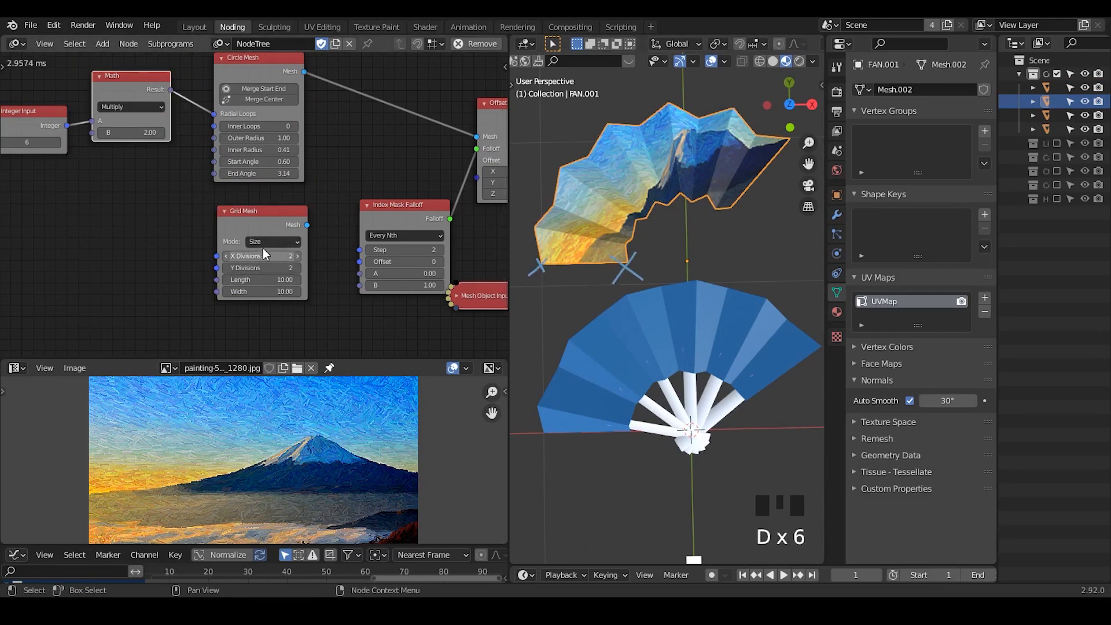
# Link the Math node's Result to the Grid Mesh node's X Divisions and move the Grid Mesh node farther down
pyautogui.moveTo(166, 91); pyautogui.dragTo(218, 256)
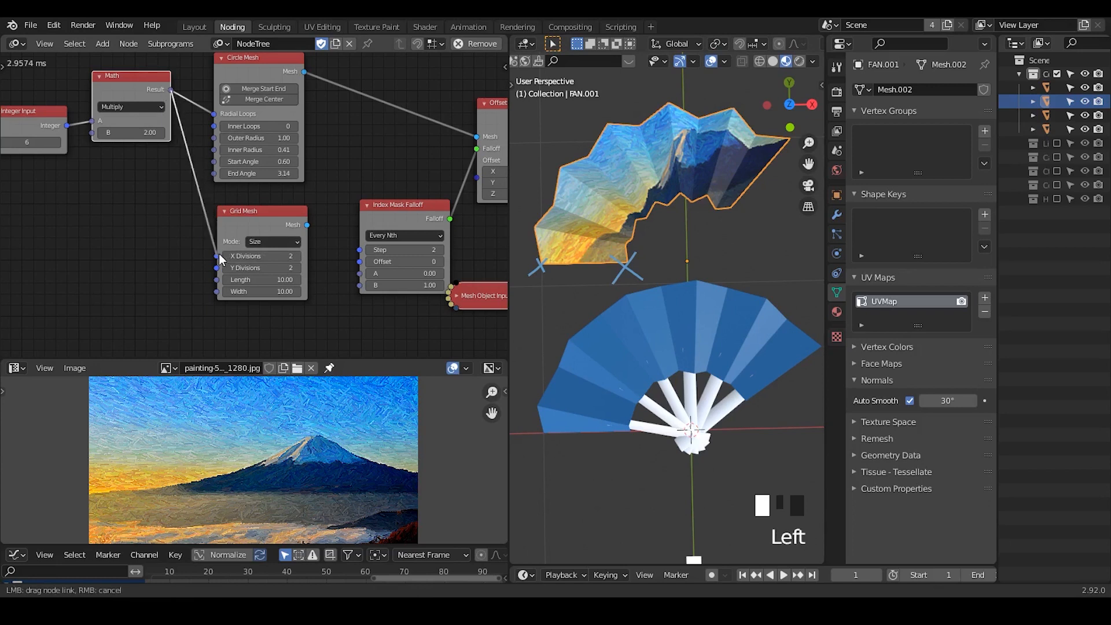
pyautogui.moveTo(273, 219); pyautogui.dragTo(274, 256)
pyautogui.scroll(-1, 273, 257)
pyautogui.moveTo(273, 256); pyautogui.dragTo(243, 158, button='middle')
pyautogui.moveTo(232, 161); pyautogui.dragTo(228, 203)
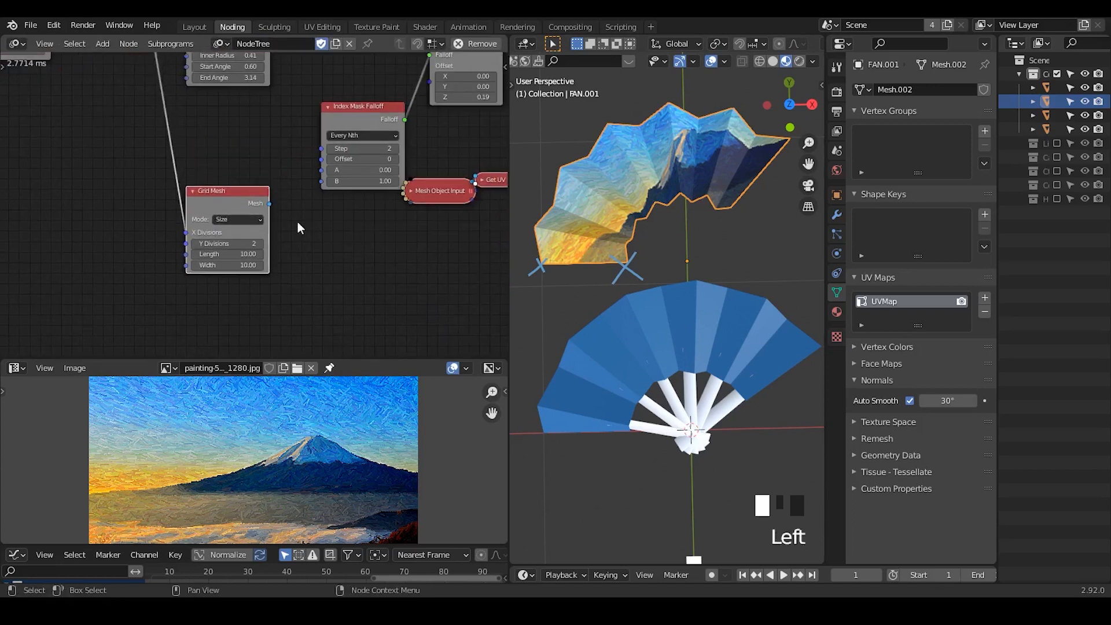
# Enlarge the Image Editor area to examine the whole Mount Fuji painting and its corners
pyautogui.moveTo(365, 218); pyautogui.dragTo(288, 193, button='middle')
pyautogui.keyDown('ctrl'); pyautogui.moveTo(267, 202); pyautogui.dragTo(243, 186, button='middle'); pyautogui.keyUp('ctrl')
pyautogui.keyDown('ctrl'); pyautogui.moveTo(168, 222); pyautogui.dragTo(234, 330, button='middle'); pyautogui.keyUp('ctrl')
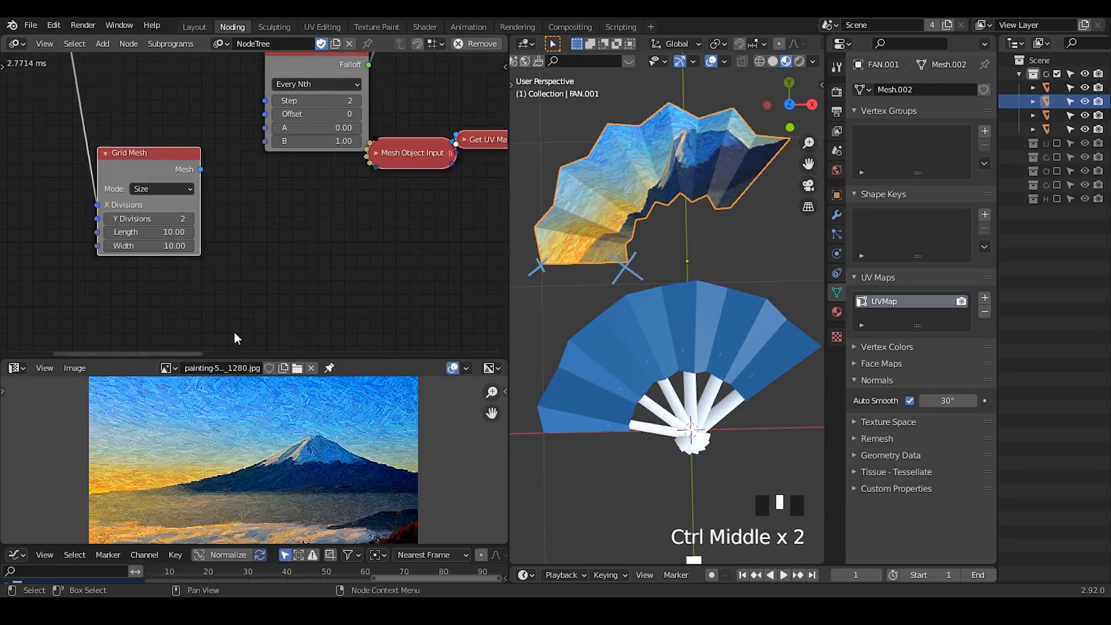
pyautogui.moveTo(234, 360); pyautogui.dragTo(231, 222)
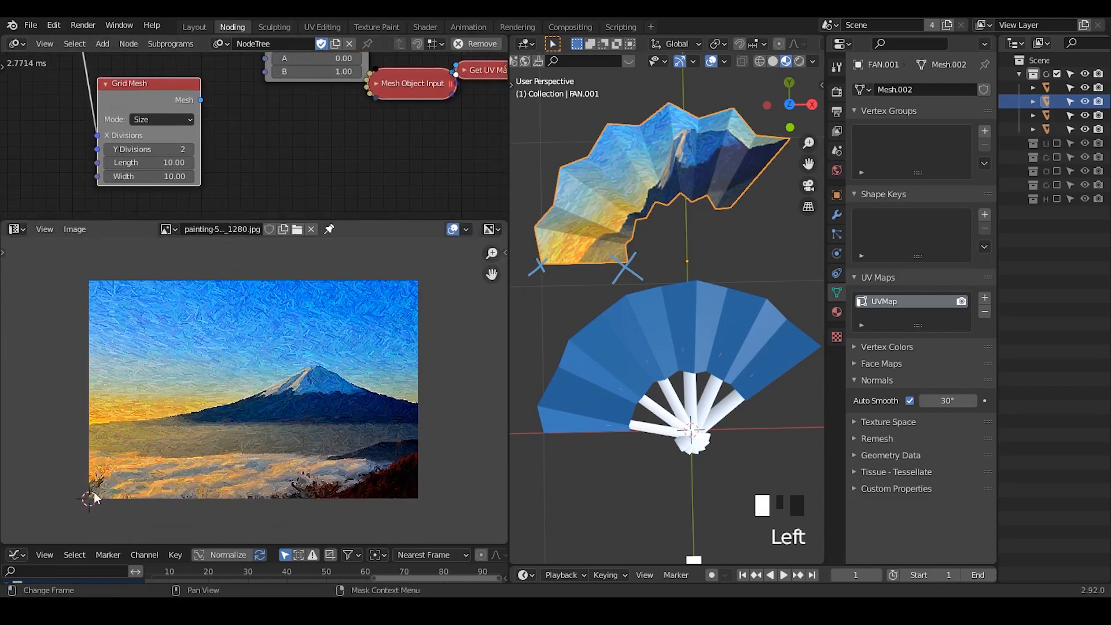
pyautogui.press('d')
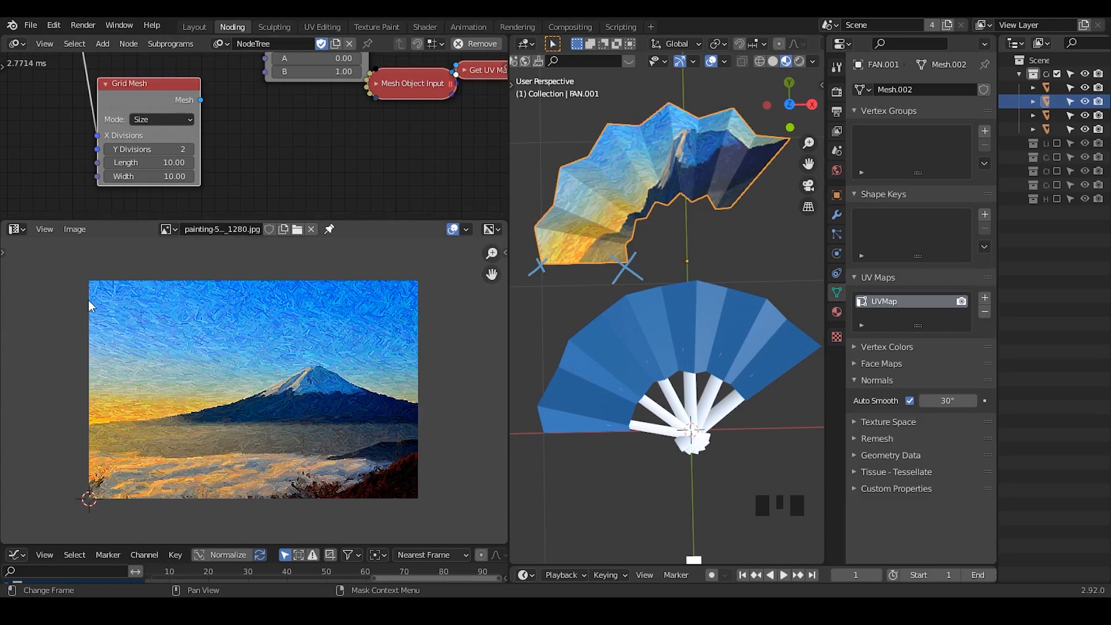
# Set the Grid Mesh node's Length and Width to 1.00
pyautogui.moveTo(157, 163); pyautogui.dragTo(157, 176)
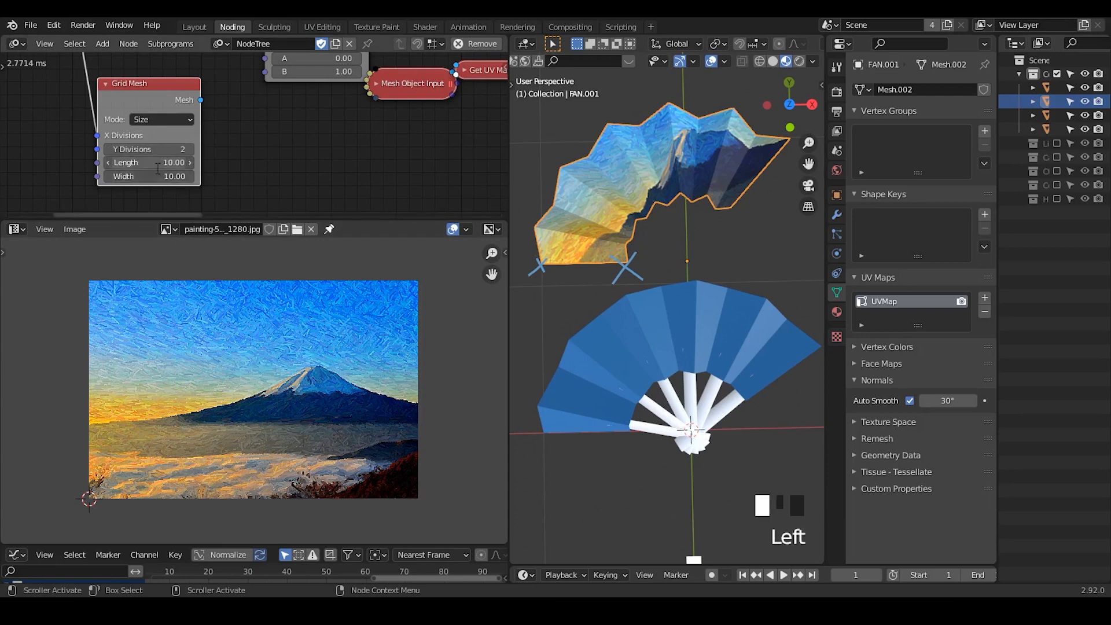
pyautogui.write('1')
pyautogui.press('Return')
pyautogui.moveTo(263, 151); pyautogui.dragTo(223, 159, button='middle')
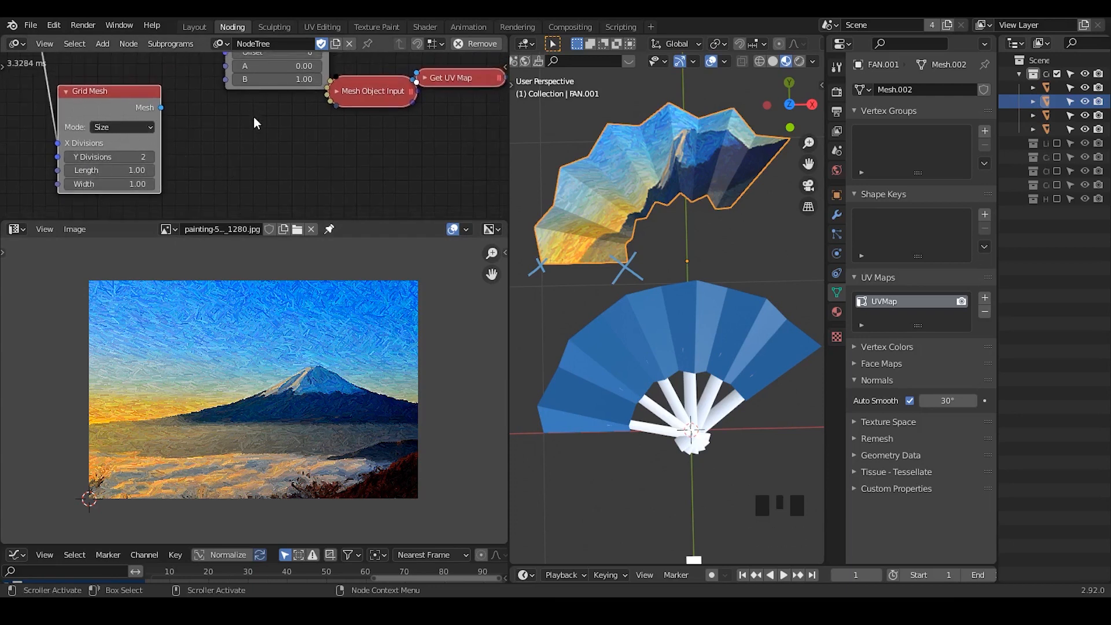
# Enlarge the node editor area again and add a Mesh Info node next to the Grid Mesh node
pyautogui.moveTo(253, 123); pyautogui.dragTo(155, 129, button='middle')
pyautogui.moveTo(96, 128); pyautogui.dragTo(170, 167)
pyautogui.moveTo(243, 156); pyautogui.dragTo(158, 164, button='middle')
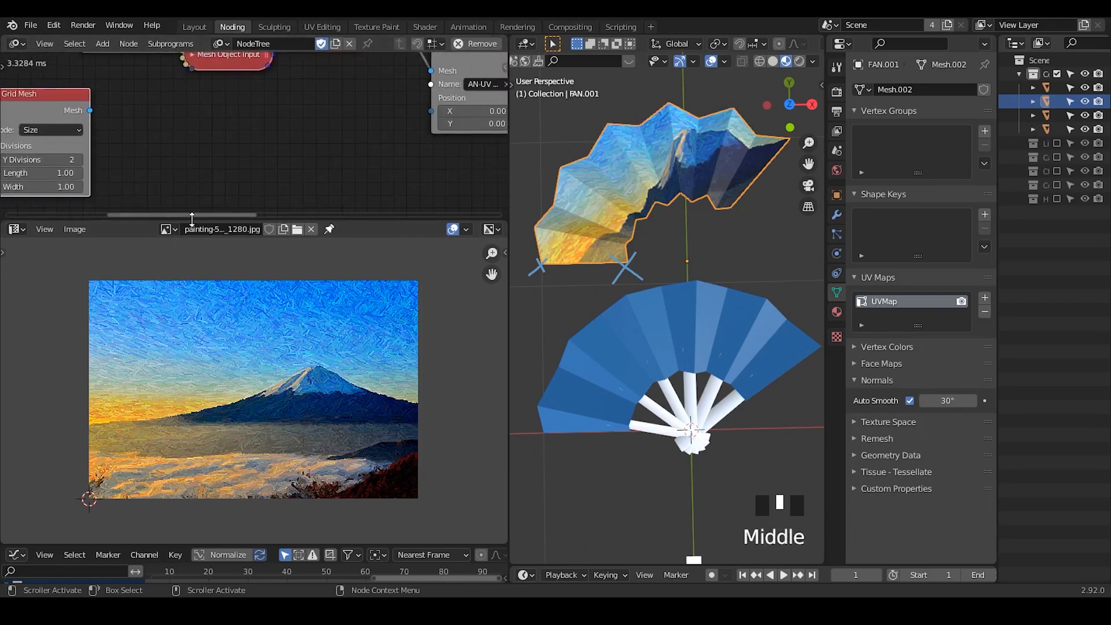
pyautogui.moveTo(193, 219); pyautogui.dragTo(191, 351)
pyautogui.hotkey('ctrl', 'a')
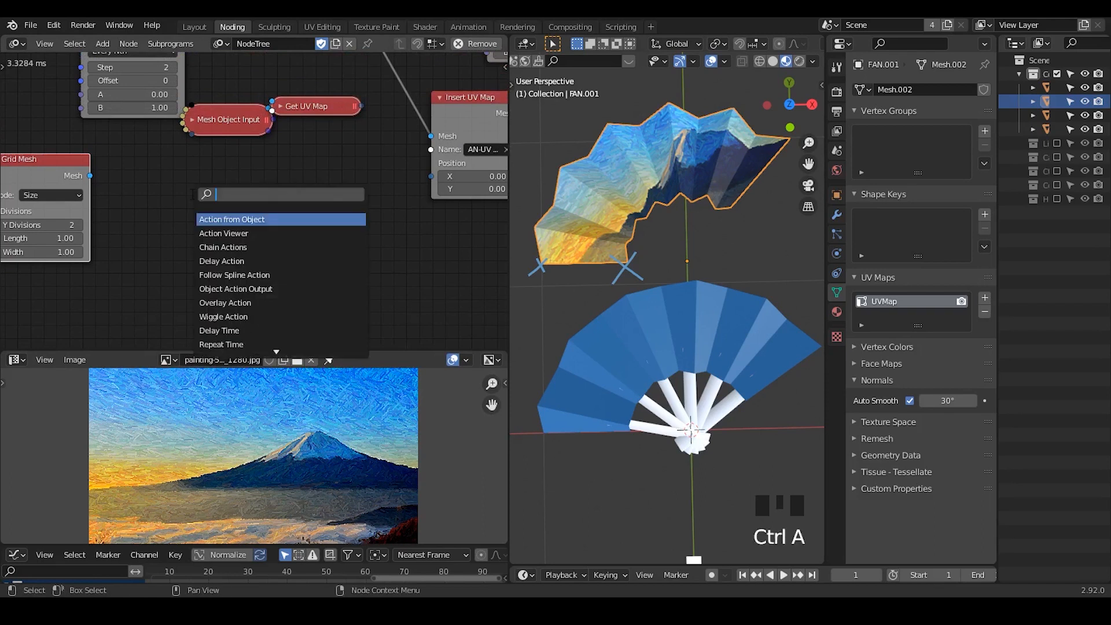
pyautogui.write('mesh info')
pyautogui.press('Return')
pyautogui.click(109, 151)
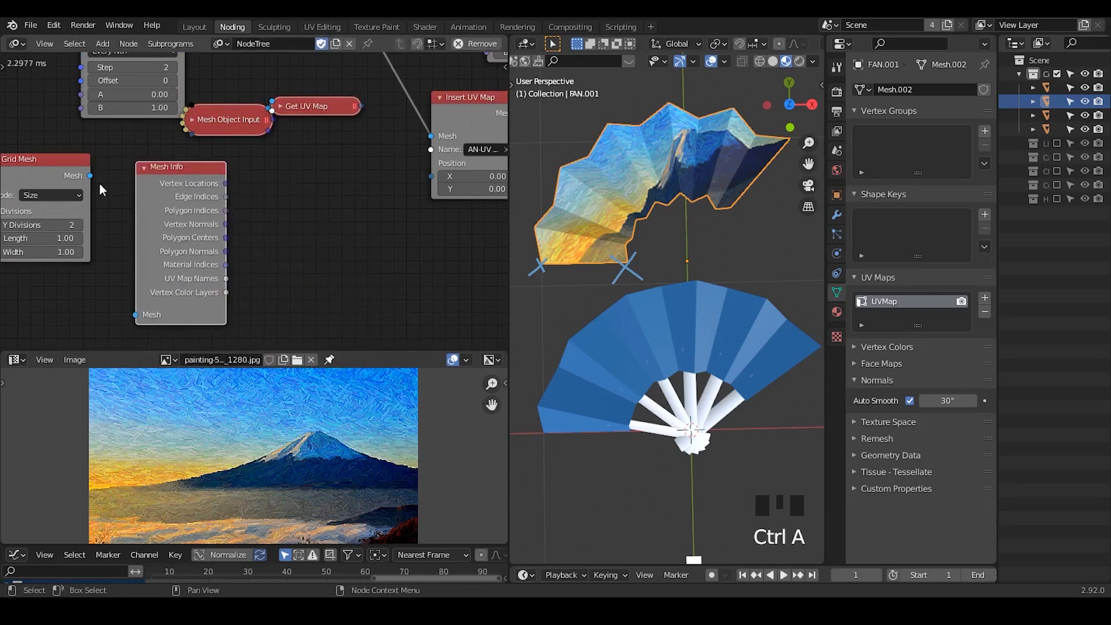
# Link Grid Mesh to Mesh Info and its Vertex Locations to Insert UV Map's Positions, and inspect the FAN object's UV layout
pyautogui.moveTo(89, 177); pyautogui.dragTo(134, 314)
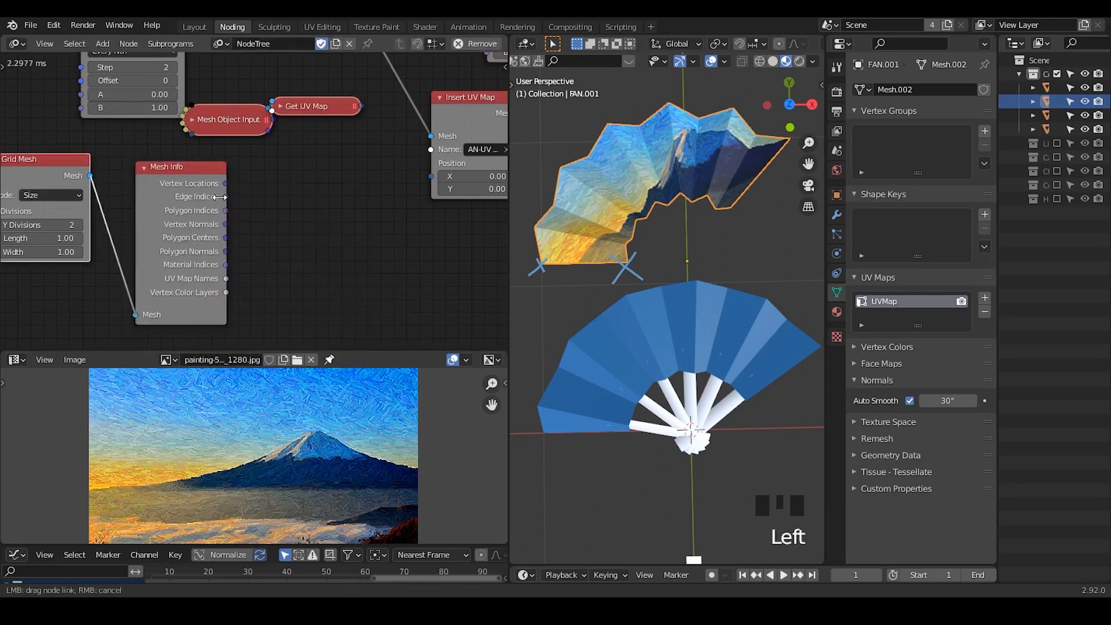
pyautogui.moveTo(225, 183); pyautogui.dragTo(432, 176)
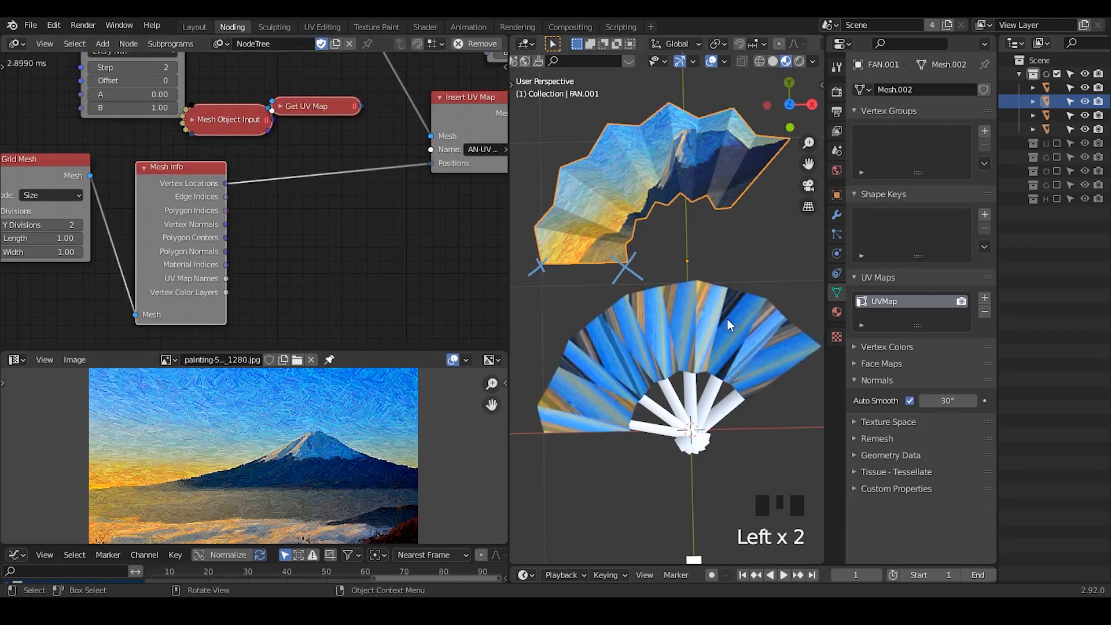
pyautogui.click(726, 318)
pyautogui.moveTo(223, 458); pyautogui.dragTo(377, 533, button='middle')
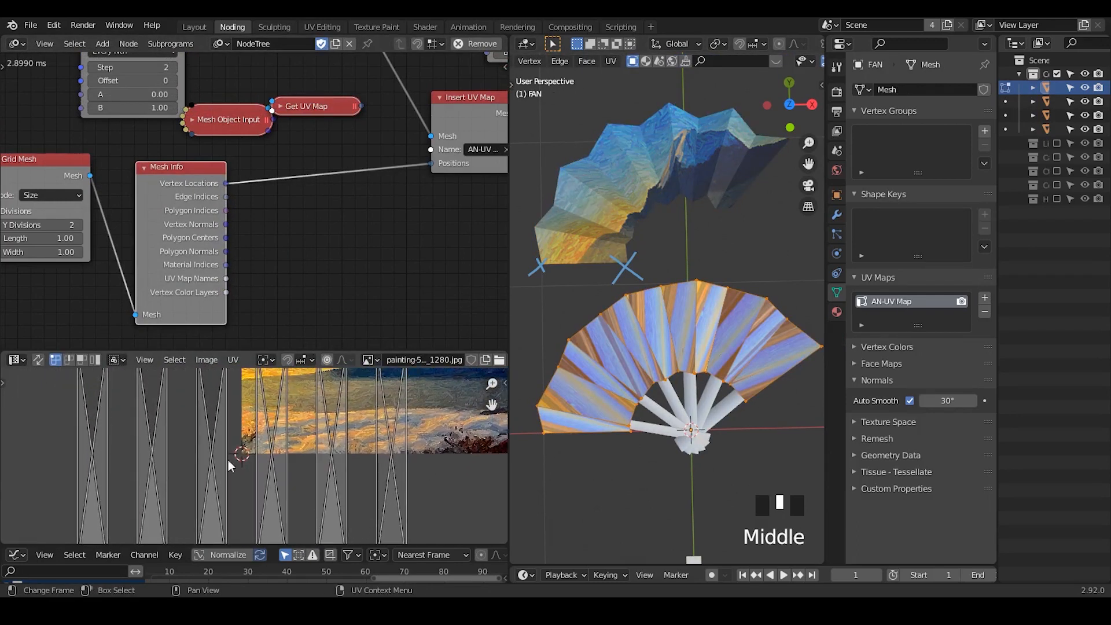
pyautogui.press('Tab')
# Insert a Separate Polygons node on the link between Mesh Info and Insert UV Map, and connect Mesh Info's Polygon Indices to it
pyautogui.hotkey('ctrl', 'a')
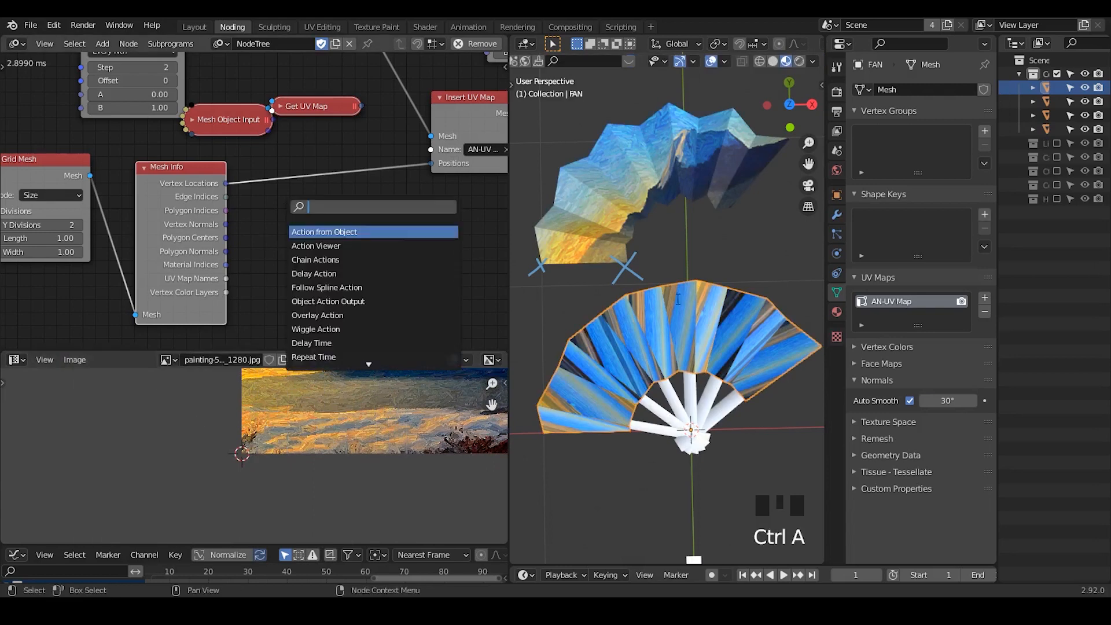
pyautogui.write('sepa')
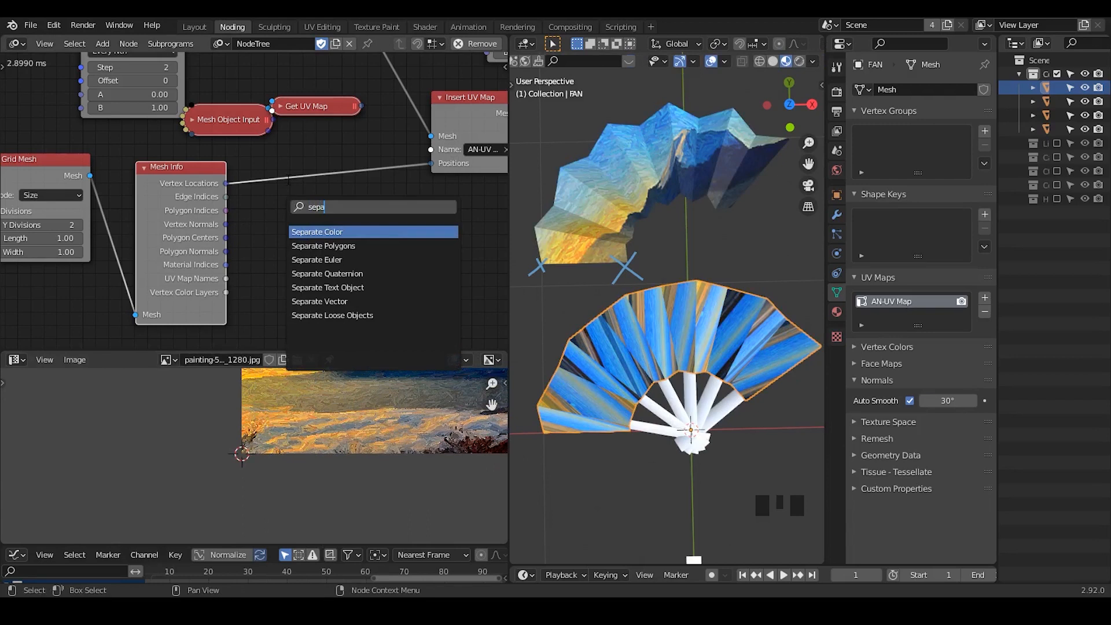
pyautogui.write('te vec')
pyautogui.press('BackSpace')
pyautogui.press('BackSpace')
pyautogui.press('BackSpace')
pyautogui.press('BackSpace')
pyautogui.press('BackSpace')
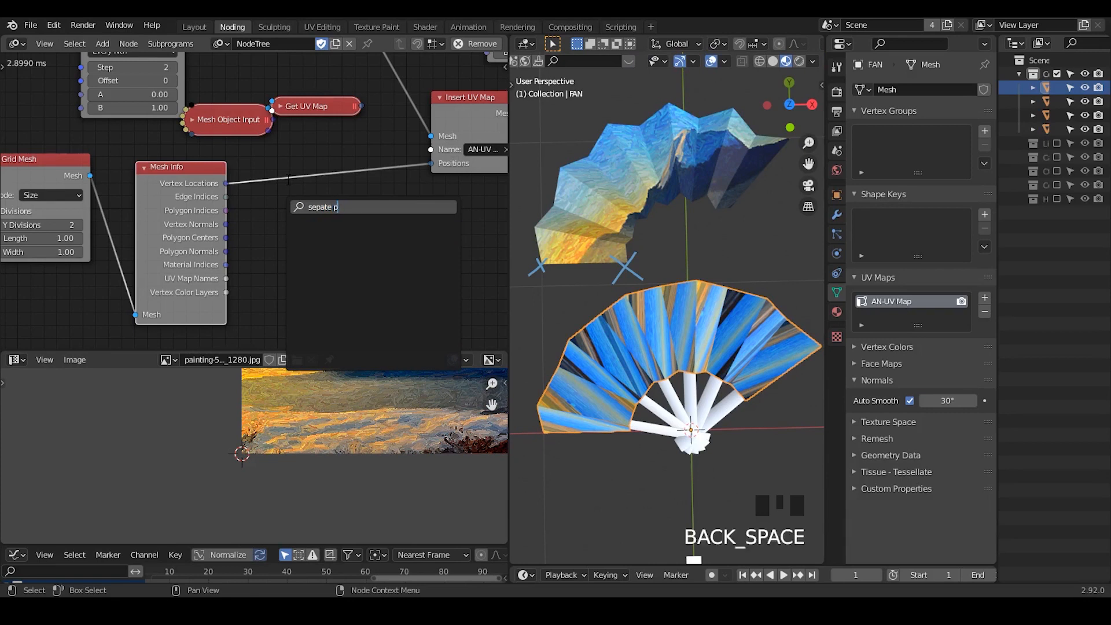
pyautogui.press('BackSpace')
pyautogui.write('rate pol')
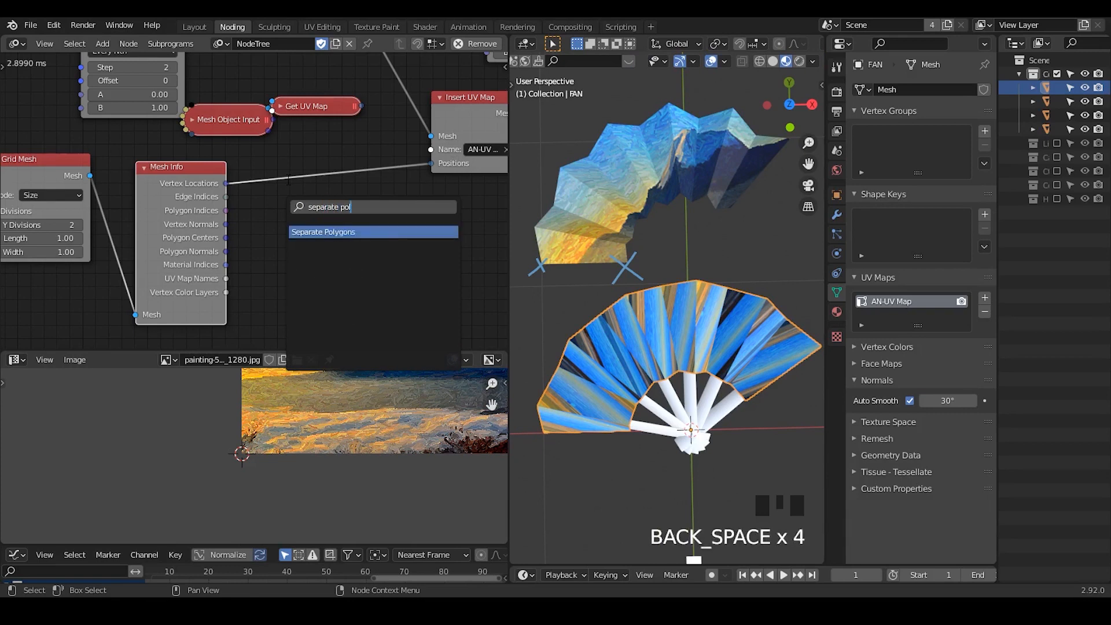
pyautogui.press('Return')
pyautogui.click(286, 181)
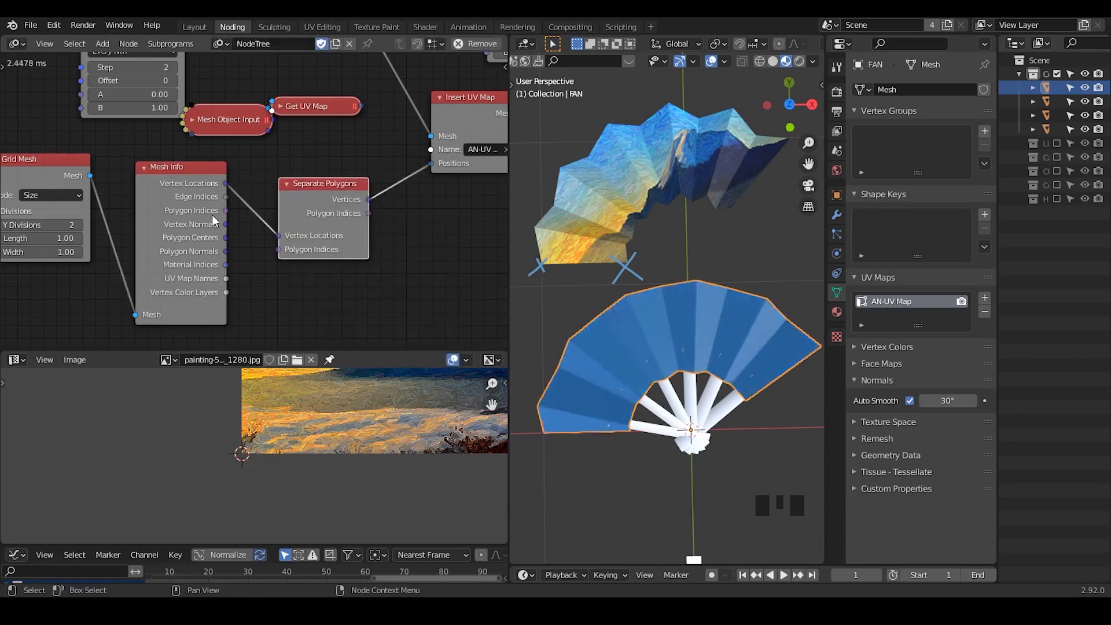
pyautogui.moveTo(223, 212); pyautogui.dragTo(281, 252)
pyautogui.moveTo(331, 201); pyautogui.dragTo(303, 194)
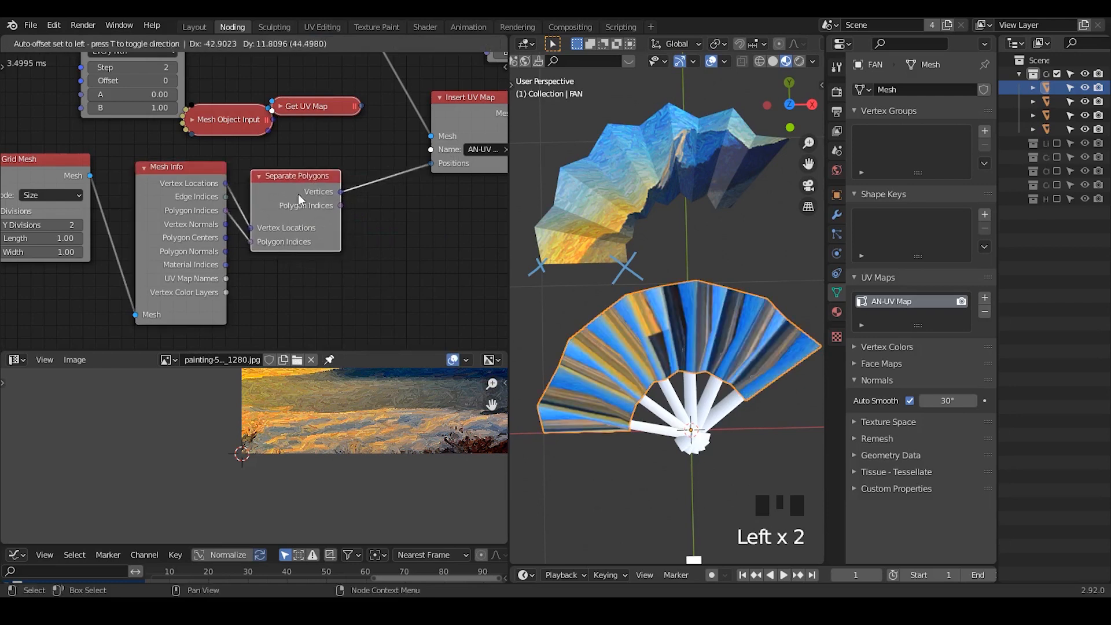
# Select all of FAN's UVs in Edit Mode, scale them down and centre them over the painting
pyautogui.press('Tab')
pyautogui.moveTo(283, 426); pyautogui.dragTo(310, 465, button='middle')
pyautogui.press('a')
pyautogui.press('g')
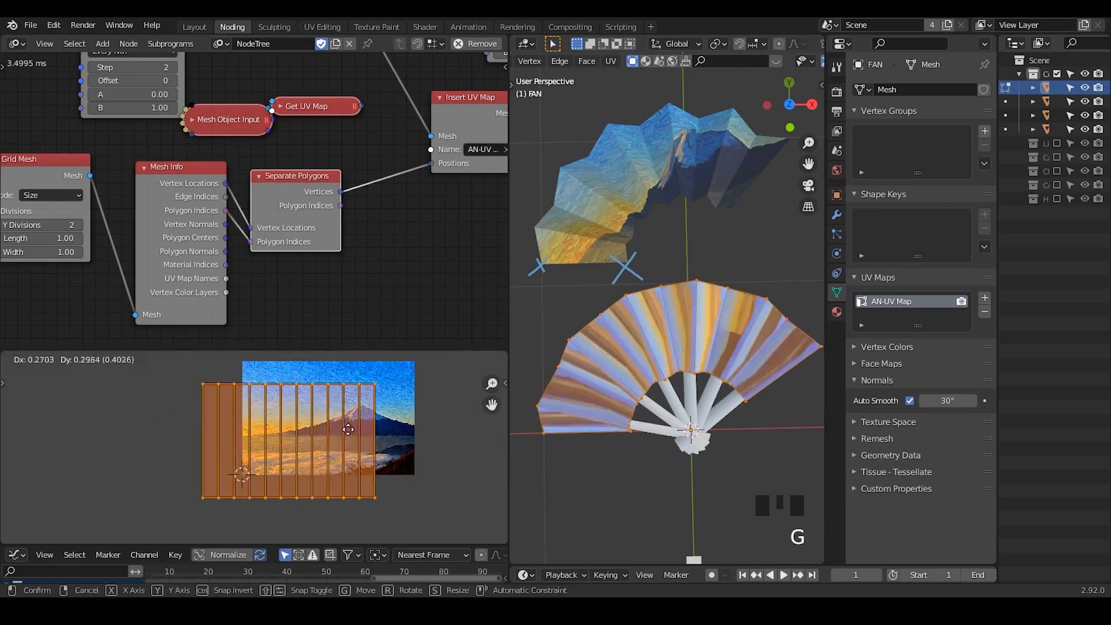
pyautogui.click(364, 419)
pyautogui.press('s')
pyautogui.click(356, 426)
pyautogui.press('g')
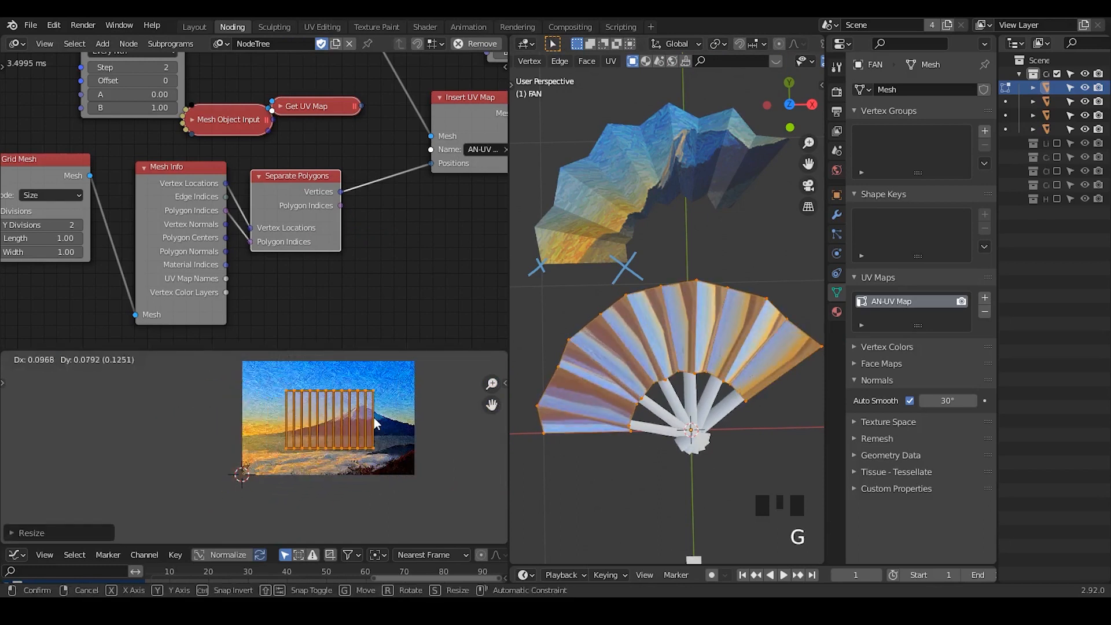
pyautogui.click(374, 417)
# Rotate the selected UVs by 90 degrees and by a further 180 degrees
pyautogui.write('r90')
pyautogui.press('Return')
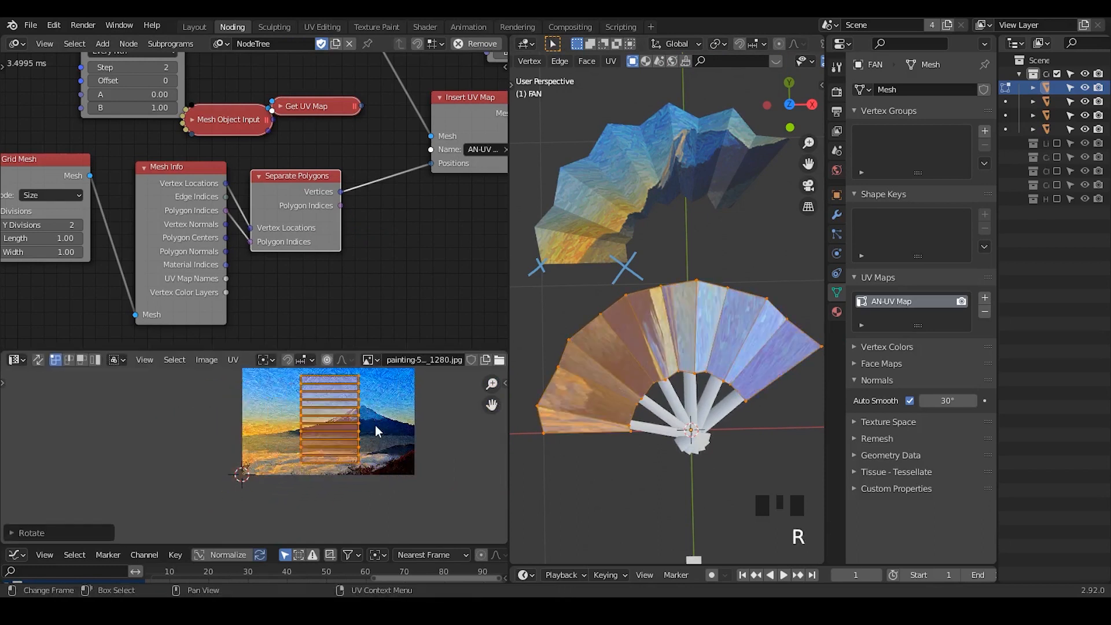
pyautogui.write('r')
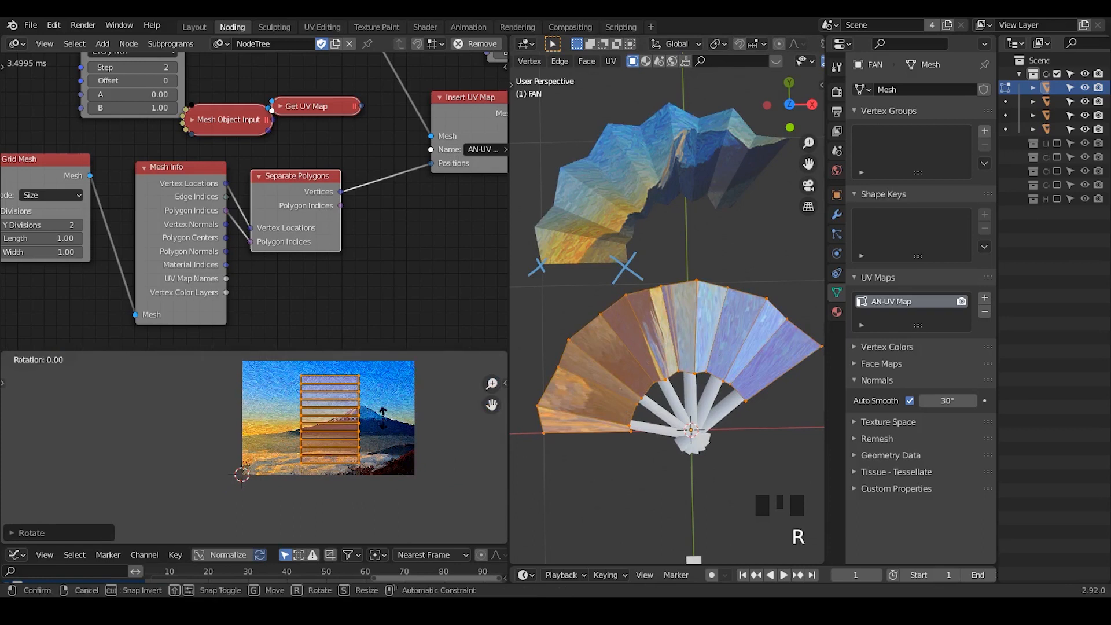
pyautogui.write('180')
pyautogui.press('Return')
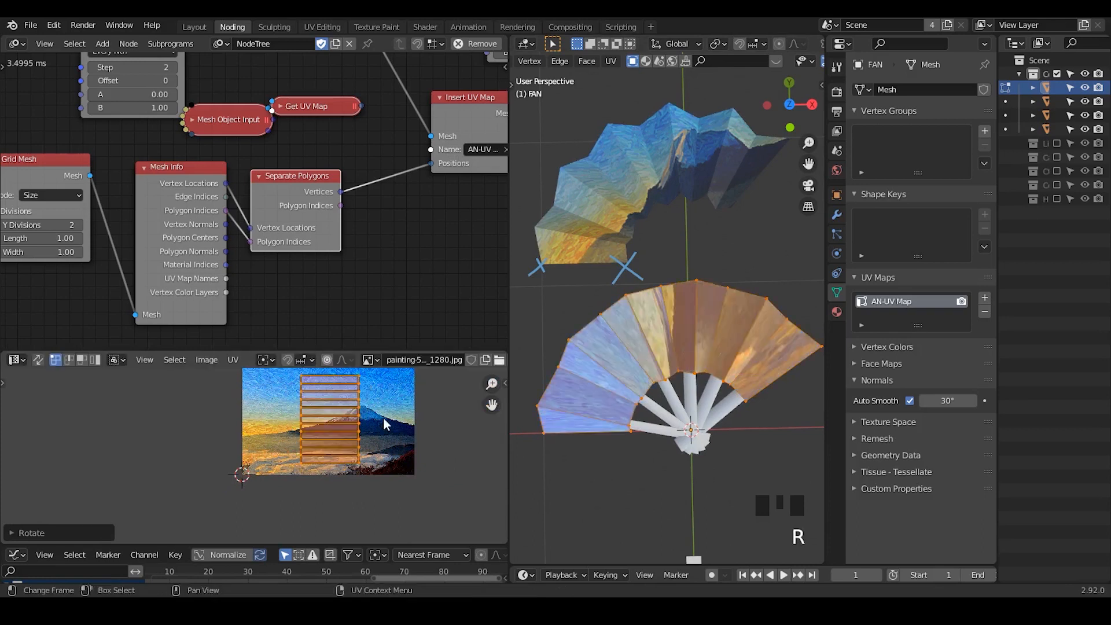
# Scale the selected UVs separately along X and Y so that the strips cover most of the painting
pyautogui.press('s')
pyautogui.rightClick(391, 426)
pyautogui.press('s')
pyautogui.press('y')
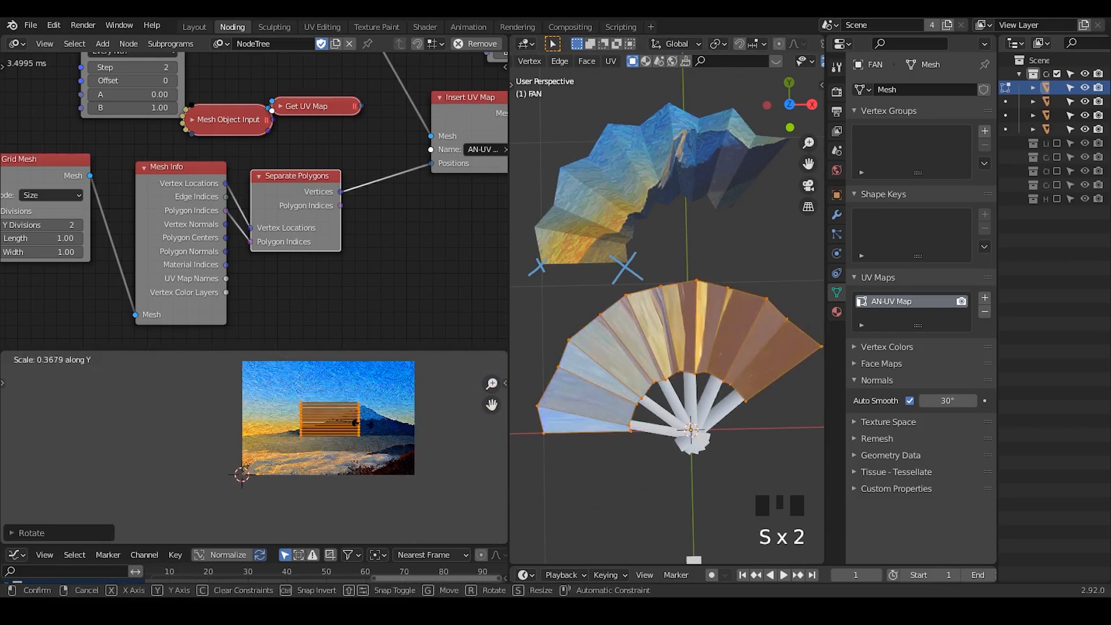
pyautogui.click(367, 414)
pyautogui.press('s')
pyautogui.press('x')
pyautogui.click(407, 404)
pyautogui.press('s')
pyautogui.press('y')
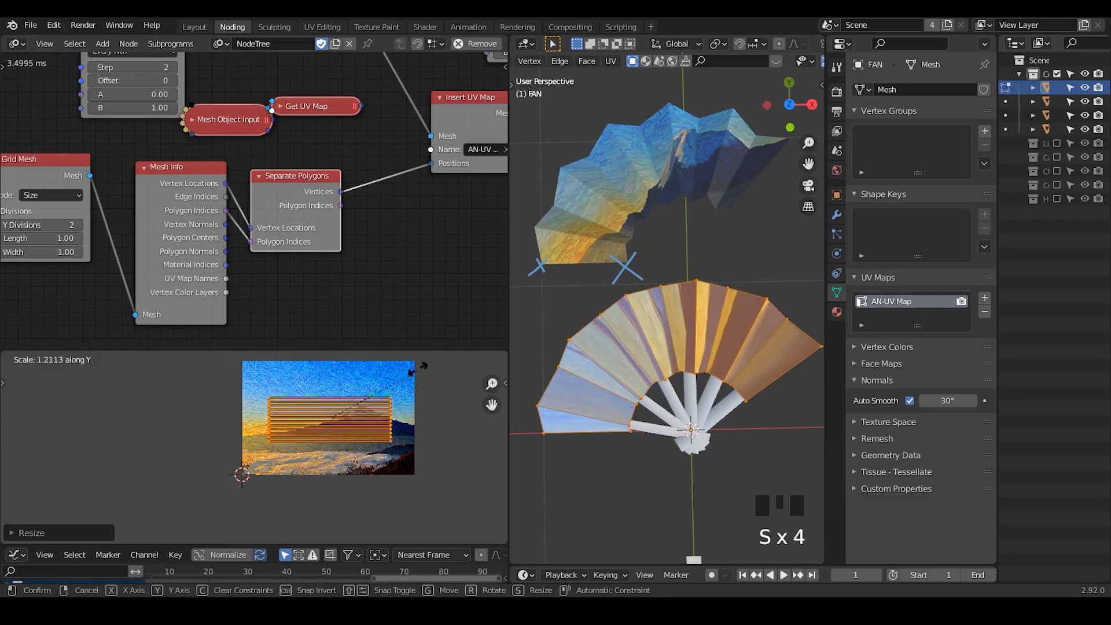
pyautogui.click(462, 478)
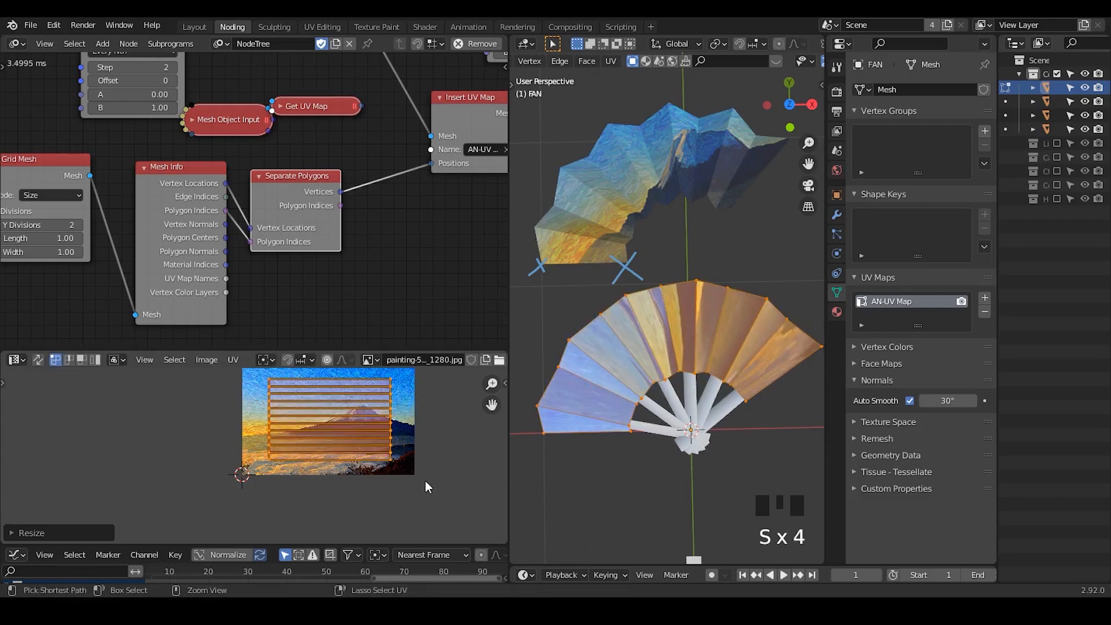
# Leave and re-enter Edit Mode on FAN to examine where its generated UVs sit relative to the painting
pyautogui.keyDown('ctrl'); pyautogui.moveTo(425, 481); pyautogui.dragTo(372, 467, button='middle'); pyautogui.keyUp('ctrl')
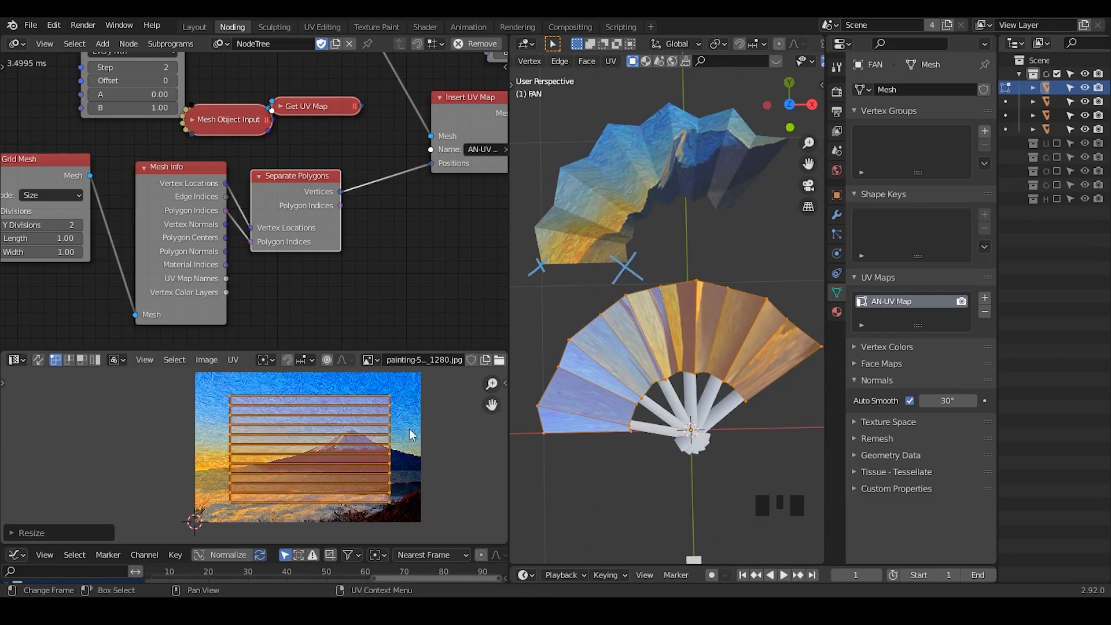
pyautogui.press('Tab')
pyautogui.moveTo(89, 232); pyautogui.dragTo(174, 221, button='middle')
pyautogui.moveTo(174, 217); pyautogui.dragTo(176, 223)
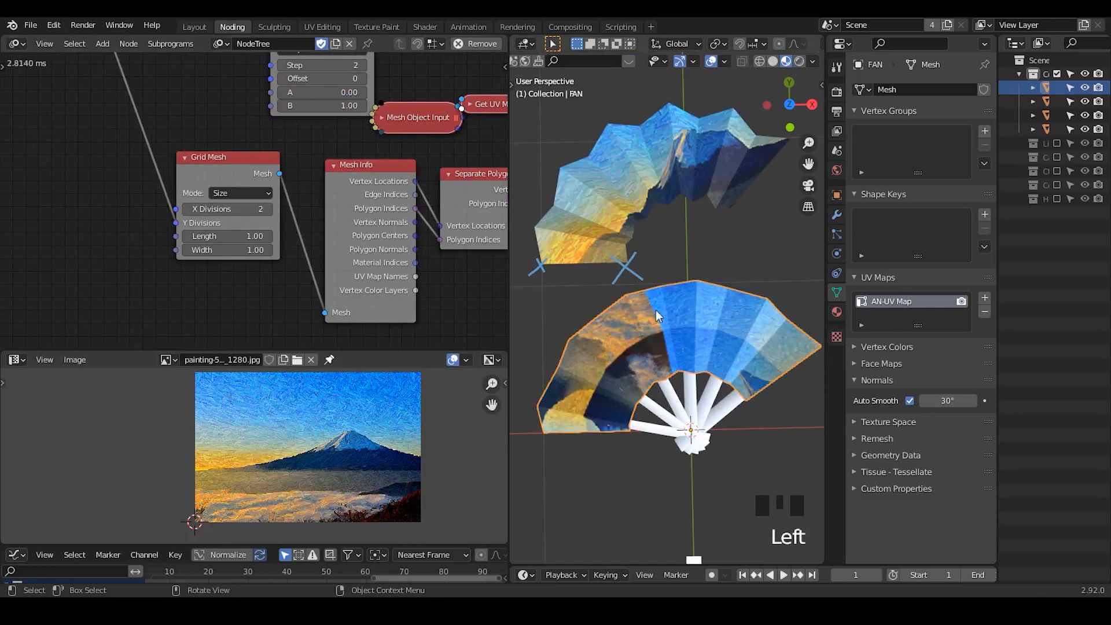
pyautogui.press('Tab')
pyautogui.moveTo(366, 417); pyautogui.dragTo(283, 538, button='middle')
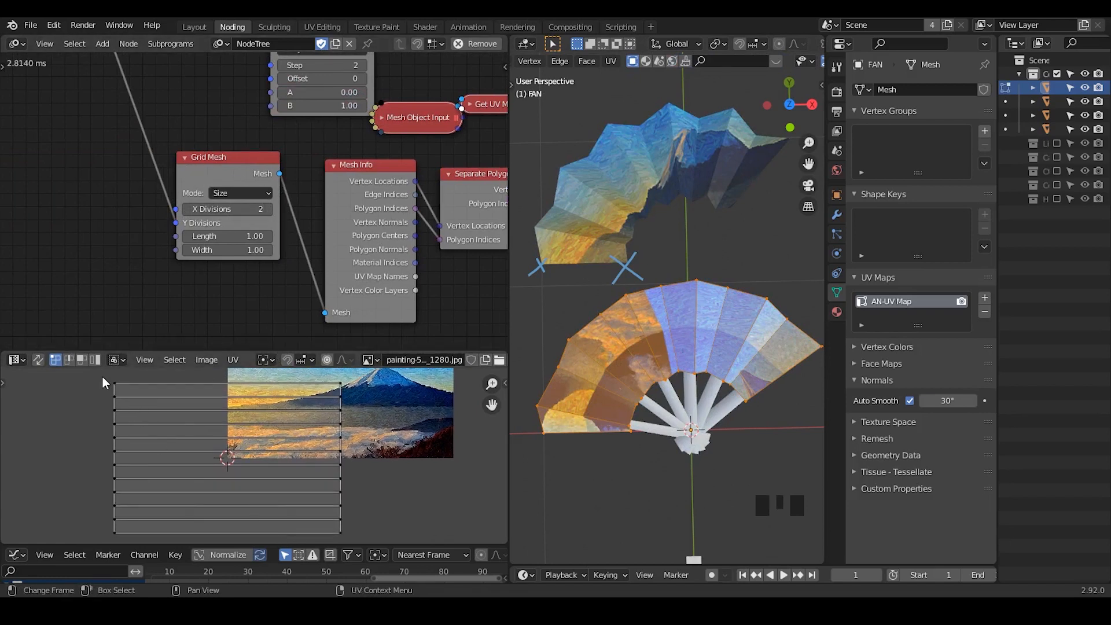
pyautogui.moveTo(100, 372); pyautogui.dragTo(383, 542)
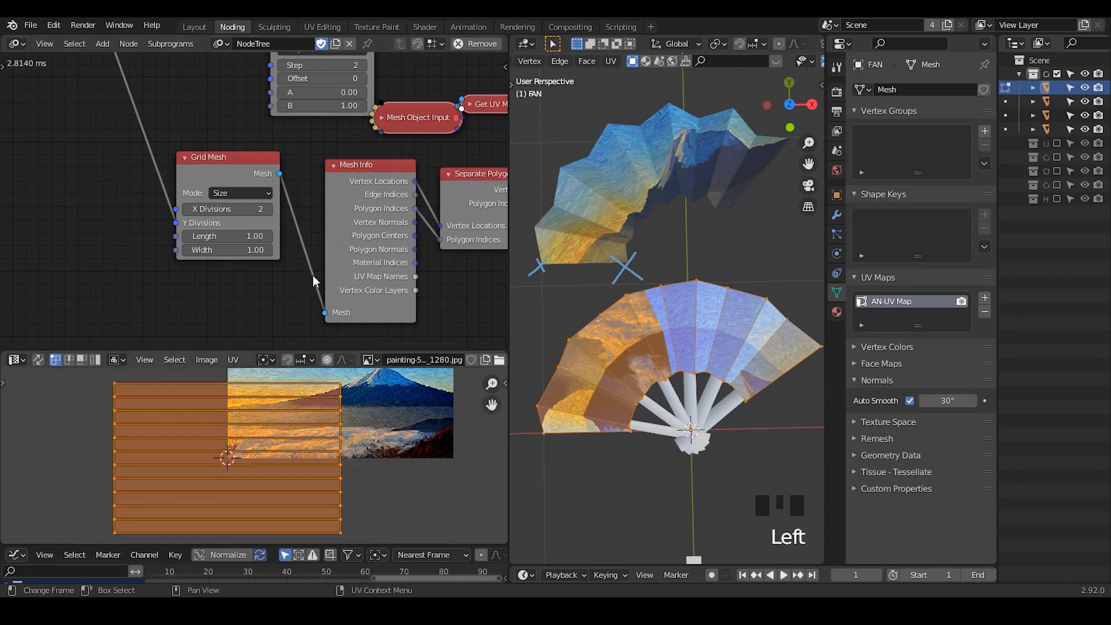
pyautogui.click(286, 278)
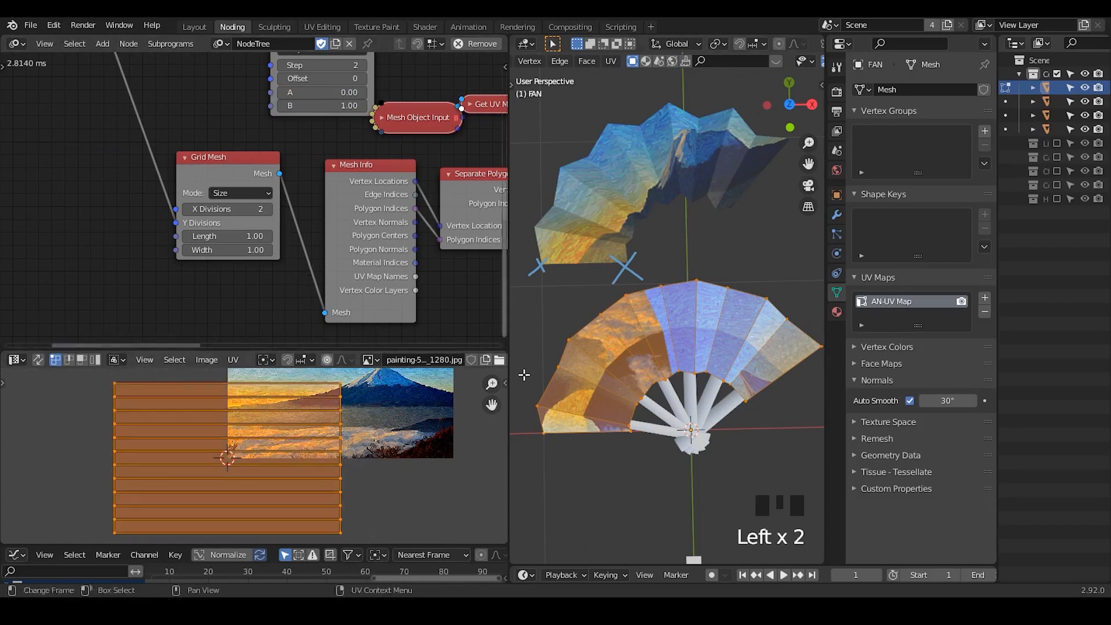
pyautogui.press('Tab')
# Spread out the Grid Mesh and Mesh Info nodes and connect Mesh Info's Vertex Locations to a new 3D Viewer node
pyautogui.moveTo(209, 169); pyautogui.dragTo(139, 195)
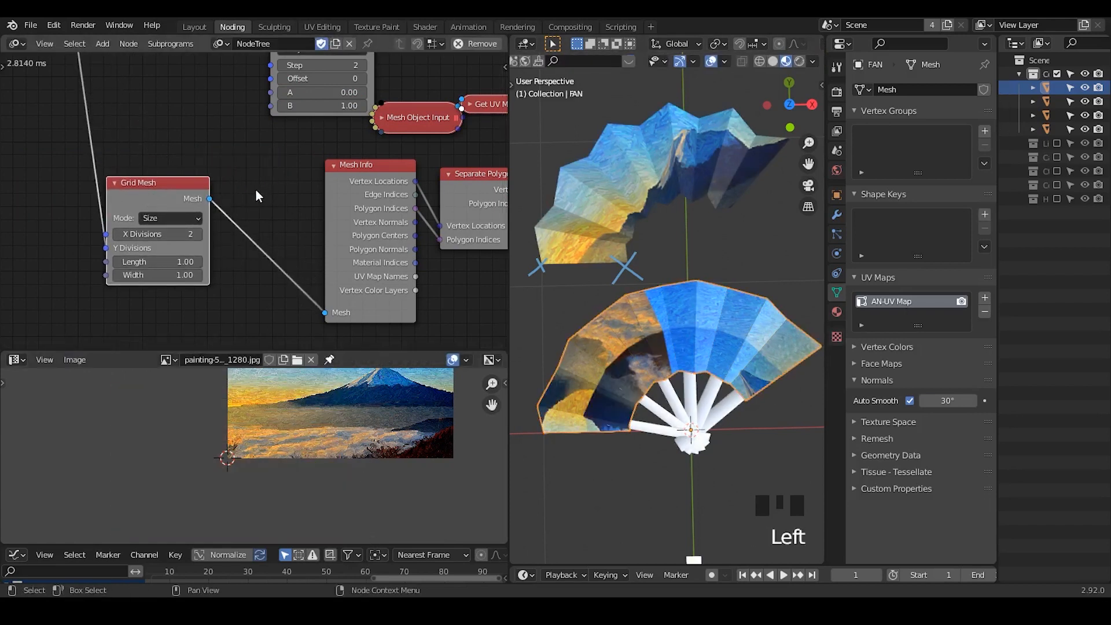
pyautogui.moveTo(376, 166); pyautogui.dragTo(292, 165)
pyautogui.hotkey('ctrl', 'a')
pyautogui.write('3')
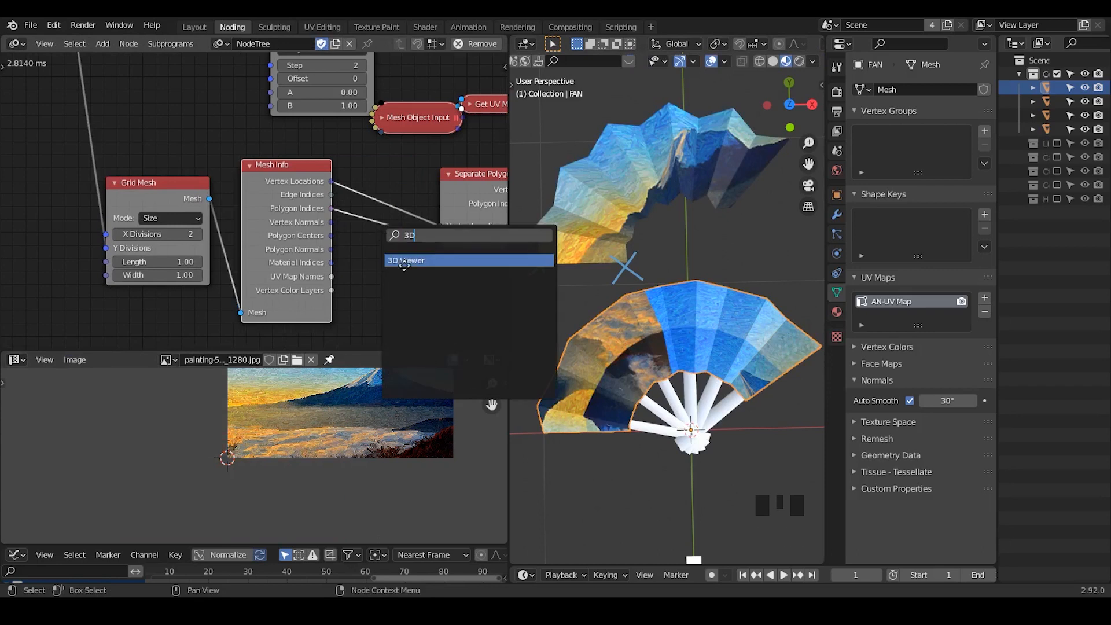
pyautogui.click(404, 261)
pyautogui.click(405, 264)
pyautogui.moveTo(329, 181); pyautogui.dragTo(401, 279)
pyautogui.keyDown('ctrl'); pyautogui.moveTo(673, 267); pyautogui.dragTo(679, 347, button='middle'); pyautogui.keyUp('ctrl')
pyautogui.moveTo(461, 275)
pyautogui.mouseDown()
pyautogui.moveTo(483, 276)
pyautogui.moveTo(469, 275)
pyautogui.mouseUp()
pyautogui.keyDown('ctrl'); pyautogui.moveTo(697, 347); pyautogui.dragTo(699, 311, button='middle'); pyautogui.keyUp('ctrl')
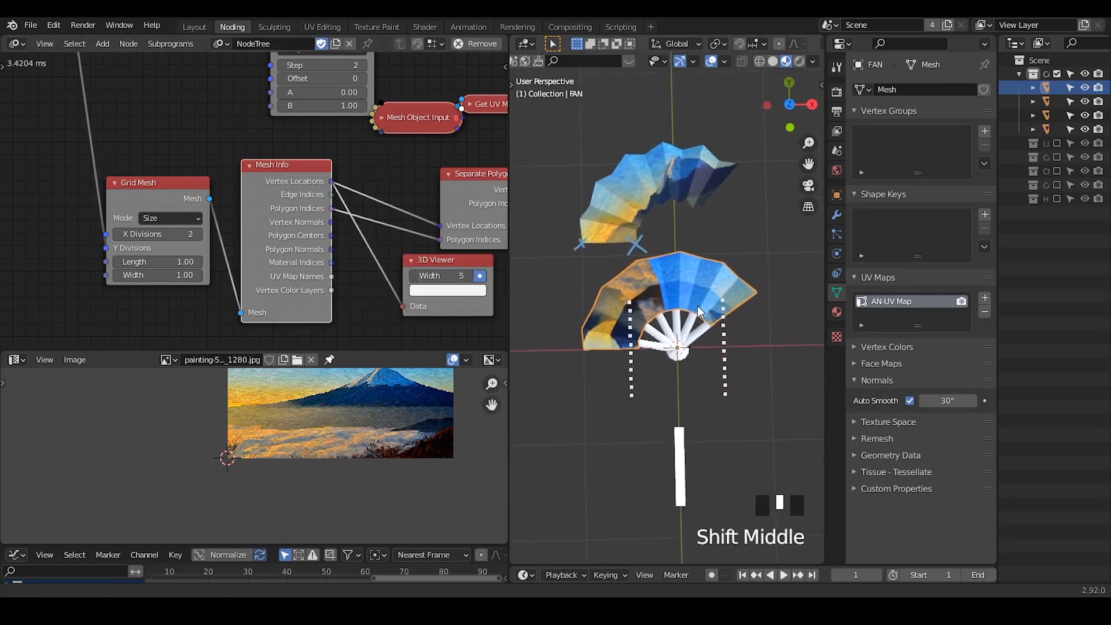
# Make room between Grid Mesh and Mesh Info and insert a Transform Mesh node on their link
pyautogui.moveTo(145, 196); pyautogui.dragTo(256, 157, button='middle')
pyautogui.moveTo(257, 157); pyautogui.dragTo(170, 195)
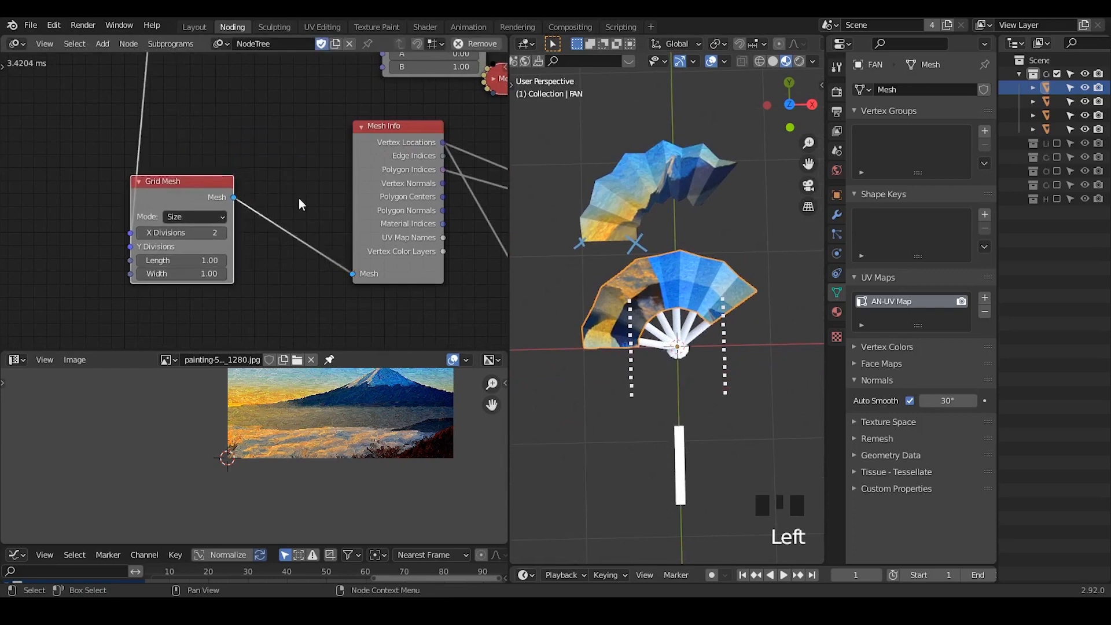
pyautogui.moveTo(405, 126); pyautogui.dragTo(453, 113)
pyautogui.press('Tab')
pyautogui.moveTo(306, 429); pyautogui.dragTo(291, 452, button='middle')
pyautogui.press('Tab')
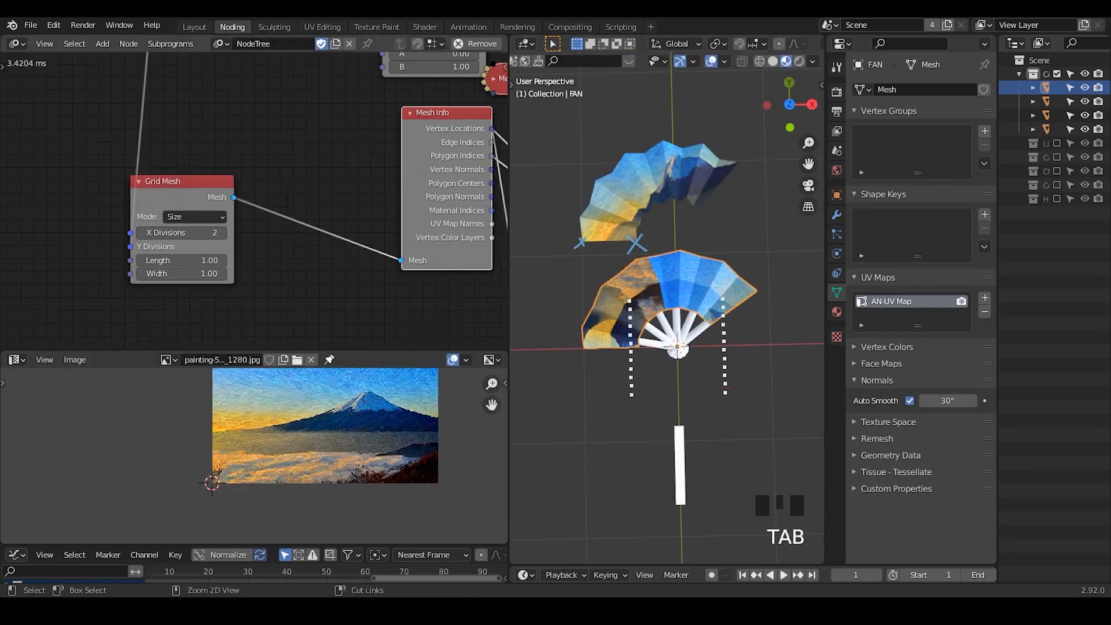
pyautogui.hotkey('ctrl', 'a')
pyautogui.write('transform mesh')
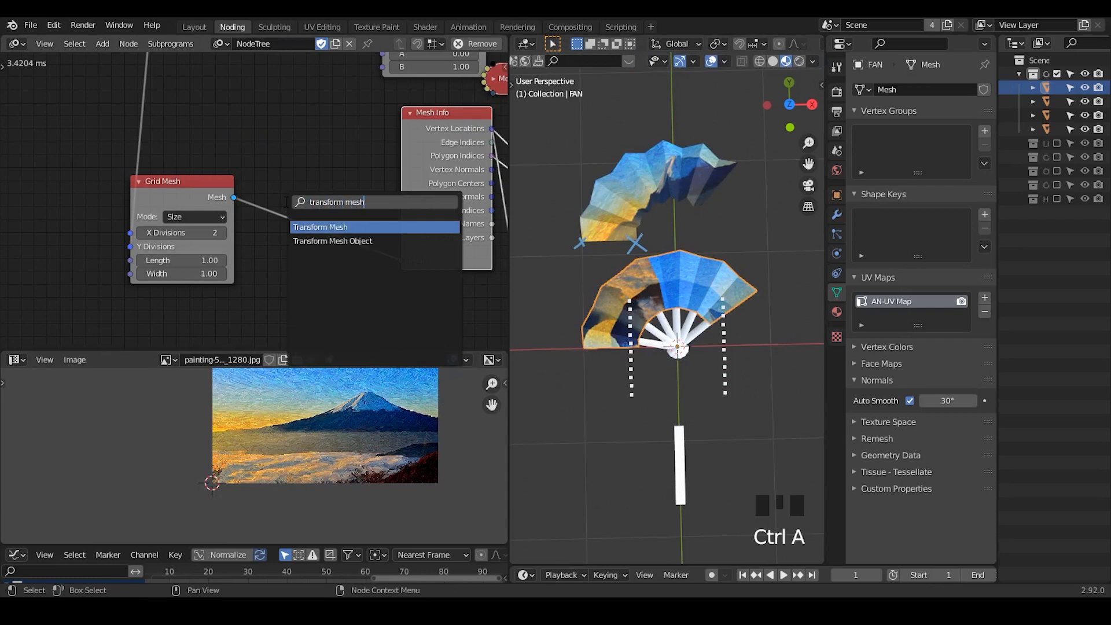
pyautogui.press('Return')
pyautogui.click(281, 208)
# Add a translation-only Compose Matrix node and connect its Matrix output to Transform Mesh's Transformation input
pyautogui.moveTo(275, 252); pyautogui.dragTo(318, 189, button='middle')
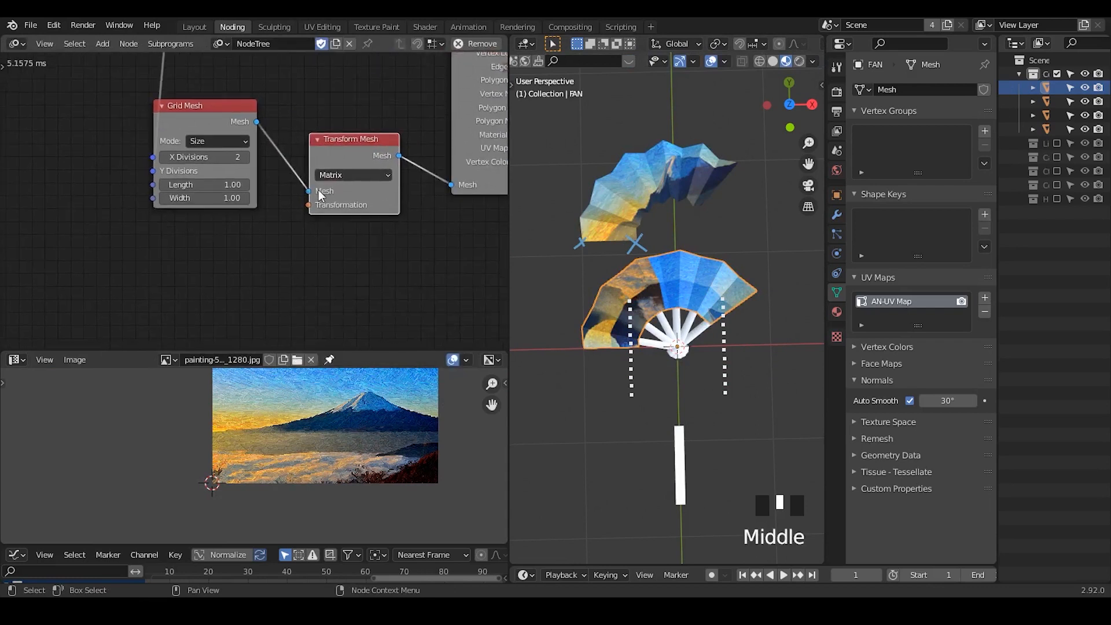
pyautogui.hotkey('ctrl', 'a')
pyautogui.write('tra')
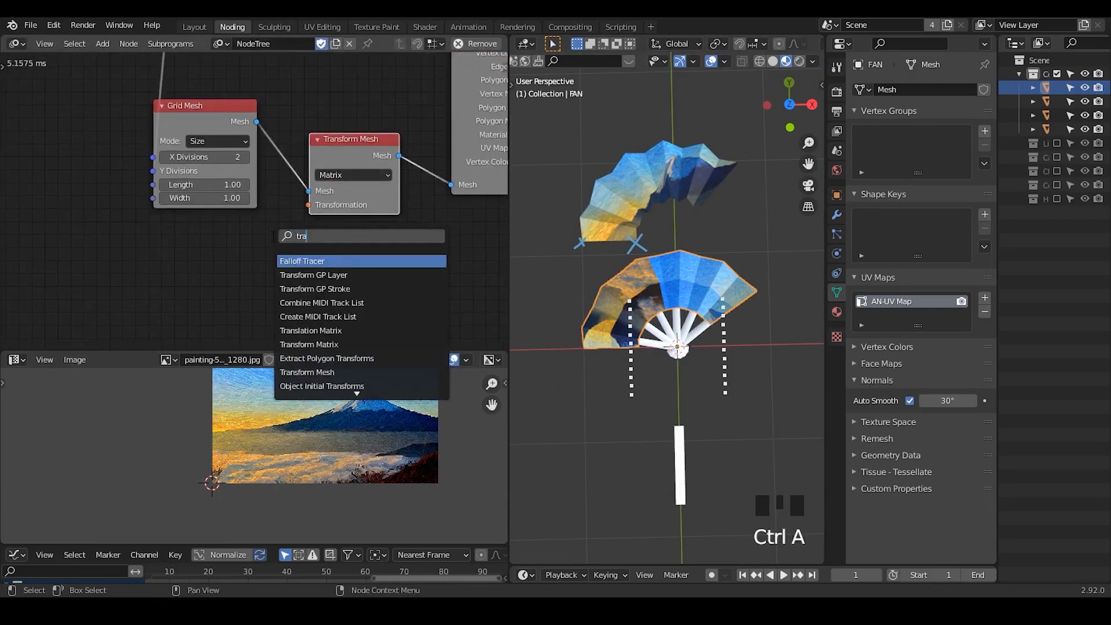
pyautogui.write('nslation')
pyautogui.press('Return')
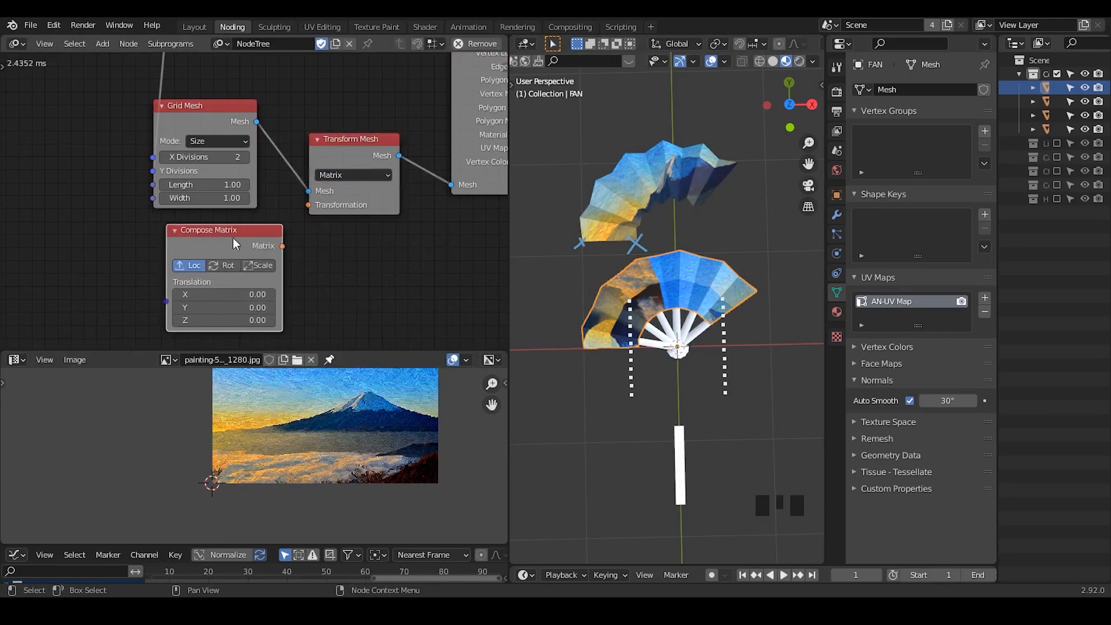
pyautogui.moveTo(275, 246); pyautogui.dragTo(306, 206)
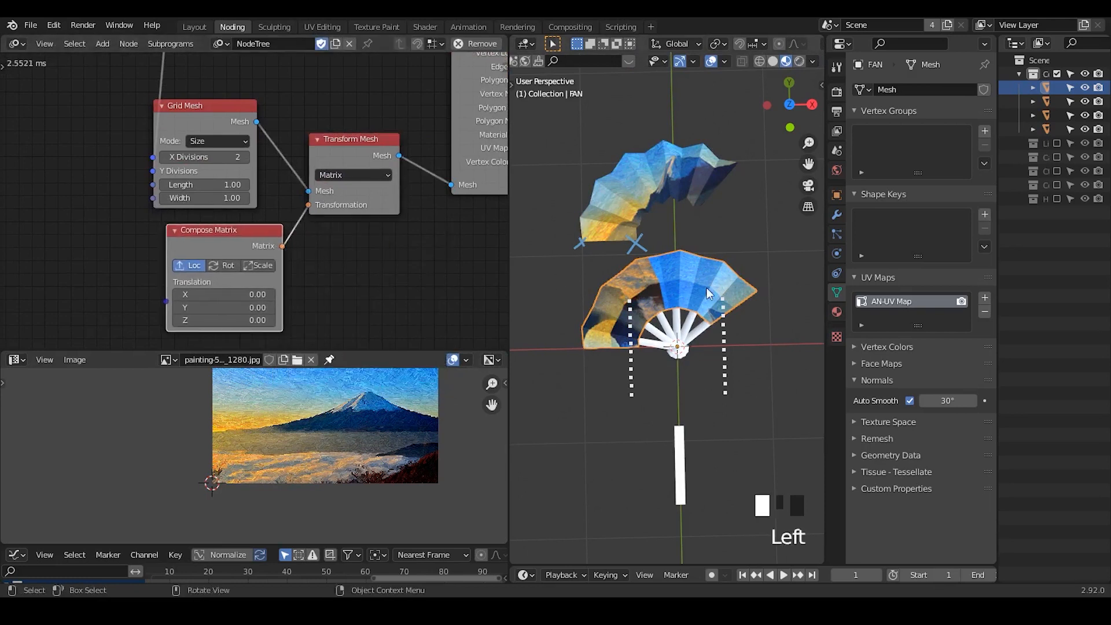
# Set Compose Matrix's translation to 0.50 in X and Y and check FAN's UVs over the painting in Edit Mode
pyautogui.press('Tab')
pyautogui.press('Tab')
pyautogui.click(254, 295)
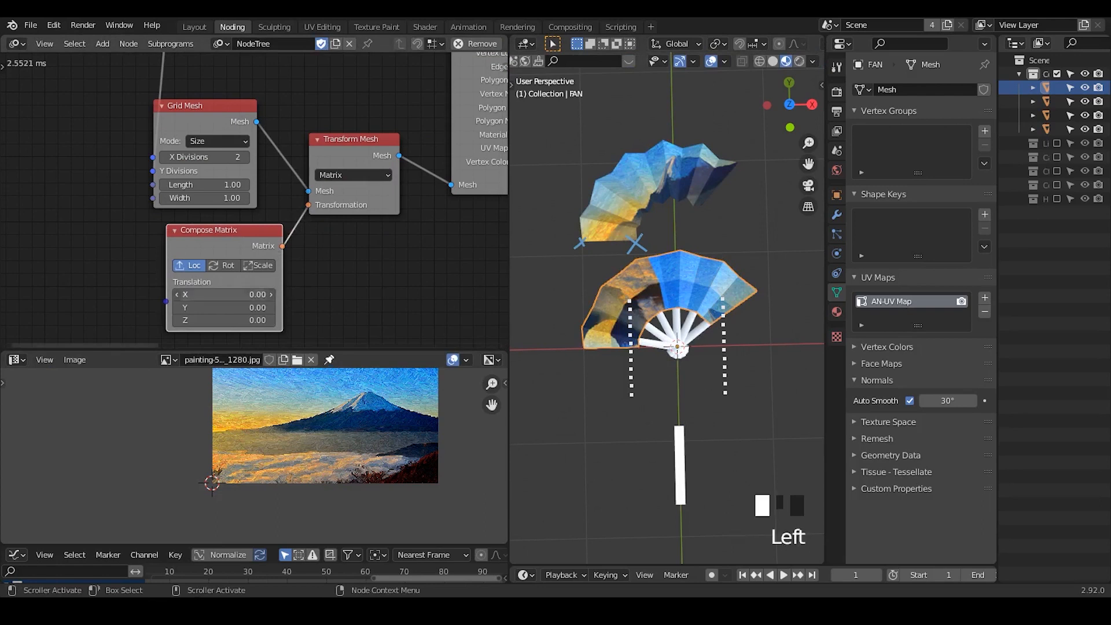
pyautogui.write('5')
pyautogui.press('Return')
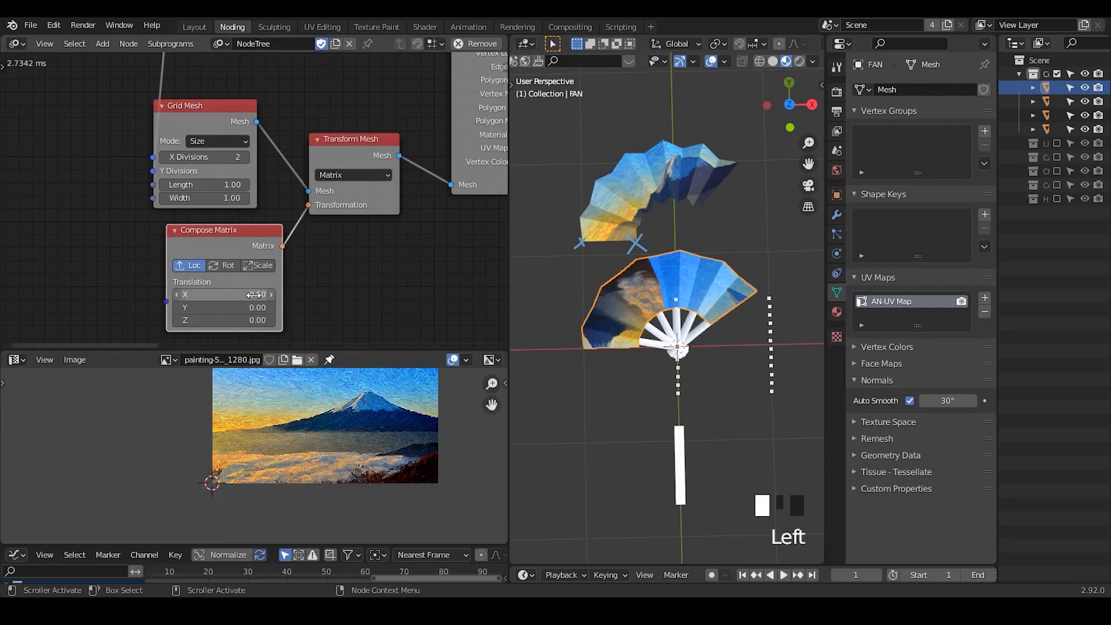
pyautogui.click(253, 306)
pyautogui.write('.5')
pyautogui.press('Return')
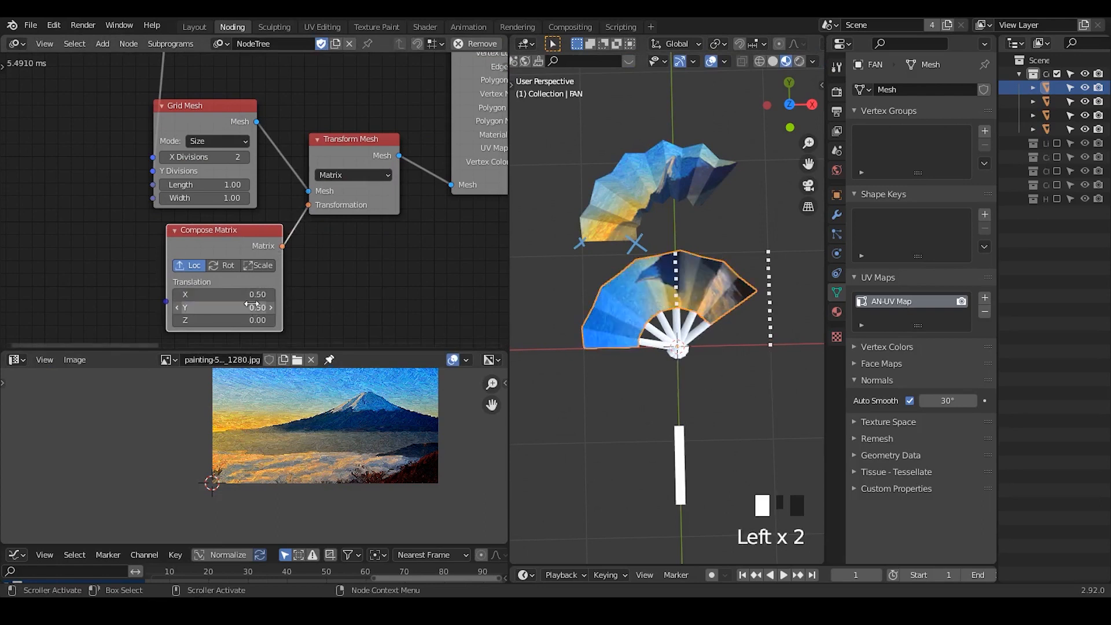
pyautogui.press('Tab')
pyautogui.moveTo(370, 451); pyautogui.dragTo(235, 432, button='middle')
pyautogui.moveTo(173, 372); pyautogui.dragTo(446, 534)
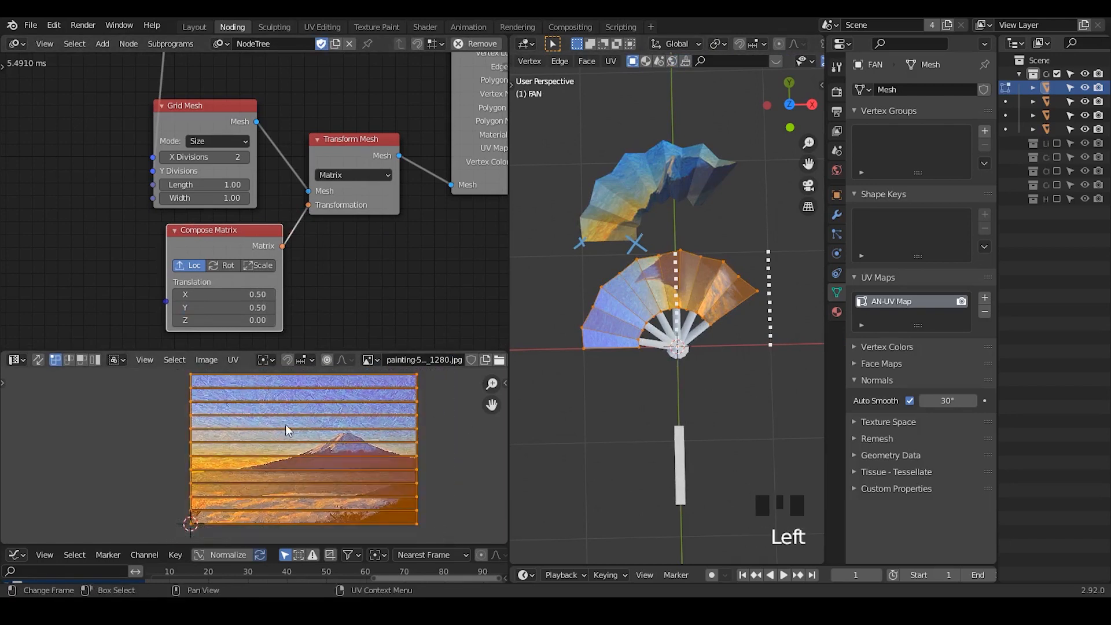
pyautogui.press('Tab')
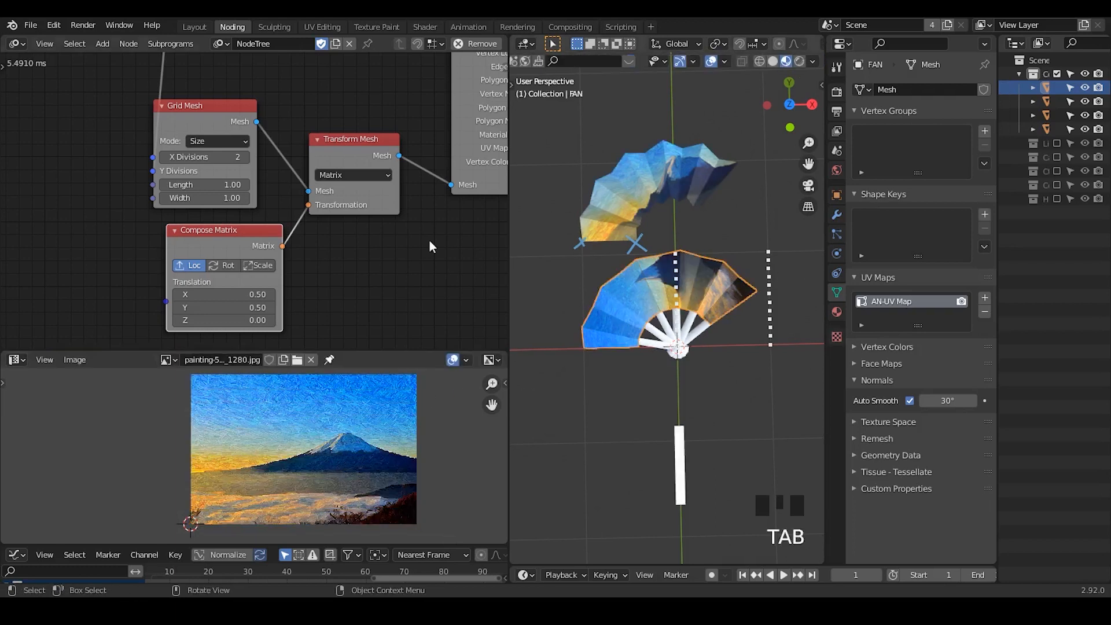
# Enable rotation on the Compose Matrix node and set its Z rotation to 90°
pyautogui.moveTo(245, 276); pyautogui.dragTo(266, 221, button='middle')
pyautogui.click(243, 210)
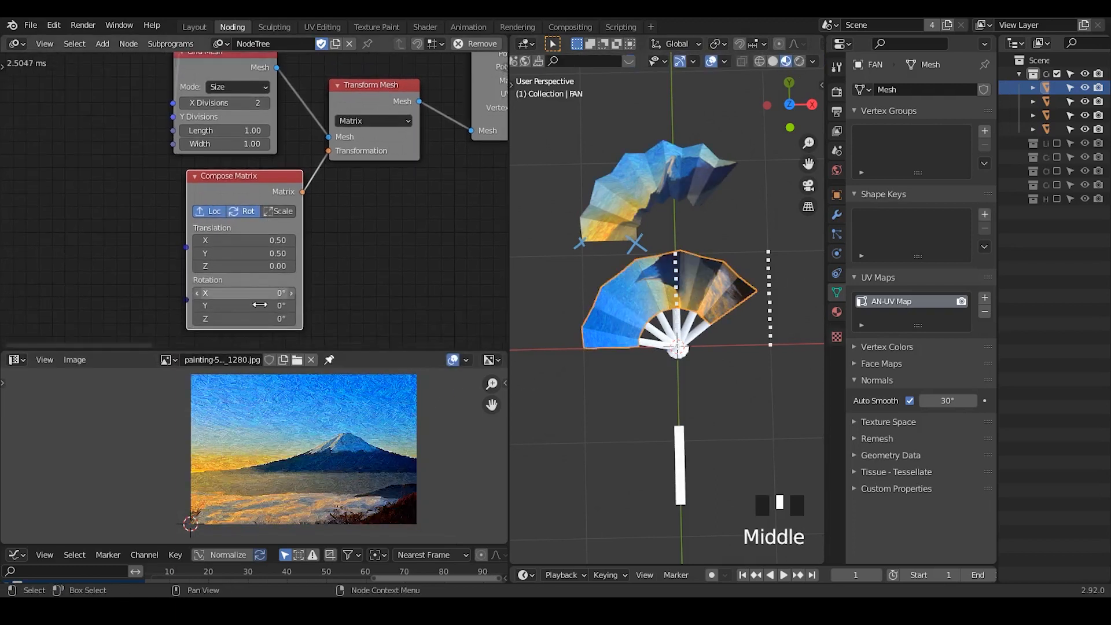
pyautogui.click(262, 318)
pyautogui.press('Return')
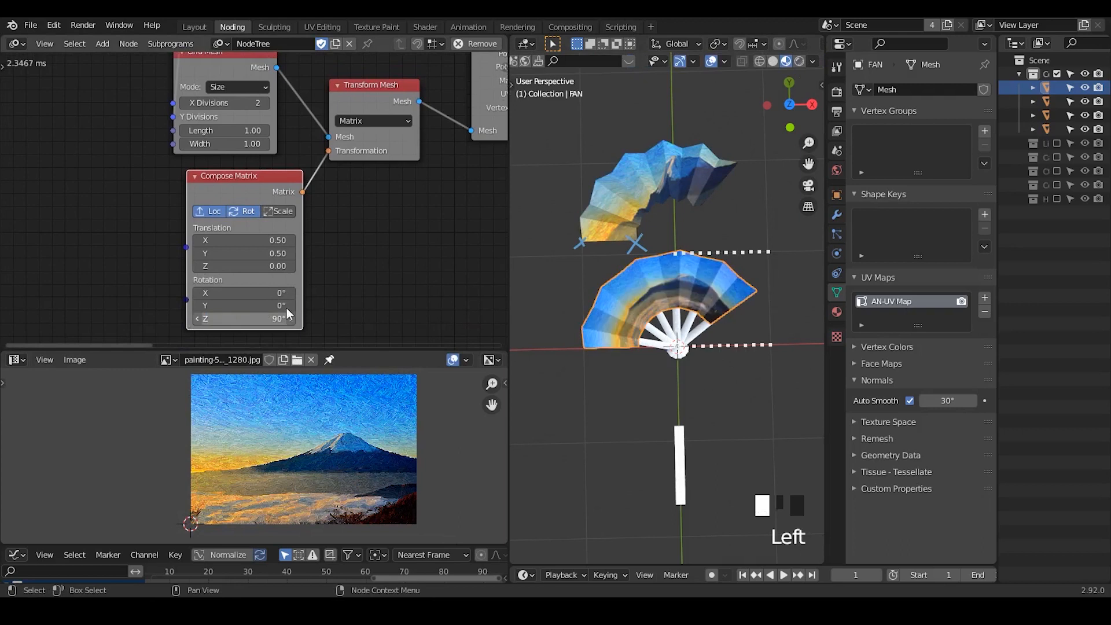
pyautogui.keyDown('ctrl'); pyautogui.moveTo(730, 255); pyautogui.dragTo(700, 278, button='middle'); pyautogui.keyUp('ctrl')
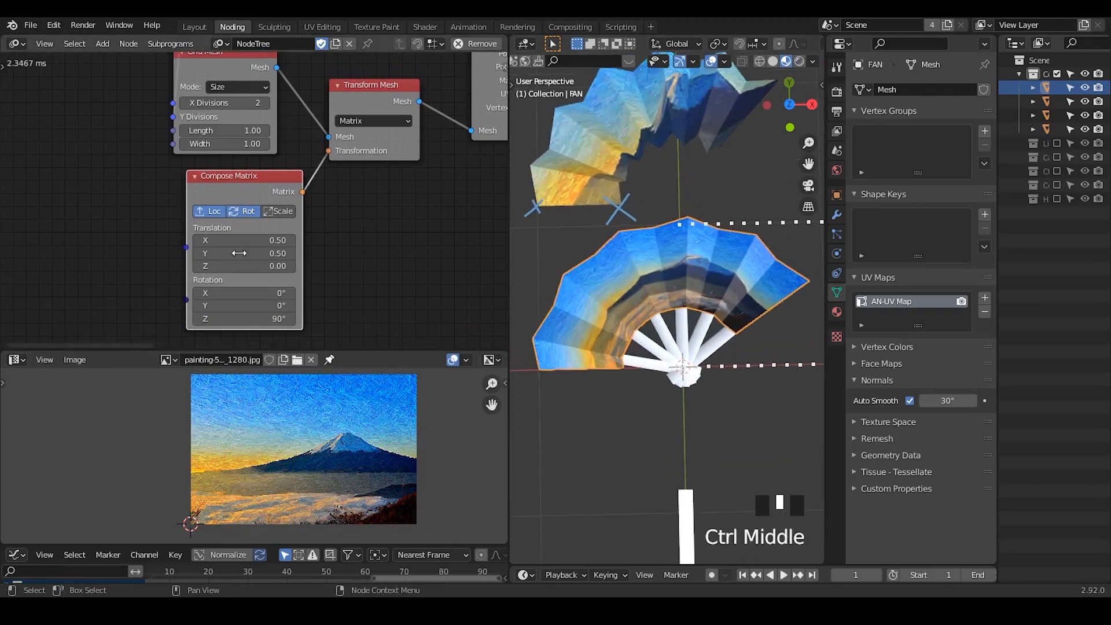
# Set Grid Mesh's Length to 0.35 with Width 1.00 and check FAN's UV strips over the painting in Edit Mode
pyautogui.moveTo(253, 261); pyautogui.dragTo(246, 290, button='middle')
pyautogui.click(217, 172)
pyautogui.moveTo(217, 173); pyautogui.dragTo(177, 157)
pyautogui.click(219, 172)
pyautogui.write('1')
pyautogui.press('Return')
pyautogui.keyDown('shift'); pyautogui.moveTo(725, 275); pyautogui.dragTo(694, 282, button='middle'); pyautogui.keyUp('shift')
pyautogui.press('Tab')
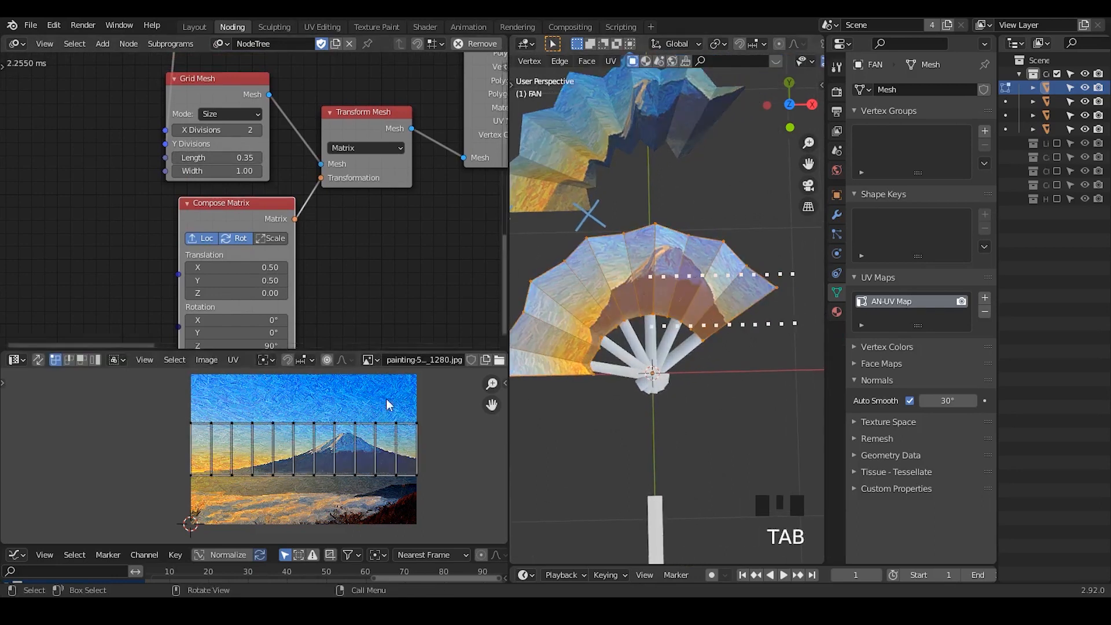
pyautogui.click(156, 413)
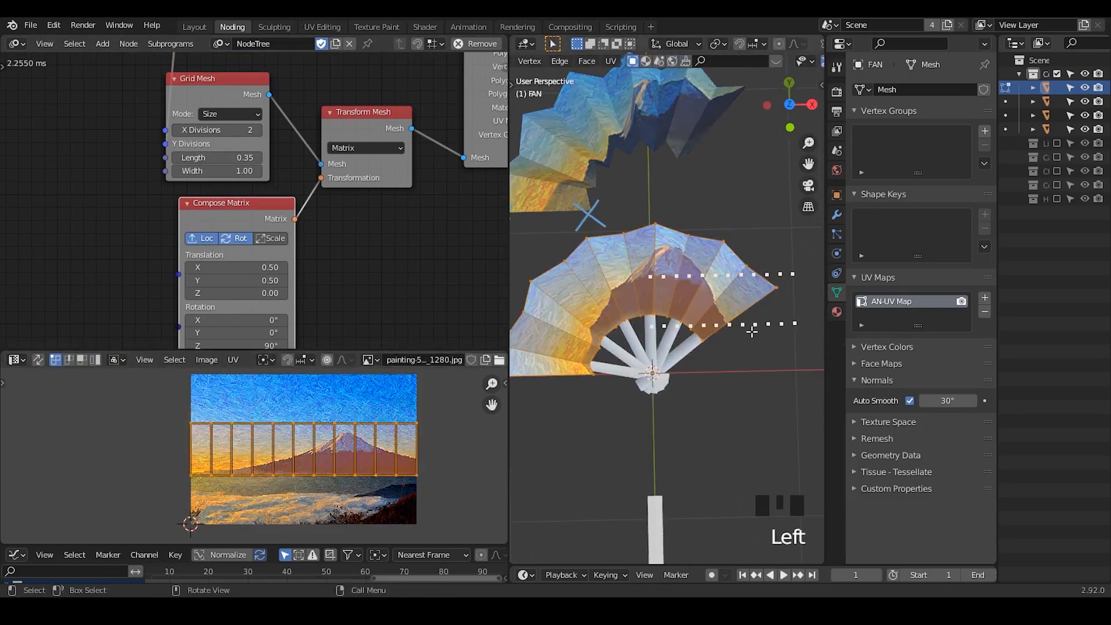
pyautogui.press('Tab')
# Delete the 3D Viewer node attached to Mesh Info
pyautogui.moveTo(294, 254); pyautogui.dragTo(141, 346, button='middle')
pyautogui.click(448, 210)
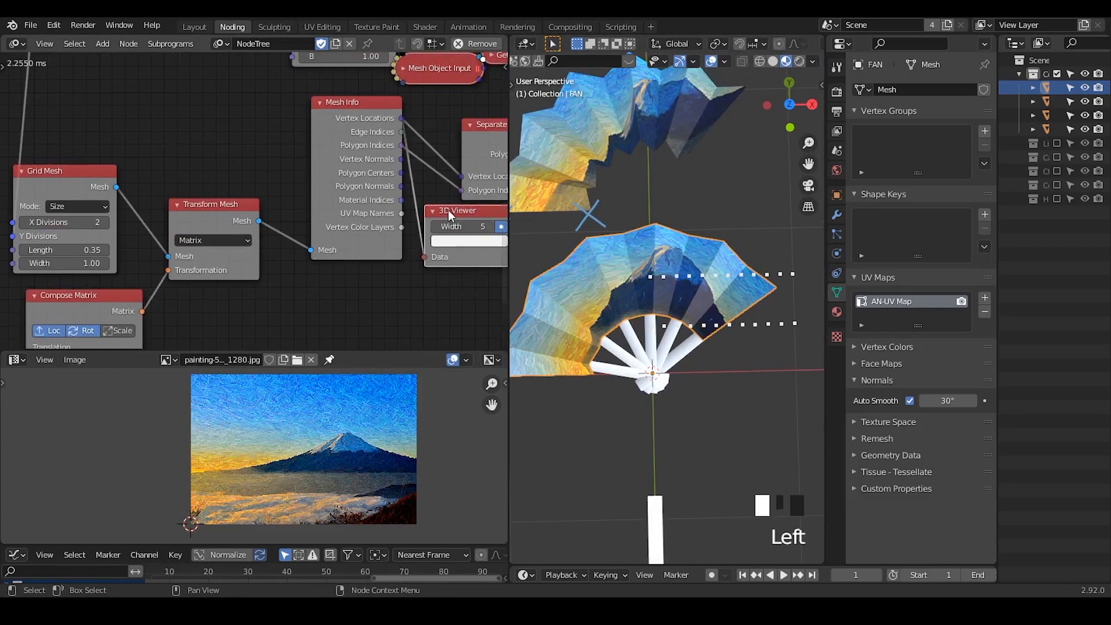
pyautogui.press('x')
pyautogui.keyDown('shift'); pyautogui.moveTo(686, 301); pyautogui.dragTo(716, 315, button='middle'); pyautogui.keyUp('shift')
# Set the Circle Mesh node's Start Angle to 0.57
pyautogui.moveTo(199, 112); pyautogui.dragTo(309, 271, button='middle')
pyautogui.moveTo(261, 133); pyautogui.dragTo(263, 236, button='middle')
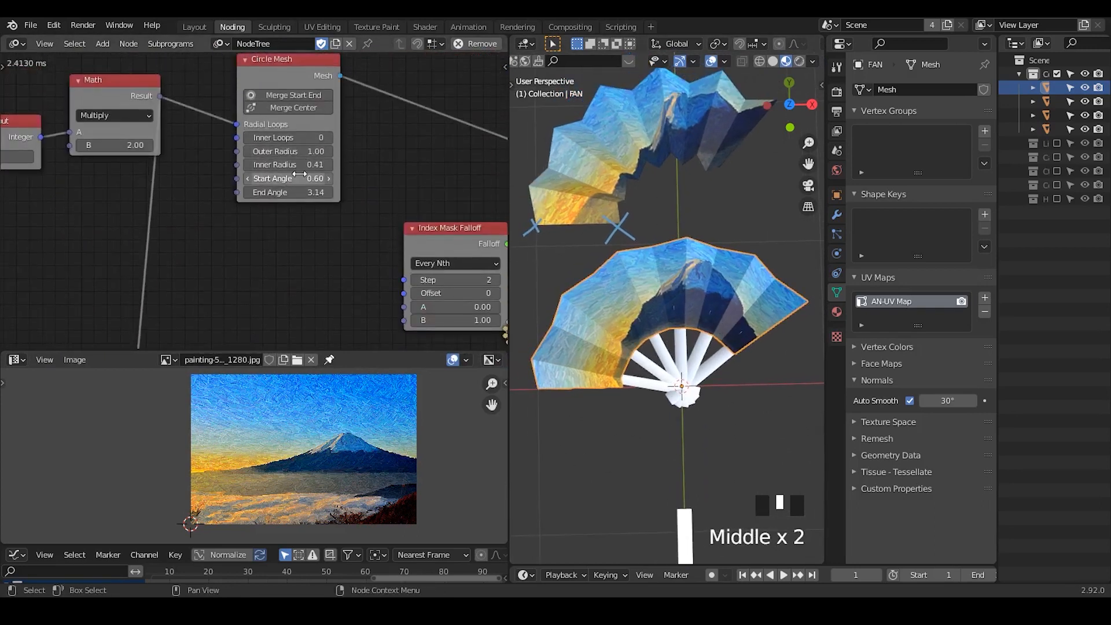
pyautogui.moveTo(287, 178)
pyautogui.mouseDown()
pyautogui.moveTo(332, 179)
pyautogui.moveTo(298, 178)
pyautogui.mouseUp()
# Raise the Integer Input that feeds the Math Multiply node to 9
pyautogui.moveTo(2, 155); pyautogui.dragTo(138, 137, button='middle')
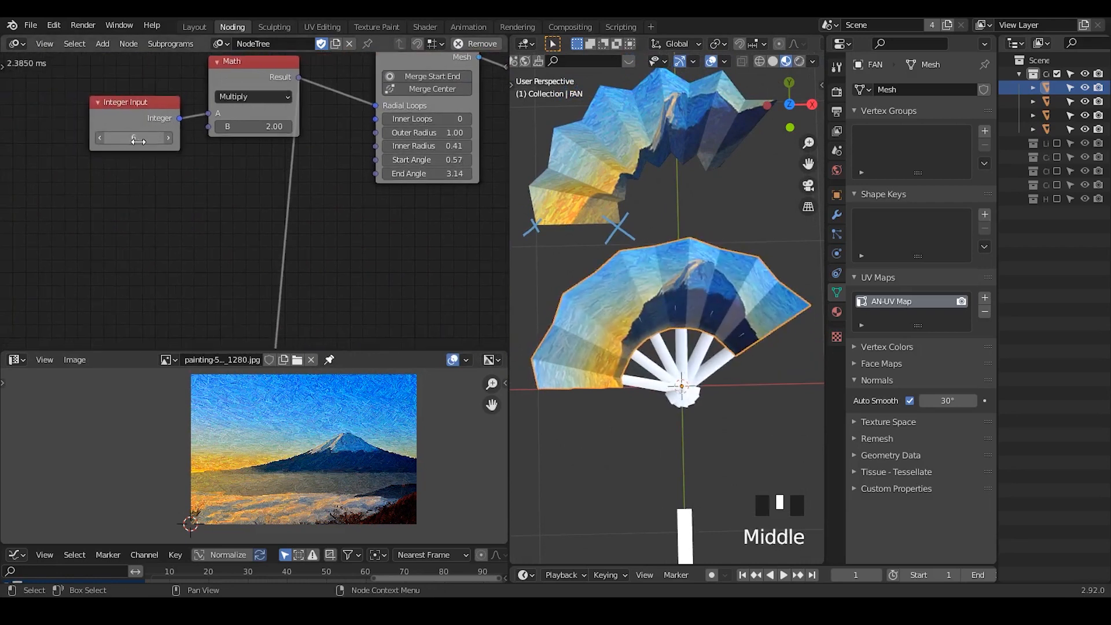
pyautogui.click(167, 139)
pyautogui.click(168, 138)
pyautogui.click(168, 137)
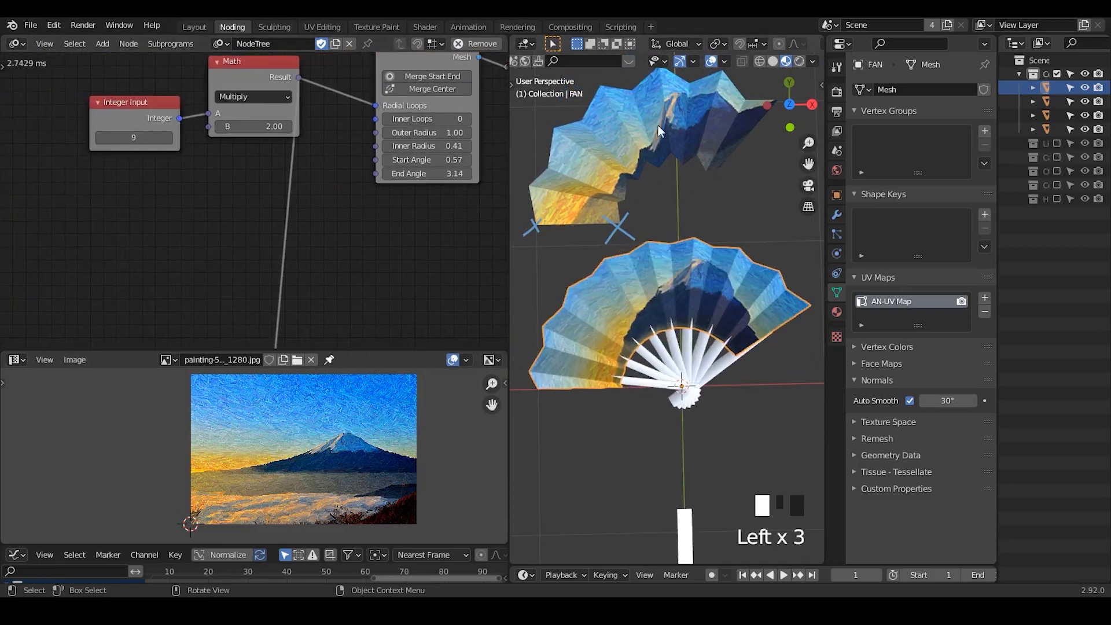
pyautogui.click(673, 117)
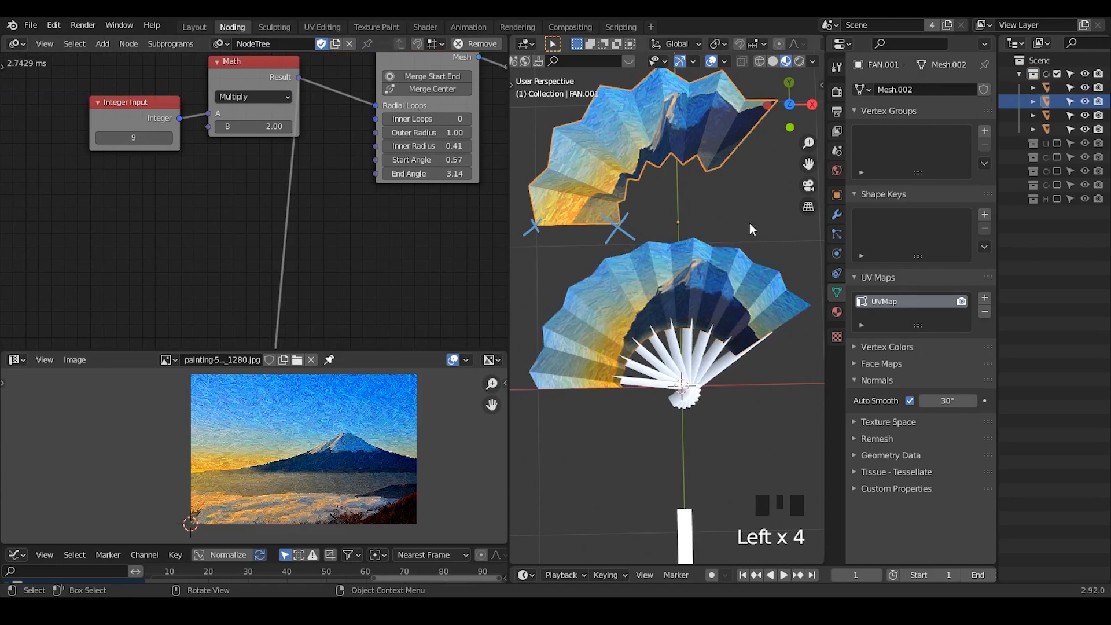
pyautogui.press('d')
pyautogui.moveTo(642, 205); pyautogui.dragTo(496, 291, button='right')
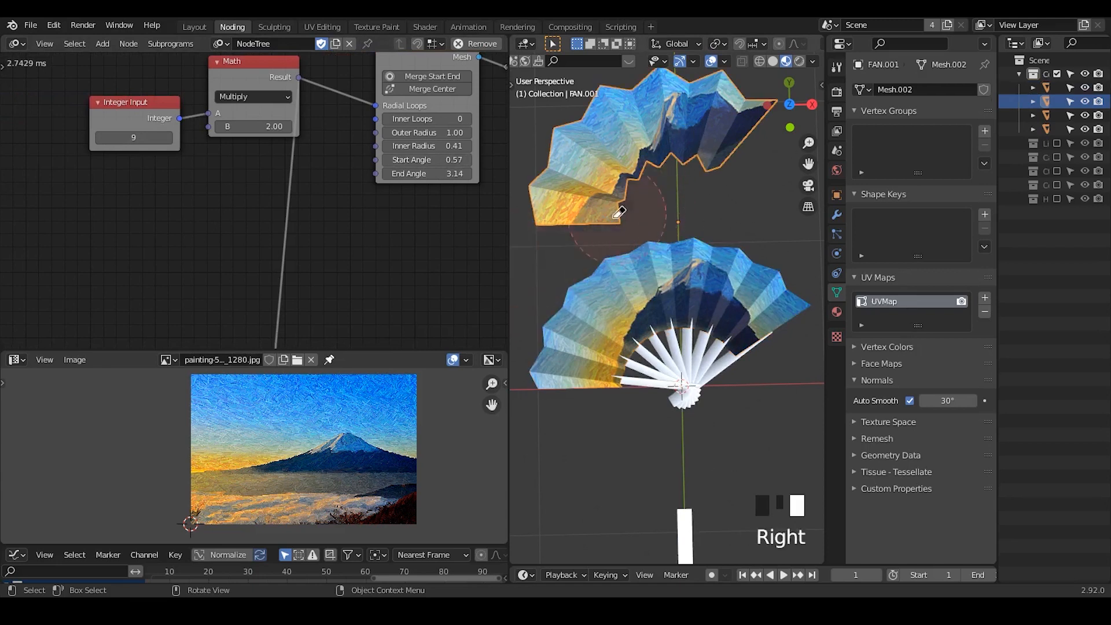
pyautogui.moveTo(619, 213); pyautogui.dragTo(777, 301, button='right')
pyautogui.click(711, 278)
pyautogui.click(703, 241)
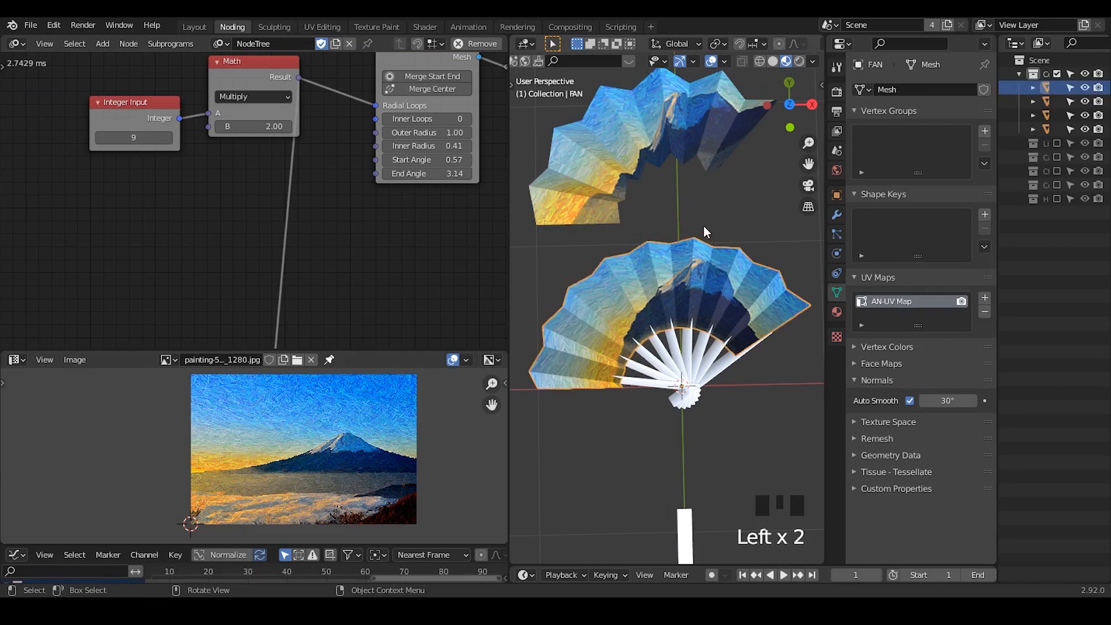
pyautogui.click(707, 266)
pyautogui.click(707, 266)
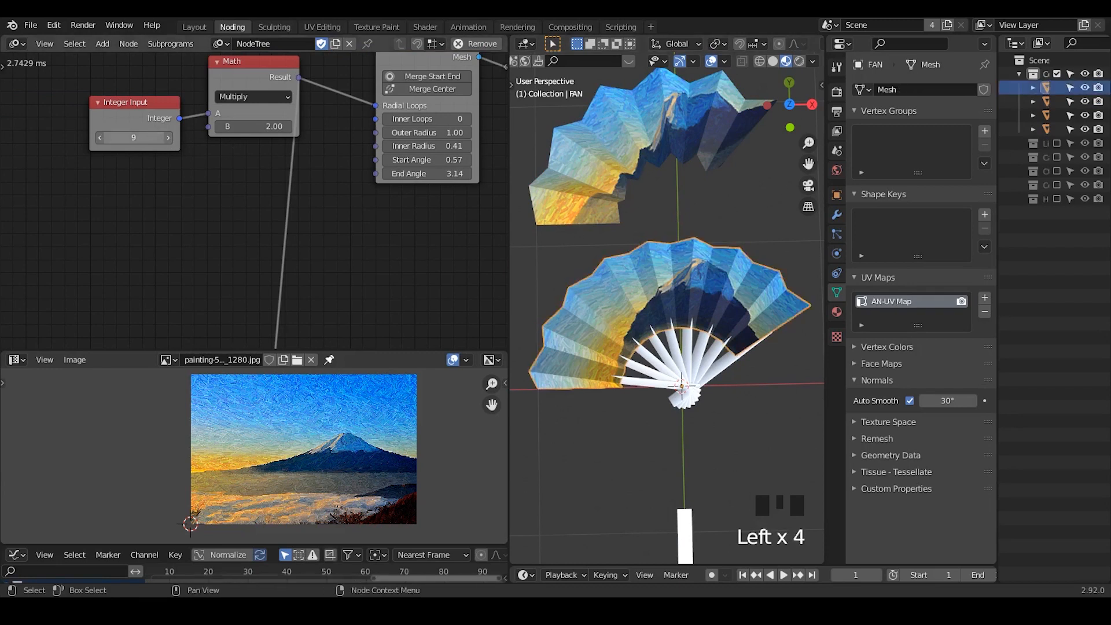
# Try 10 in the Integer Input and return it to 9
pyautogui.click(168, 137)
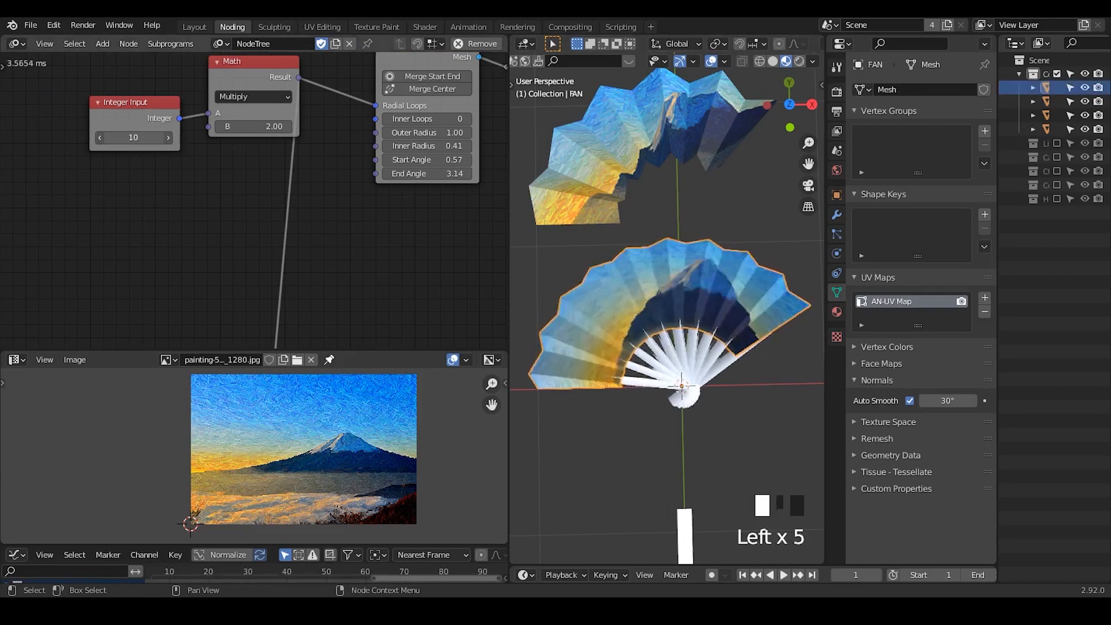
pyautogui.moveTo(133, 138)
pyautogui.mouseDown()
pyautogui.moveTo(147, 138)
pyautogui.moveTo(128, 137)
pyautogui.mouseUp()
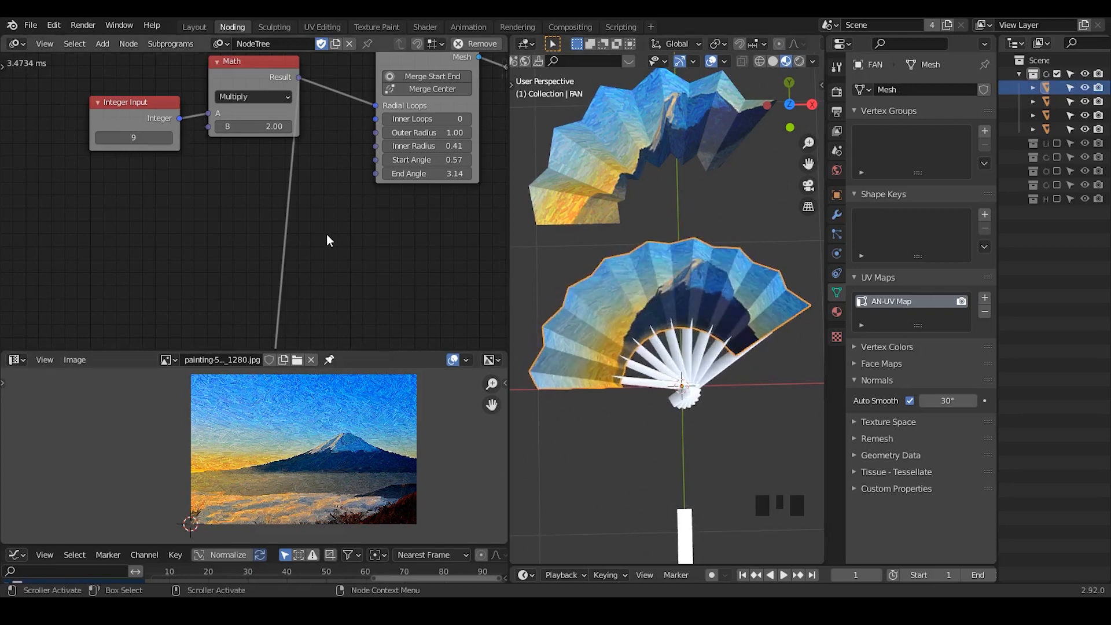
# Select the fan's sticks and move their Mesh Object Input node up, clear of the Offset Matrix node
pyautogui.click(696, 354)
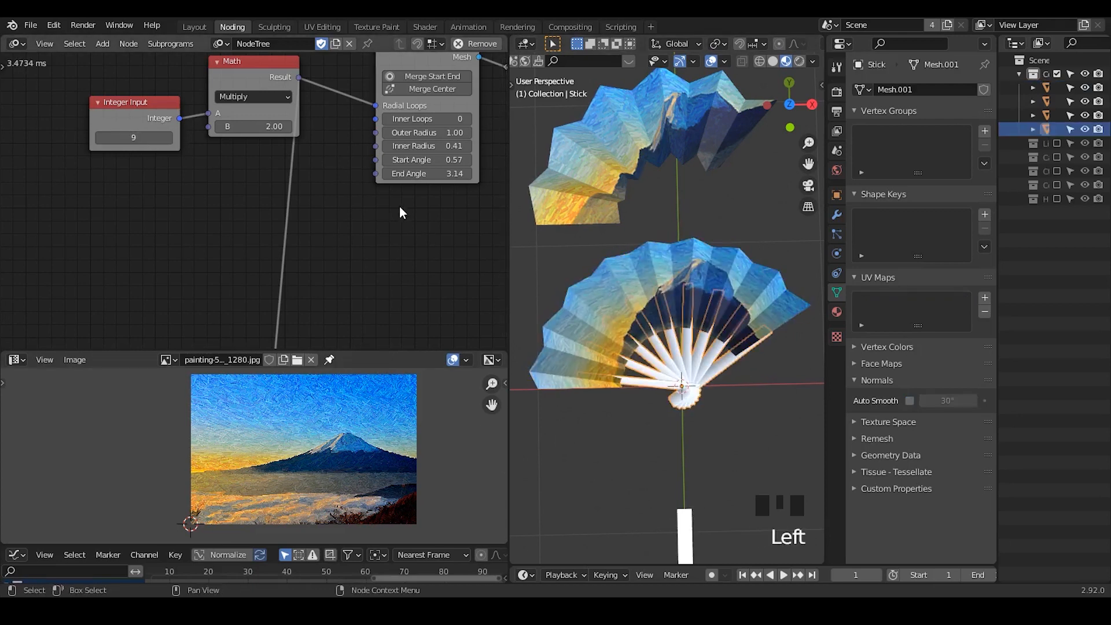
pyautogui.moveTo(399, 206); pyautogui.dragTo(141, 203, button='middle')
pyautogui.moveTo(457, 193); pyautogui.dragTo(175, 191, button='middle')
pyautogui.moveTo(435, 172); pyautogui.dragTo(204, 199, button='middle')
pyautogui.moveTo(391, 184); pyautogui.dragTo(164, 196, button='middle')
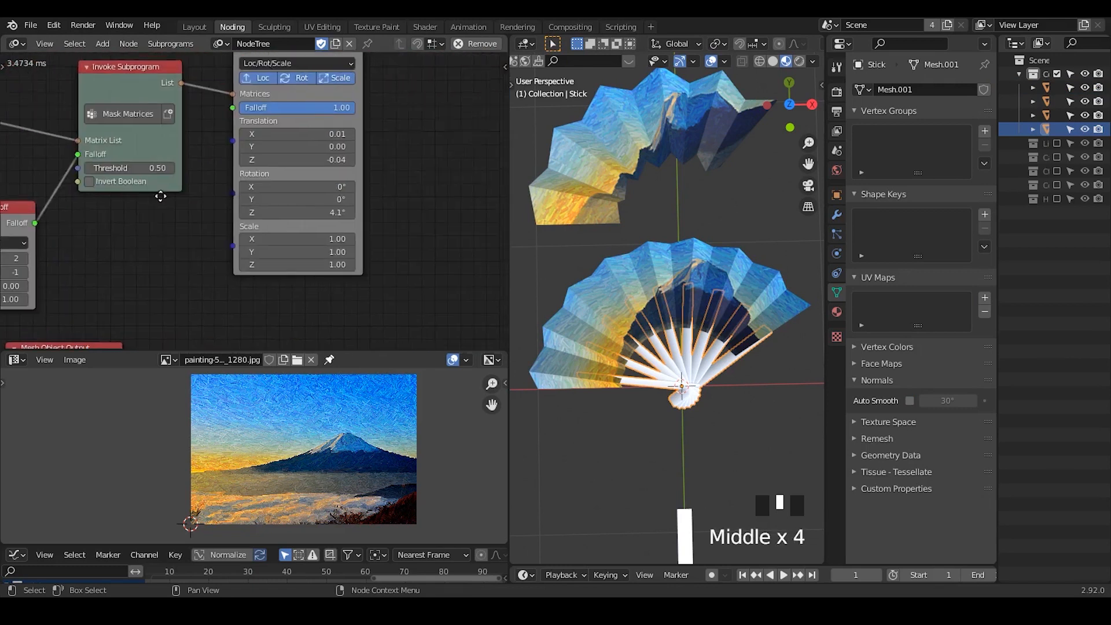
pyautogui.moveTo(444, 177); pyautogui.dragTo(315, 237, button='middle')
pyautogui.moveTo(377, 169); pyautogui.dragTo(340, 246, button='middle')
pyautogui.moveTo(89, 222); pyautogui.dragTo(295, 263, button='middle')
pyautogui.moveTo(111, 130); pyautogui.dragTo(291, 86)
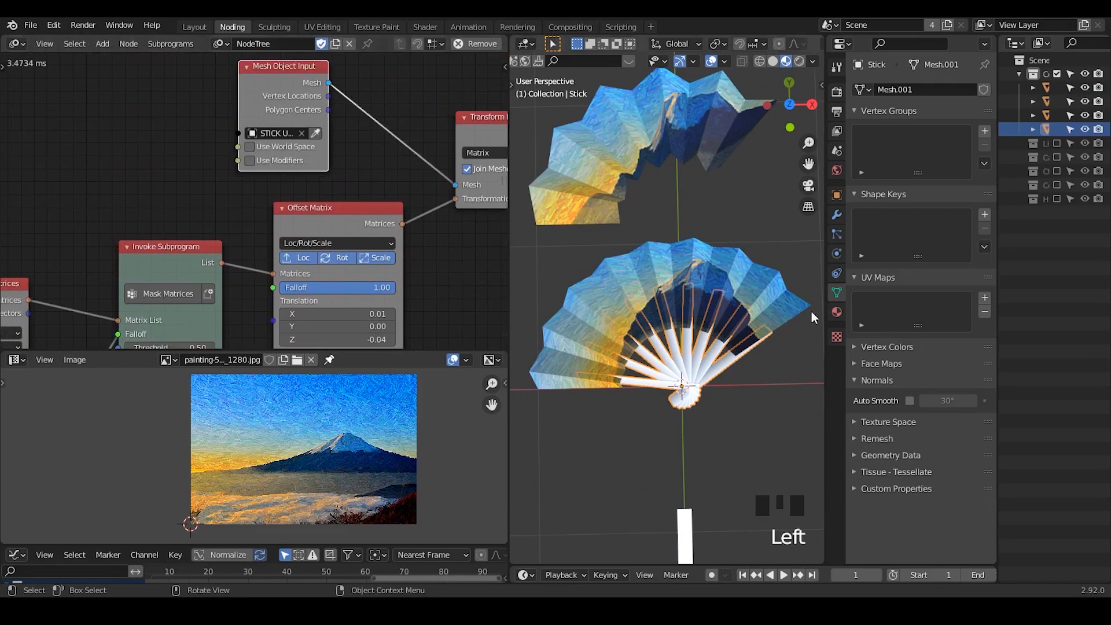
# Give the Stick object a new material named STICK
pyautogui.keyDown('shift'); pyautogui.moveTo(691, 357); pyautogui.dragTo(690, 271, button='middle'); pyautogui.keyUp('shift')
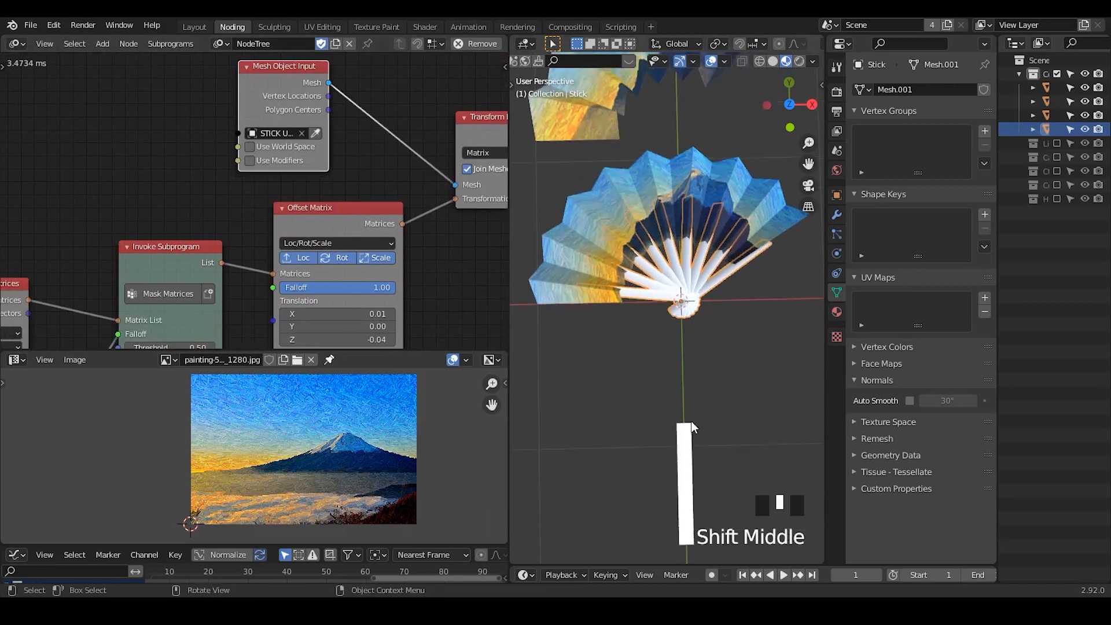
pyautogui.click(689, 423)
pyautogui.click(676, 305)
pyautogui.click(836, 312)
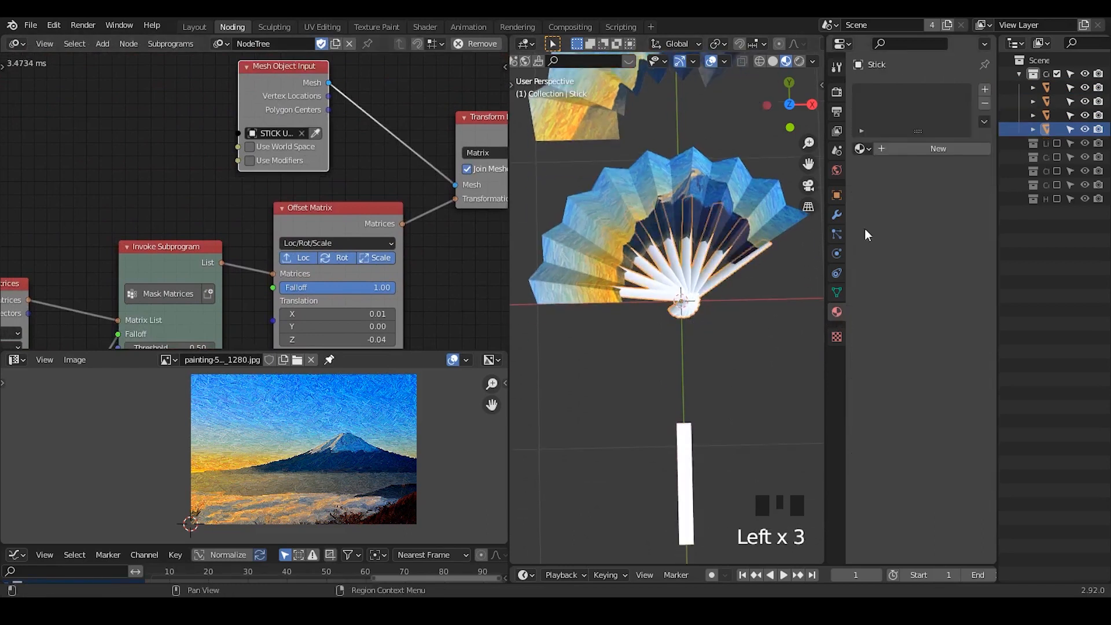
pyautogui.click(919, 149)
pyautogui.doubleClick(917, 98)
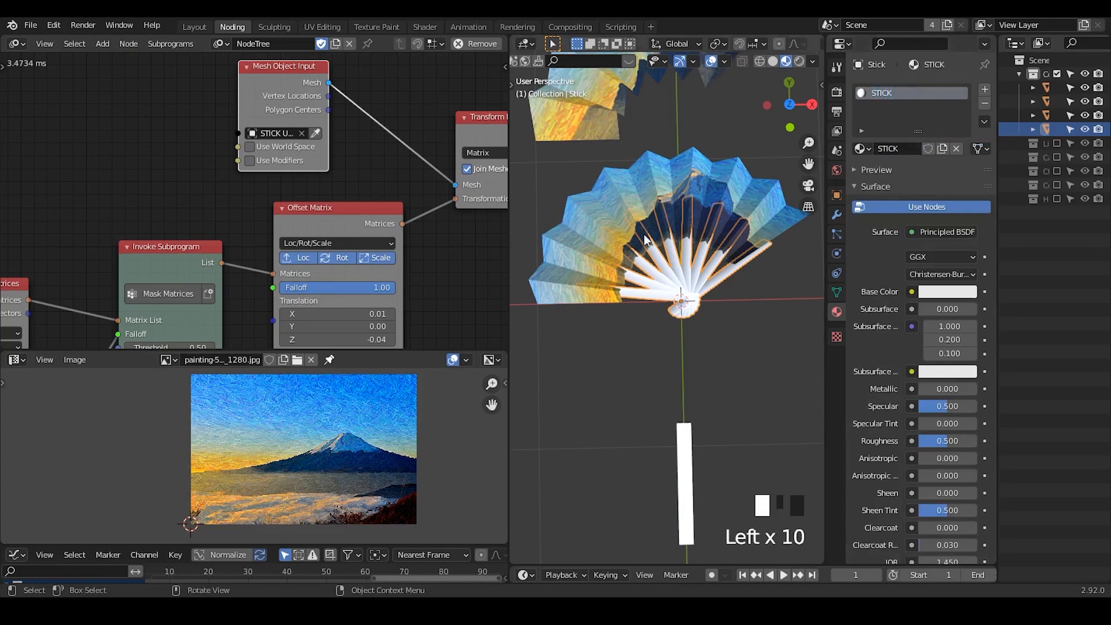
# Expose the Load UVs input on the sticks' Mesh Object Input node and move the node closer to Transform Mesh
pyautogui.press('u')
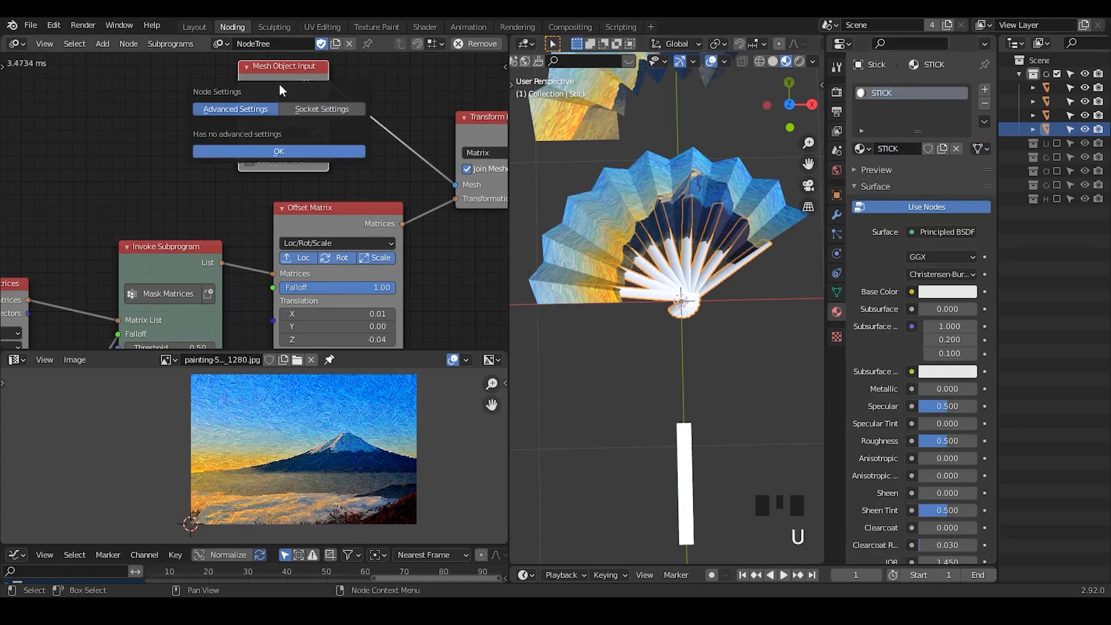
pyautogui.click(285, 106)
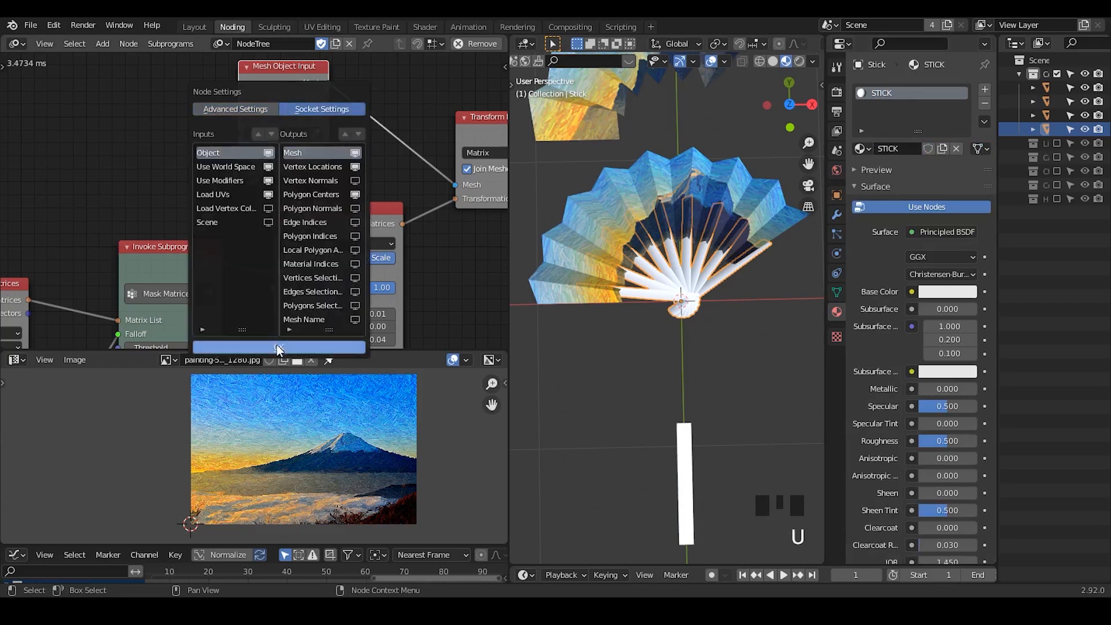
pyautogui.click(278, 346)
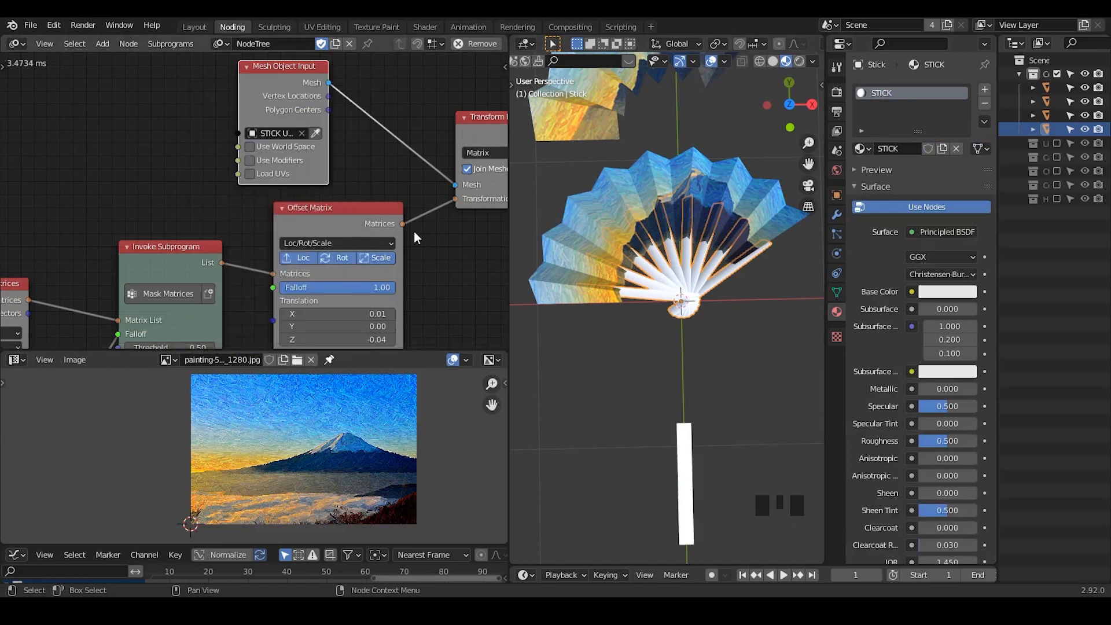
pyautogui.moveTo(415, 231); pyautogui.dragTo(221, 224, button='middle')
pyautogui.moveTo(113, 75); pyautogui.dragTo(199, 74)
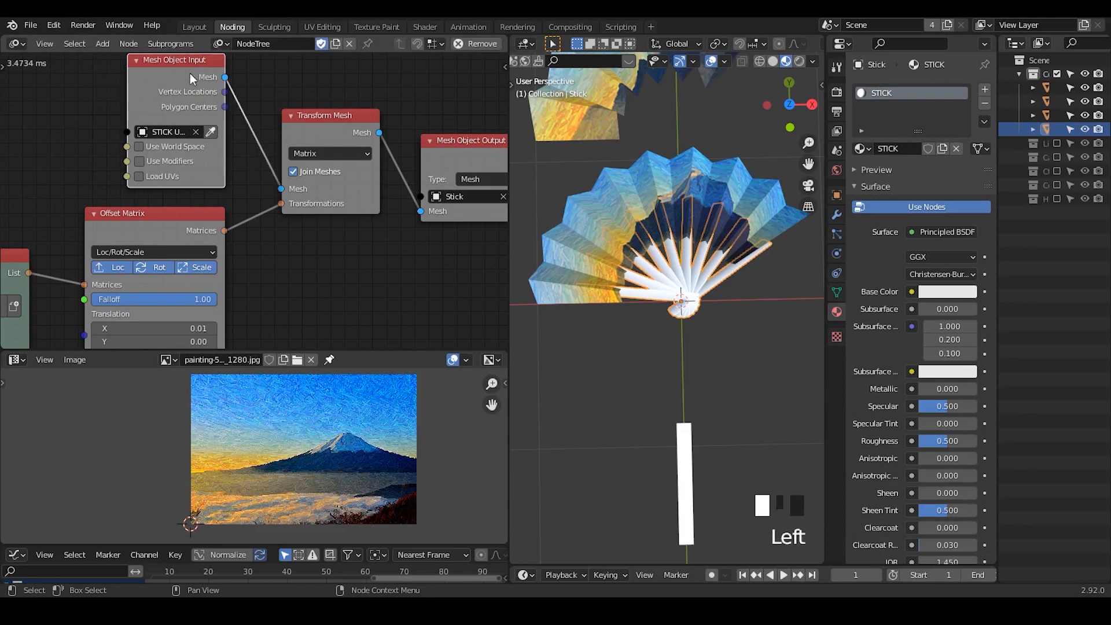
pyautogui.scroll(1, 309, 218)
pyautogui.moveTo(309, 218); pyautogui.dragTo(264, 214, button='middle')
pyautogui.scroll(-1, 264, 214)
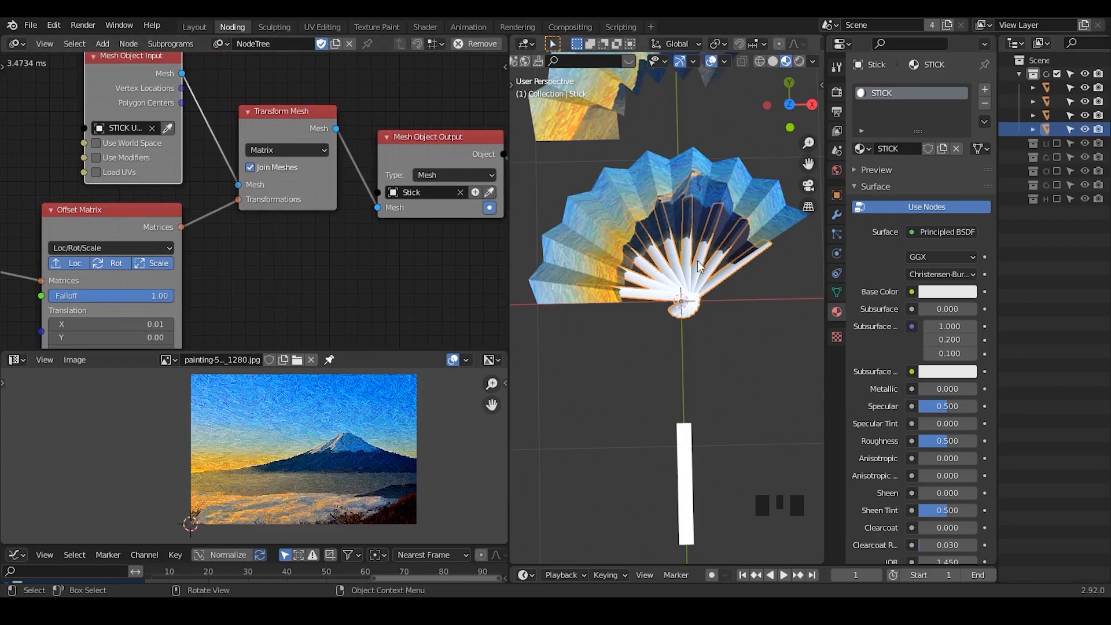
pyautogui.keyDown('ctrl'); pyautogui.moveTo(674, 276); pyautogui.dragTo(735, 249, button='middle'); pyautogui.keyUp('ctrl')
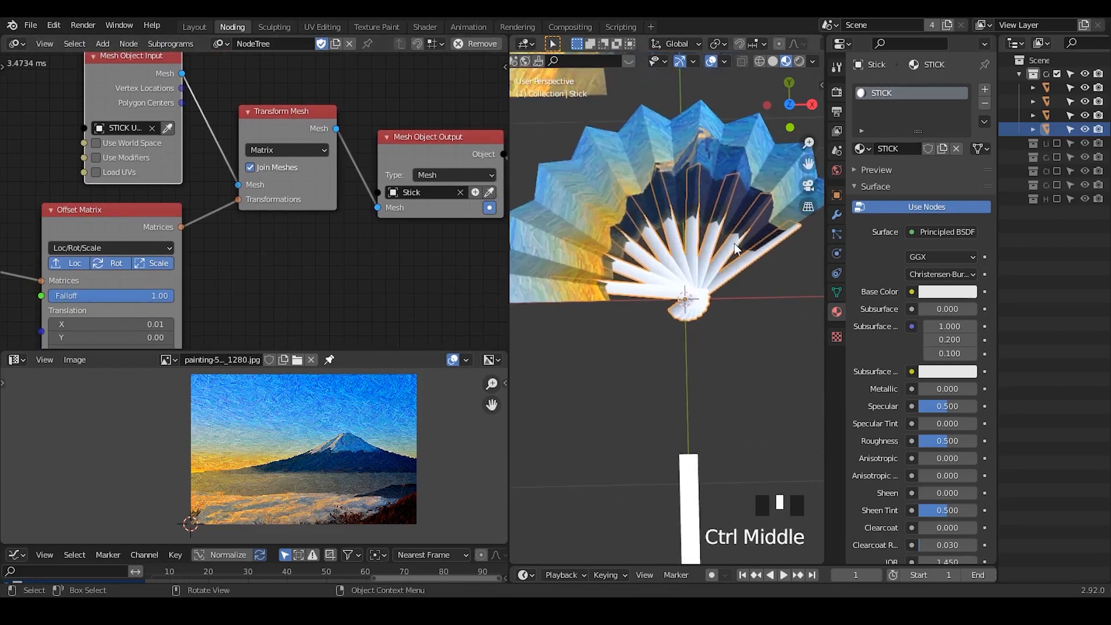
# Try adding an Object Instancer node below the stick's Mesh Object Output, and delete it
pyautogui.hotkey('ctrl', 'a')
pyautogui.write('obje')
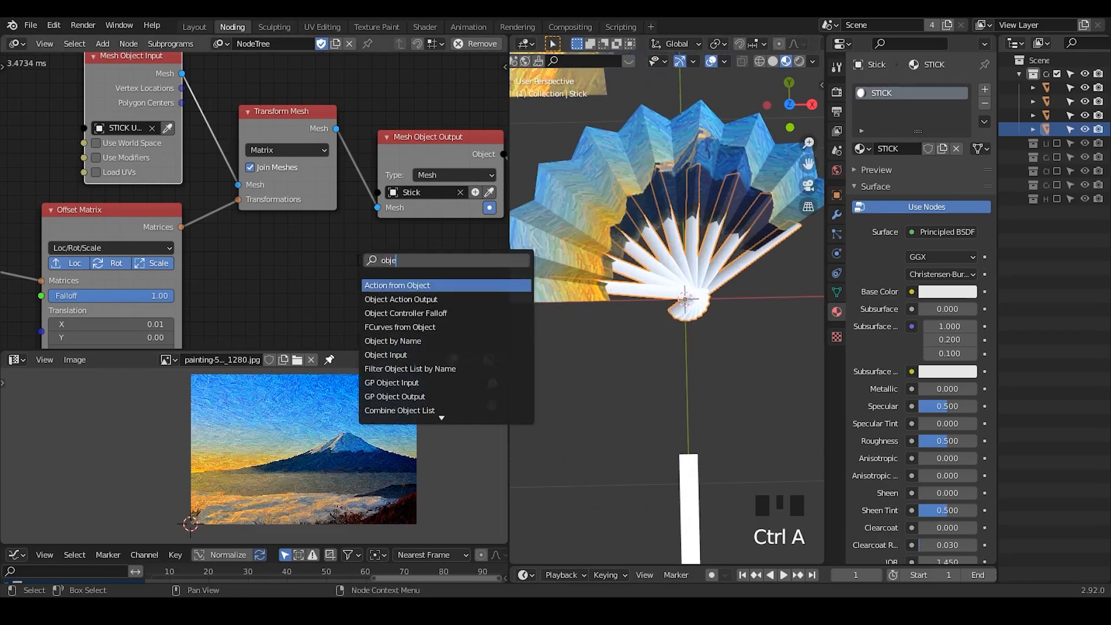
pyautogui.write('ct instan')
pyautogui.press('Return')
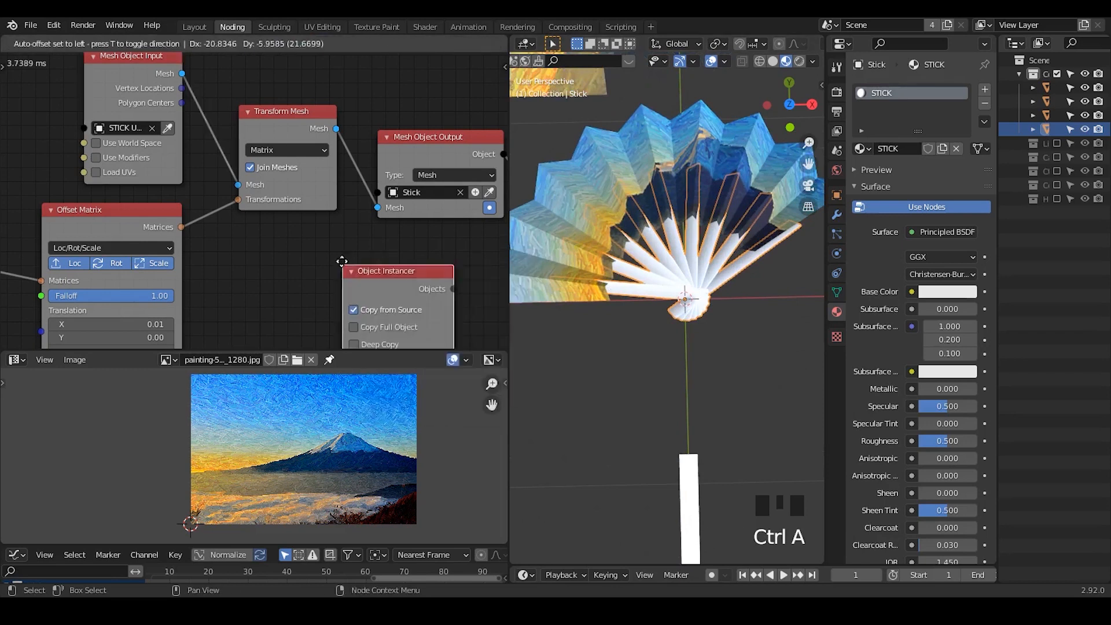
pyautogui.click(301, 231)
pyautogui.moveTo(299, 258); pyautogui.dragTo(313, 244, button='middle')
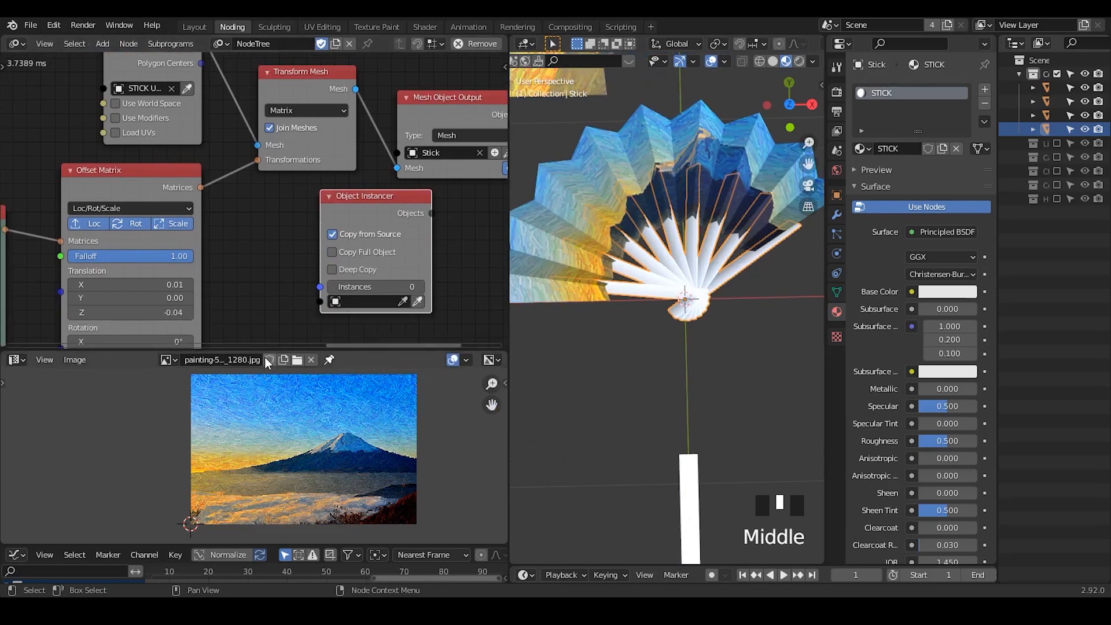
pyautogui.moveTo(263, 351); pyautogui.dragTo(258, 454)
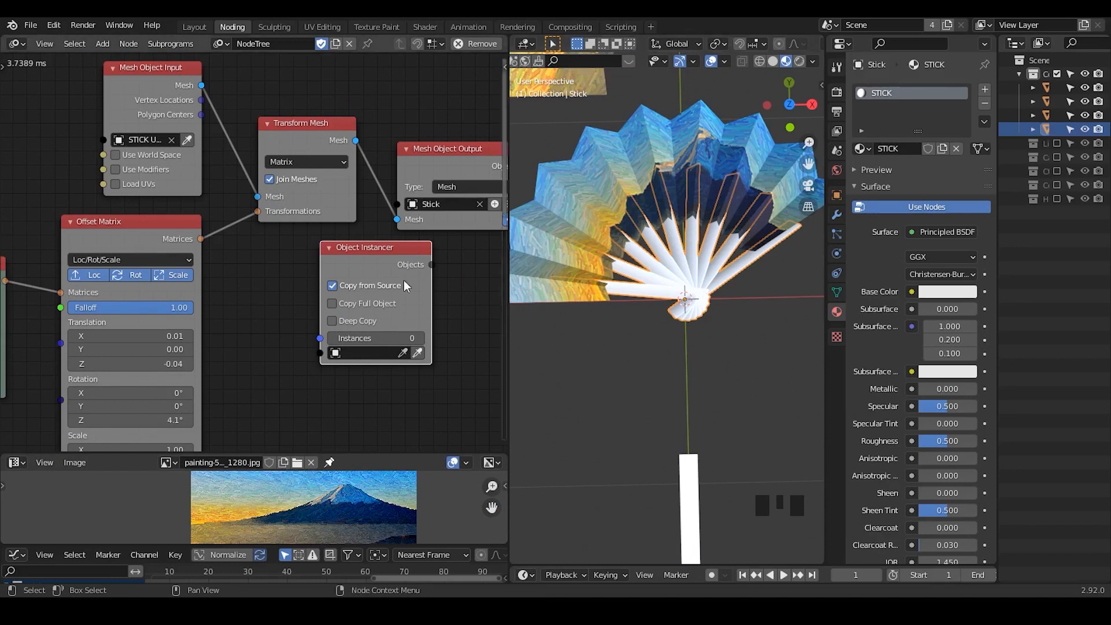
pyautogui.moveTo(387, 259); pyautogui.dragTo(355, 242)
pyautogui.press('x')
pyautogui.moveTo(369, 186); pyautogui.dragTo(322, 212, button='middle')
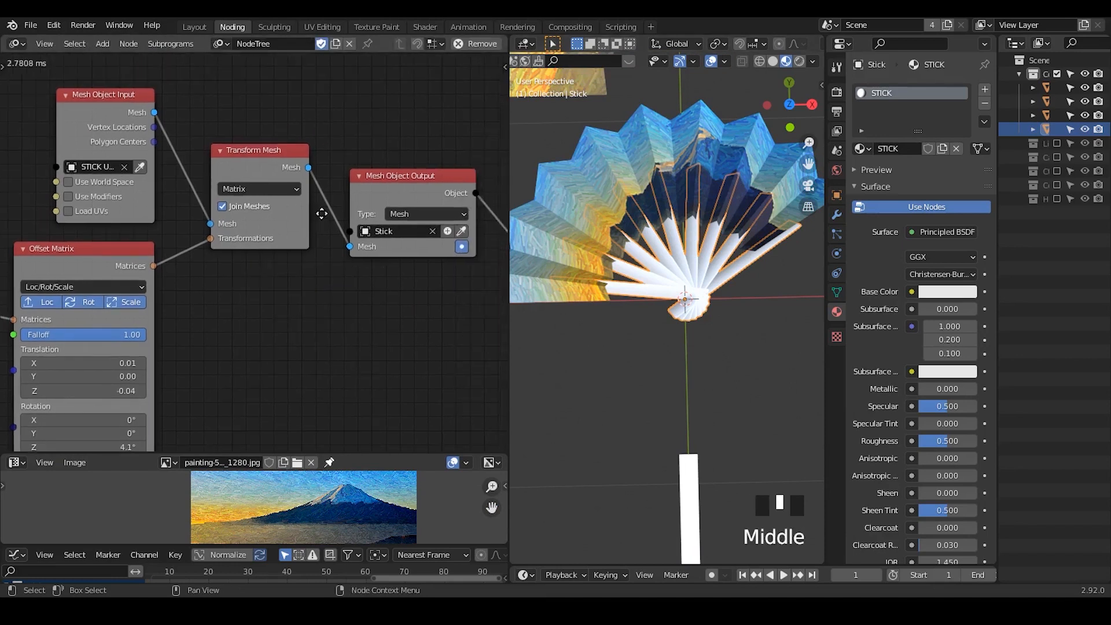
pyautogui.click(264, 164)
pyautogui.moveTo(308, 167); pyautogui.dragTo(463, 100)
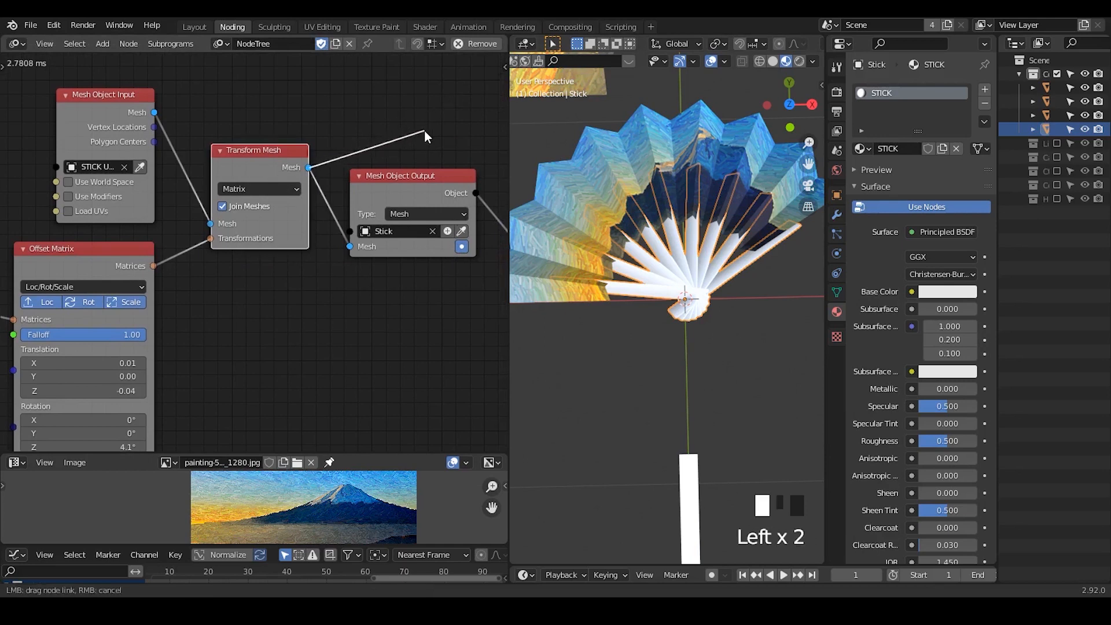
pyautogui.moveTo(424, 131); pyautogui.dragTo(680, 144)
pyautogui.keyDown('shift'); pyautogui.moveTo(697, 232); pyautogui.dragTo(708, 266, button='middle'); pyautogui.keyUp('shift')
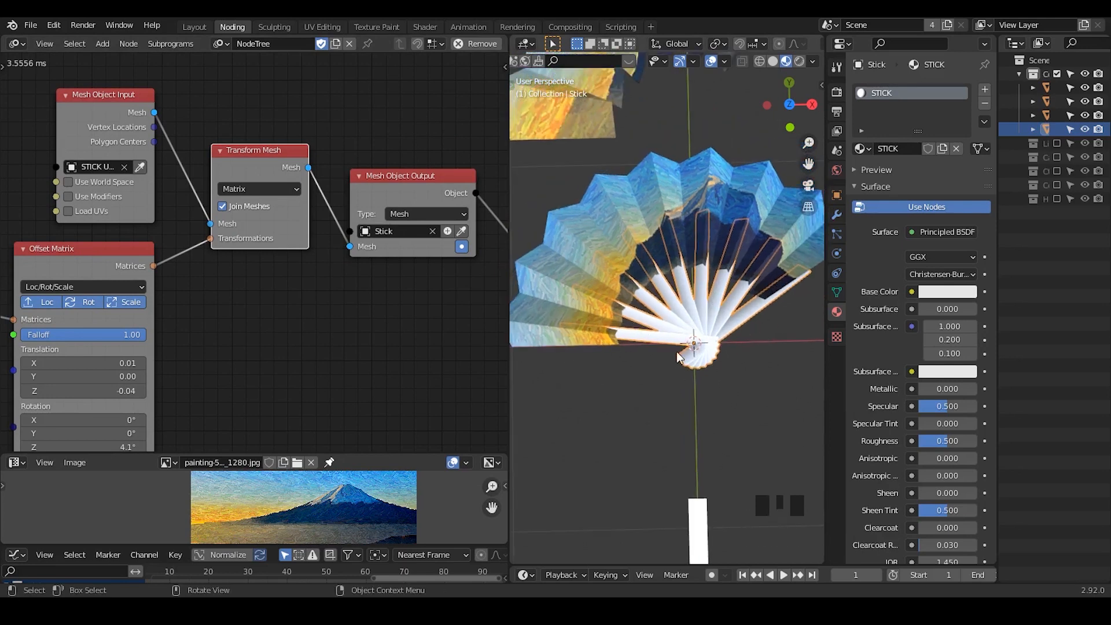
pyautogui.keyDown('ctrl'); pyautogui.moveTo(704, 300); pyautogui.dragTo(717, 258, button='middle'); pyautogui.keyUp('ctrl')
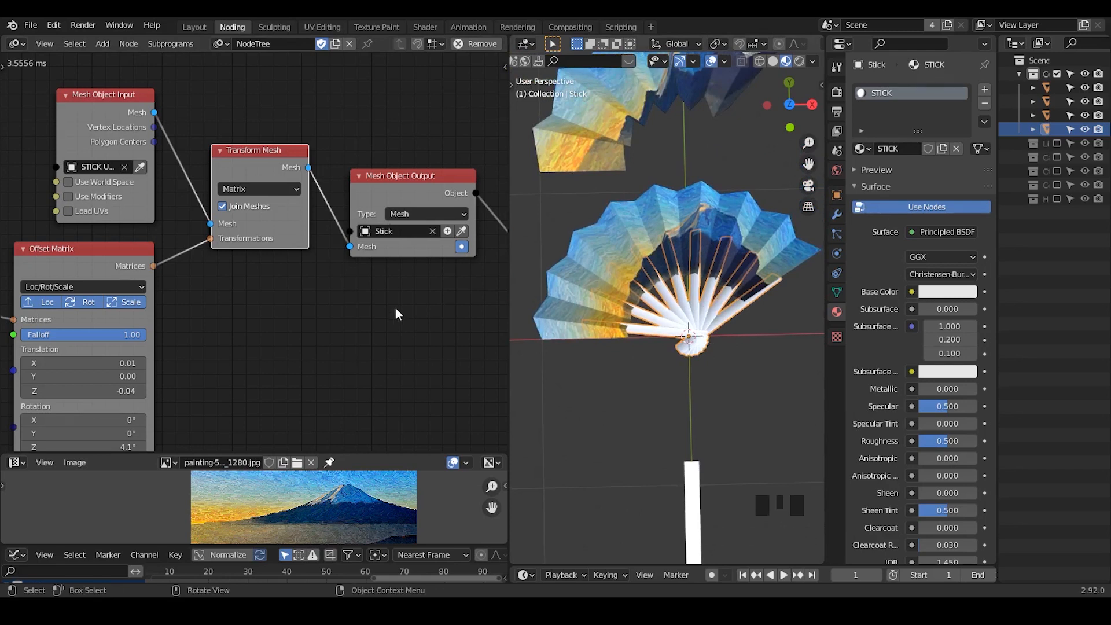
# Extend the node editor over the image editor and bring the whole node tree into view
pyautogui.moveTo(395, 309); pyautogui.dragTo(5, 448, button='middle')
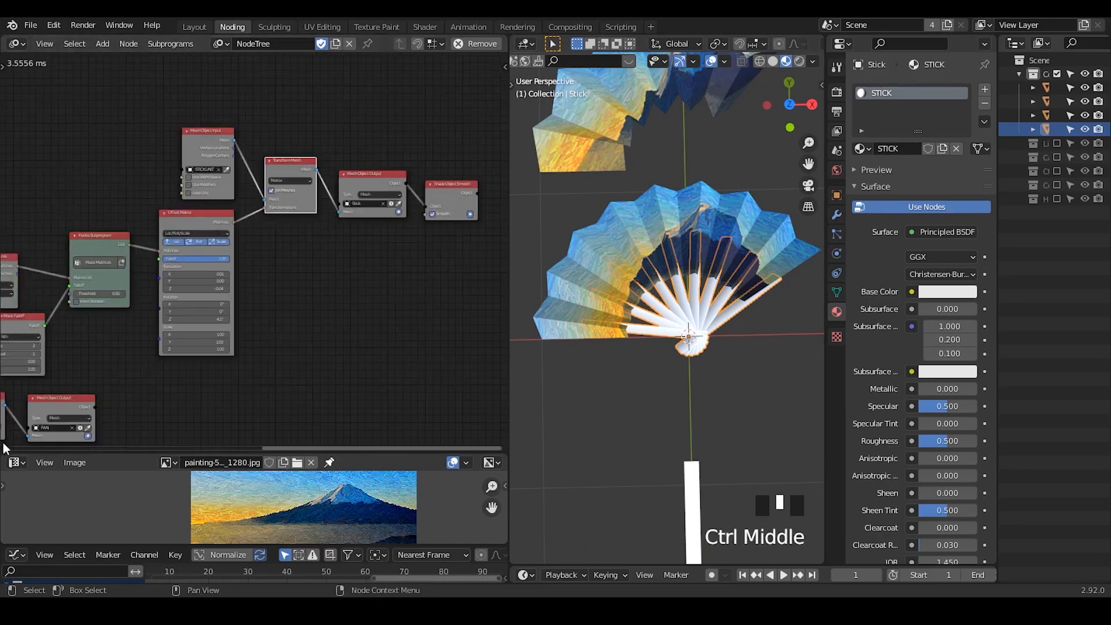
pyautogui.moveTo(4, 446); pyautogui.dragTo(35, 492)
pyautogui.moveTo(201, 399); pyautogui.dragTo(379, 321, button='middle')
pyautogui.keyDown('ctrl'); pyautogui.moveTo(301, 327); pyautogui.dragTo(241, 380, button='middle'); pyautogui.keyUp('ctrl')
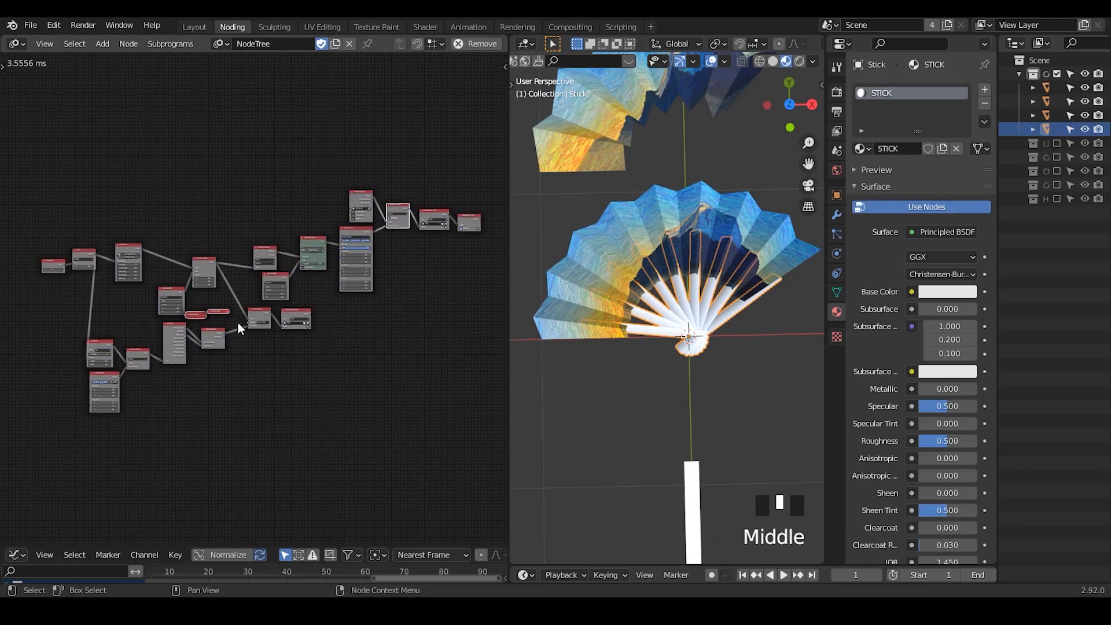
pyautogui.moveTo(326, 386)
pyautogui.keyDown('ctrl'); pyautogui.mouseDown(button='middle')
pyautogui.moveTo(322, 355)
pyautogui.moveTo(324, 366)
pyautogui.mouseUp(button='middle'); pyautogui.keyUp('ctrl')
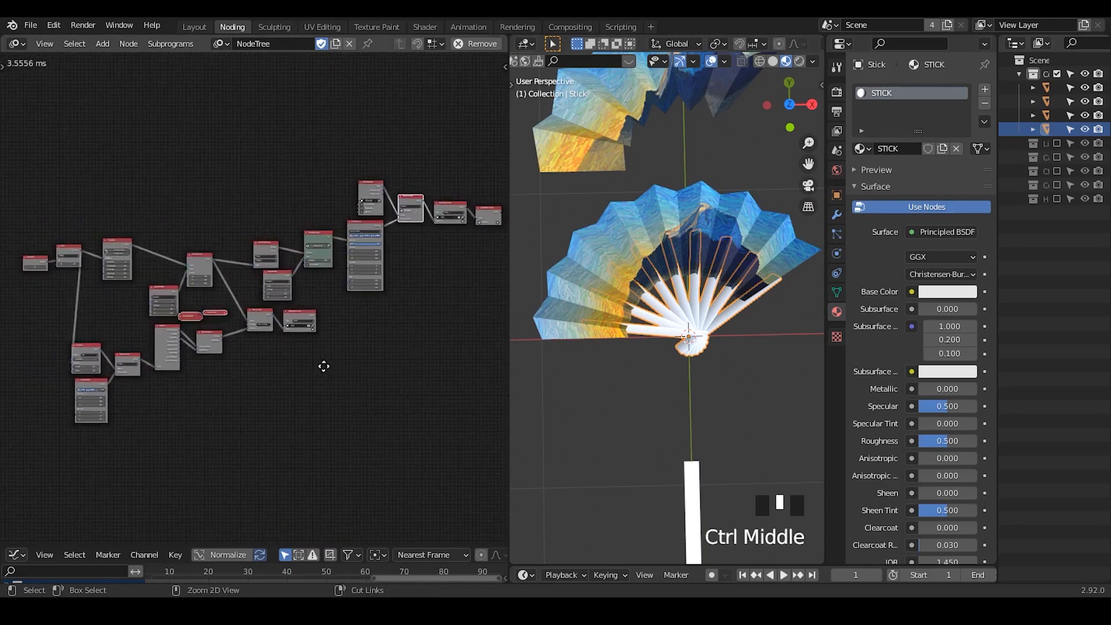
# Clear the node selection and save the AN-Fan6.blend file
pyautogui.moveTo(342, 320); pyautogui.dragTo(46, 476)
pyautogui.click(239, 361)
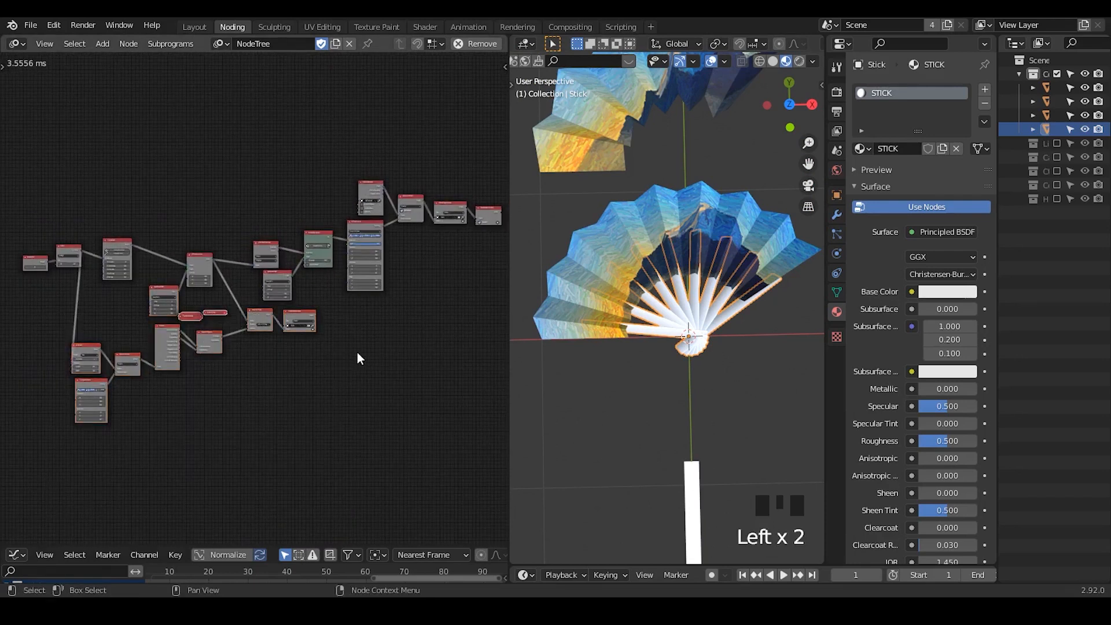
pyautogui.moveTo(359, 354); pyautogui.dragTo(353, 355, button='middle')
pyautogui.moveTo(495, 147); pyautogui.dragTo(14, 291)
pyautogui.click(178, 186)
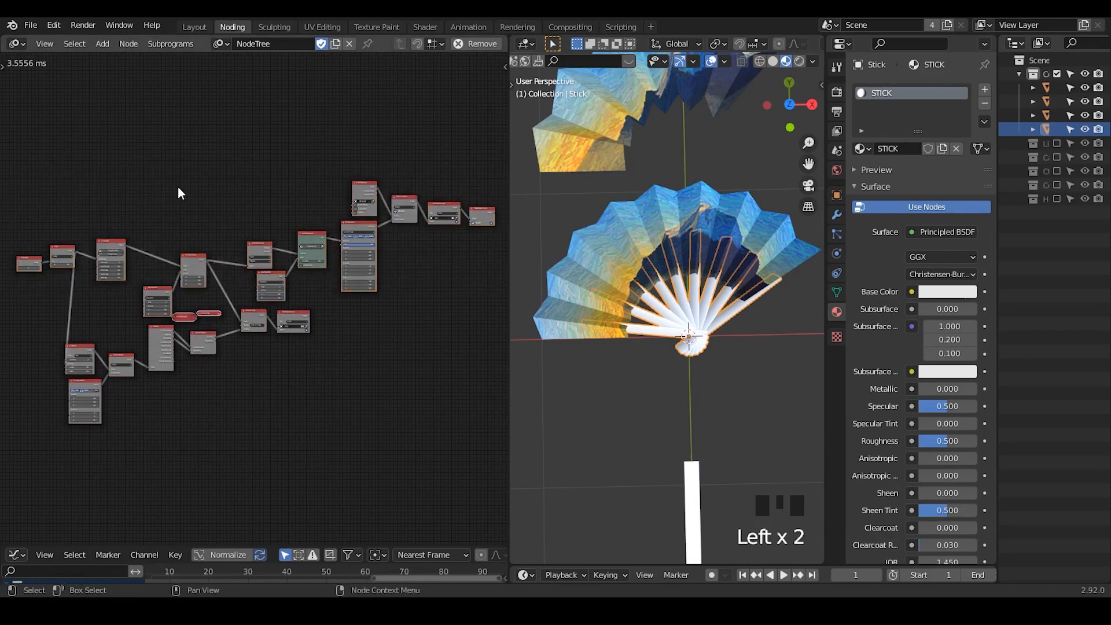
pyautogui.hotkey('ctrl', 's')
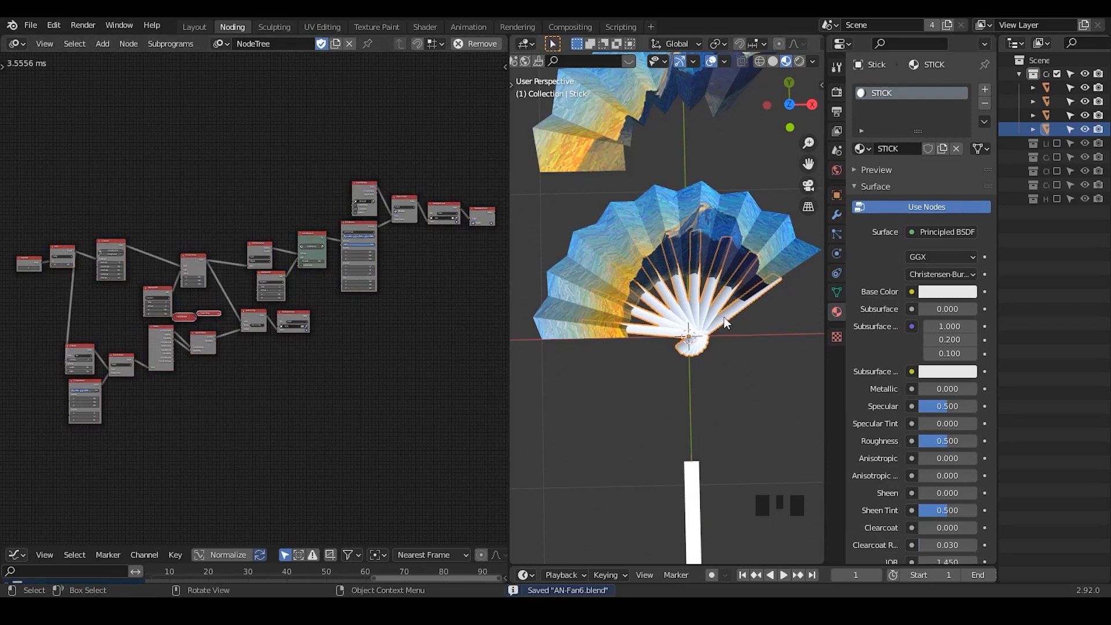
# Widen the 3D viewport and examine how the sticks line up with the folds of the fan
pyautogui.moveTo(387, 376); pyautogui.dragTo(328, 196, button='middle')
pyautogui.keyDown('ctrl'); pyautogui.moveTo(555, 324); pyautogui.dragTo(554, 288, button='middle'); pyautogui.keyUp('ctrl')
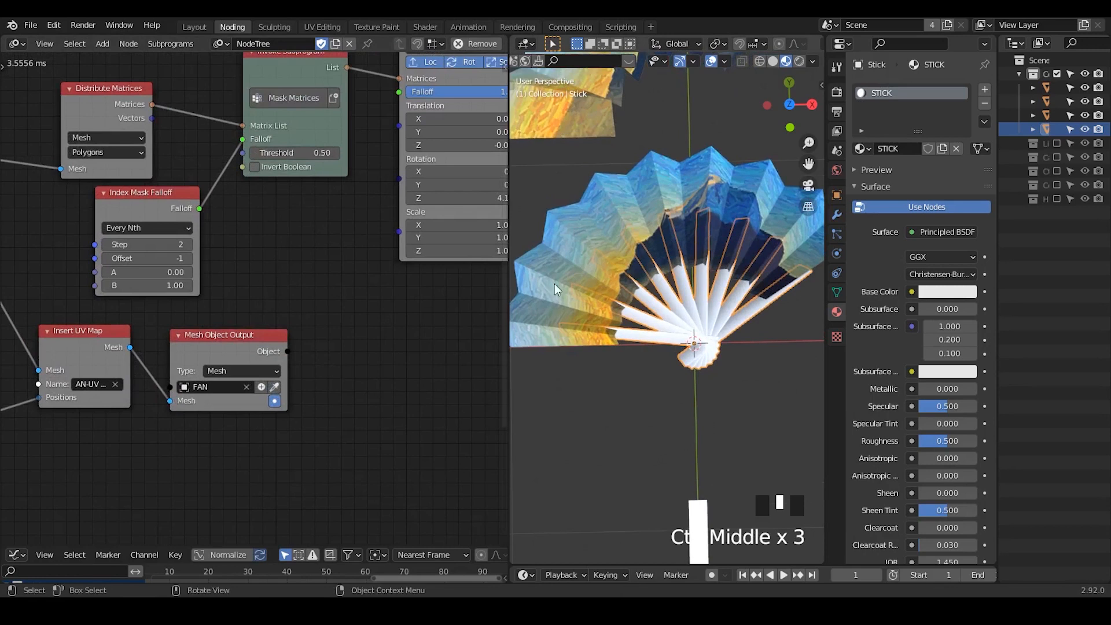
pyautogui.moveTo(514, 284); pyautogui.dragTo(420, 285)
pyautogui.keyDown('shift'); pyautogui.moveTo(717, 307); pyautogui.dragTo(672, 310, button='middle'); pyautogui.keyUp('shift')
pyautogui.click(667, 321)
pyautogui.click(665, 326)
pyautogui.click(706, 280)
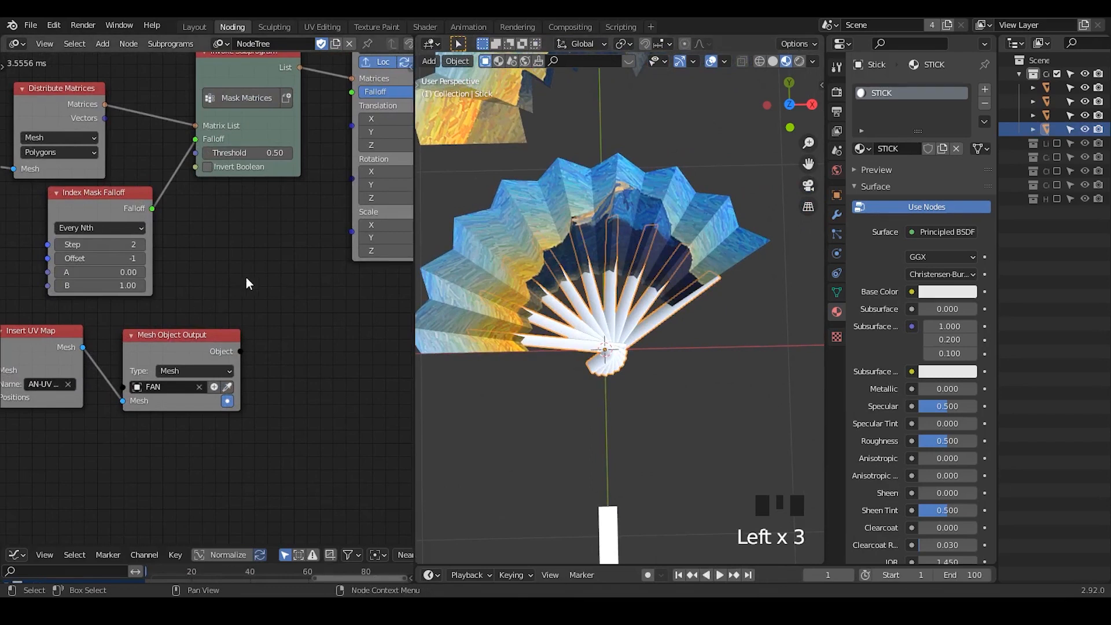
pyautogui.moveTo(189, 275); pyautogui.dragTo(278, 299, button='middle')
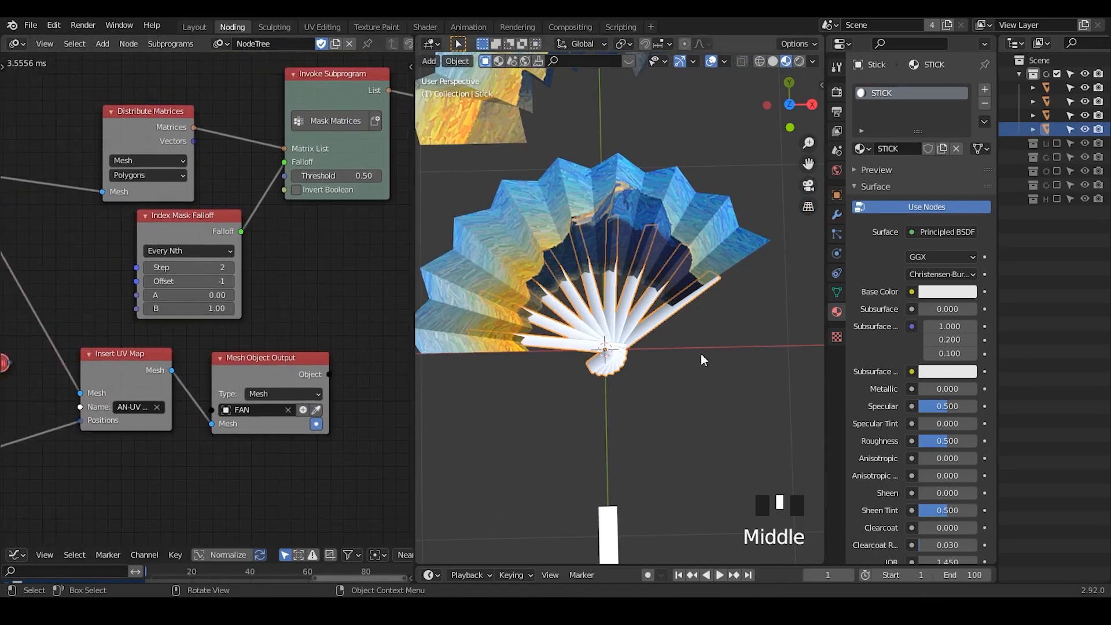
# Move the Insert UV Map and FAN Mesh Object Output nodes further down in the tree
pyautogui.moveTo(115, 354); pyautogui.dragTo(96, 404)
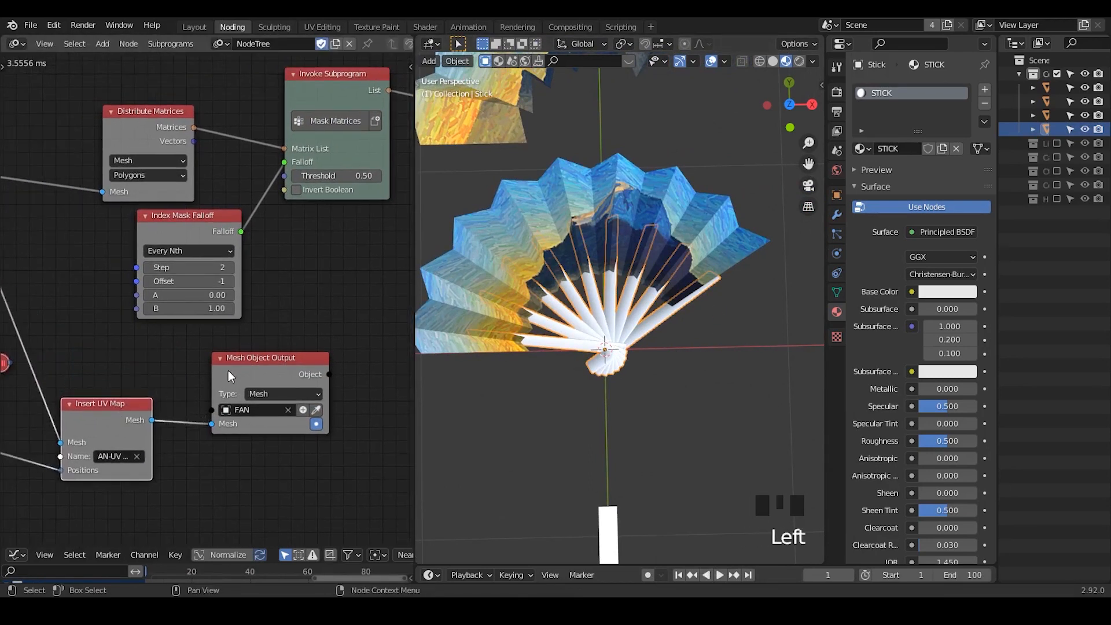
pyautogui.moveTo(234, 373); pyautogui.dragTo(217, 427)
pyautogui.moveTo(217, 426); pyautogui.dragTo(60, 489, button='middle')
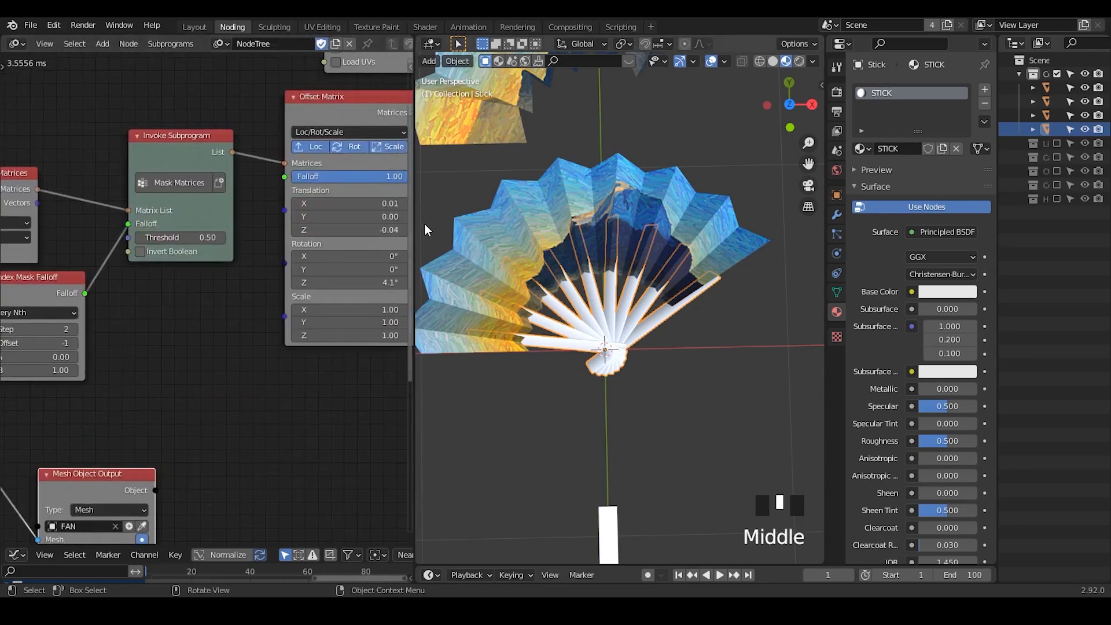
# Duplicate the Offset Matrix node and insert the copy between the original and the Transform Mesh node
pyautogui.moveTo(414, 222); pyautogui.dragTo(500, 222)
pyautogui.moveTo(451, 173); pyautogui.dragTo(216, 254, button='middle')
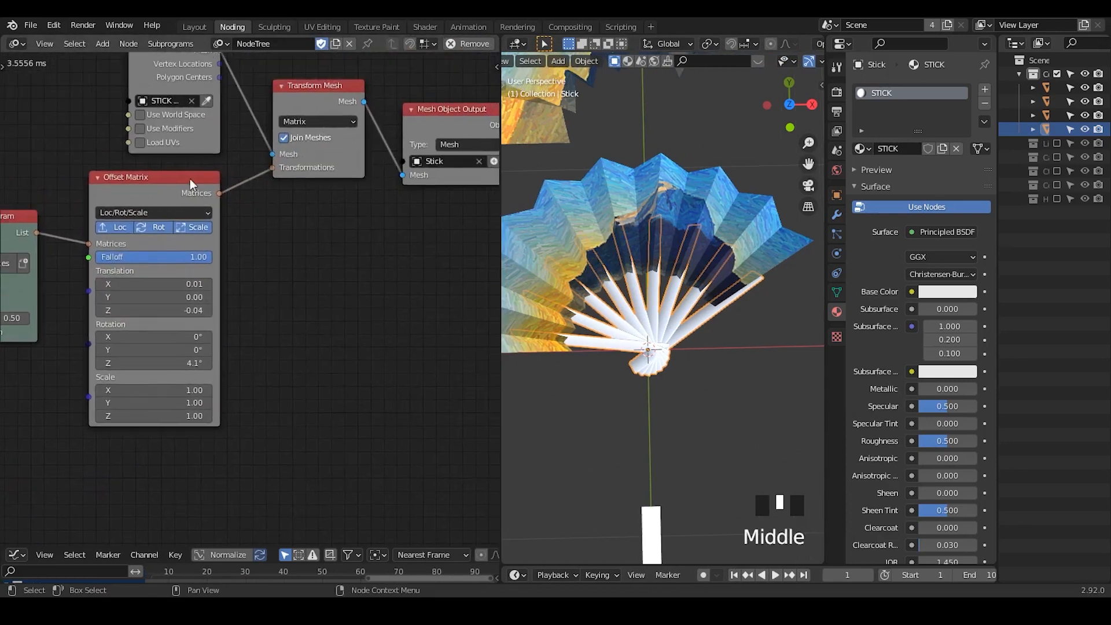
pyautogui.moveTo(328, 148); pyautogui.dragTo(322, 163, button='middle')
pyautogui.click(174, 196)
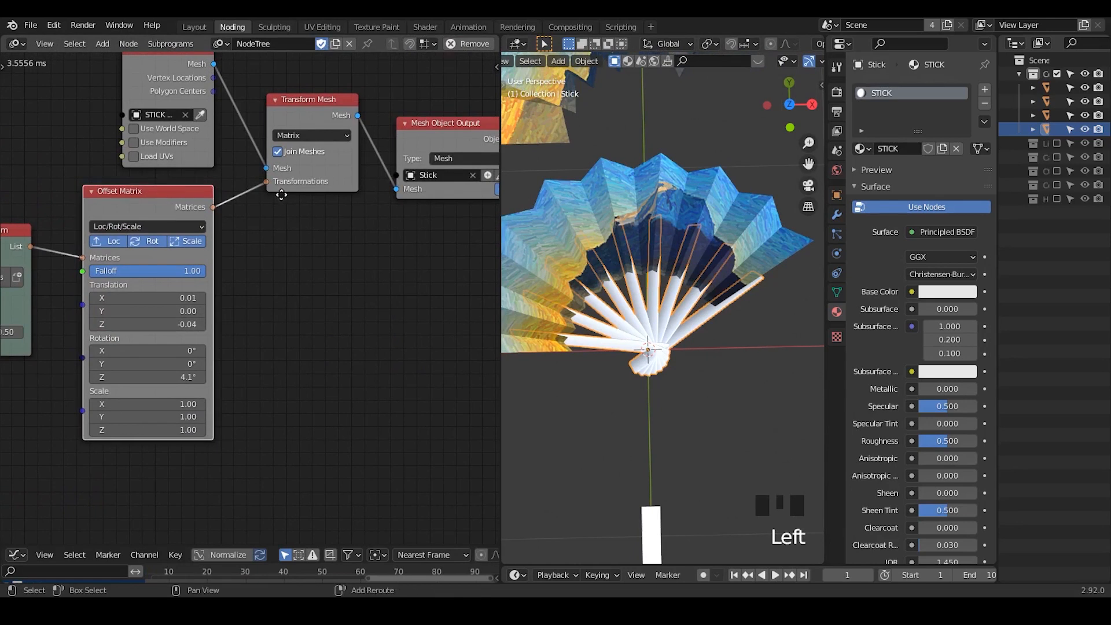
pyautogui.hotkey('shift', 'd')
pyautogui.click(301, 197)
pyautogui.moveTo(238, 237); pyautogui.dragTo(353, 206, button='middle')
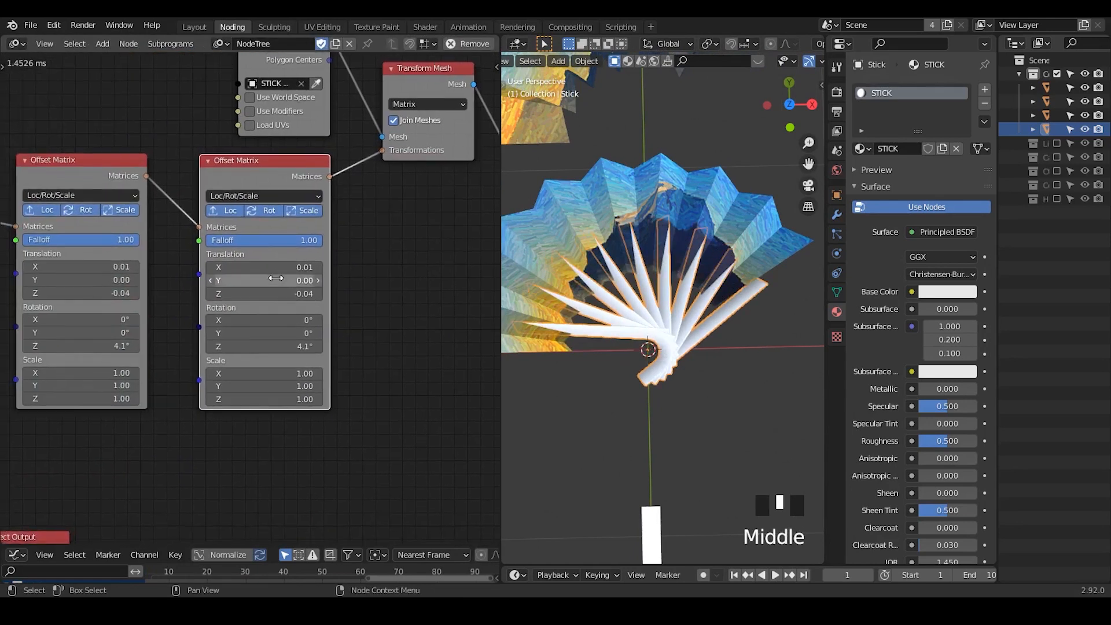
# Set the X, Y and Z translation of the duplicated Offset Matrix node to 0
pyautogui.moveTo(277, 267); pyautogui.dragTo(277, 294)
pyautogui.write('0')
pyautogui.press('Return')
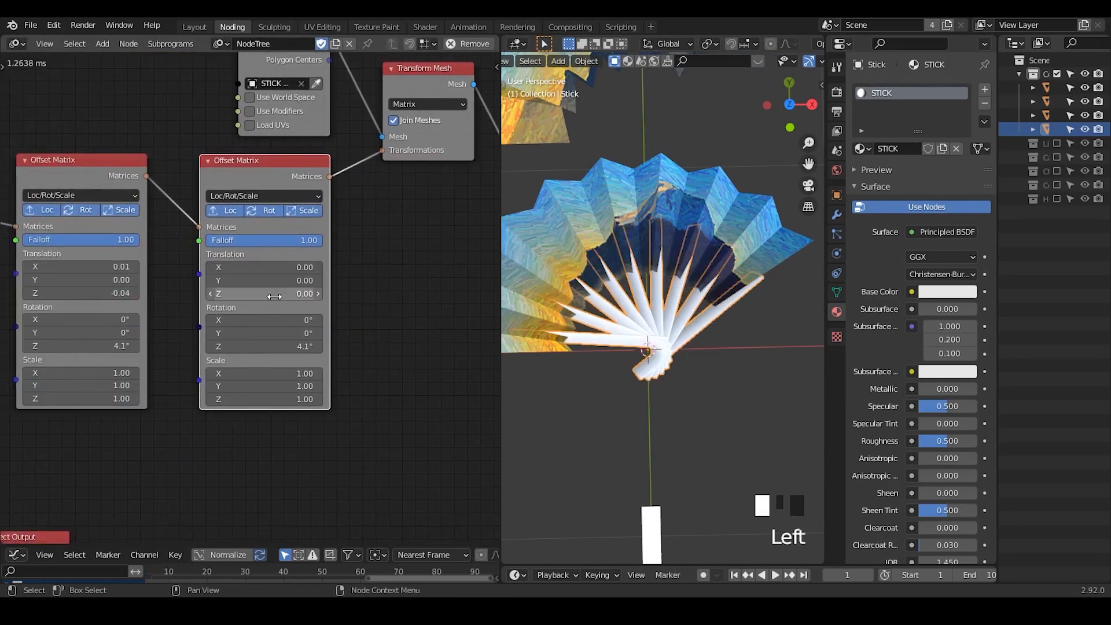
# Set the duplicated Offset Matrix node's Z rotation to 0 and turn off its rotation and scale offsets
pyautogui.click(280, 353)
pyautogui.write('0')
pyautogui.click(332, 304)
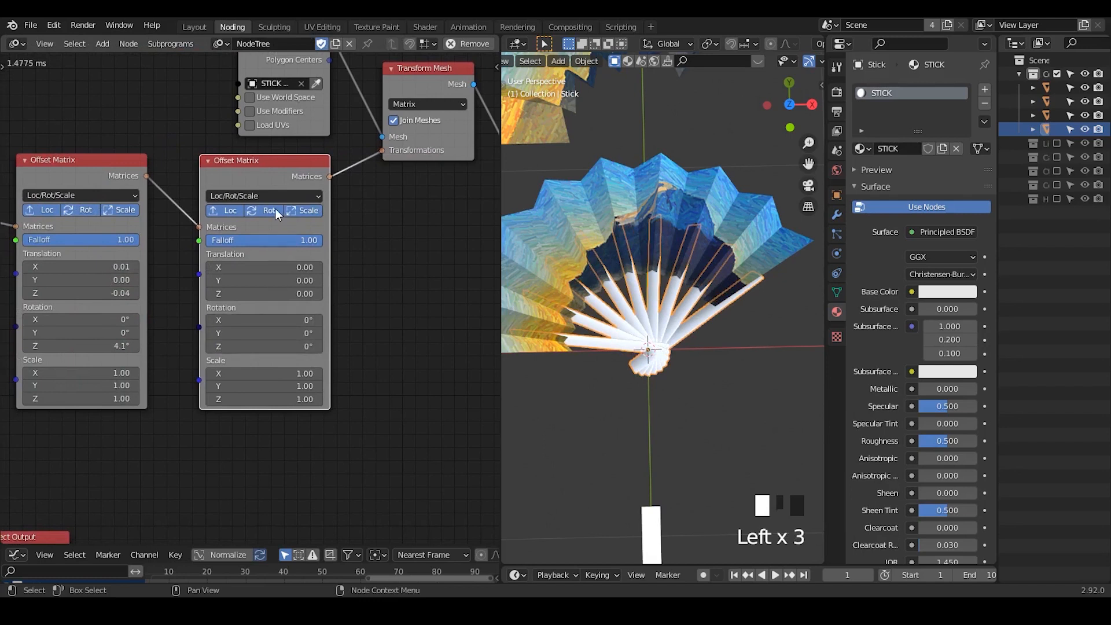
pyautogui.click(275, 209)
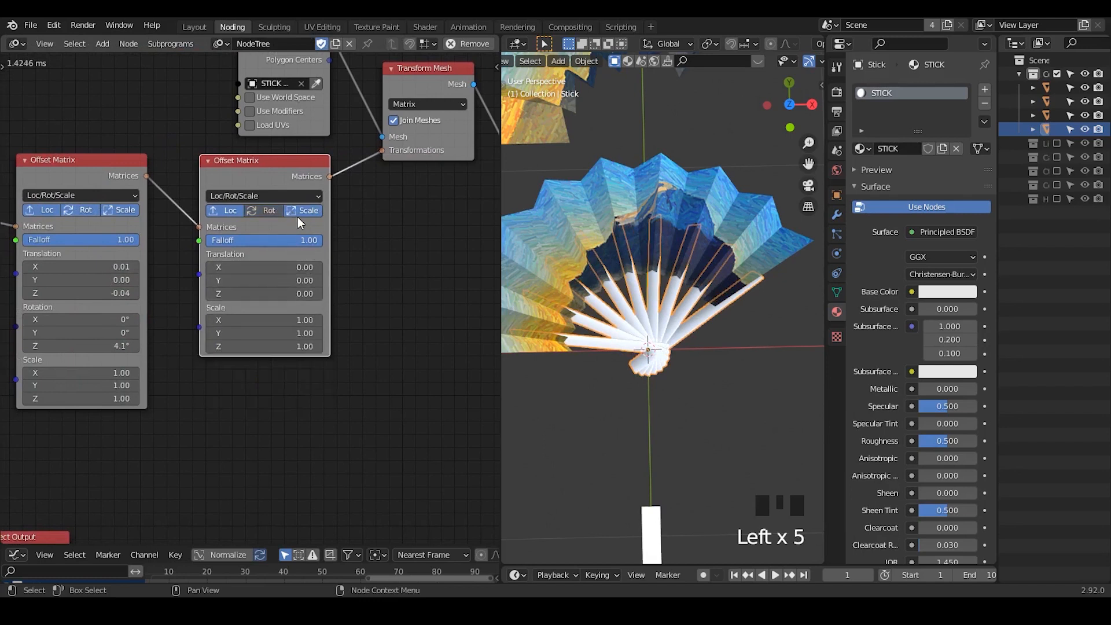
pyautogui.click(299, 210)
# Try shifting the sticks with the second Offset Matrix node's X and Y translations, and return both to 0
pyautogui.moveTo(283, 280)
pyautogui.keyDown('shift'); pyautogui.mouseDown()
pyautogui.moveTo(255, 294)
pyautogui.moveTo(300, 294)
pyautogui.moveTo(261, 268)
pyautogui.moveTo(287, 267)
pyautogui.mouseUp(); pyautogui.keyUp('shift')
pyautogui.write('0')
pyautogui.press('Return')
pyautogui.click(279, 268)
pyautogui.write('0')
pyautogui.press('Return')
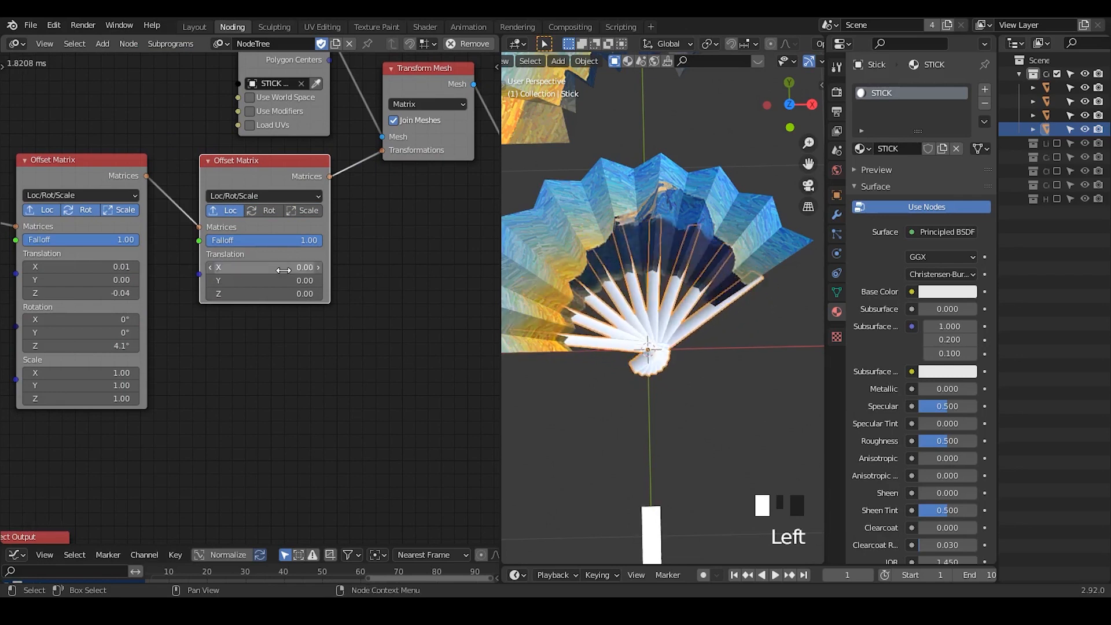
# Set the translation mode of the second Offset Matrix node to Global Axis in its advanced settings
pyautogui.click(276, 164)
pyautogui.press('u')
pyautogui.click(277, 230)
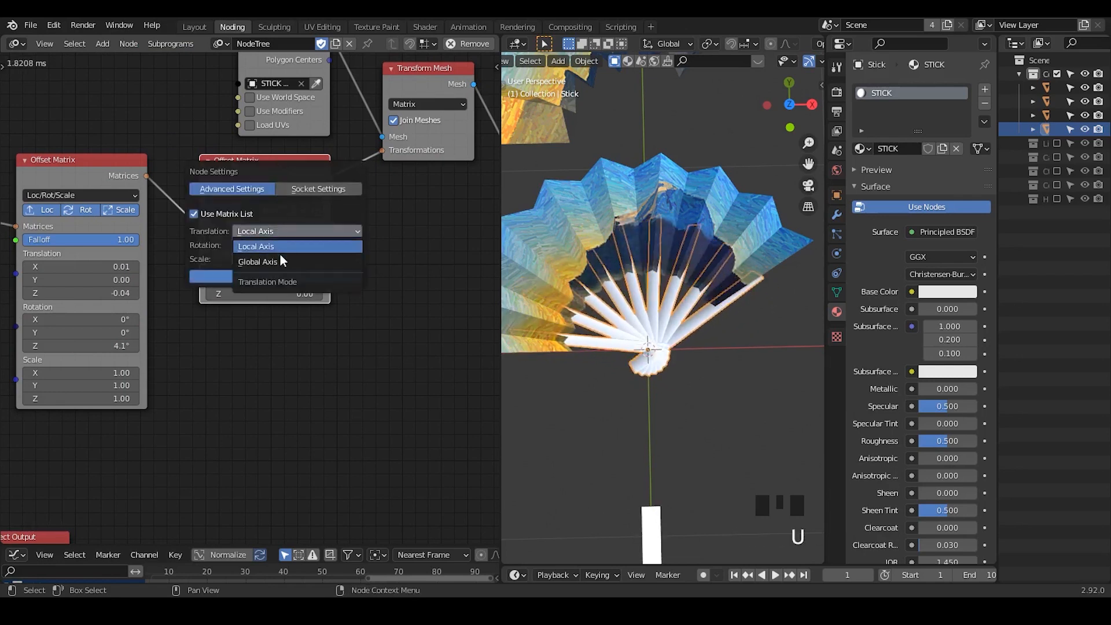
pyautogui.click(280, 252)
pyautogui.moveTo(273, 231)
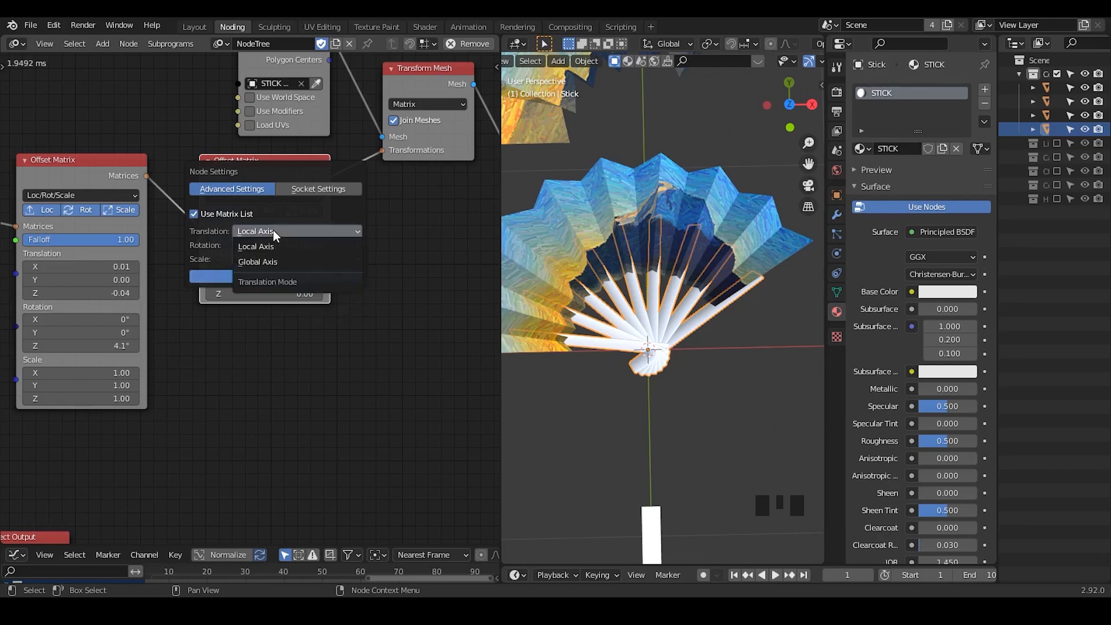
pyautogui.click(279, 261)
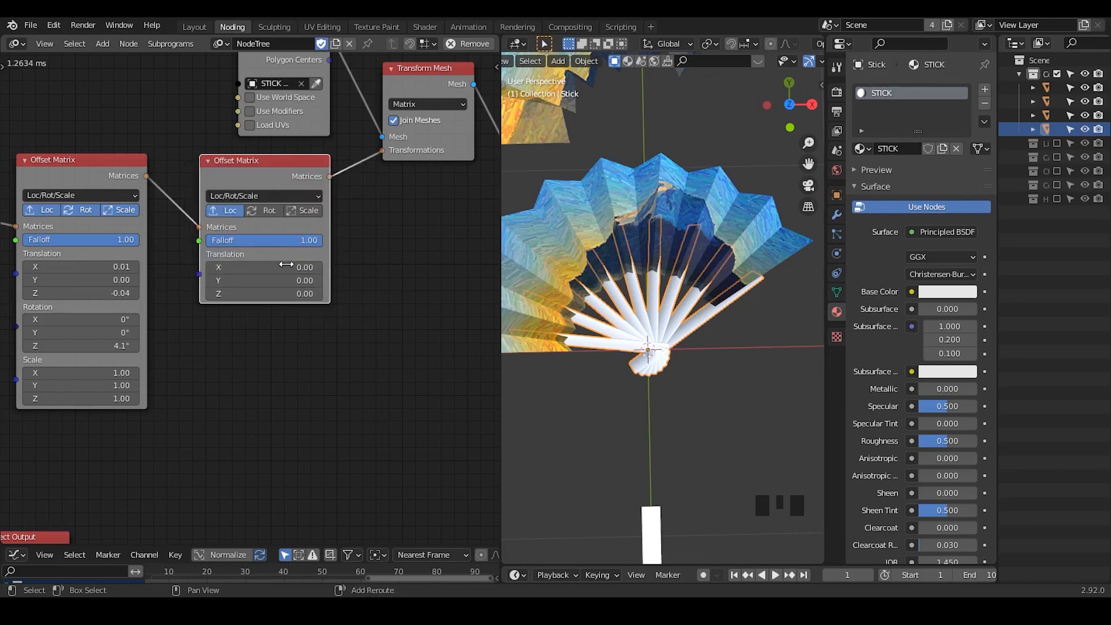
# Try a Y offset on the second Offset Matrix node, restore Y to 0, and set its Z translation to 0.13
pyautogui.keyDown('shift'); pyautogui.moveTo(294, 280); pyautogui.dragTo(330, 295); pyautogui.keyUp('shift')
pyautogui.click(293, 280)
pyautogui.write('0')
pyautogui.press('Return')
pyautogui.moveTo(745, 418); pyautogui.dragTo(755, 294, button='middle')
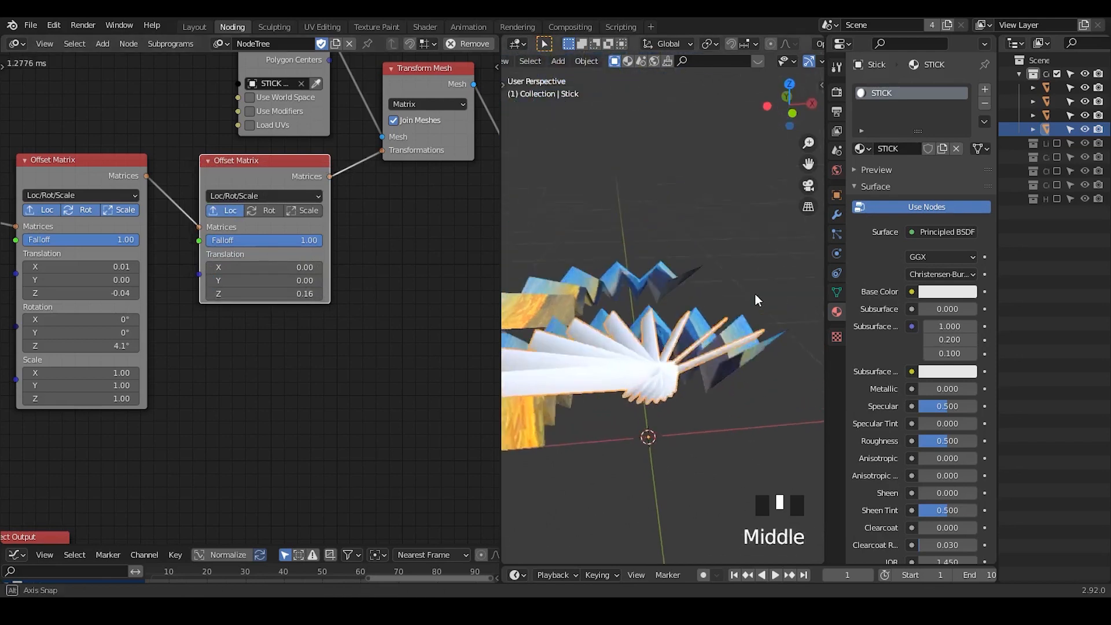
pyautogui.keyDown('shift'); pyautogui.moveTo(672, 342); pyautogui.dragTo(641, 293, button='middle'); pyautogui.keyUp('shift')
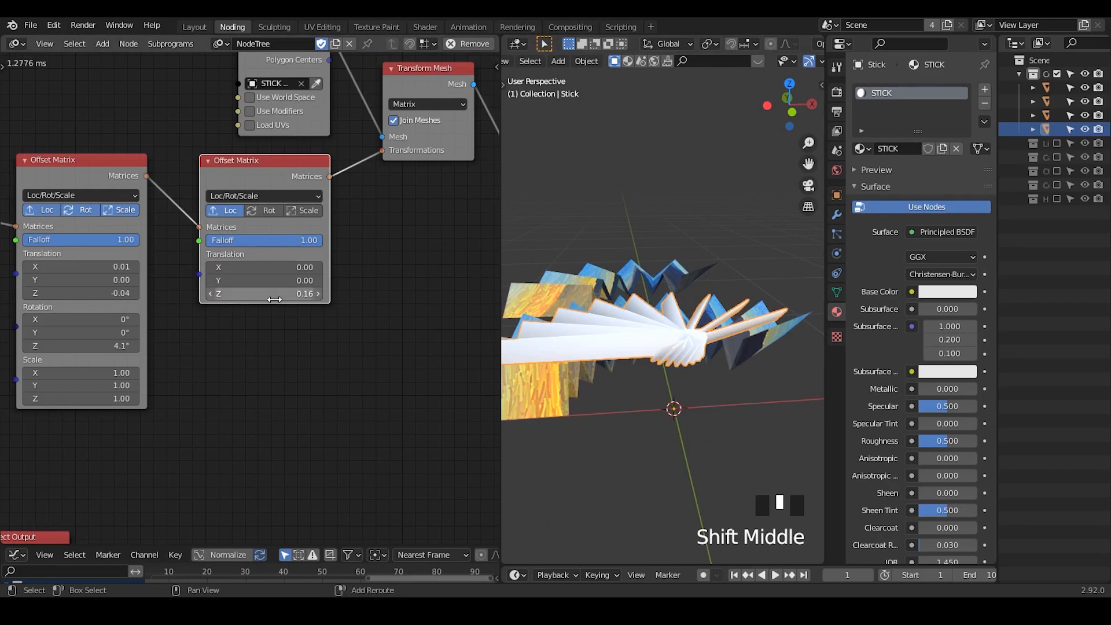
pyautogui.keyDown('shift'); pyautogui.moveTo(292, 294); pyautogui.dragTo(277, 293); pyautogui.keyUp('shift')
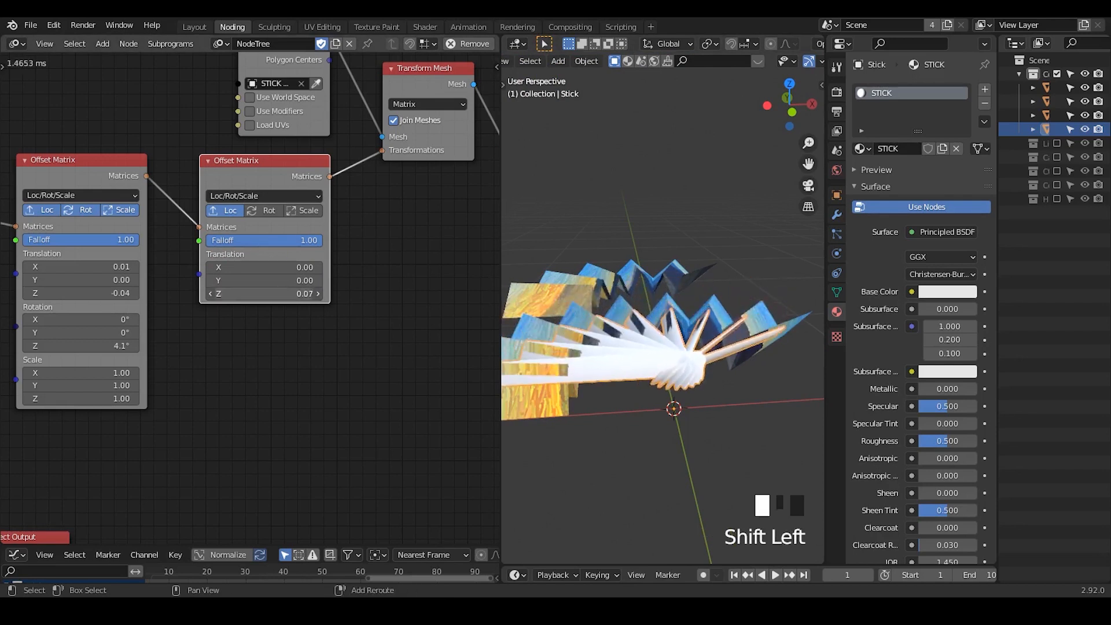
pyautogui.moveTo(723, 422); pyautogui.dragTo(729, 387, button='middle')
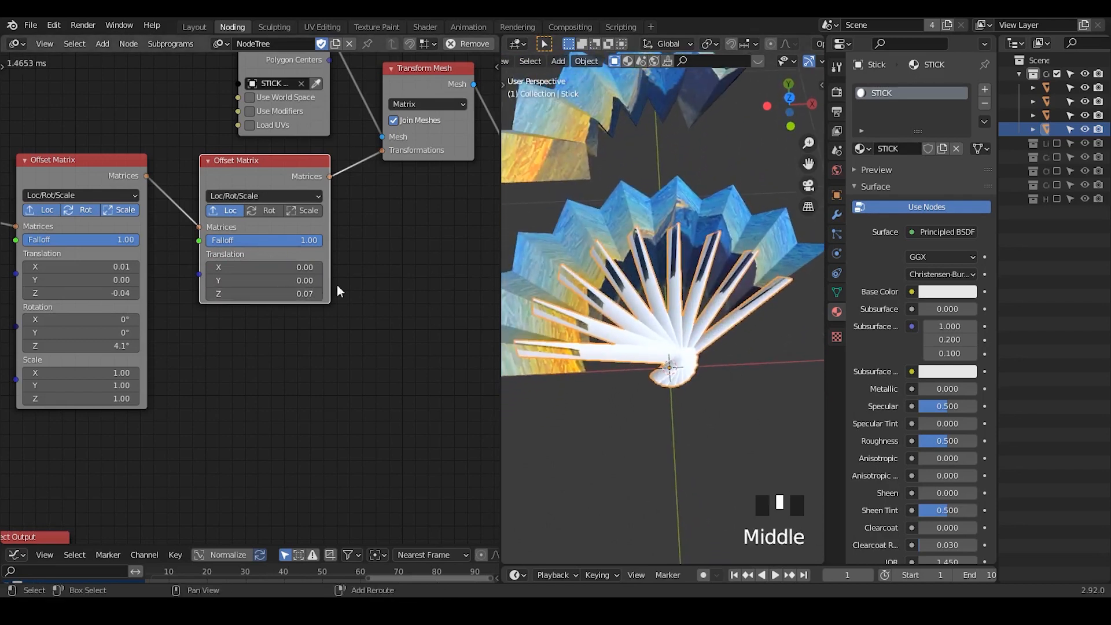
pyautogui.keyDown('shift'); pyautogui.moveTo(317, 294); pyautogui.dragTo(332, 293); pyautogui.keyUp('shift')
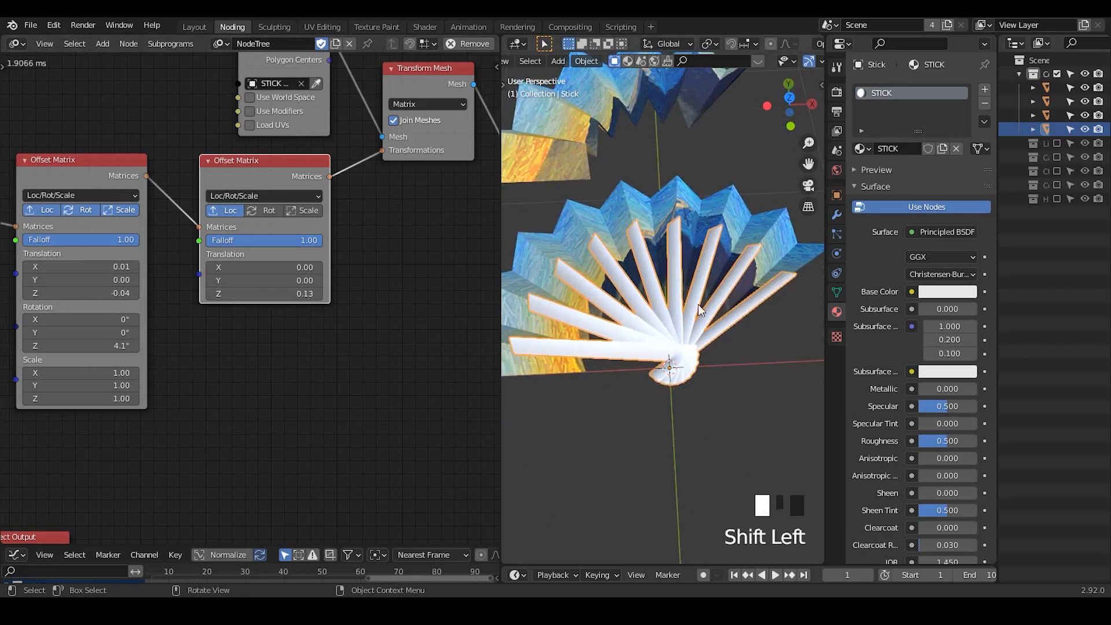
pyautogui.moveTo(665, 440); pyautogui.dragTo(671, 404, button='middle')
# Add a Fade Falloff node below the first Offset Matrix node
pyautogui.moveTo(66, 165); pyautogui.dragTo(282, 141, button='middle')
pyautogui.click(281, 141)
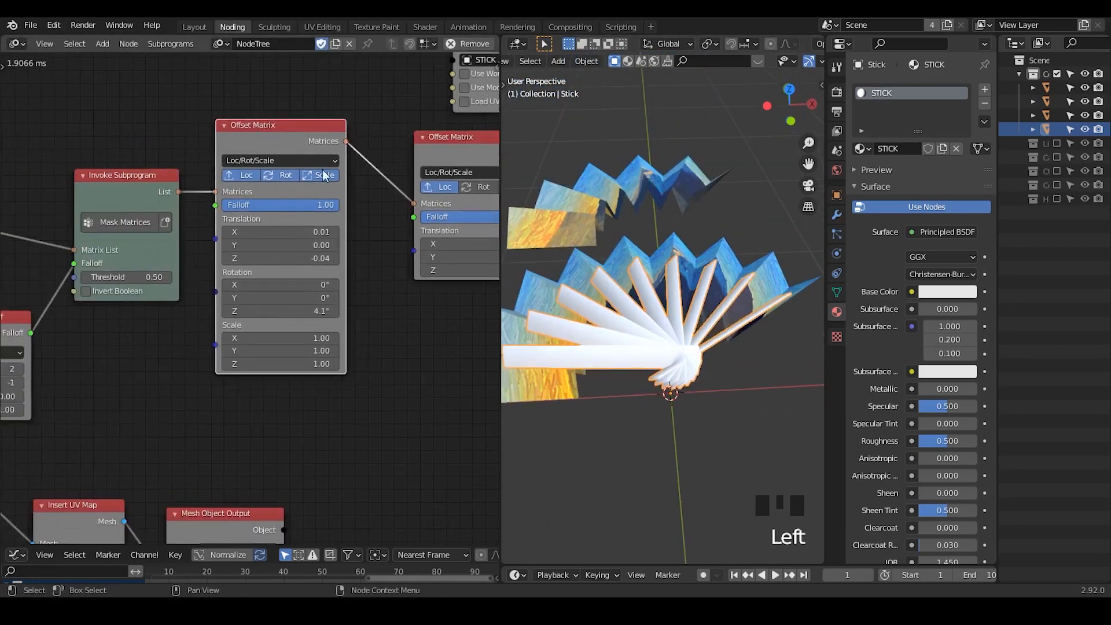
pyautogui.moveTo(384, 232); pyautogui.dragTo(241, 221, button='middle')
pyautogui.hotkey('ctrl', 'a')
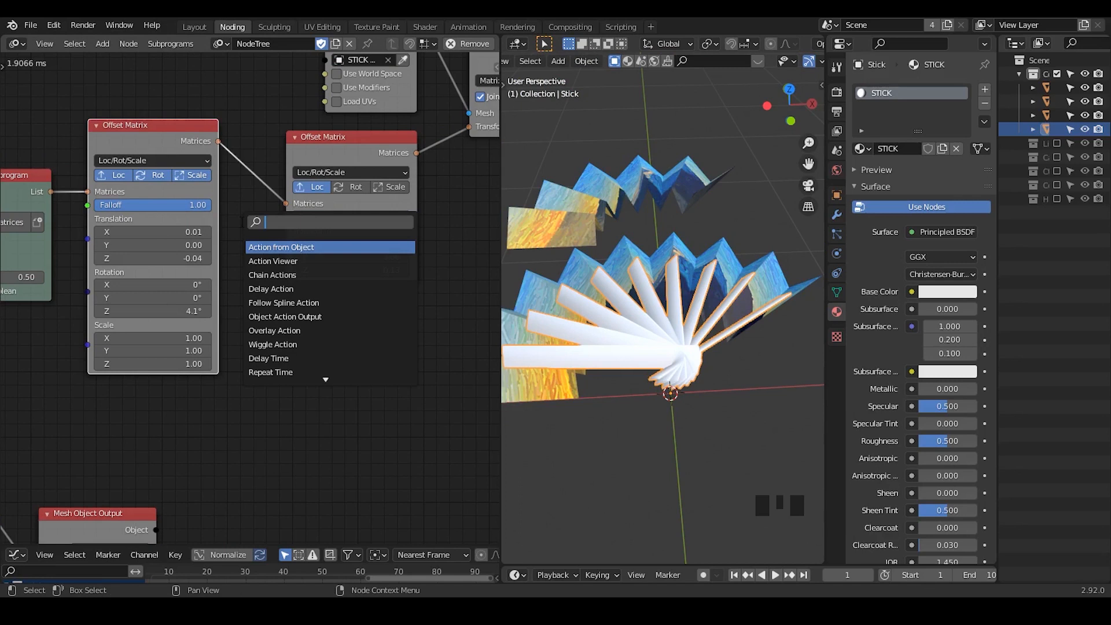
pyautogui.write('fade')
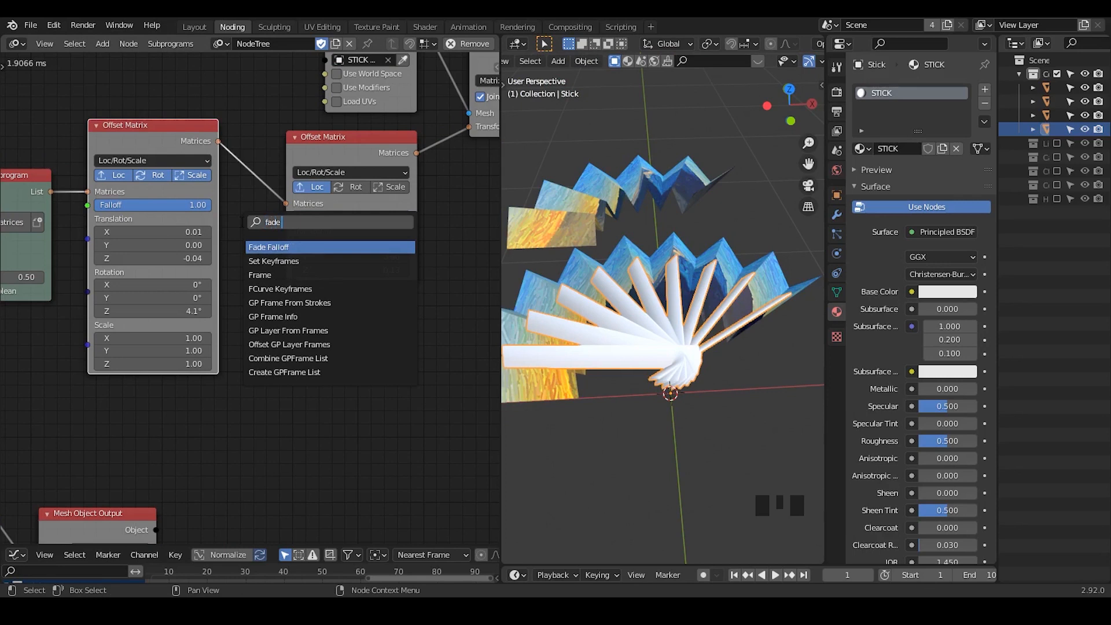
pyautogui.press('Return')
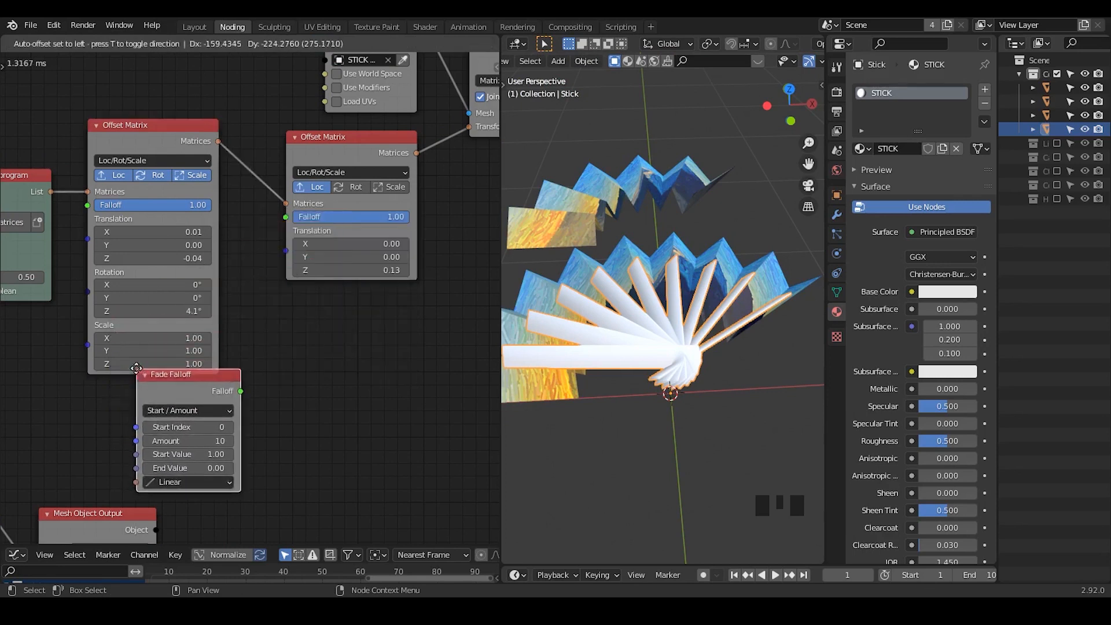
pyautogui.click(137, 369)
# Link the Distribute Matrices node's Vectors output through a Get Length node to the Amount input of the Fade Falloff node
pyautogui.moveTo(137, 368); pyautogui.dragTo(310, 202, button='middle')
pyautogui.moveTo(234, 365); pyautogui.dragTo(221, 434)
pyautogui.click(223, 391)
pyautogui.moveTo(332, 232); pyautogui.dragTo(319, 260)
pyautogui.moveTo(189, 271); pyautogui.dragTo(239, 279, button='middle')
pyautogui.moveTo(171, 164); pyautogui.dragTo(399, 344)
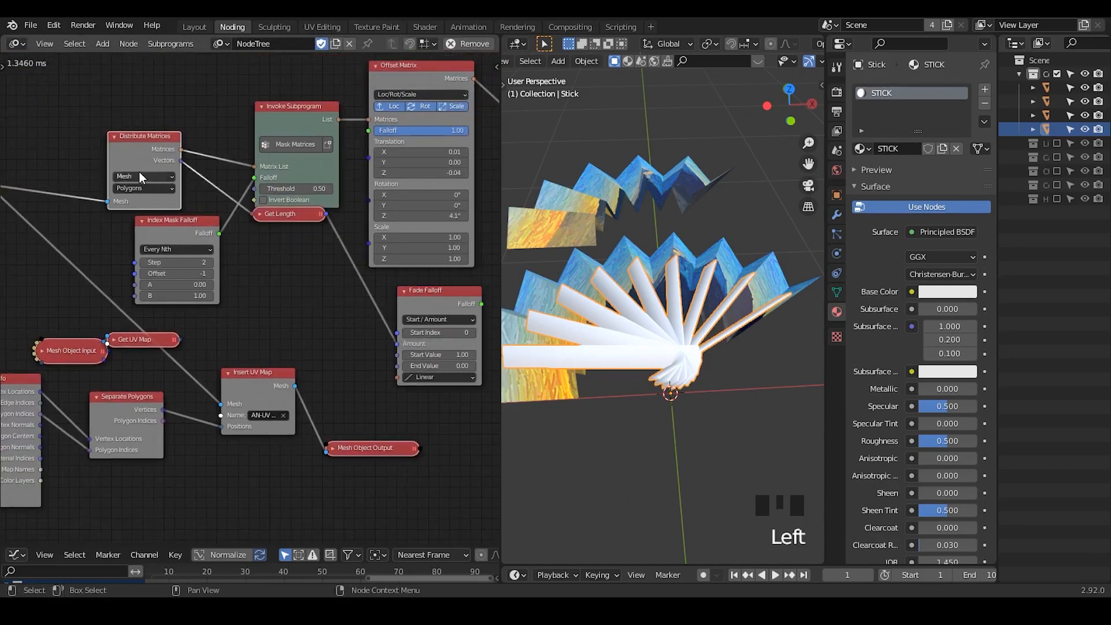
pyautogui.click(139, 176)
pyautogui.click(124, 222)
# Arrange the Get Length and Fade Falloff nodes side by side and connect the fade to the second Offset Matrix node's Falloff
pyautogui.moveTo(89, 182); pyautogui.dragTo(179, 159, button='middle')
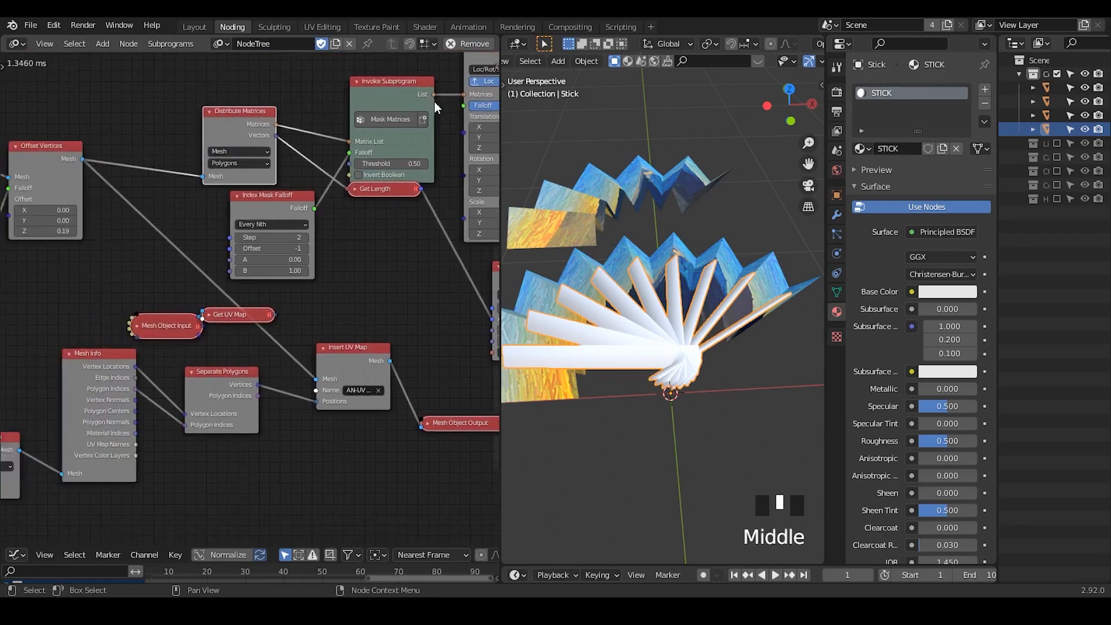
pyautogui.moveTo(323, 198); pyautogui.dragTo(221, 176, button='middle')
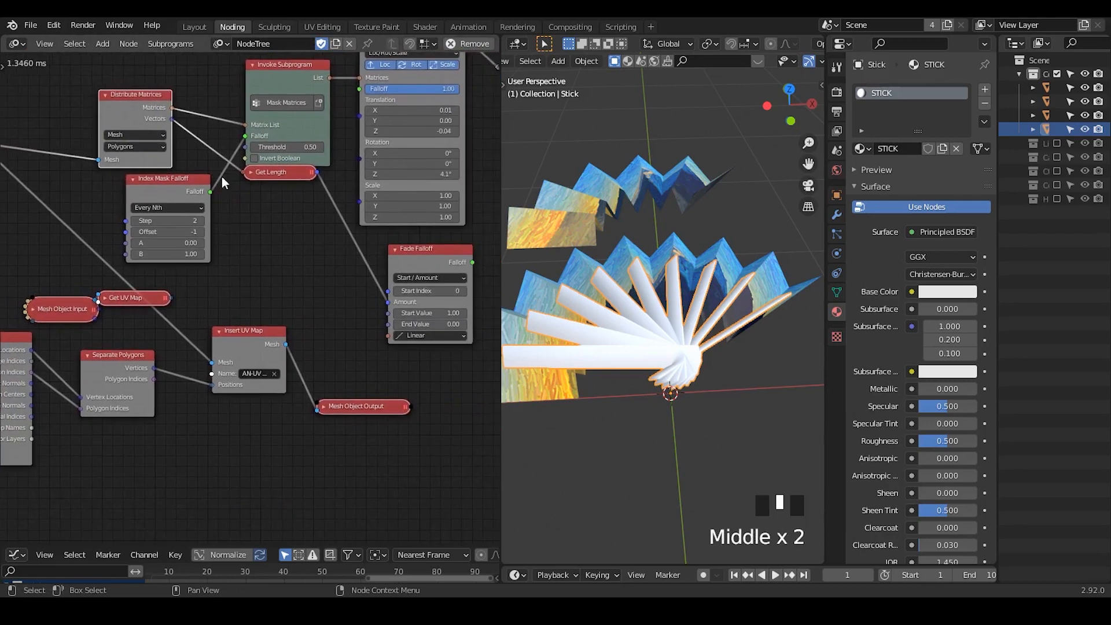
pyautogui.moveTo(273, 165); pyautogui.dragTo(311, 274)
pyautogui.moveTo(312, 274); pyautogui.dragTo(129, 267, button='middle')
pyautogui.moveTo(286, 256); pyautogui.dragTo(243, 317, button='middle')
pyautogui.moveTo(331, 295); pyautogui.dragTo(320, 285)
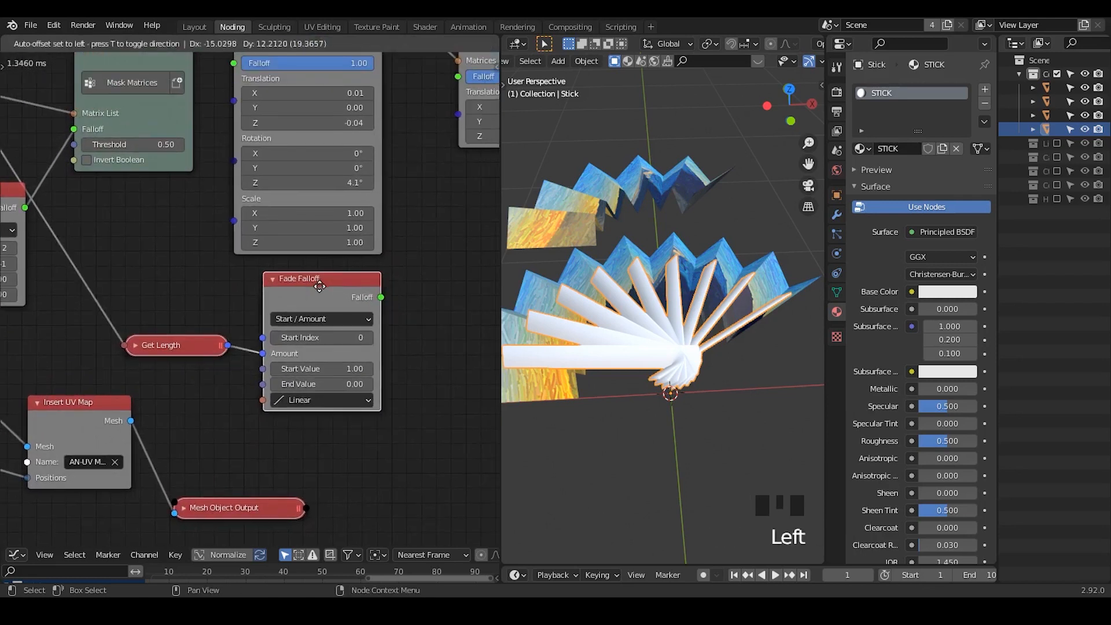
pyautogui.moveTo(379, 297); pyautogui.dragTo(321, 342, button='middle')
pyautogui.moveTo(321, 342); pyautogui.dragTo(398, 125)
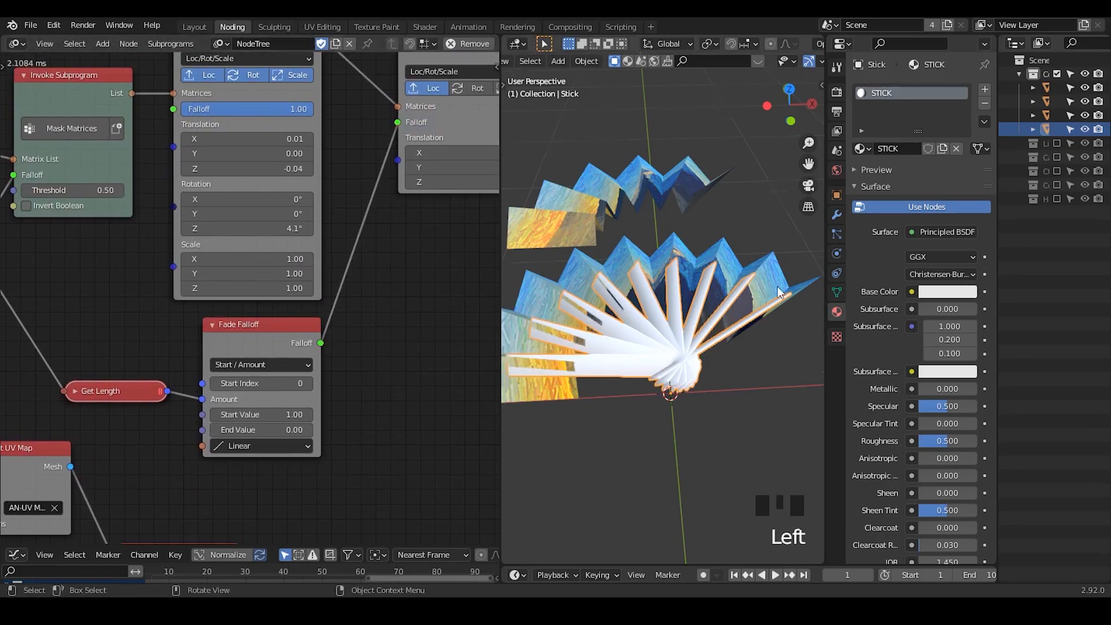
# View the fan edge-on and draw an annotation stroke along the slant of the sticks
pyautogui.moveTo(776, 286); pyautogui.dragTo(704, 195, button='middle')
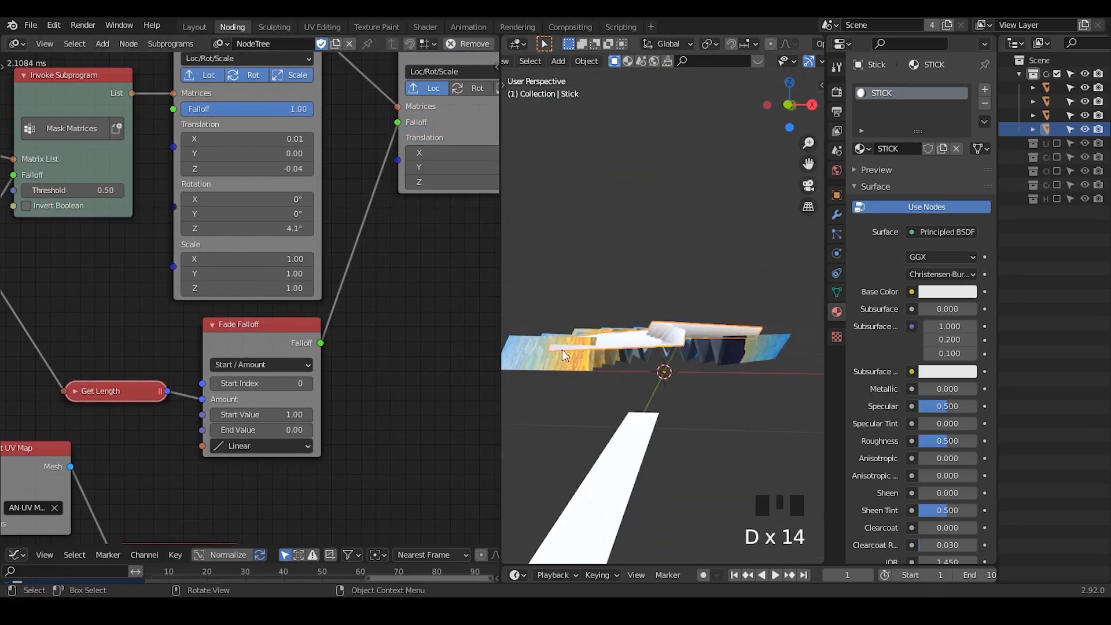
pyautogui.moveTo(561, 349); pyautogui.dragTo(700, 328)
pyautogui.moveTo(661, 308); pyautogui.dragTo(686, 376, button='middle')
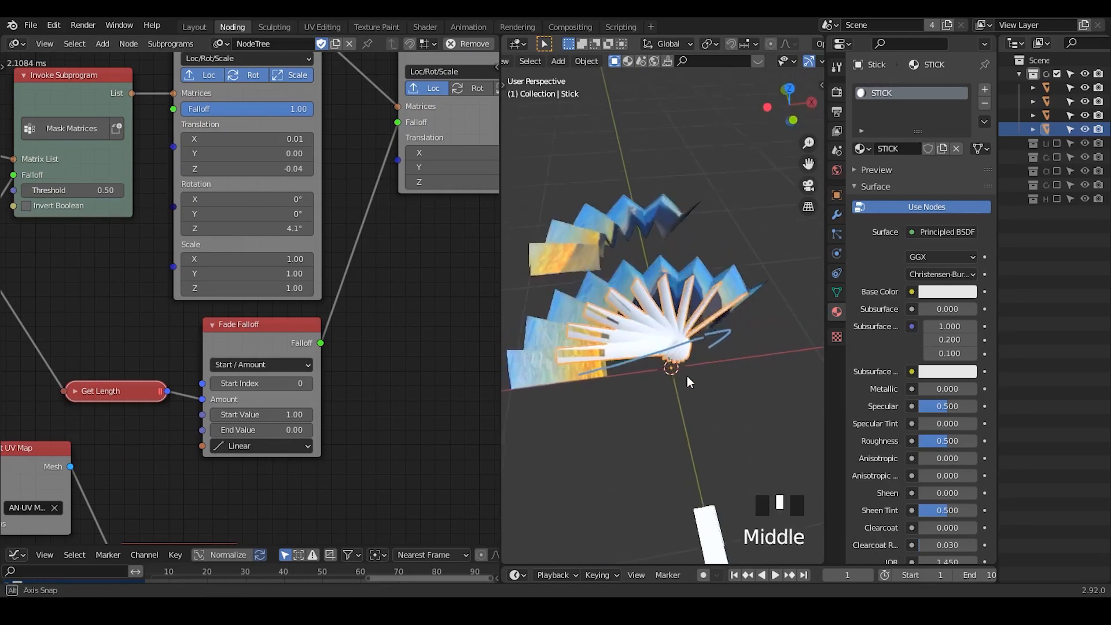
# Look over the Fade Falloff interpolation types, and move the Insert UV Map and Mesh Object Output nodes down to free space
pyautogui.moveTo(249, 450); pyautogui.dragTo(302, 415, button='middle')
pyautogui.click(306, 410)
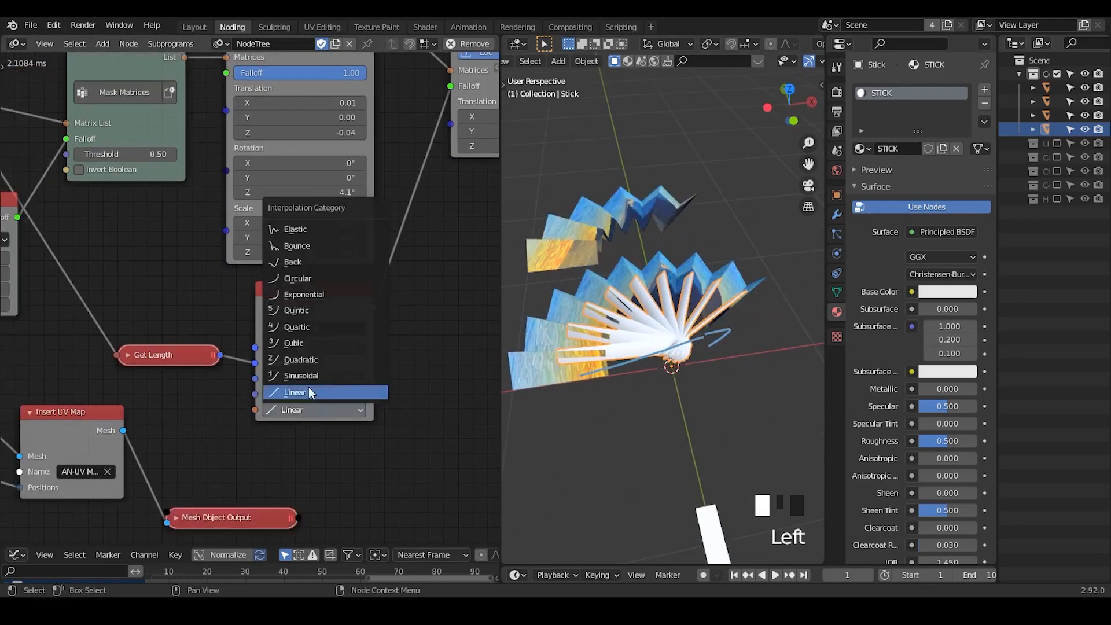
pyautogui.moveTo(61, 447); pyautogui.dragTo(150, 348, button='middle')
pyautogui.moveTo(151, 348); pyautogui.dragTo(129, 415)
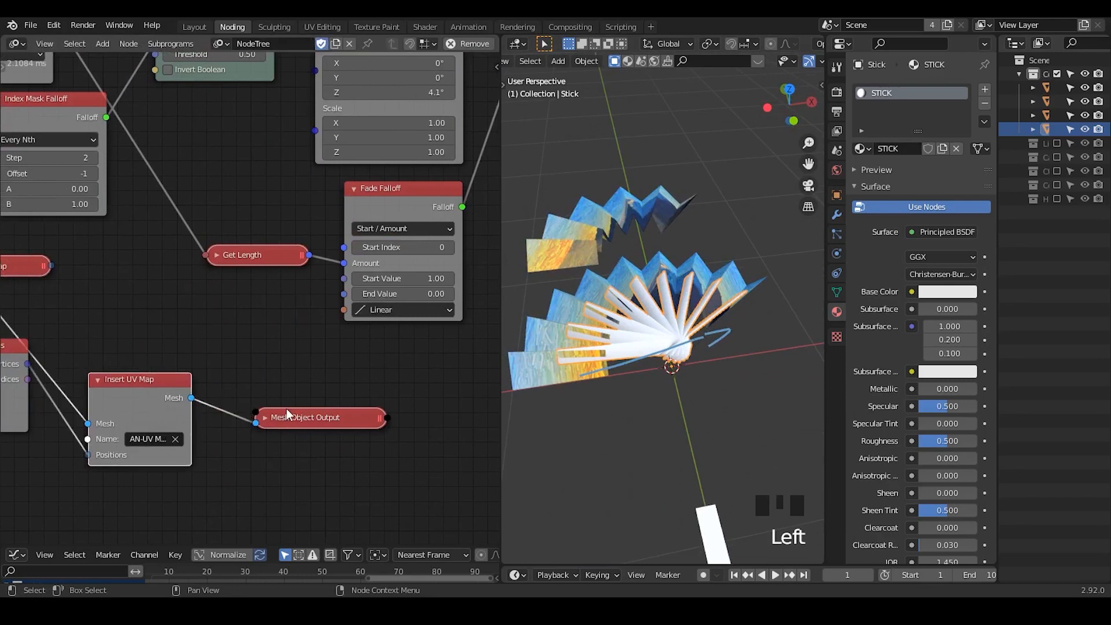
pyautogui.moveTo(289, 415); pyautogui.dragTo(283, 458)
# Add a Construct Interpolation node below the Fade Falloff node and set its type to Exponential
pyautogui.hotkey('ctrl', 'a')
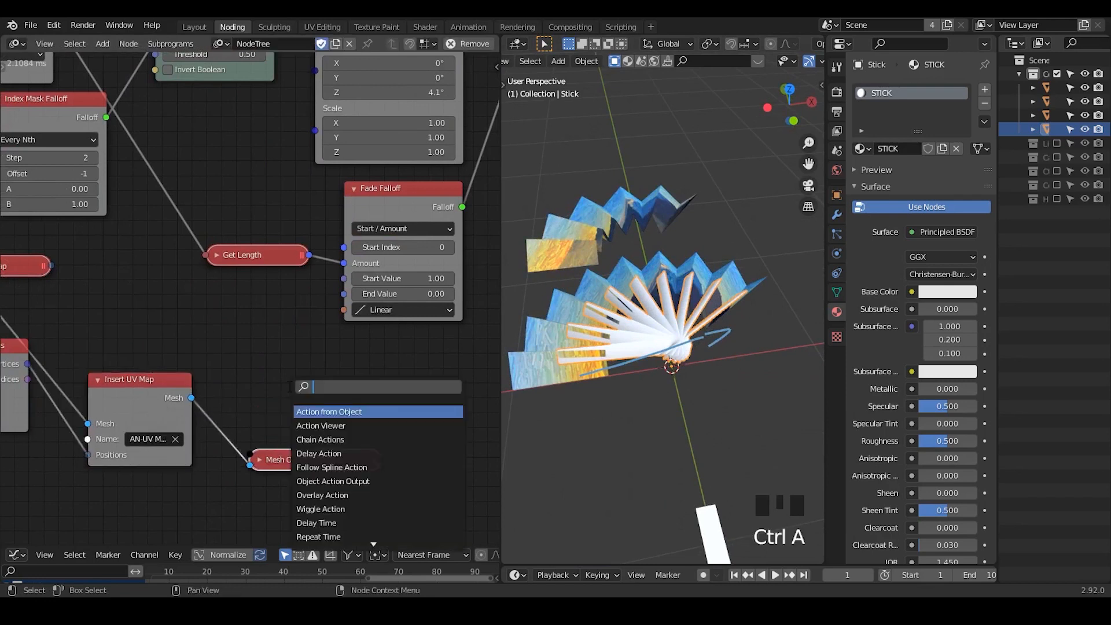
pyautogui.write('constru')
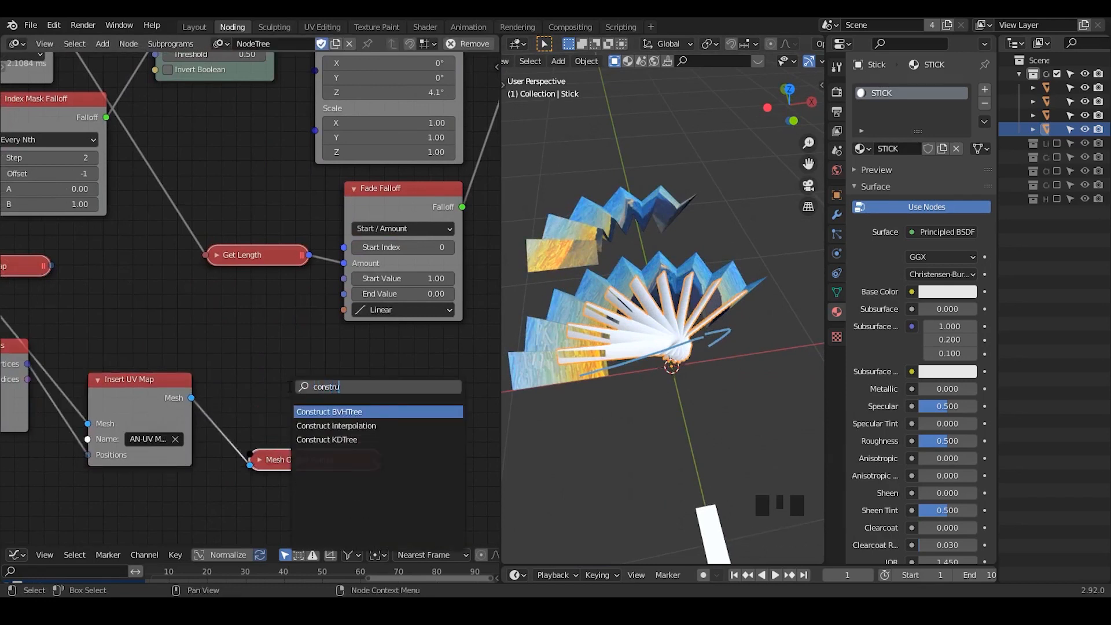
pyautogui.press('Down')
pyautogui.press('Return')
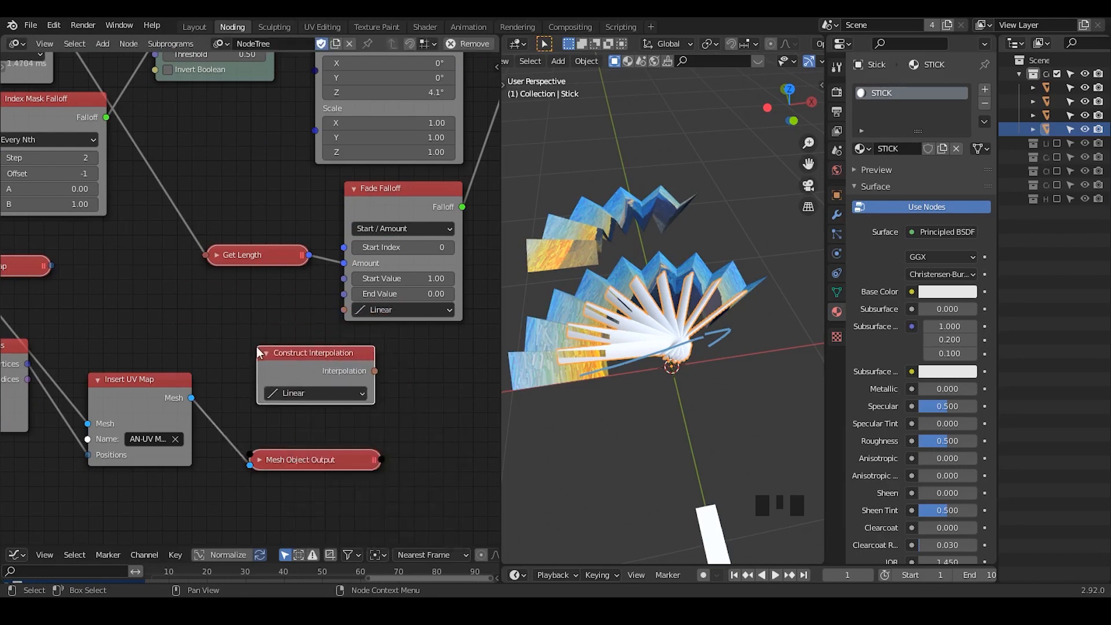
pyautogui.click(295, 391)
pyautogui.click(295, 391)
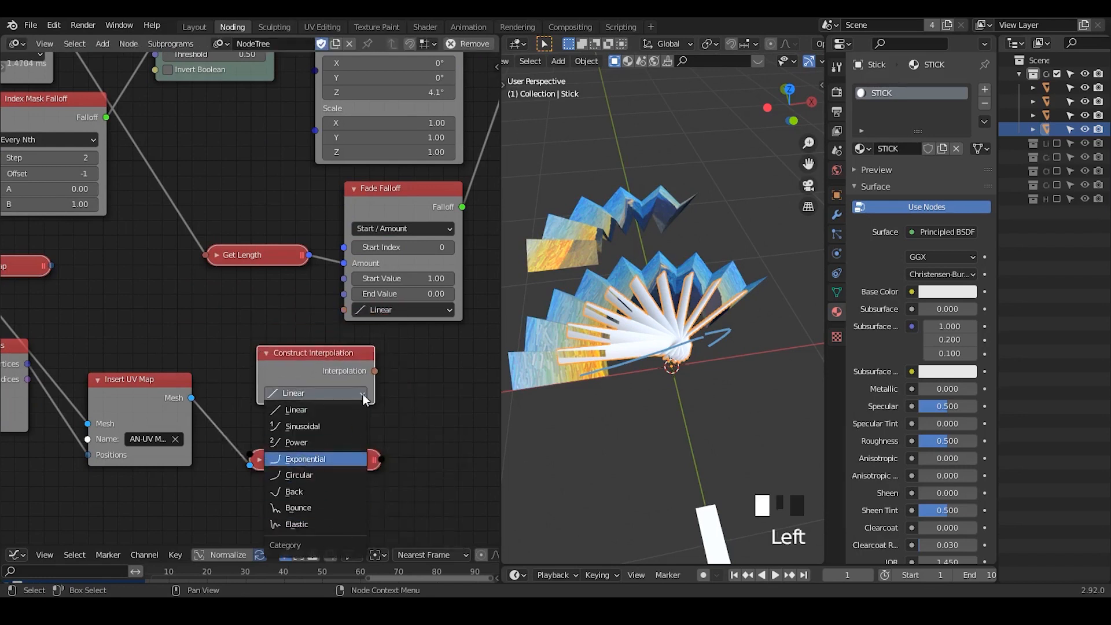
pyautogui.click(353, 459)
# Connect the constructed interpolation to the Fade Falloff node and set its exponent to 70
pyautogui.moveTo(374, 371); pyautogui.dragTo(345, 310)
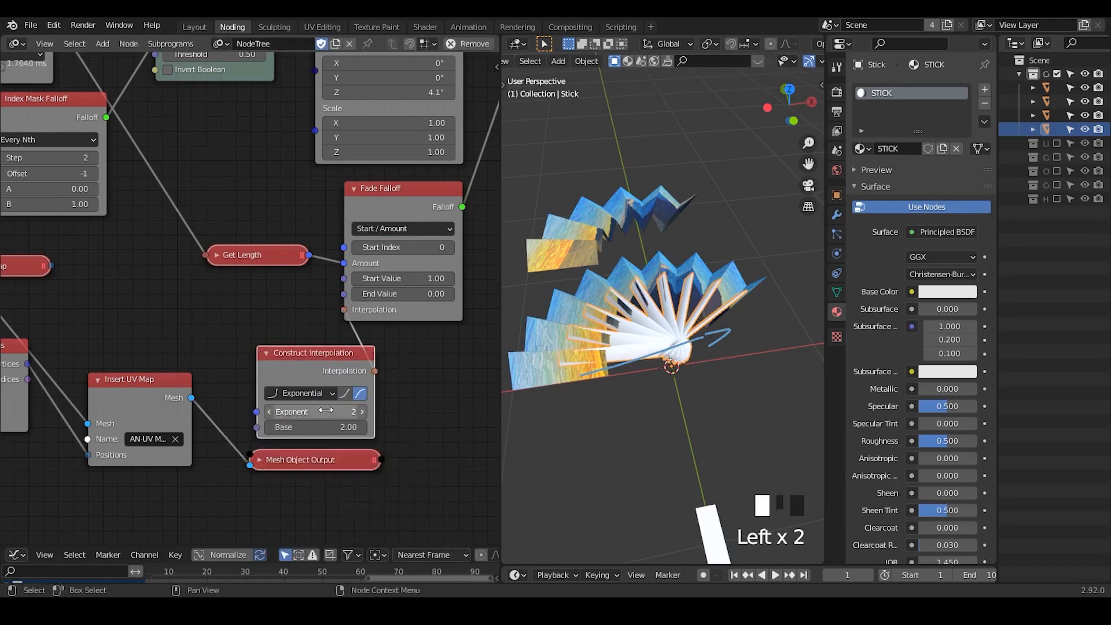
pyautogui.moveTo(325, 410); pyautogui.dragTo(382, 410)
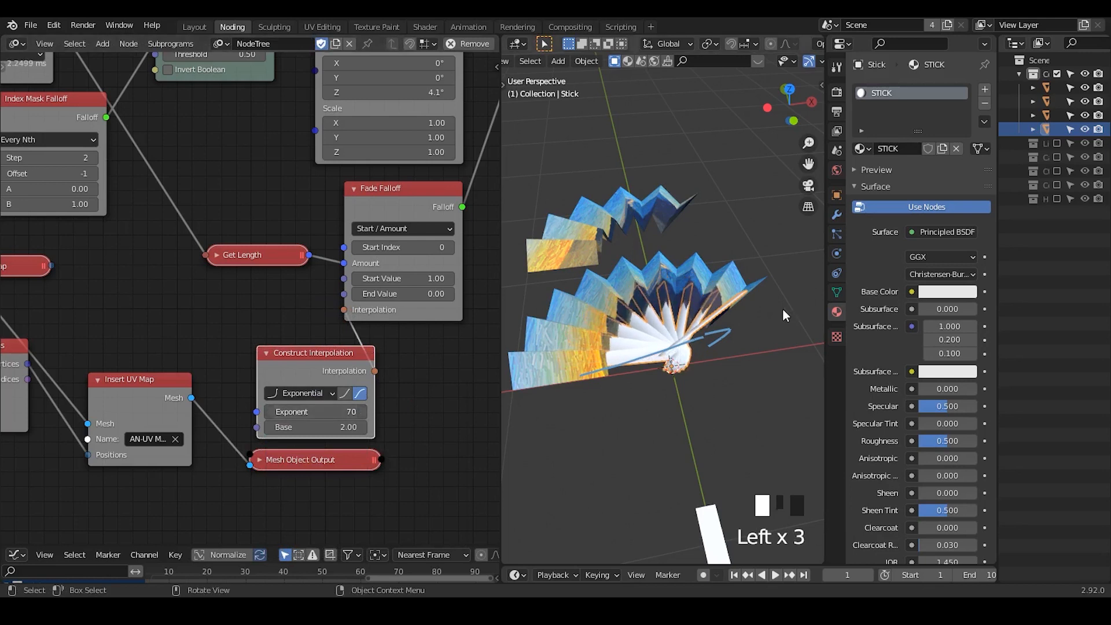
pyautogui.moveTo(782, 308); pyautogui.dragTo(740, 315, button='middle')
# Attach an Interpolation Viewer node to the Construct Interpolation output and compare the curve with the sticks' slope
pyautogui.moveTo(322, 362); pyautogui.dragTo(254, 303)
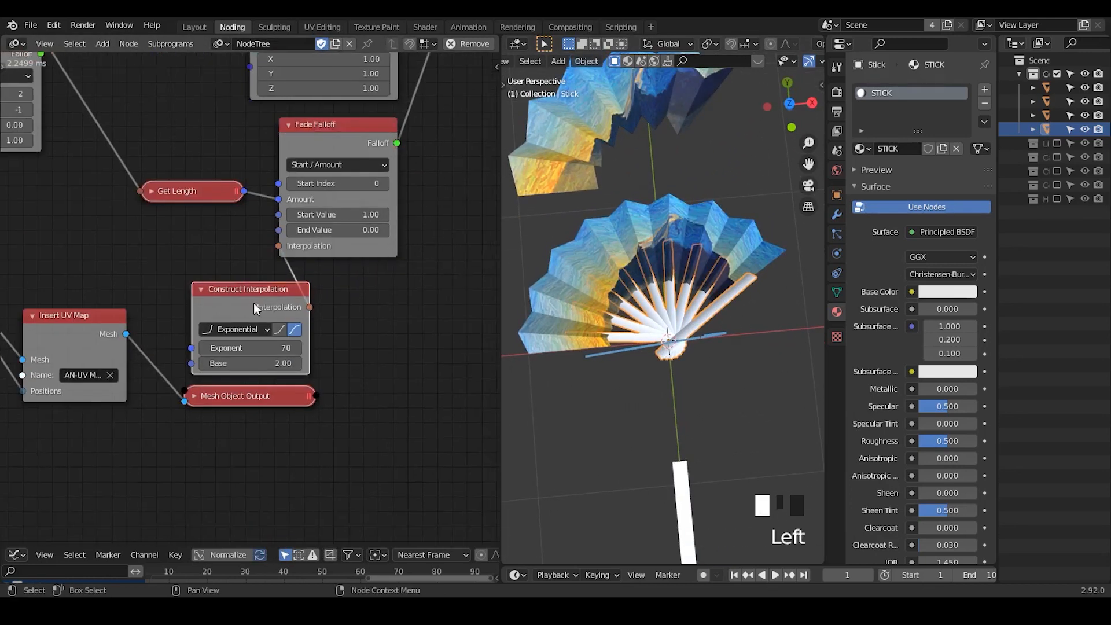
pyautogui.press('w')
pyautogui.click(247, 377)
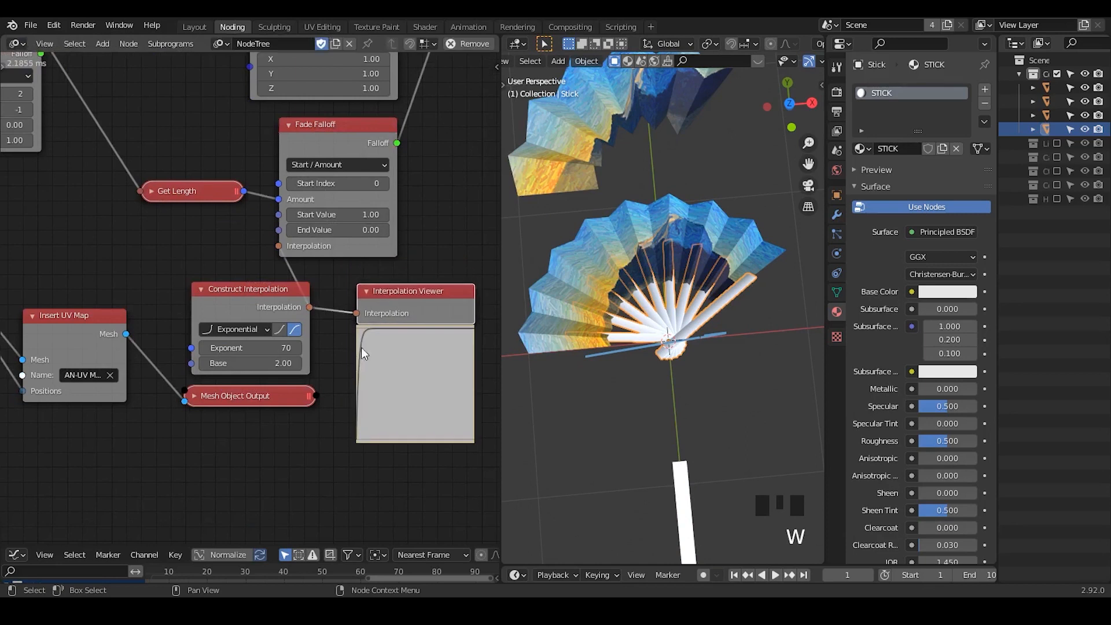
pyautogui.moveTo(714, 344); pyautogui.dragTo(769, 249, button='middle')
pyautogui.moveTo(674, 328); pyautogui.dragTo(616, 381, button='middle')
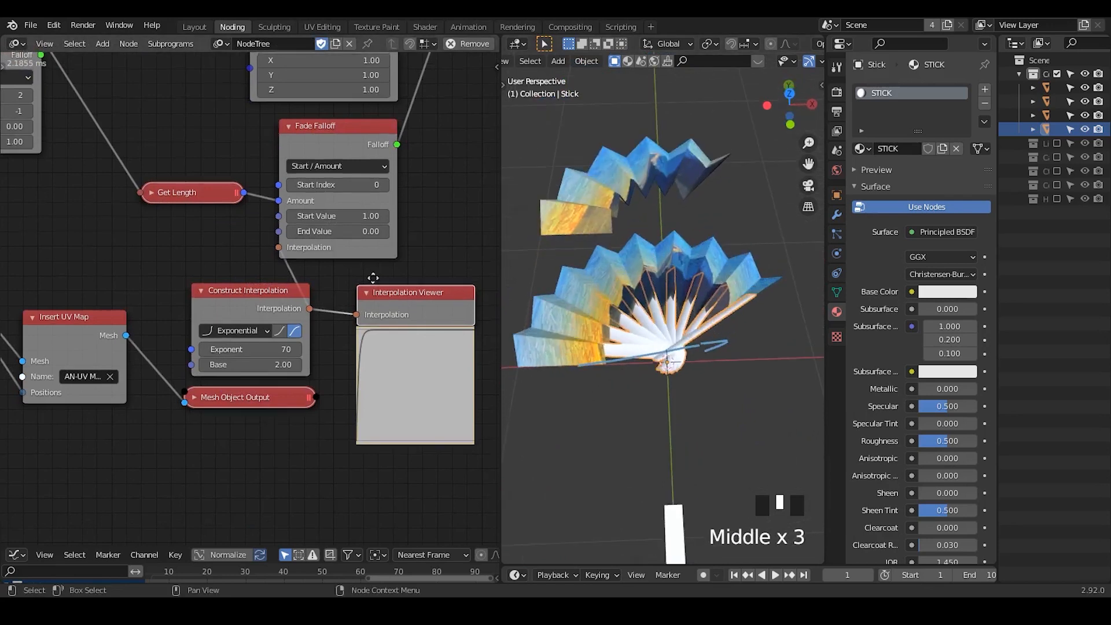
# Set the Z translation of the second Offset Matrix node to 0.04
pyautogui.moveTo(274, 371); pyautogui.dragTo(355, 262, button='middle')
pyautogui.keyDown('shift'); pyautogui.moveTo(384, 176); pyautogui.dragTo(376, 175); pyautogui.keyUp('shift')
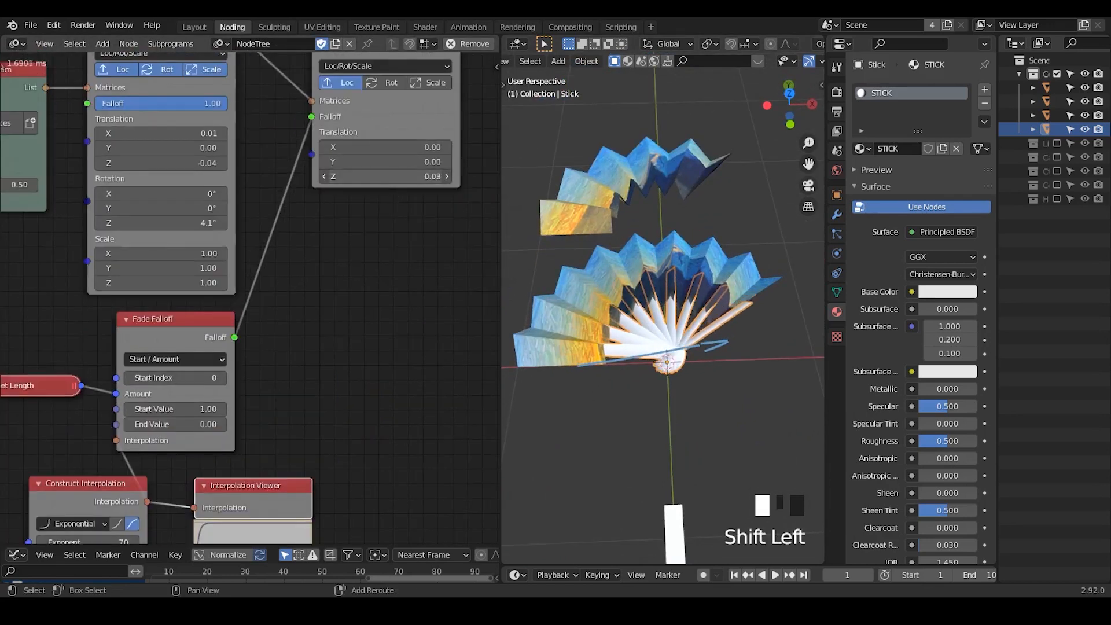
pyautogui.moveTo(710, 288); pyautogui.dragTo(715, 346, button='middle')
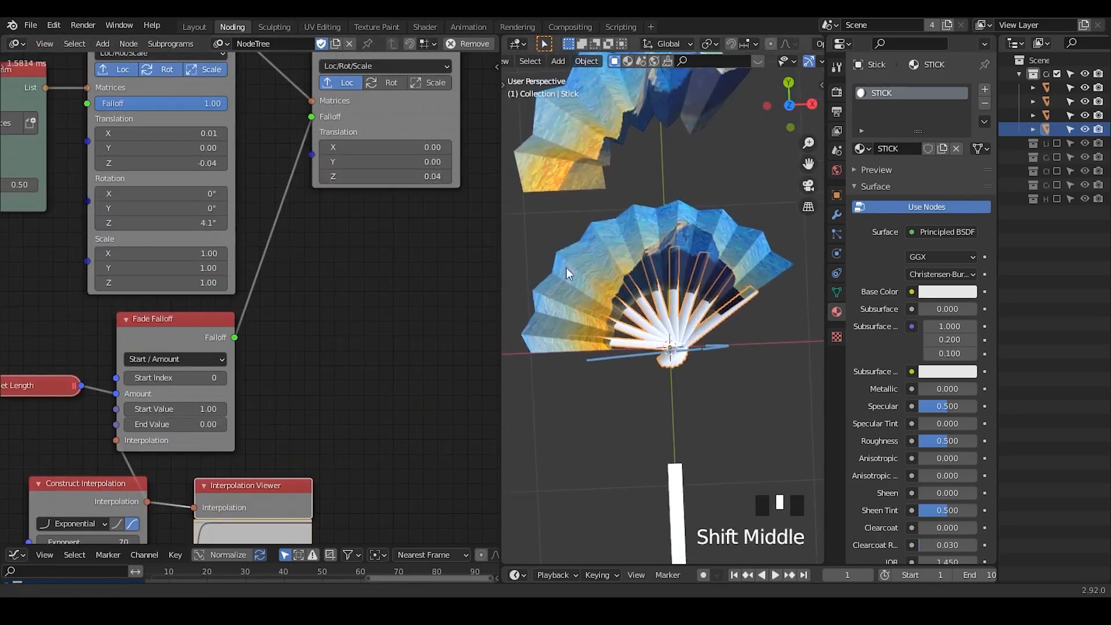
# Set the Z translation of the second Offset Matrix node to 0.10 and check the sticks against the fan folds from several angles
pyautogui.keyDown('shift'); pyautogui.moveTo(394, 176); pyautogui.dragTo(403, 176); pyautogui.keyUp('shift')
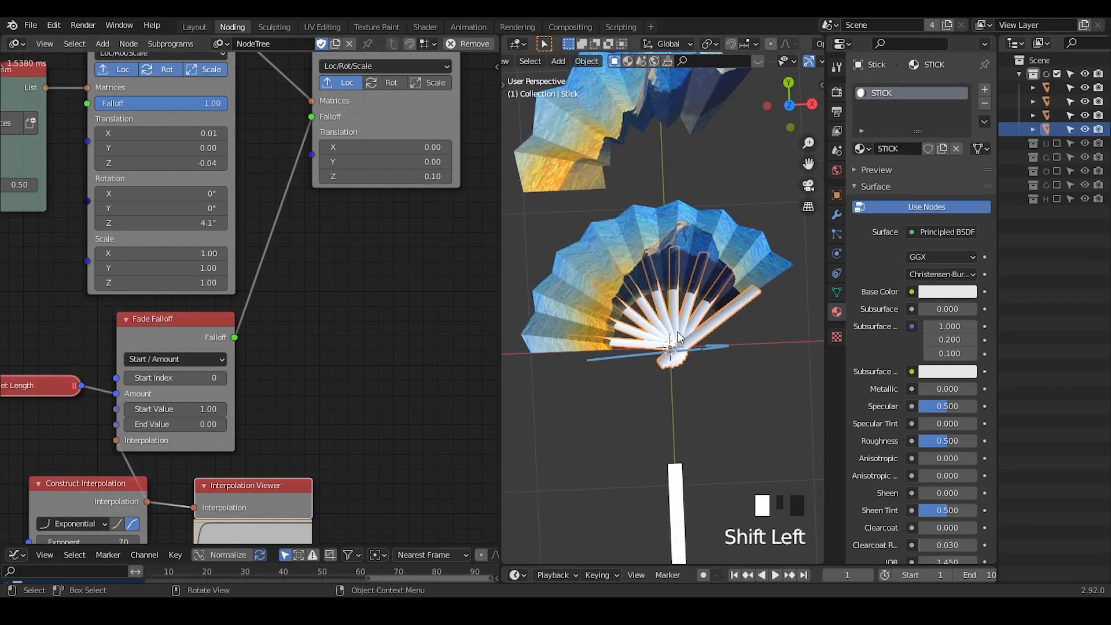
pyautogui.click(753, 342)
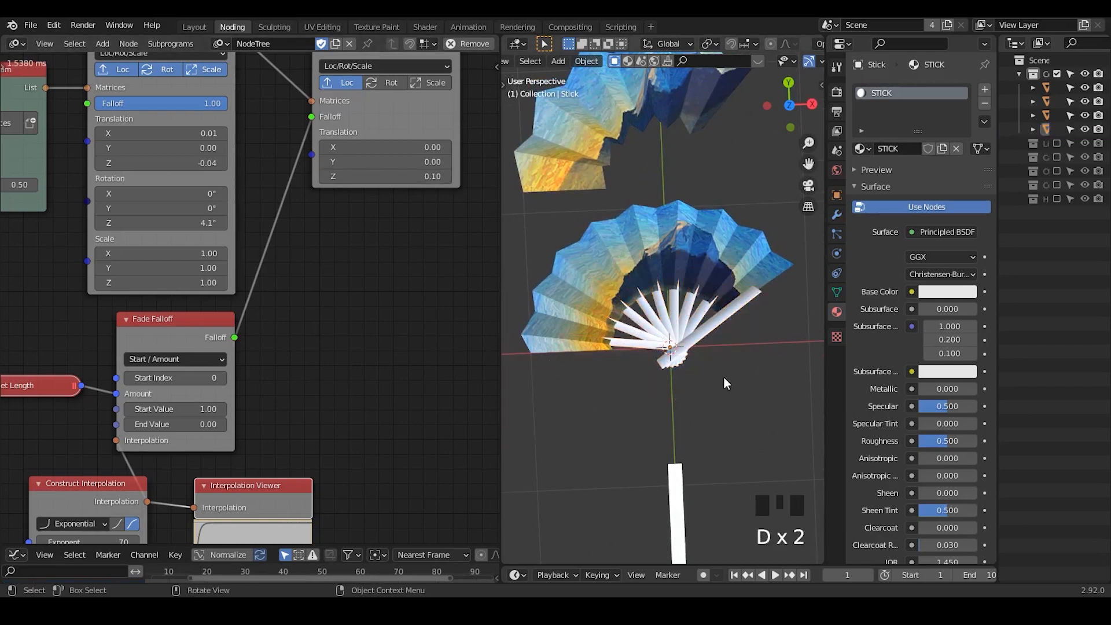
pyautogui.moveTo(724, 380); pyautogui.dragTo(701, 222, button='middle')
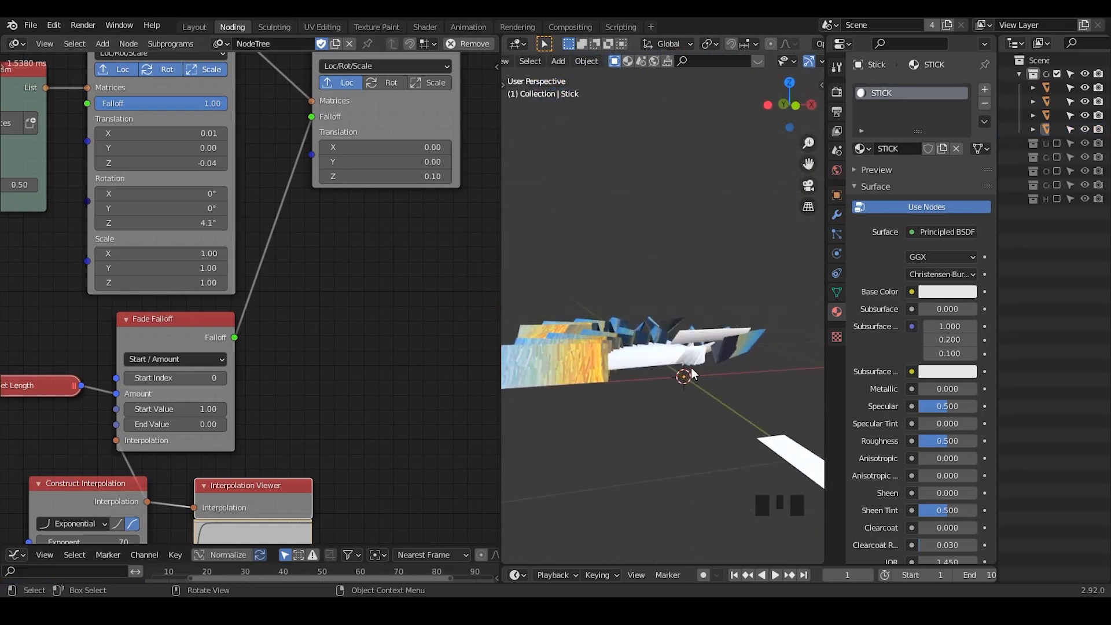
pyautogui.moveTo(691, 340); pyautogui.dragTo(668, 453, button='middle')
pyautogui.scroll(3, 677, 341)
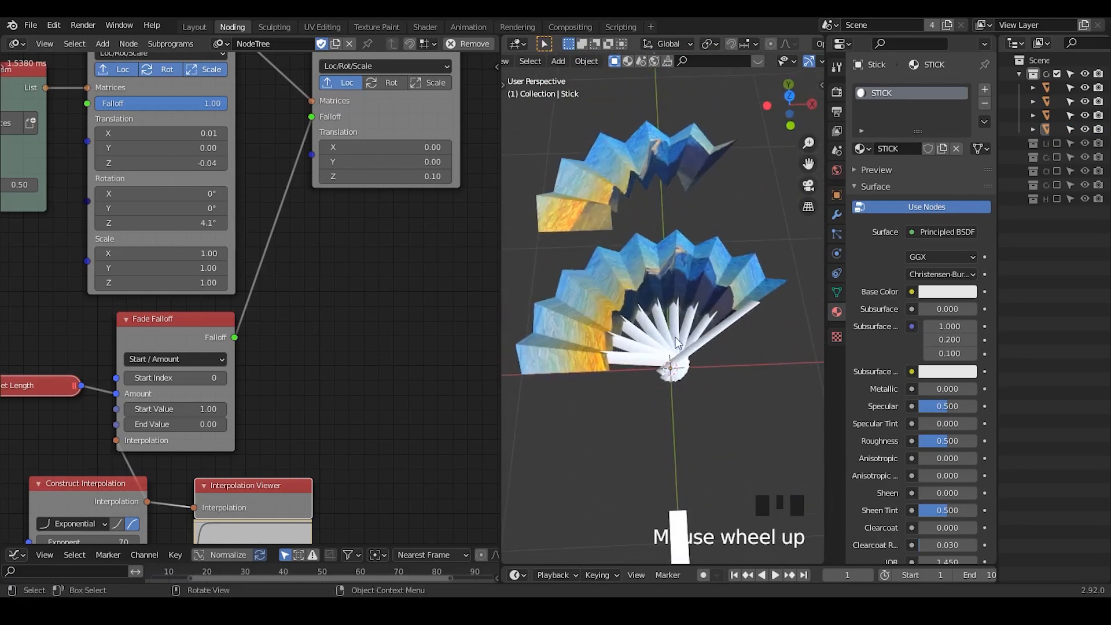
pyautogui.keyDown('ctrl'); pyautogui.moveTo(722, 311); pyautogui.dragTo(666, 274, button='middle'); pyautogui.keyUp('ctrl')
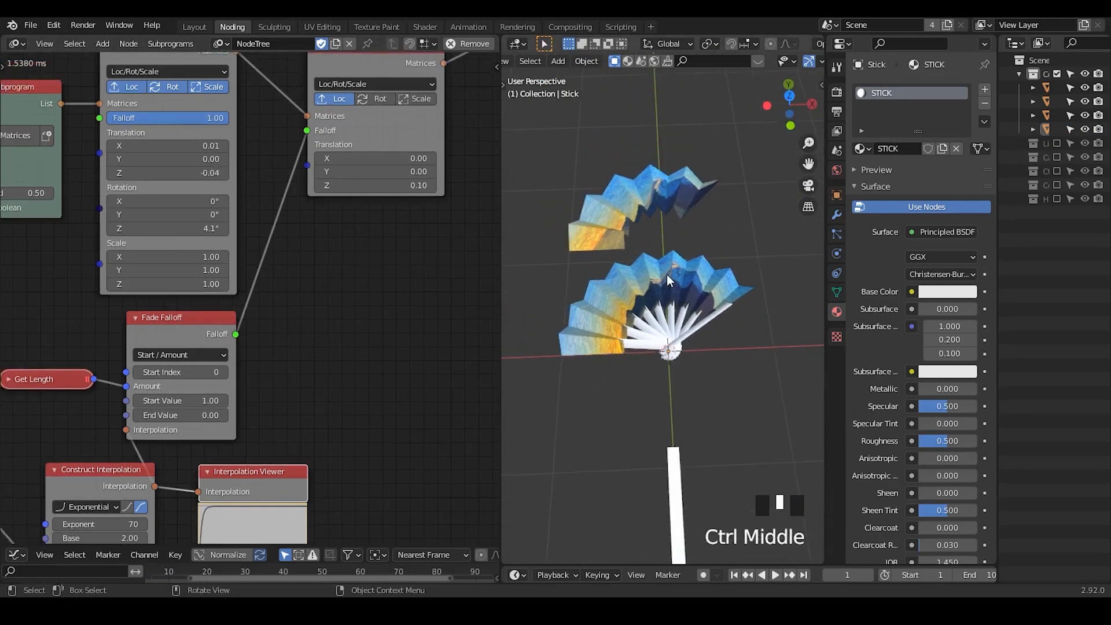
pyautogui.click(666, 274)
# Widen the outliner and move the single source stick object into the Hide collection
pyautogui.moveTo(996, 89); pyautogui.dragTo(925, 89)
pyautogui.click(1005, 115)
pyautogui.moveTo(1005, 114); pyautogui.dragTo(974, 197)
# Instance the fan's Collection to the scene and rotate the instance about the global X axis until it stands upright
pyautogui.rightClick(982, 75)
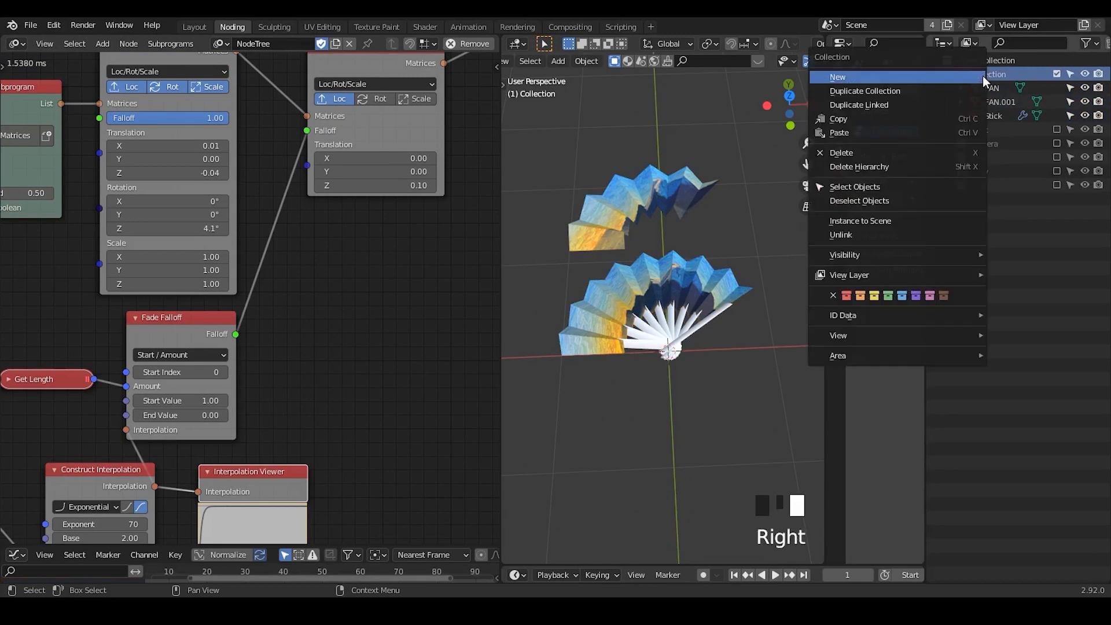
pyautogui.click(927, 219)
pyautogui.moveTo(691, 244); pyautogui.dragTo(734, 241, button='middle')
pyautogui.press('r')
pyautogui.press('x')
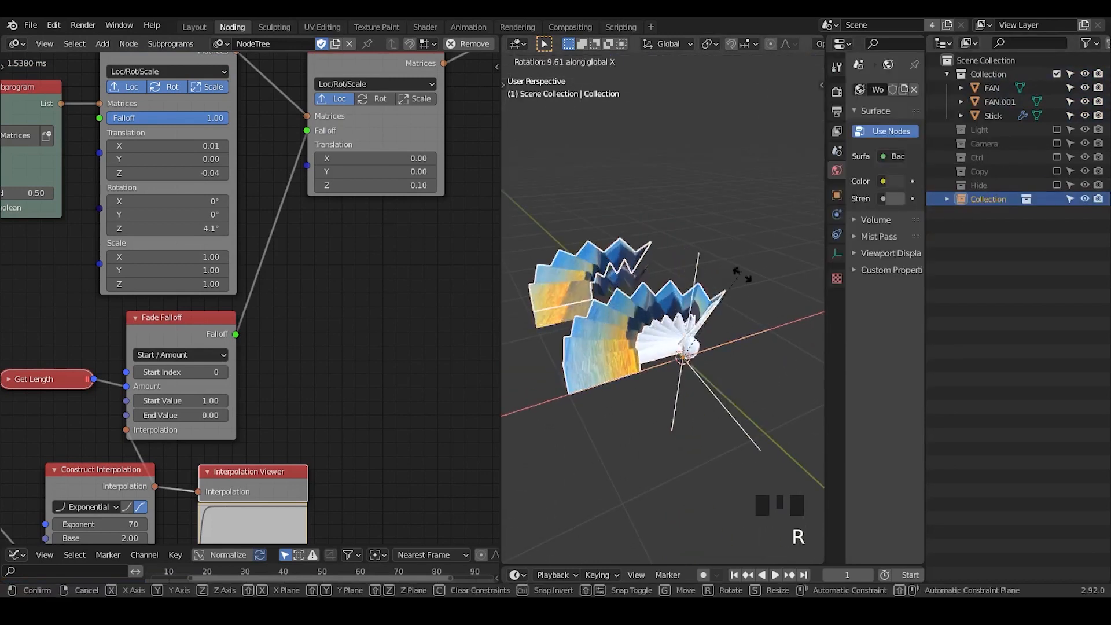
pyautogui.click(742, 391)
# Raise the upright collection instance along the Z axis so it stands above the original fan
pyautogui.moveTo(743, 390); pyautogui.dragTo(807, 218, button='middle')
pyautogui.press('g')
pyautogui.press('z')
pyautogui.click(767, 290)
# Hide the collection instance in the viewport and delete the extra FAN.001 object
pyautogui.click(996, 100)
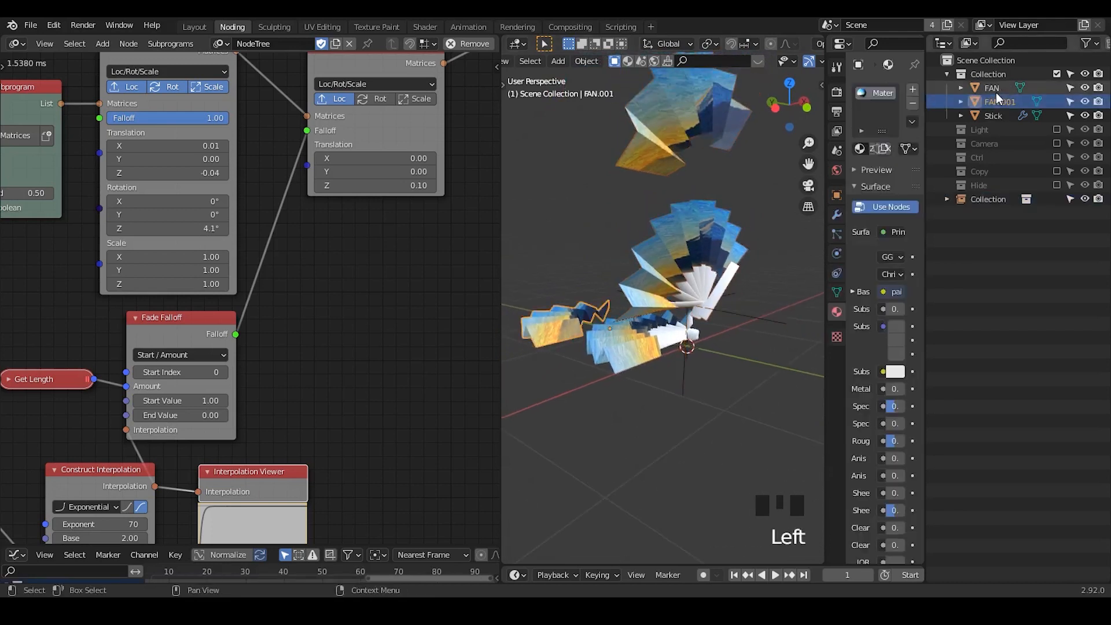
pyautogui.click(995, 90)
pyautogui.click(703, 140)
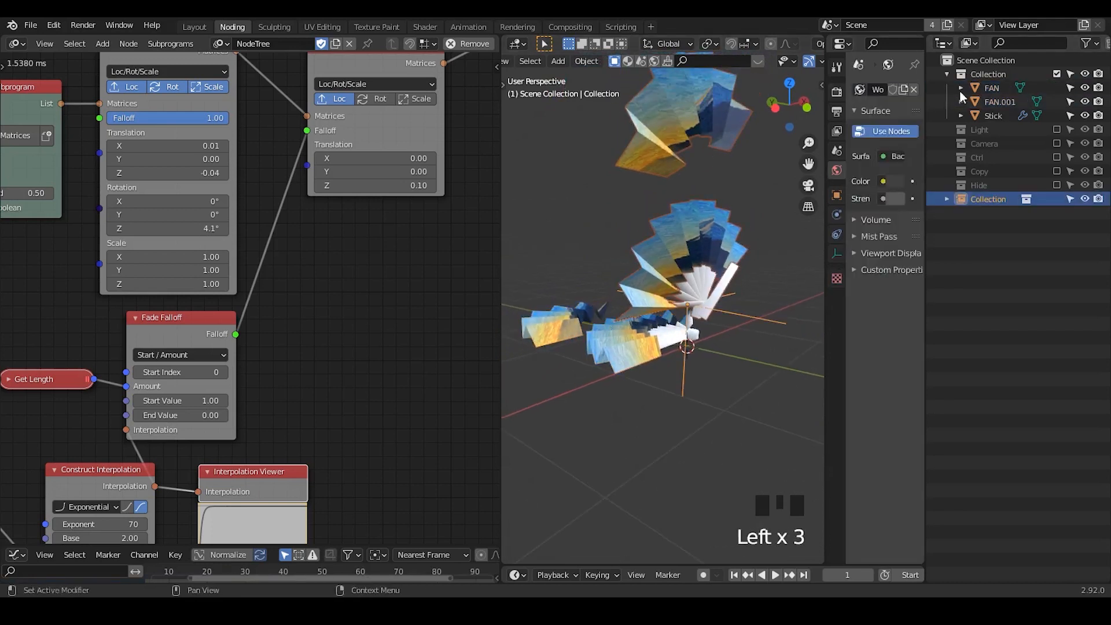
pyautogui.click(994, 87)
pyautogui.click(1085, 199)
pyautogui.click(593, 301)
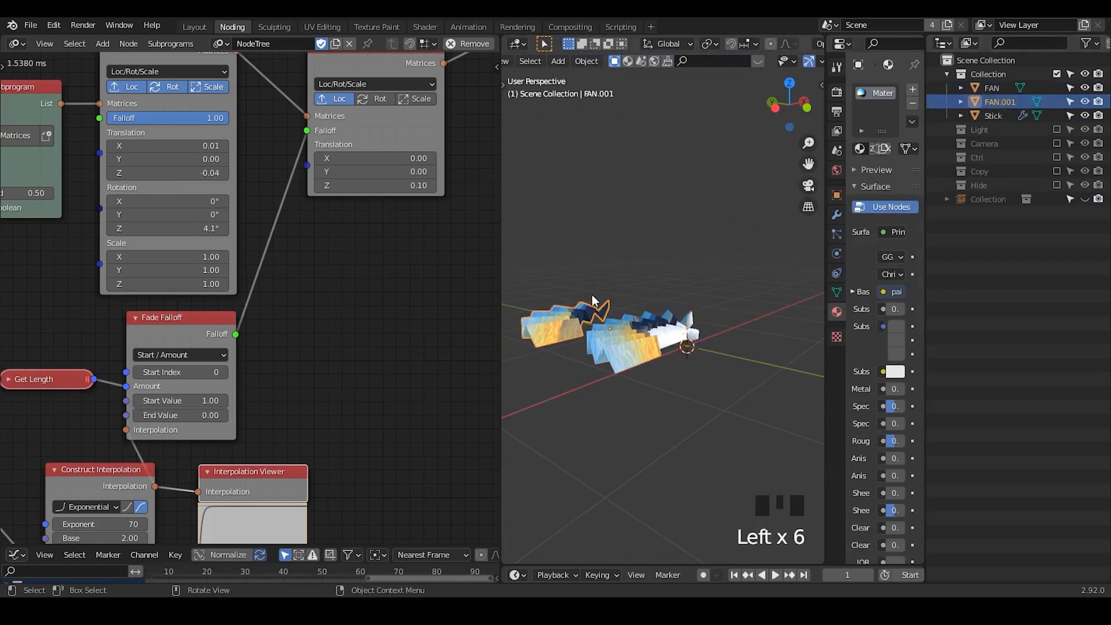
pyautogui.press('x')
pyautogui.click(571, 317)
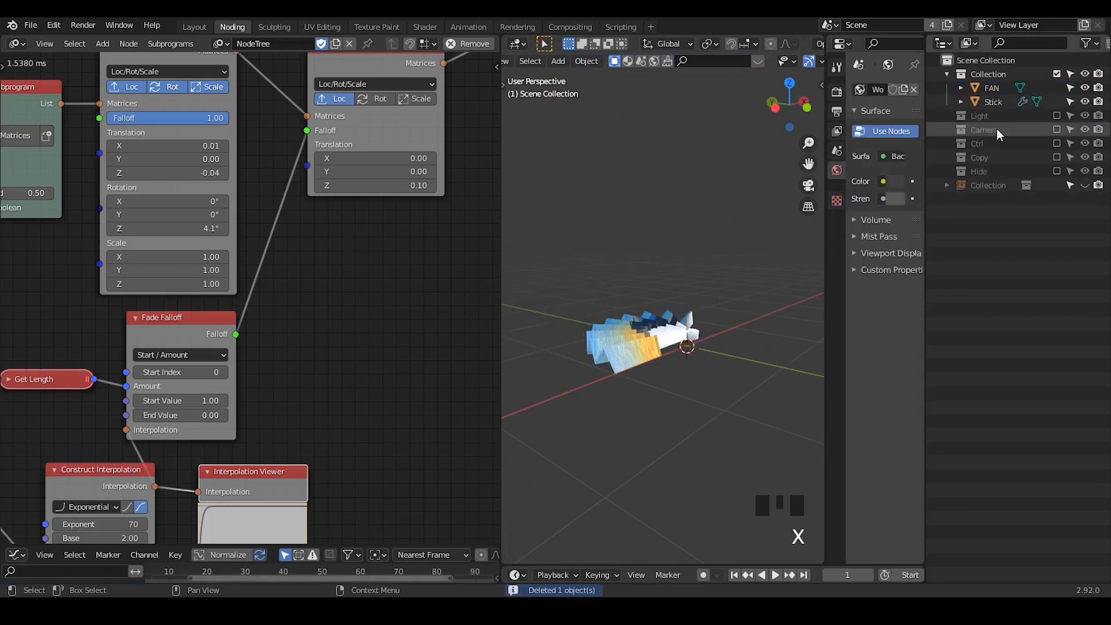
# Unhide and select the collection instance, and compare it with the original fan from several angles
pyautogui.click(1084, 185)
pyautogui.click(994, 182)
pyautogui.moveTo(691, 277); pyautogui.dragTo(619, 339, button='middle')
pyautogui.moveTo(743, 314); pyautogui.dragTo(776, 320, button='middle')
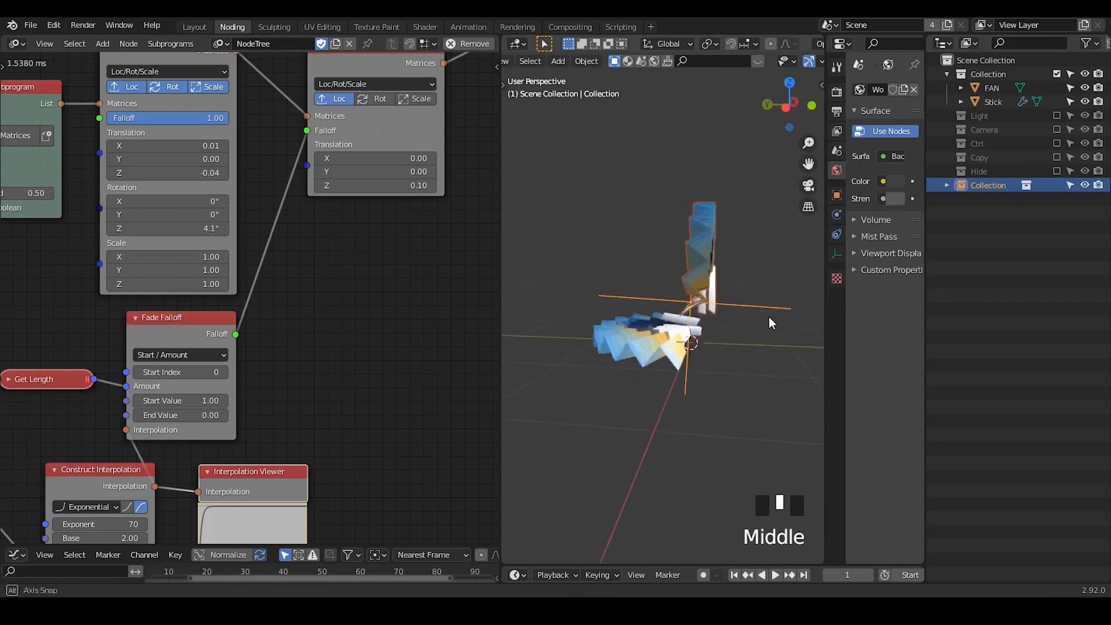
pyautogui.moveTo(731, 289); pyautogui.dragTo(694, 315, button='middle')
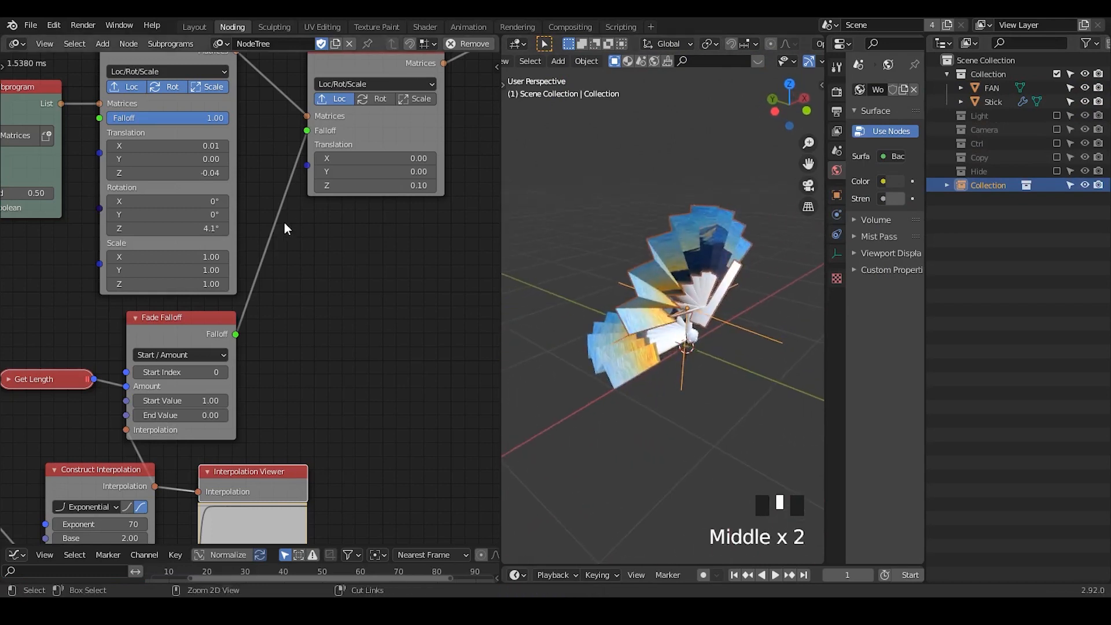
# Delete the Interpolation Viewer node and bring the whole node tree into view
pyautogui.keyDown('ctrl'); pyautogui.moveTo(285, 228); pyautogui.dragTo(311, 347, button='middle'); pyautogui.keyUp('ctrl')
pyautogui.click(310, 347)
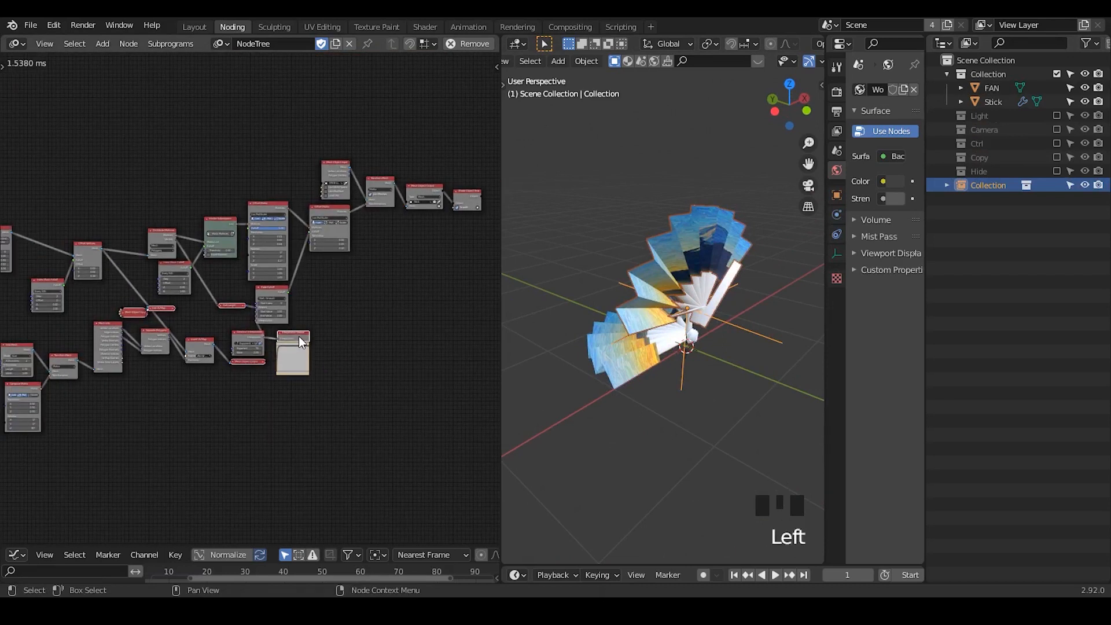
pyautogui.keyDown('ctrl'); pyautogui.moveTo(378, 364); pyautogui.dragTo(329, 354, button='middle'); pyautogui.keyUp('ctrl')
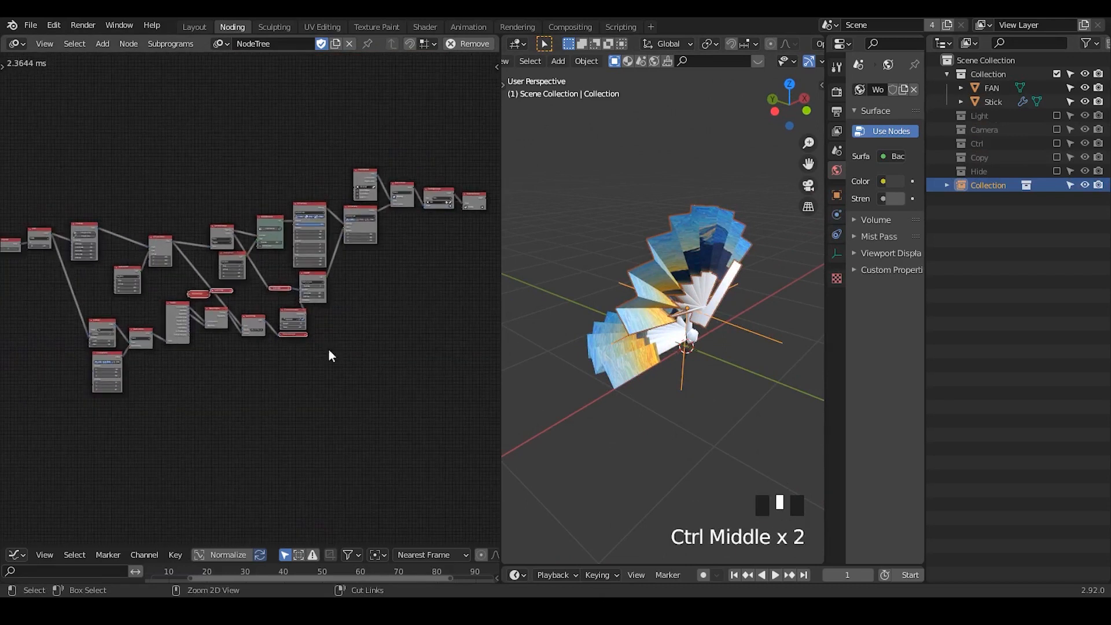
# Select all remaining nodes in the tree and deselect the collection instance in the 3D scene
pyautogui.moveTo(475, 142); pyautogui.dragTo(1, 466)
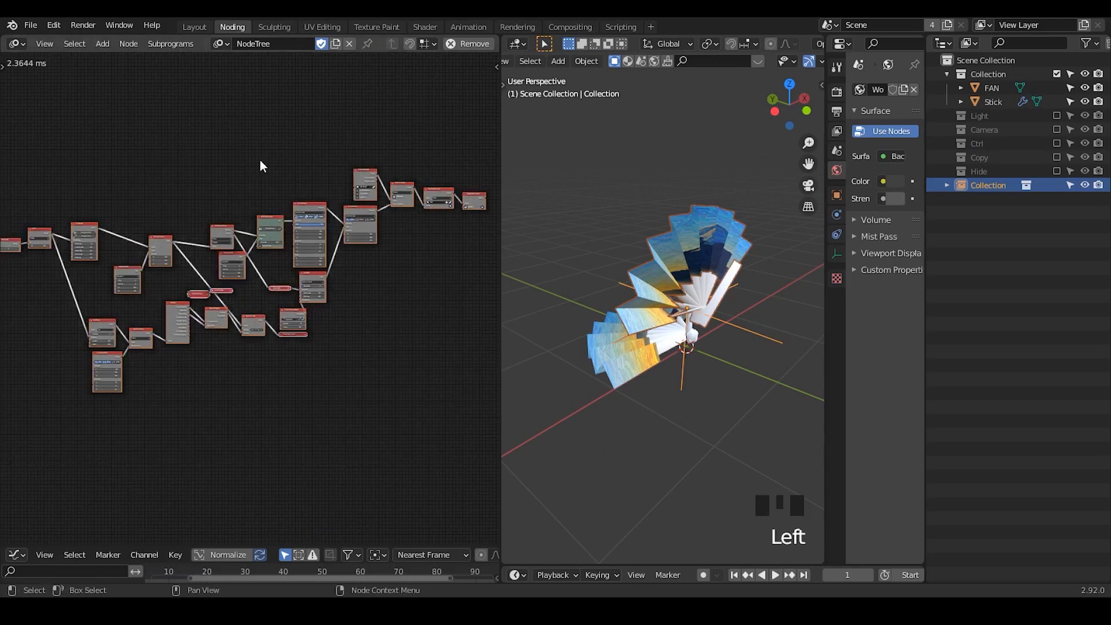
pyautogui.moveTo(472, 140); pyautogui.dragTo(2, 421)
pyautogui.moveTo(786, 272); pyautogui.dragTo(727, 260, button='middle')
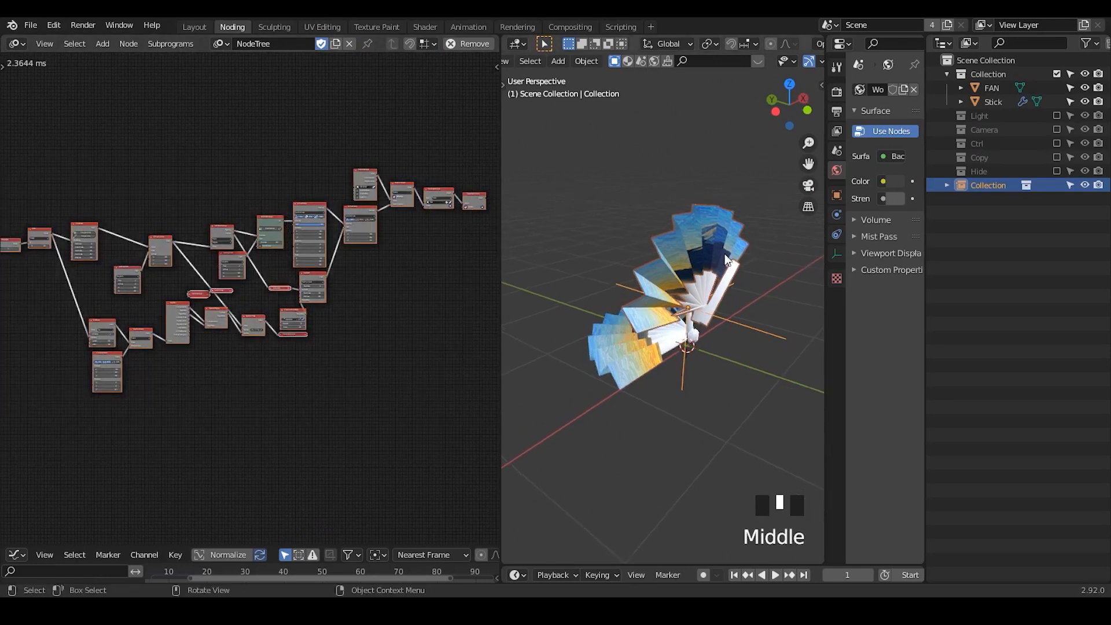
pyautogui.click(733, 175)
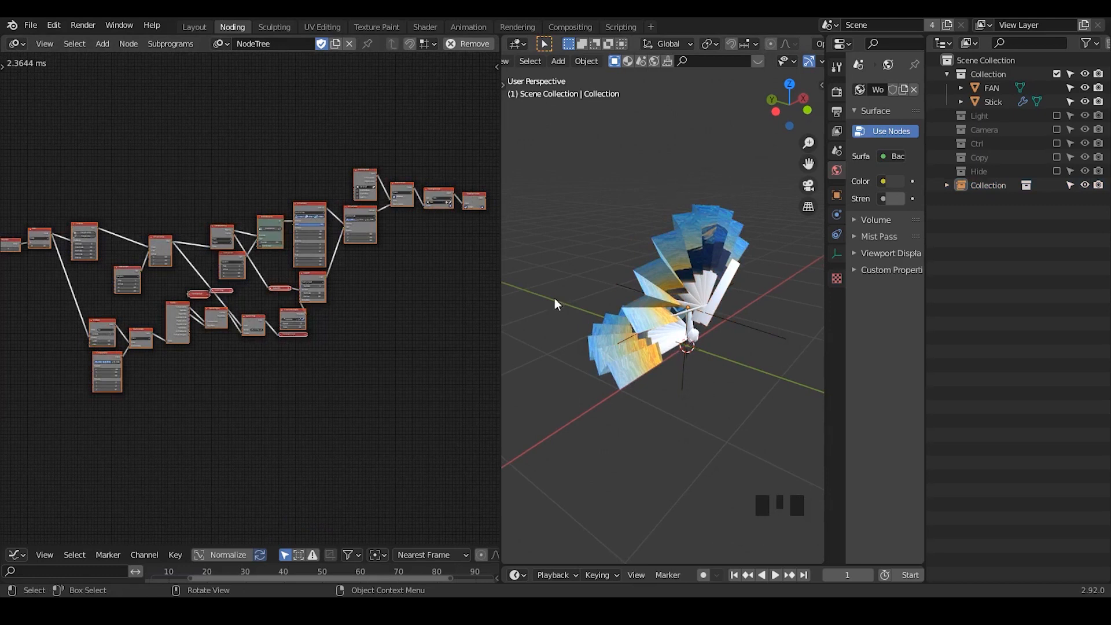
pyautogui.hotkey('alt', 'Tab')
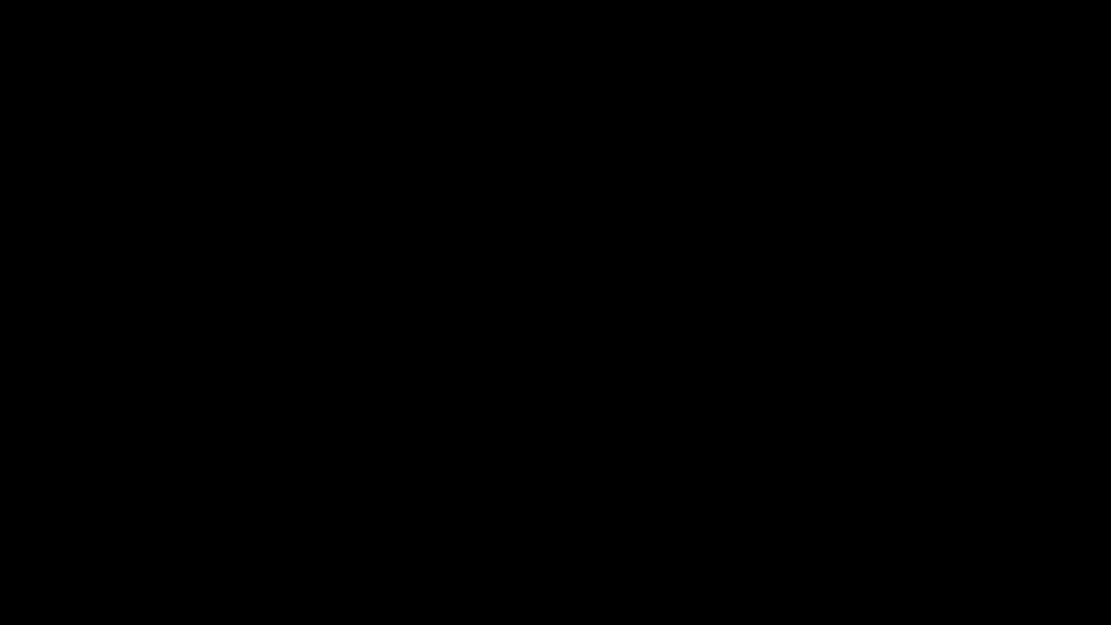